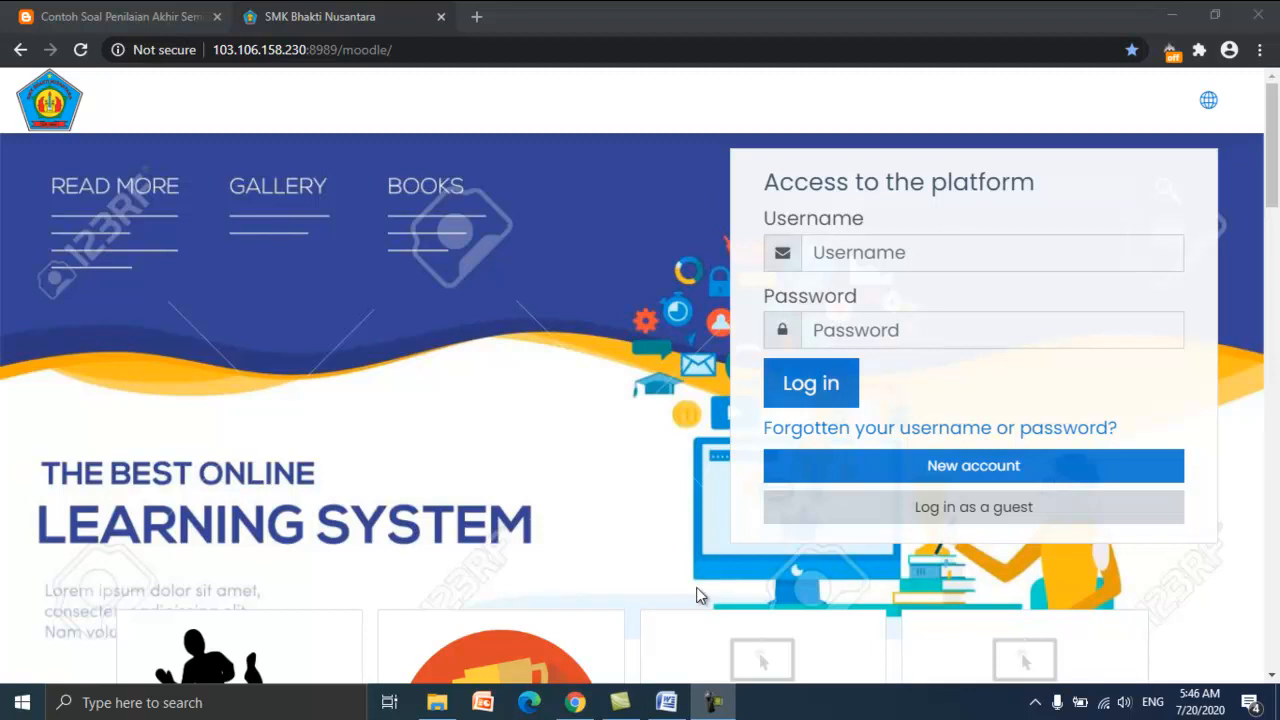
- Switch to Word and look through the exam questions containing the CPU diagram and the Arabic verse
{"action": "left_click", "coordinate": [666, 702]}
{"action": "scroll", "coordinate": [540, 450], "scroll_direction": "up", "scroll_amount": 1}
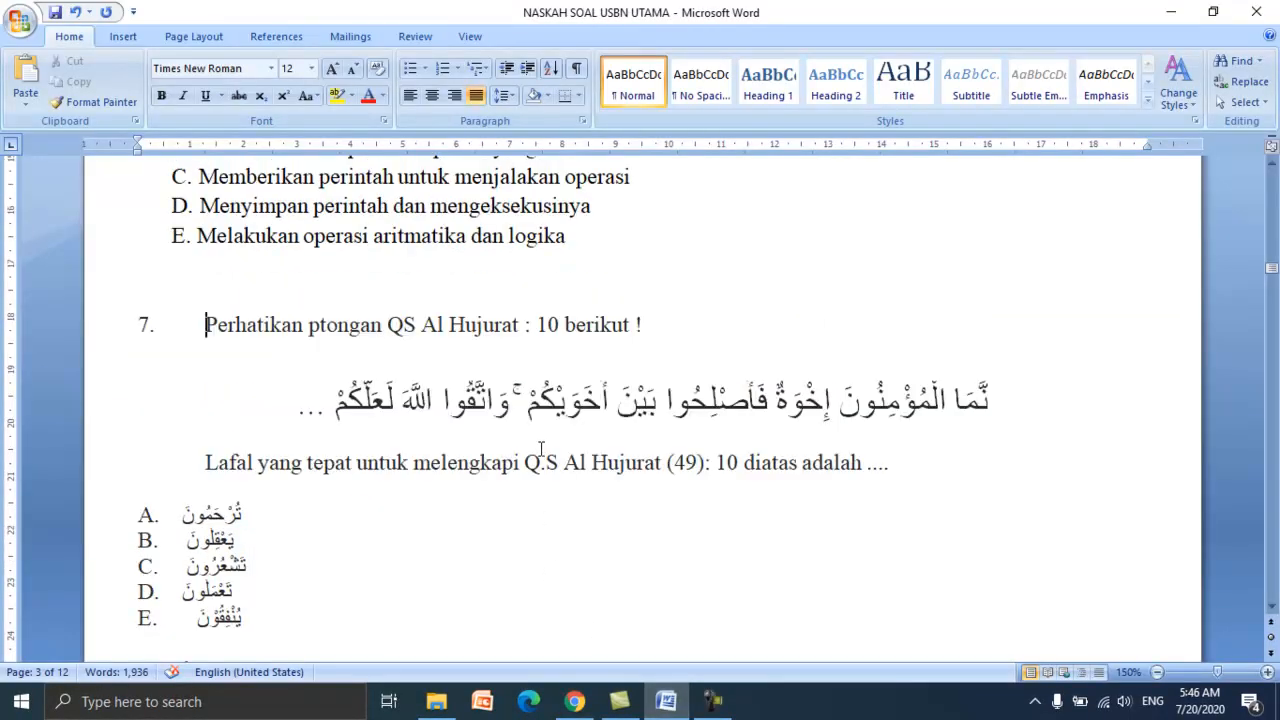
{"action": "scroll", "coordinate": [540, 450], "scroll_direction": "up", "scroll_amount": 7}
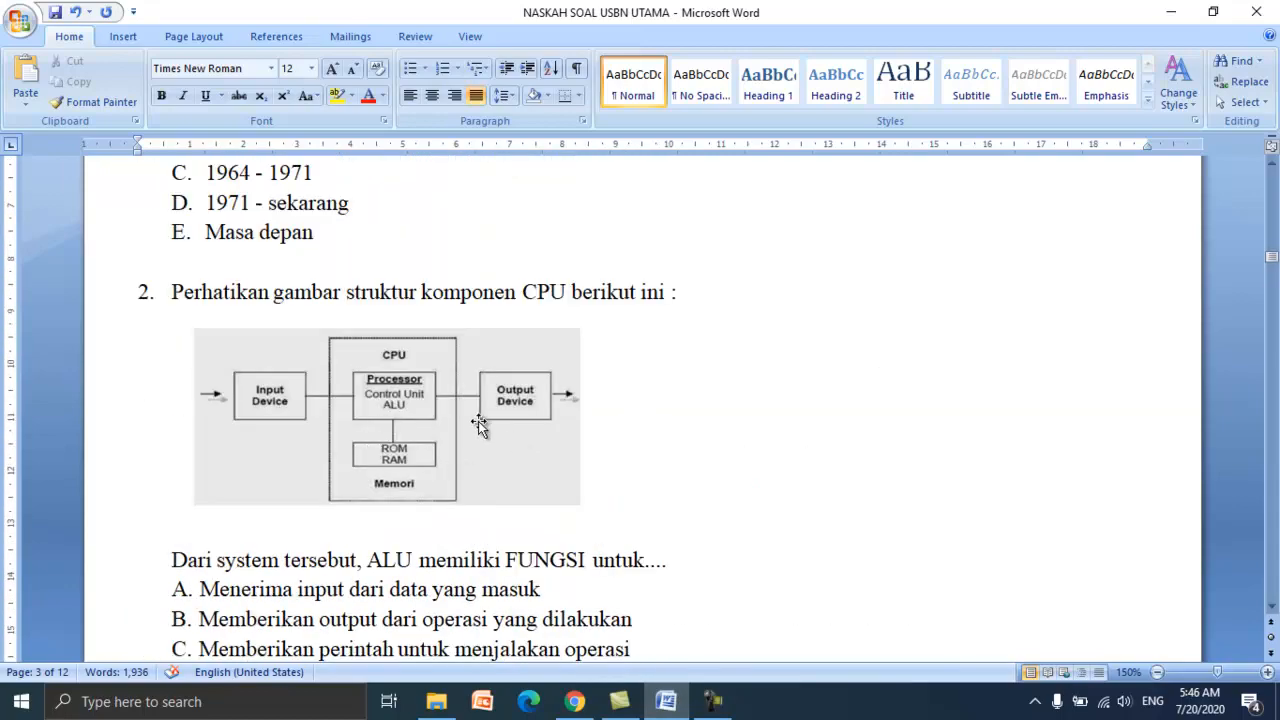
{"action": "scroll", "coordinate": [428, 320], "scroll_direction": "up", "scroll_amount": 5}
{"action": "scroll", "coordinate": [590, 518], "scroll_direction": "down", "scroll_amount": 9}
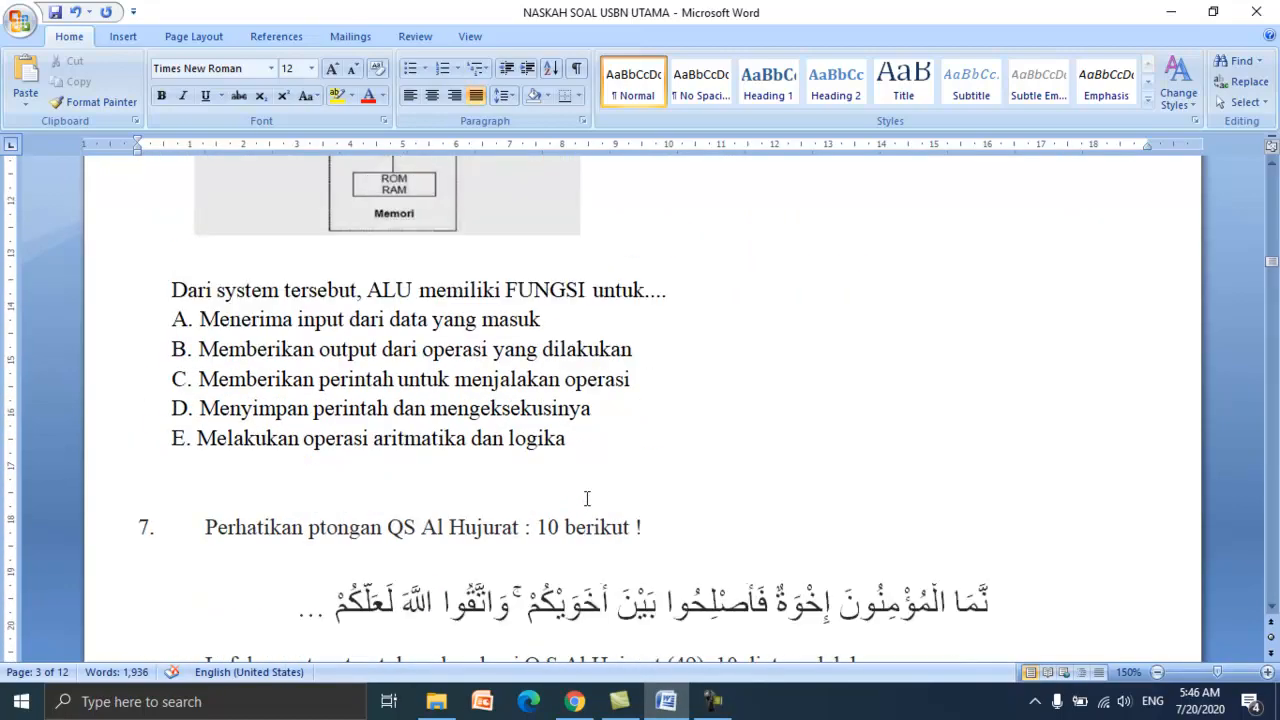
{"action": "scroll", "coordinate": [587, 498], "scroll_direction": "down", "scroll_amount": 4}
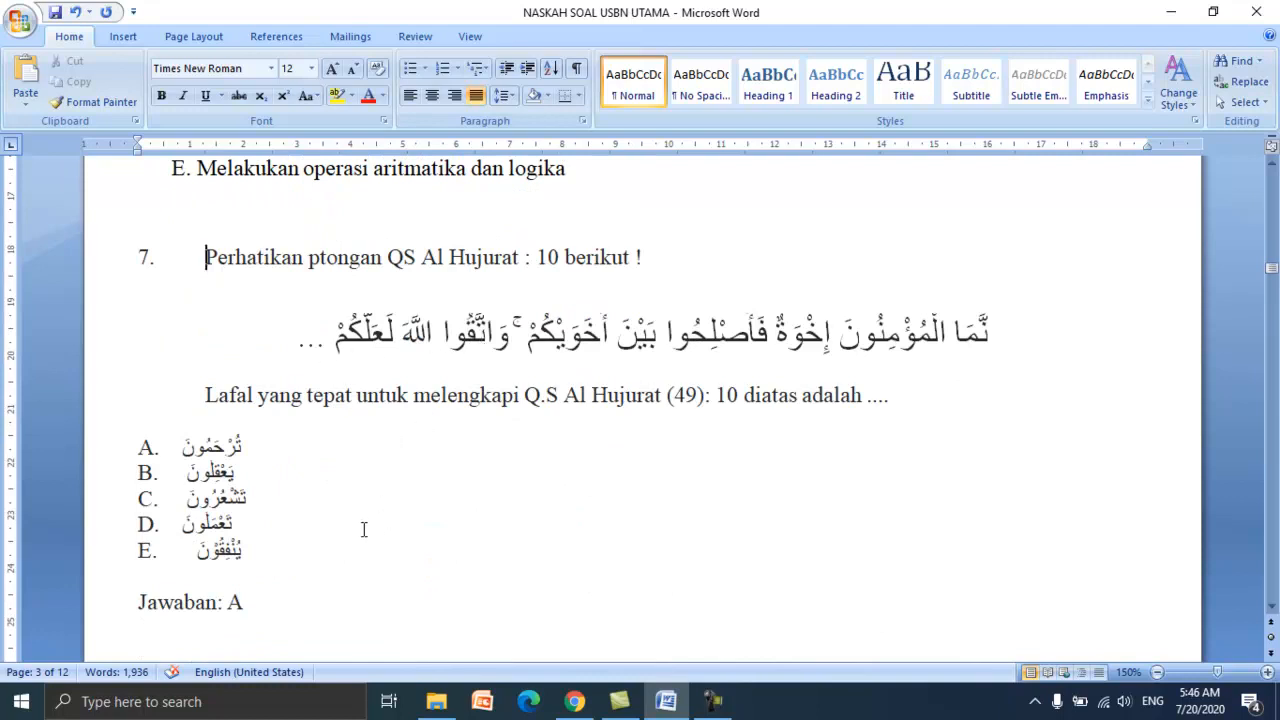
{"action": "scroll", "coordinate": [372, 530], "scroll_direction": "down", "scroll_amount": 1}
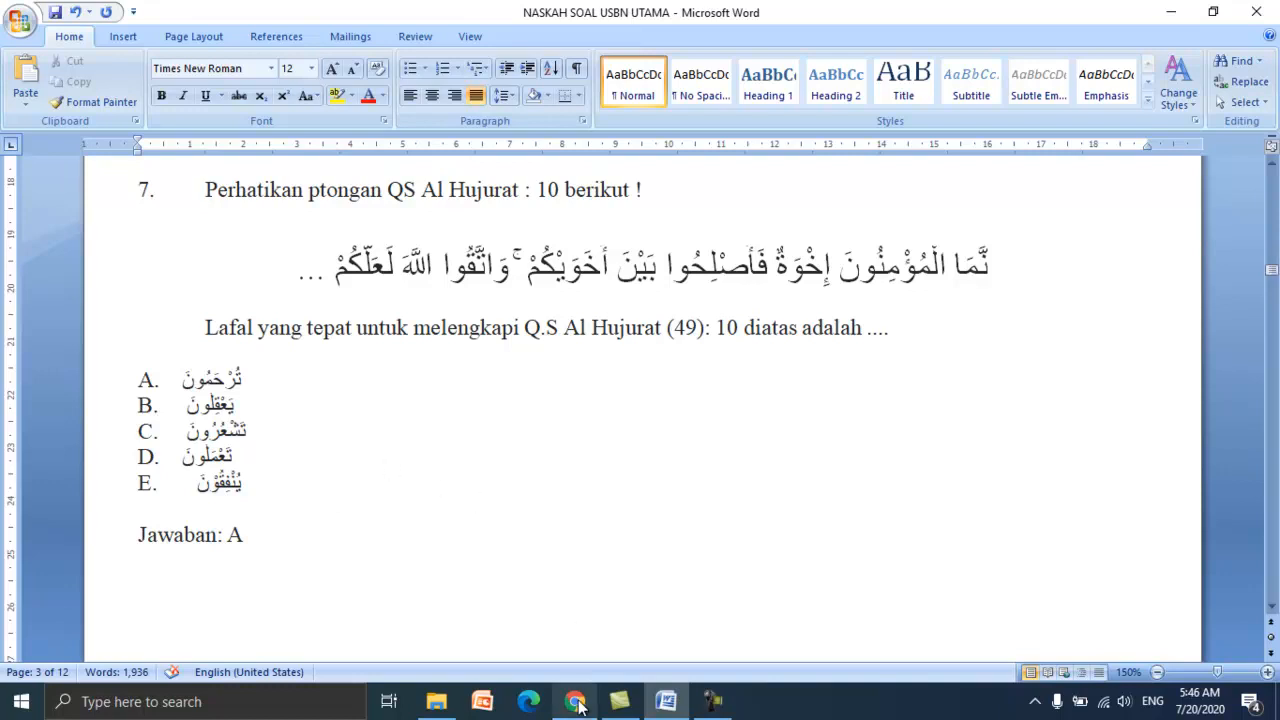
- Switch to Chrome and look through the sample exam questions with Arabic text on the Contoh Soal Penilaian Akhir Semester page
{"action": "mouse_move", "coordinate": [577, 708]}
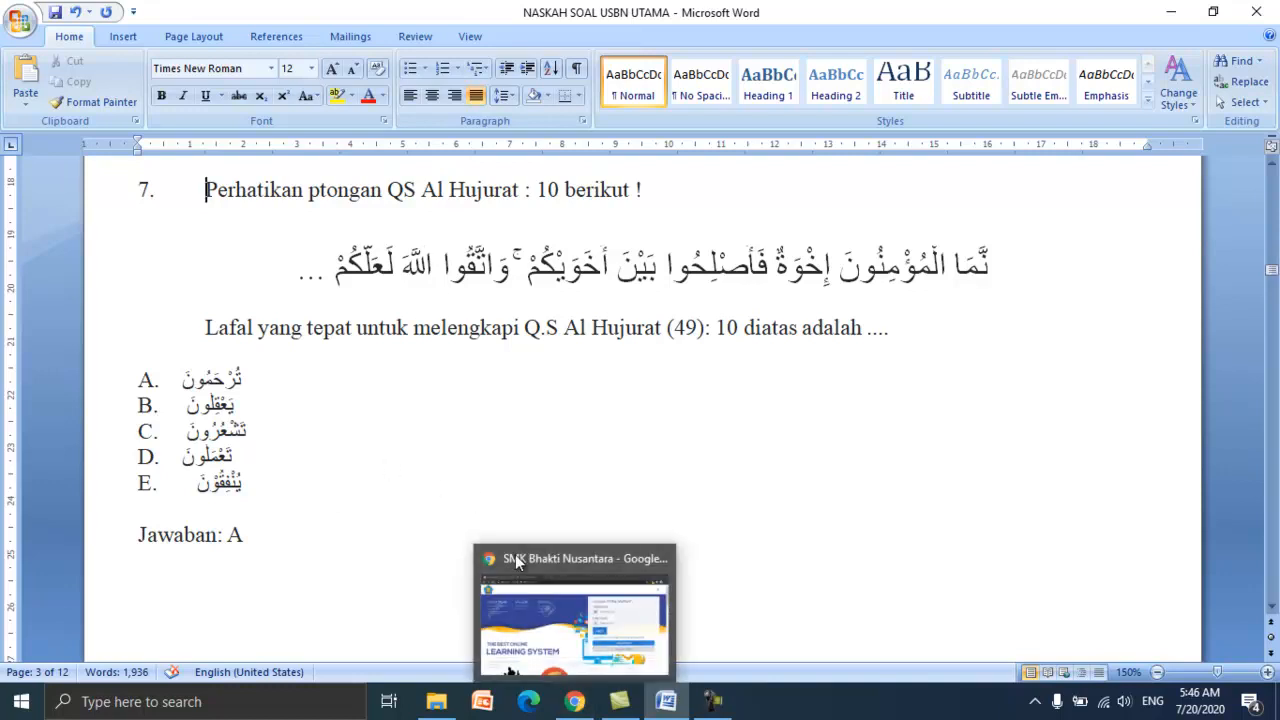
{"action": "left_click", "coordinate": [573, 705]}
{"action": "left_click", "coordinate": [192, 12]}
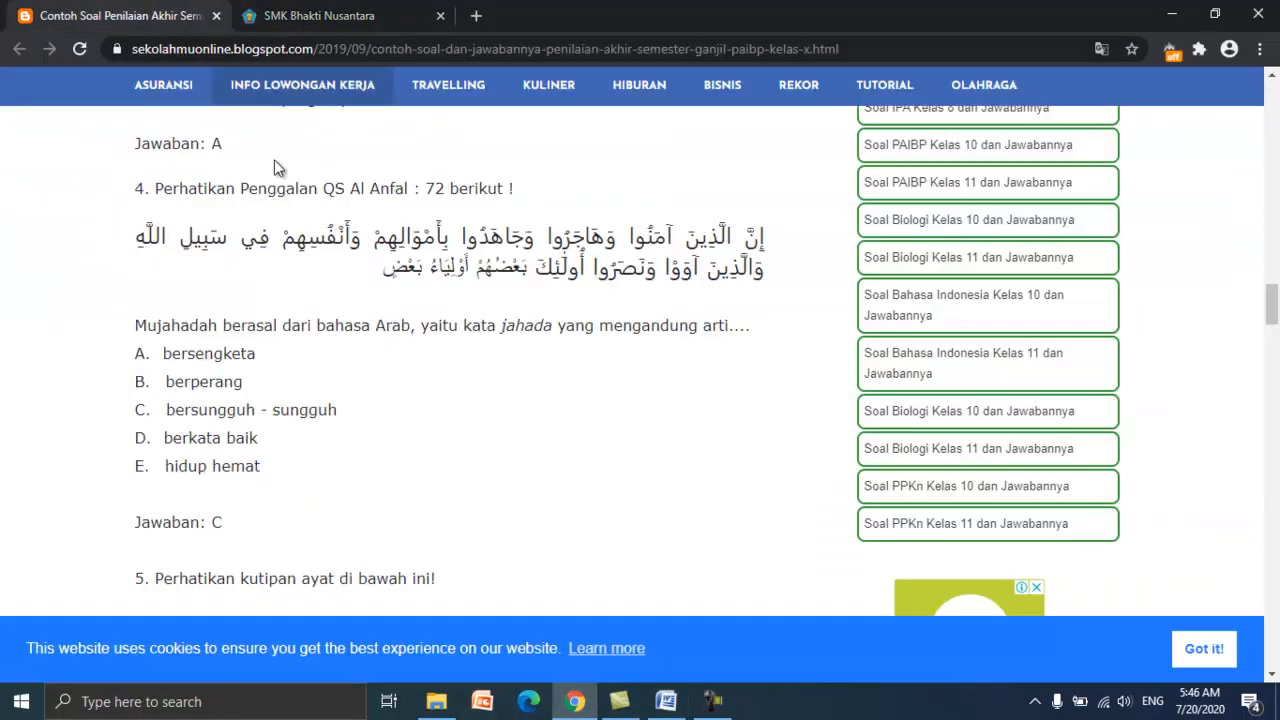
{"action": "scroll", "coordinate": [516, 292], "scroll_direction": "up", "scroll_amount": 5}
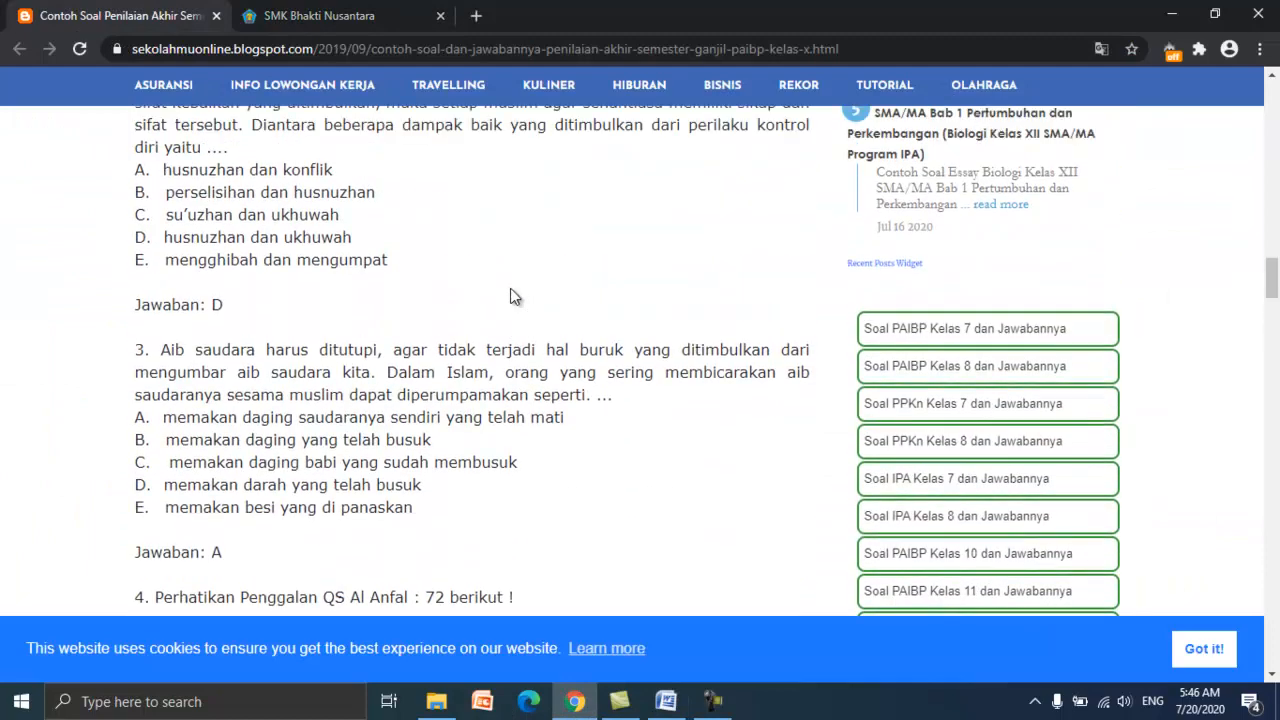
{"action": "scroll", "coordinate": [514, 291], "scroll_direction": "down", "scroll_amount": 3}
- Open the SMK Bhakti Nusantara e-learning site through the short address s.id/EL-BN
{"action": "left_click", "coordinate": [320, 16]}
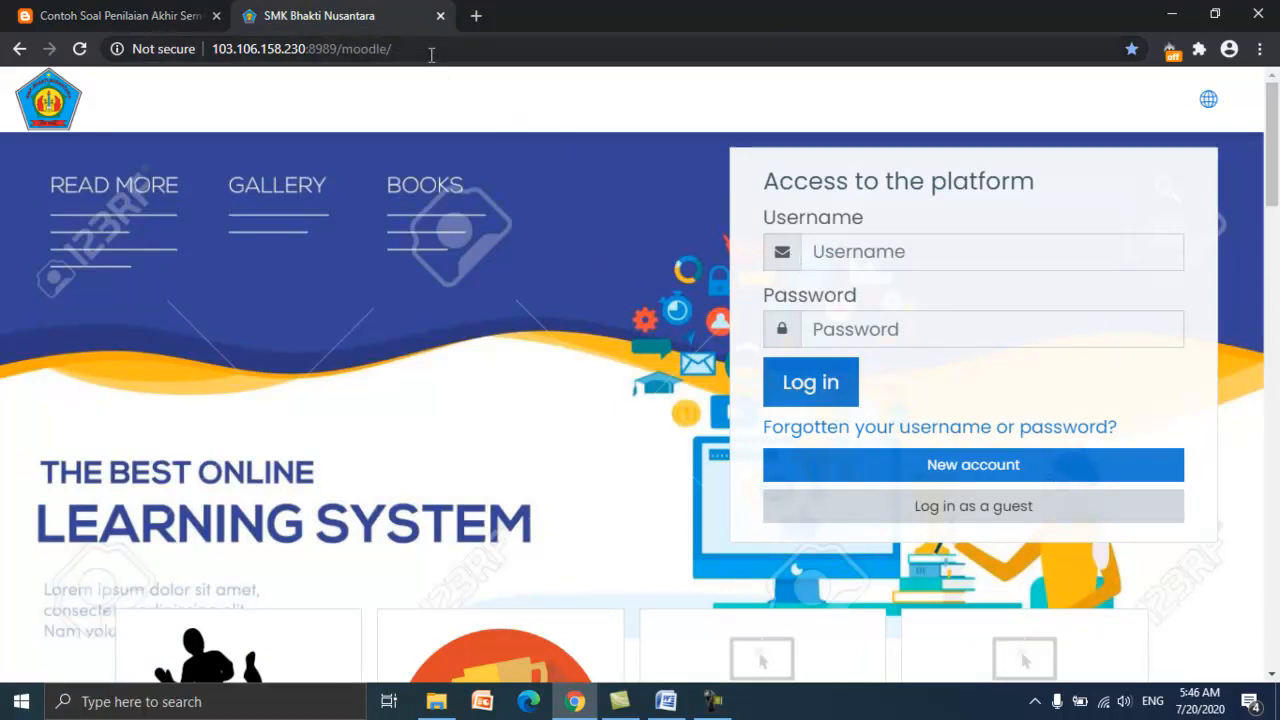
{"action": "left_click", "coordinate": [431, 52]}
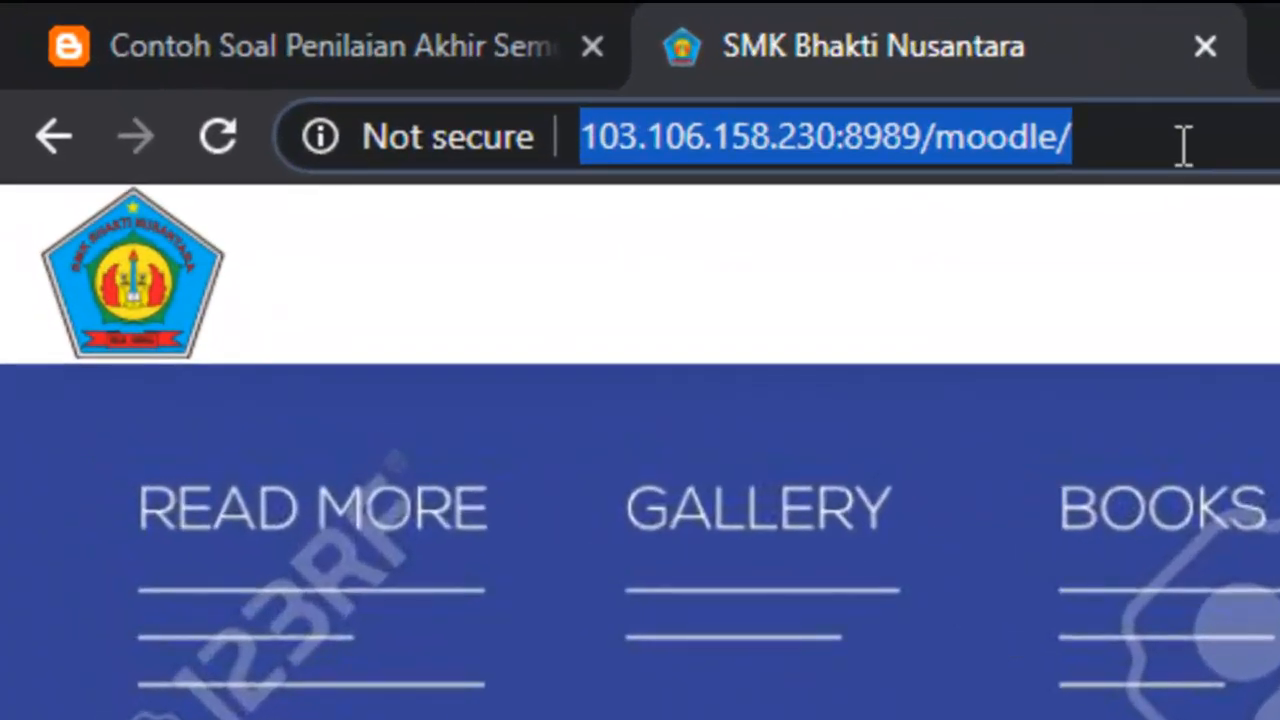
{"action": "type", "text": "s.id"}
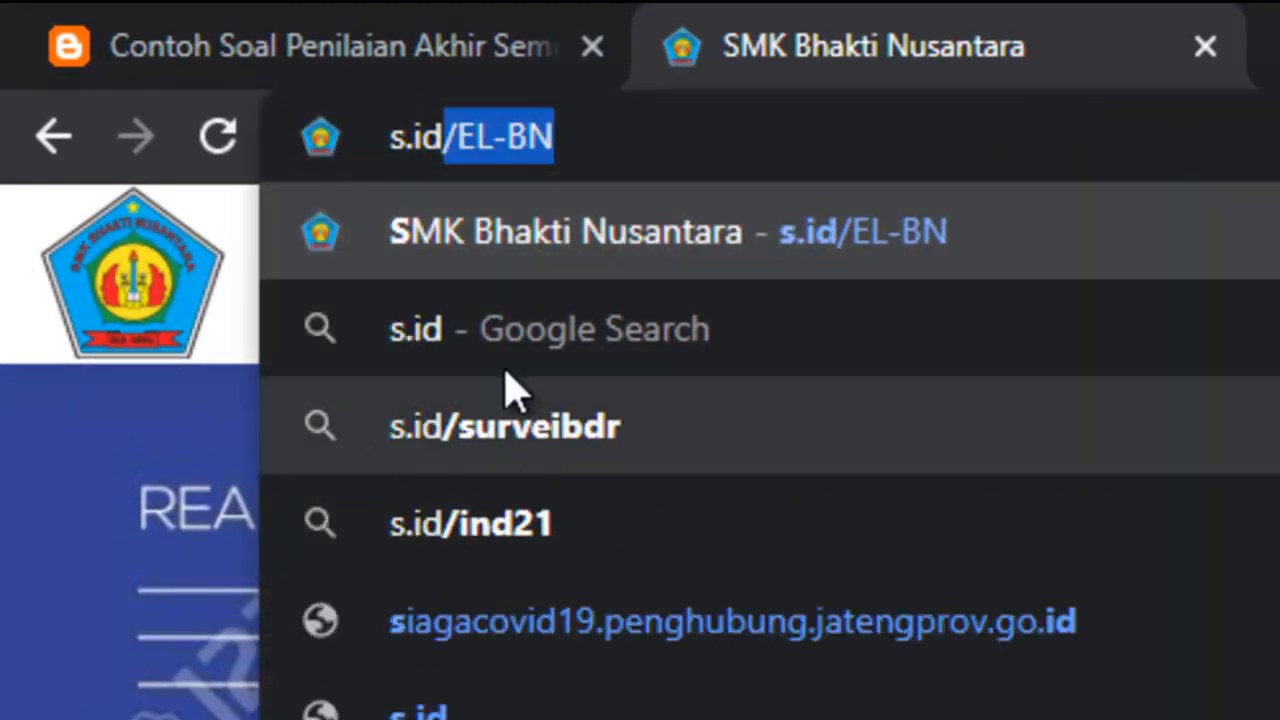
{"action": "left_click", "coordinate": [642, 155]}
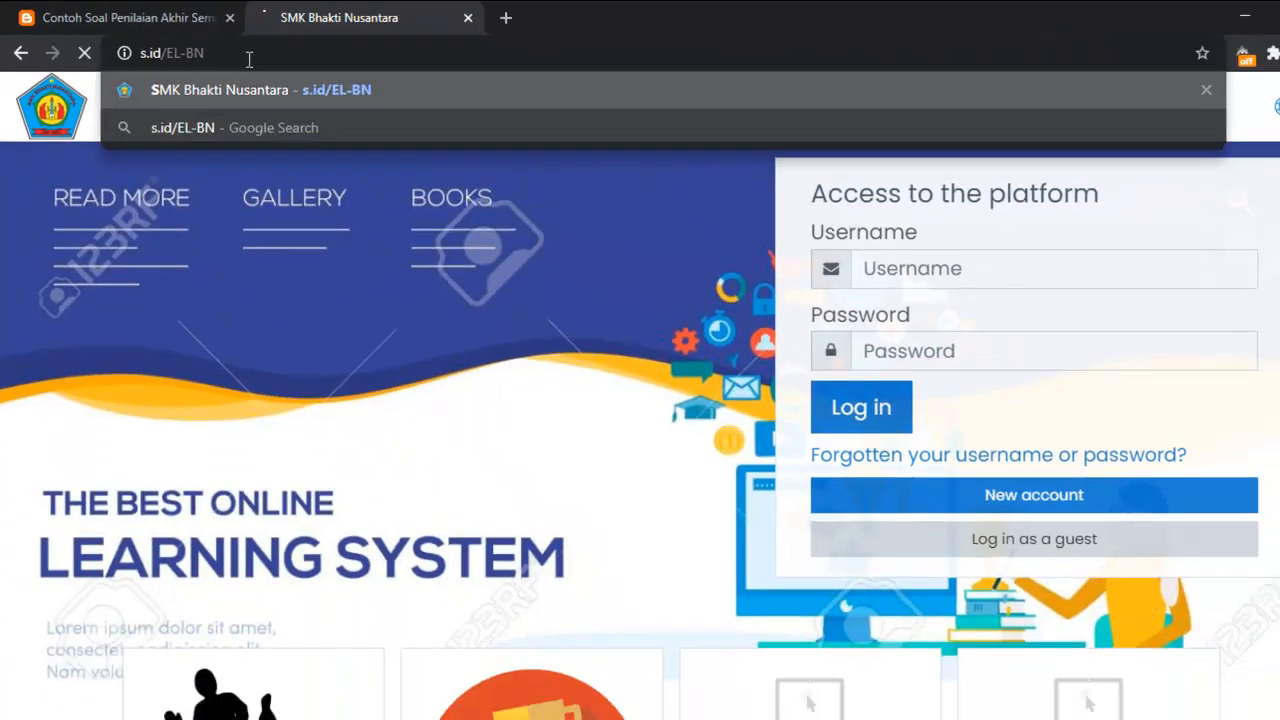
{"action": "key", "text": "Return"}
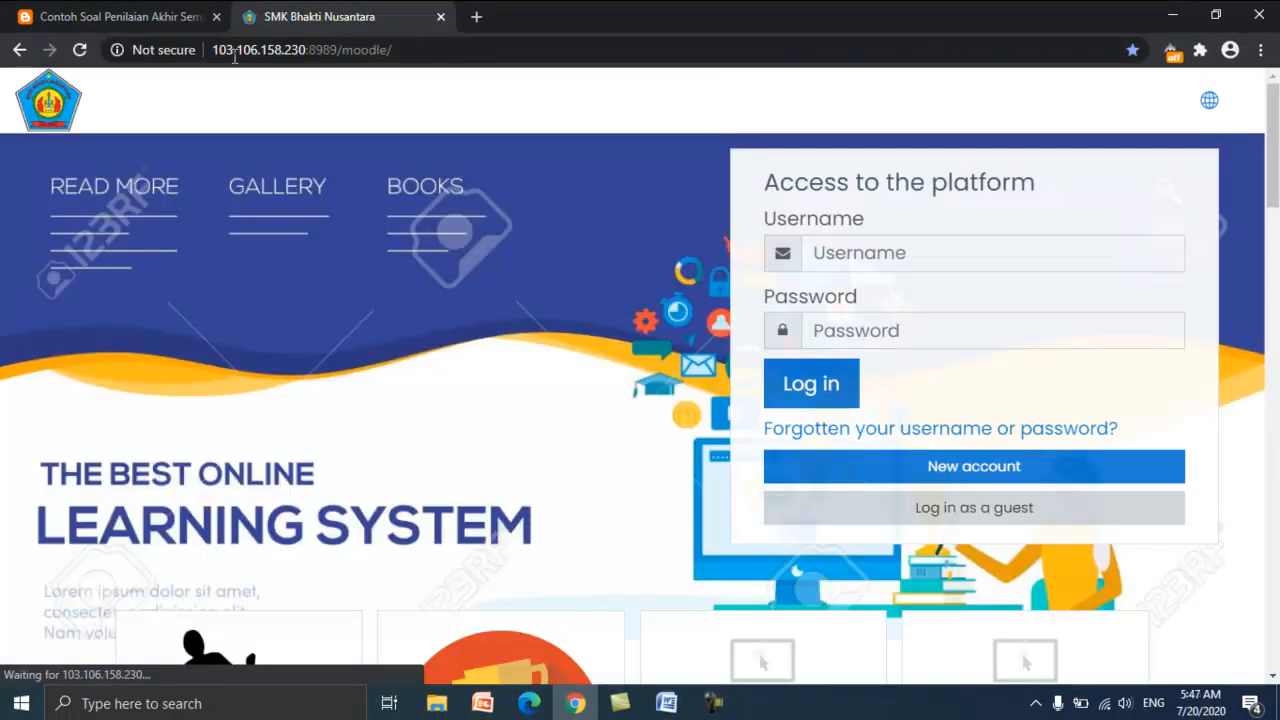
- Log in to the platform with the teacher's saved username and the account password
{"action": "left_click", "coordinate": [820, 253]}
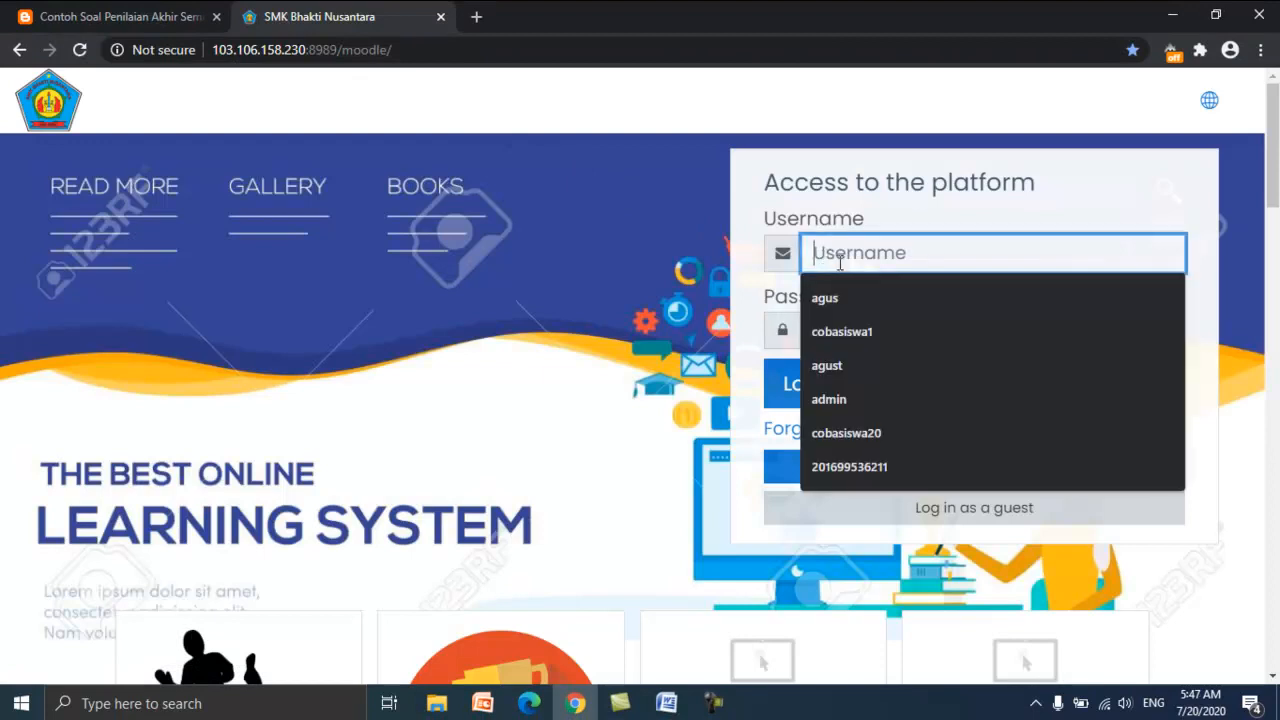
{"action": "left_click", "coordinate": [868, 297]}
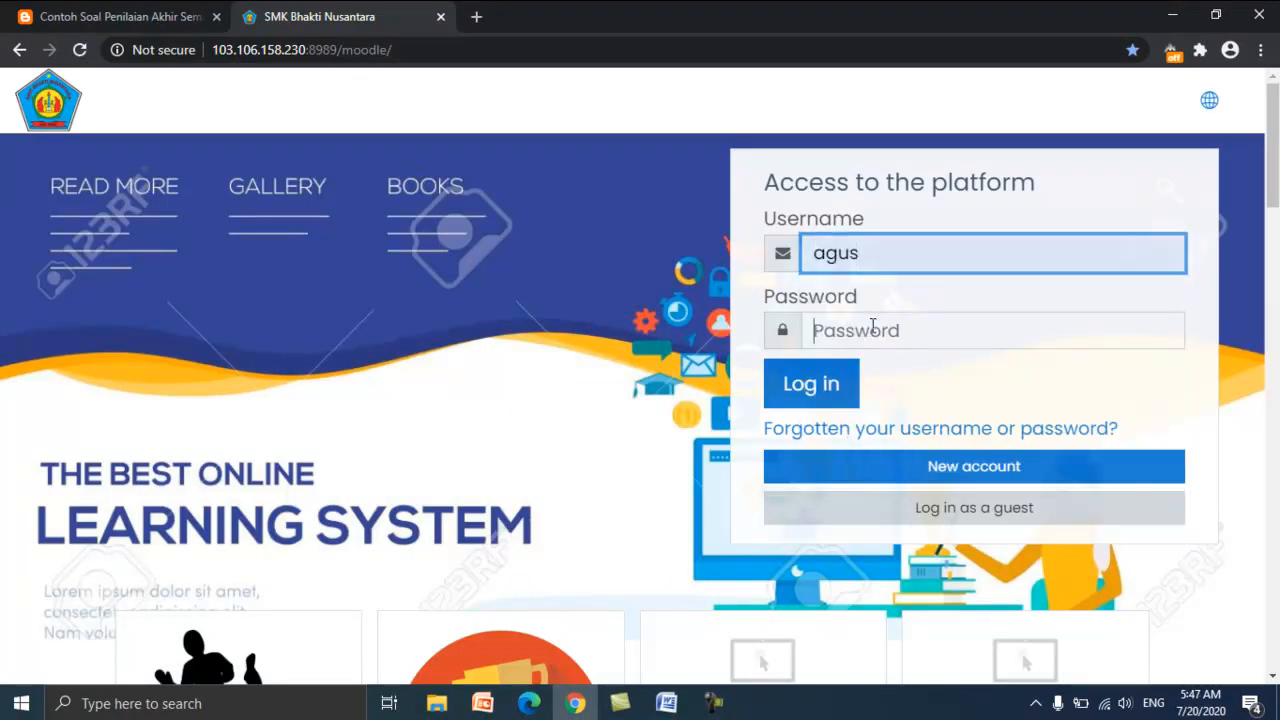
{"action": "left_click", "coordinate": [875, 325]}
{"action": "type", "text": "a******"}
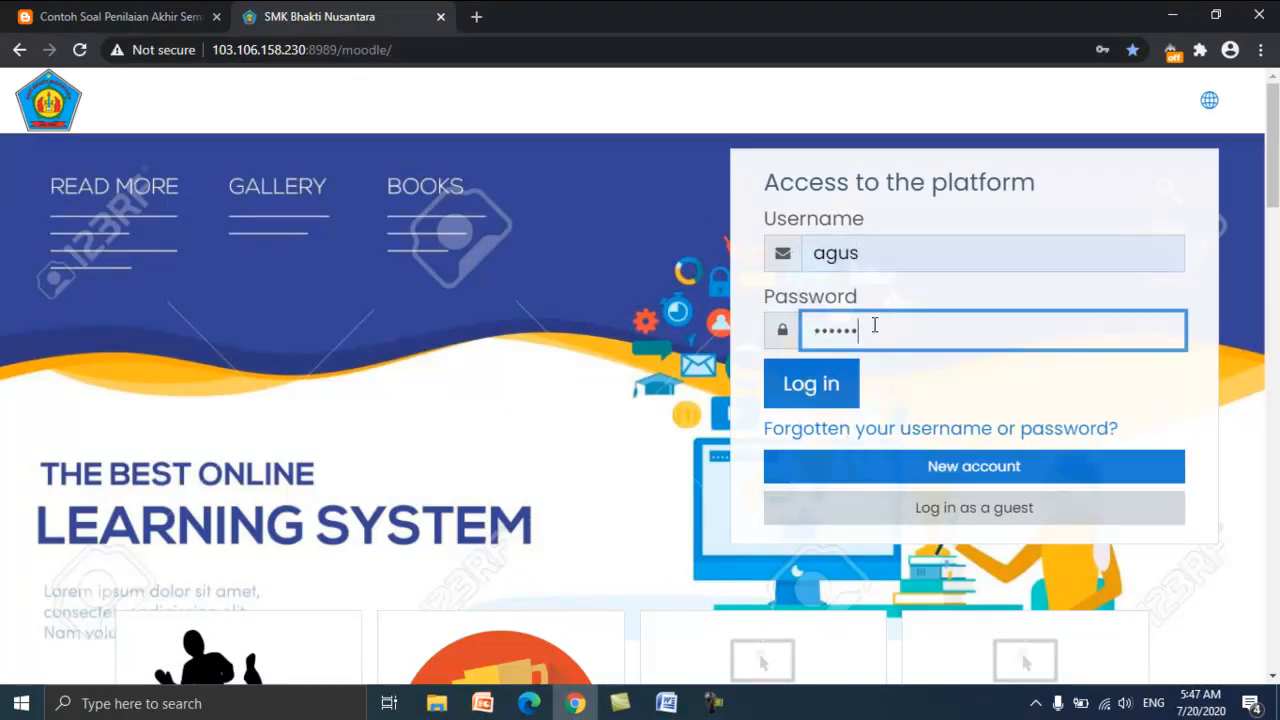
{"action": "key", "text": "Return"}
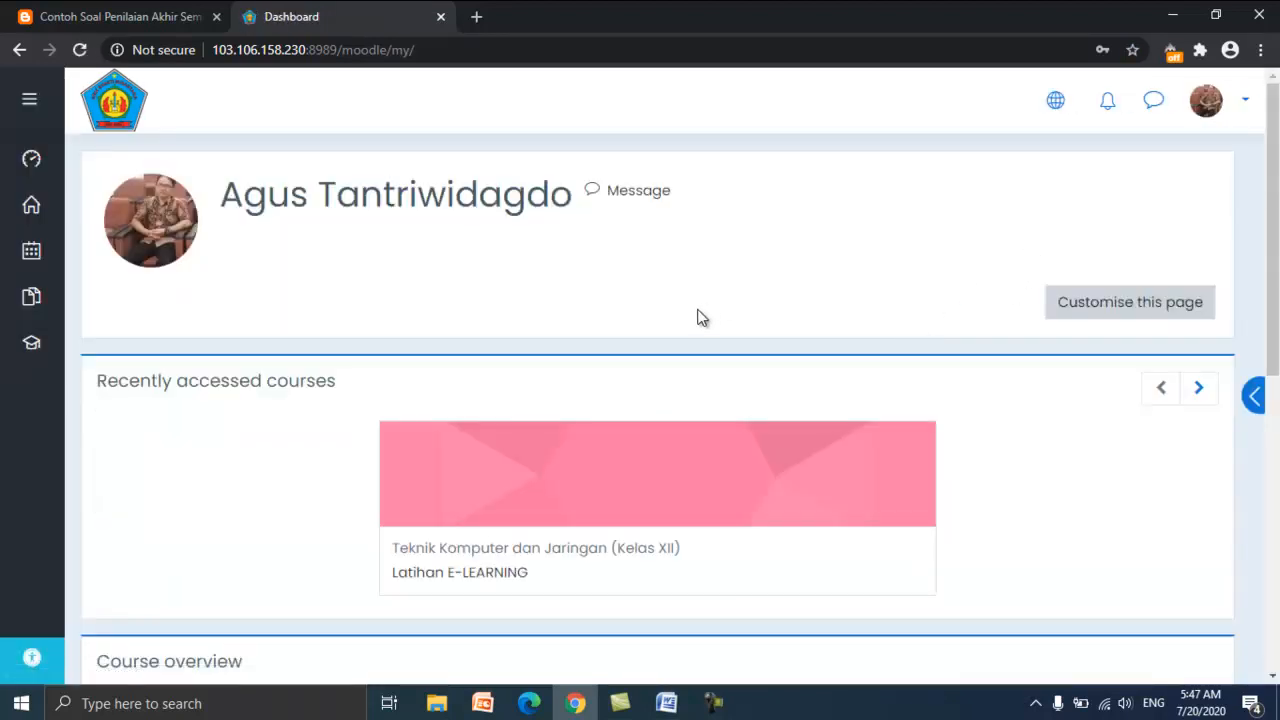
- Open the Latihan E-LEARNING course and its quiz "Evaluasi/Latihan soal tentang NAT"
{"action": "mouse_move", "coordinate": [33, 357]}
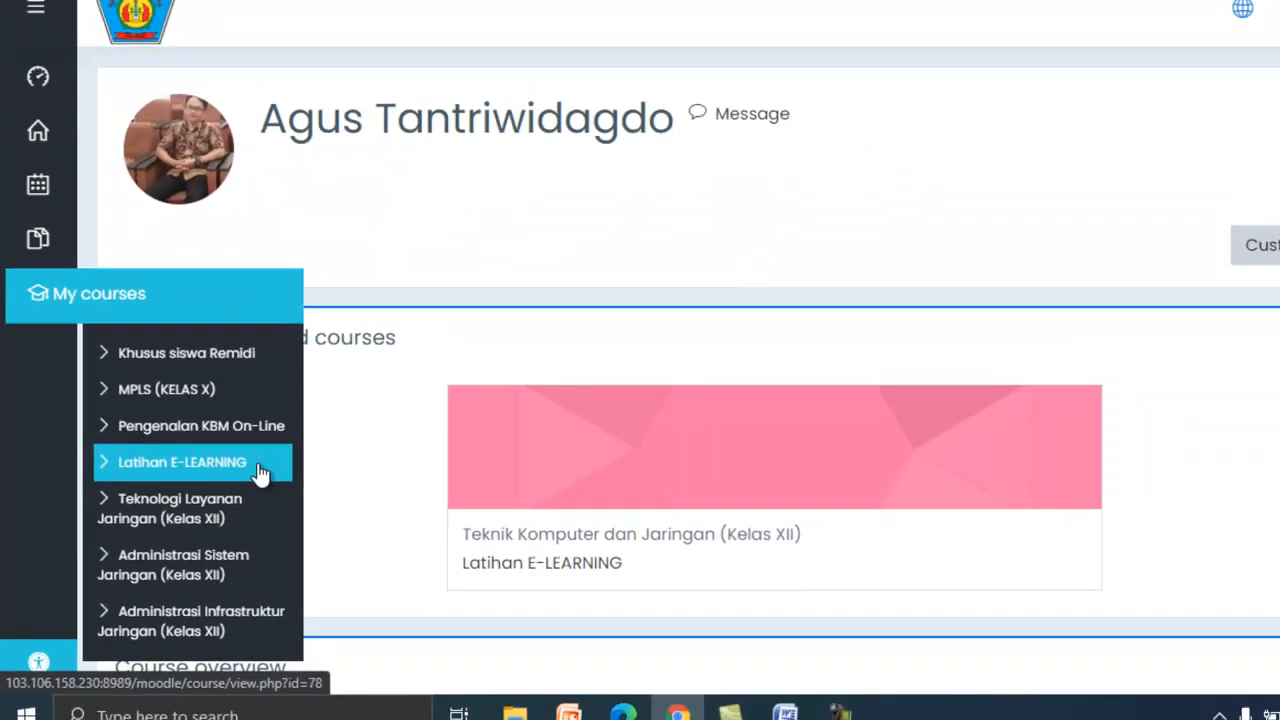
{"action": "left_click", "coordinate": [441, 372]}
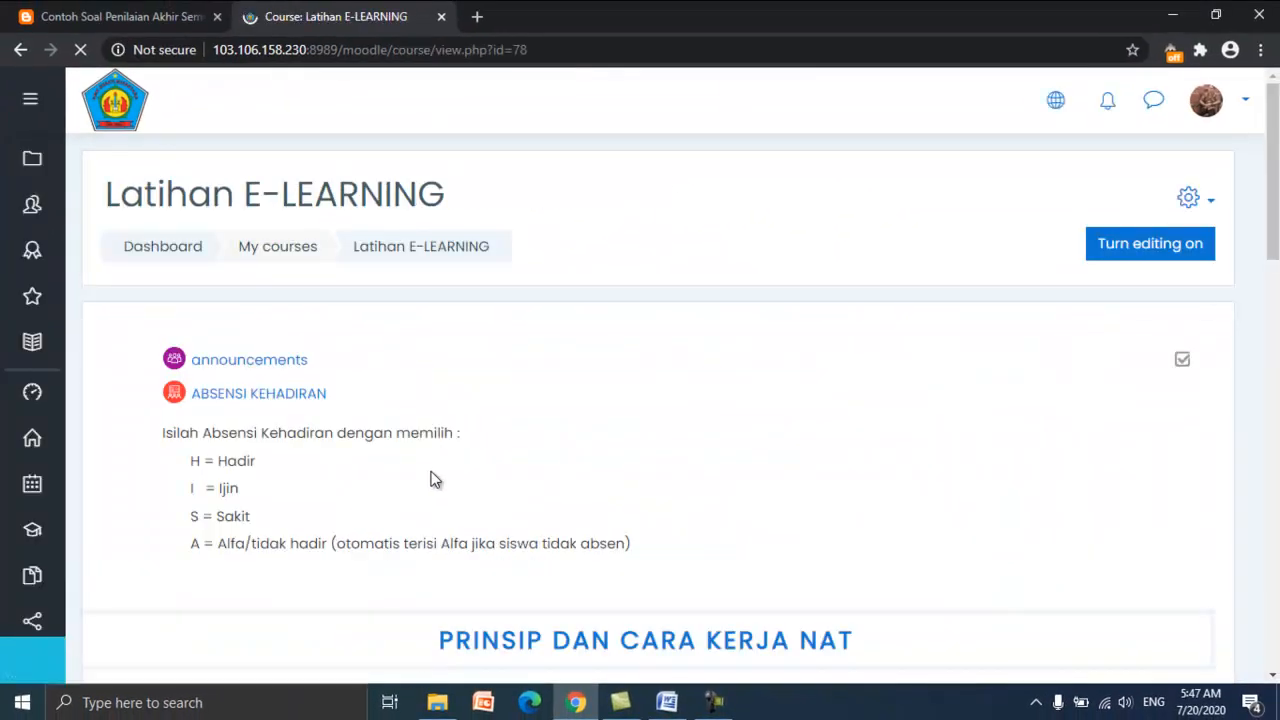
{"action": "scroll", "coordinate": [563, 410], "scroll_direction": "down", "scroll_amount": 10}
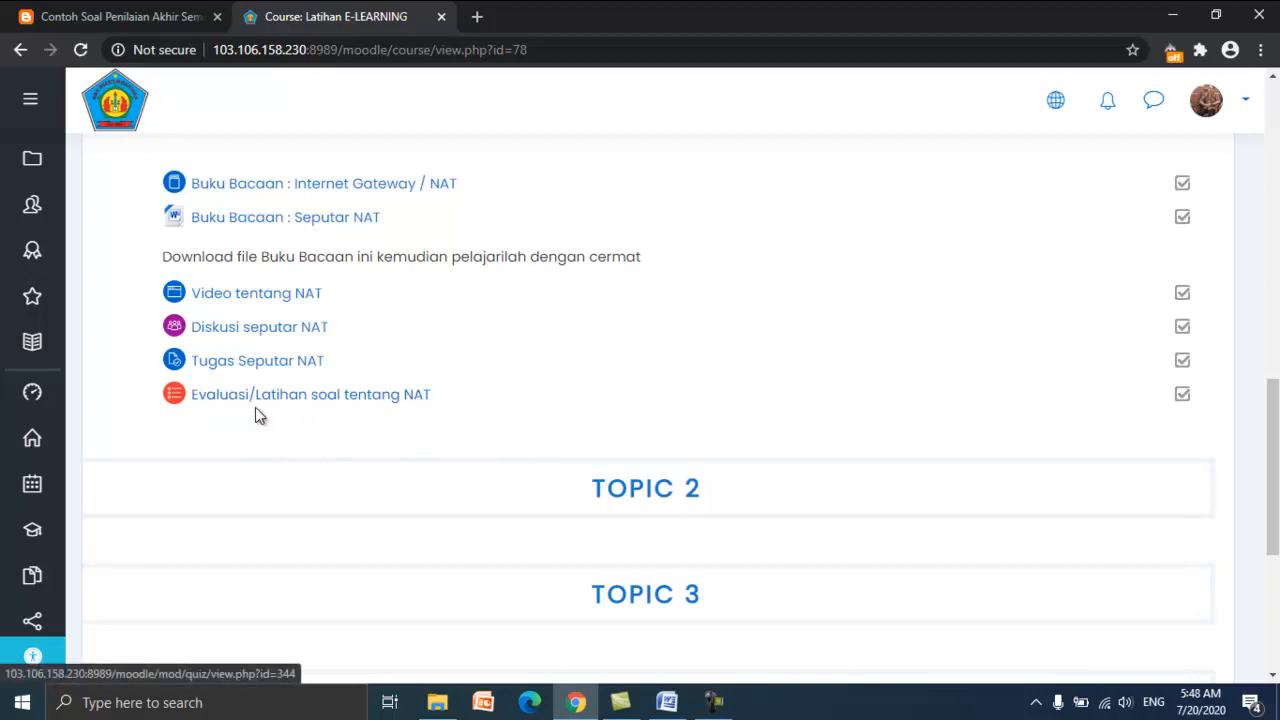
{"action": "left_click", "coordinate": [352, 403]}
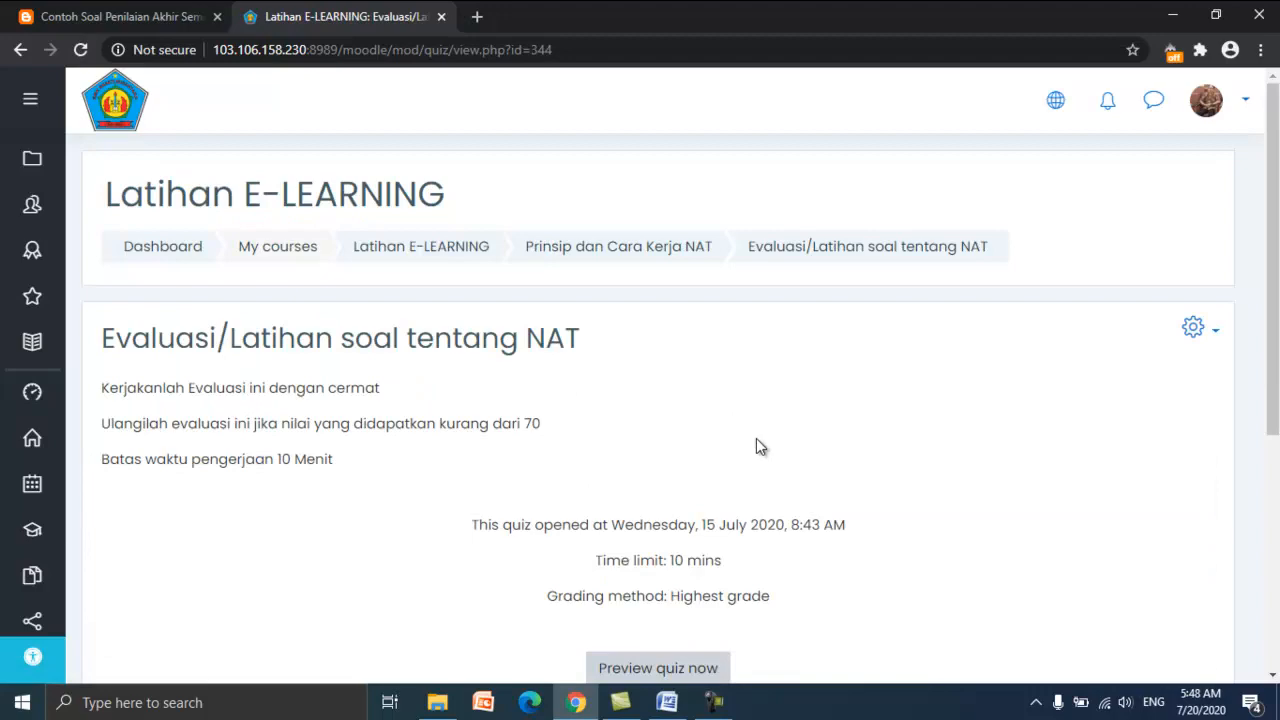
- Open the NAT quiz's question list for editing
{"action": "scroll", "coordinate": [790, 430], "scroll_direction": "down", "scroll_amount": 3}
{"action": "scroll", "coordinate": [900, 380], "scroll_direction": "up", "scroll_amount": 1}
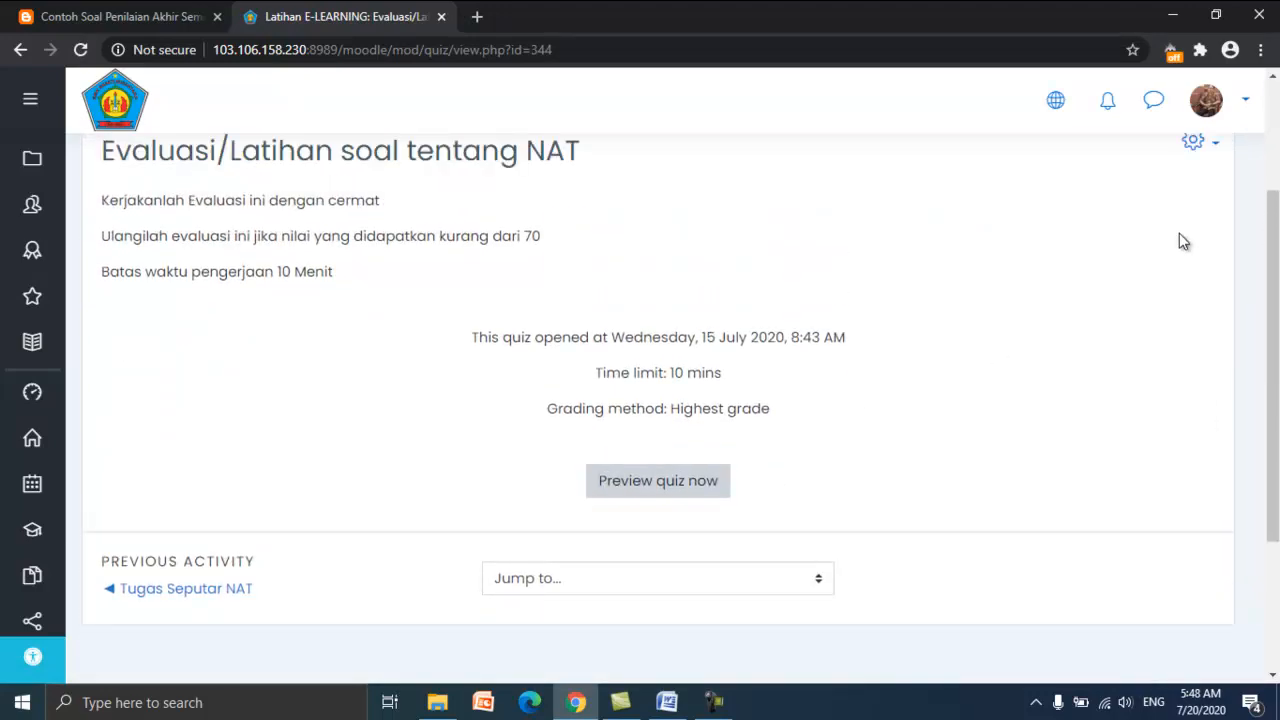
{"action": "scroll", "coordinate": [1190, 230], "scroll_direction": "up", "scroll_amount": 1}
{"action": "left_click", "coordinate": [1183, 322]}
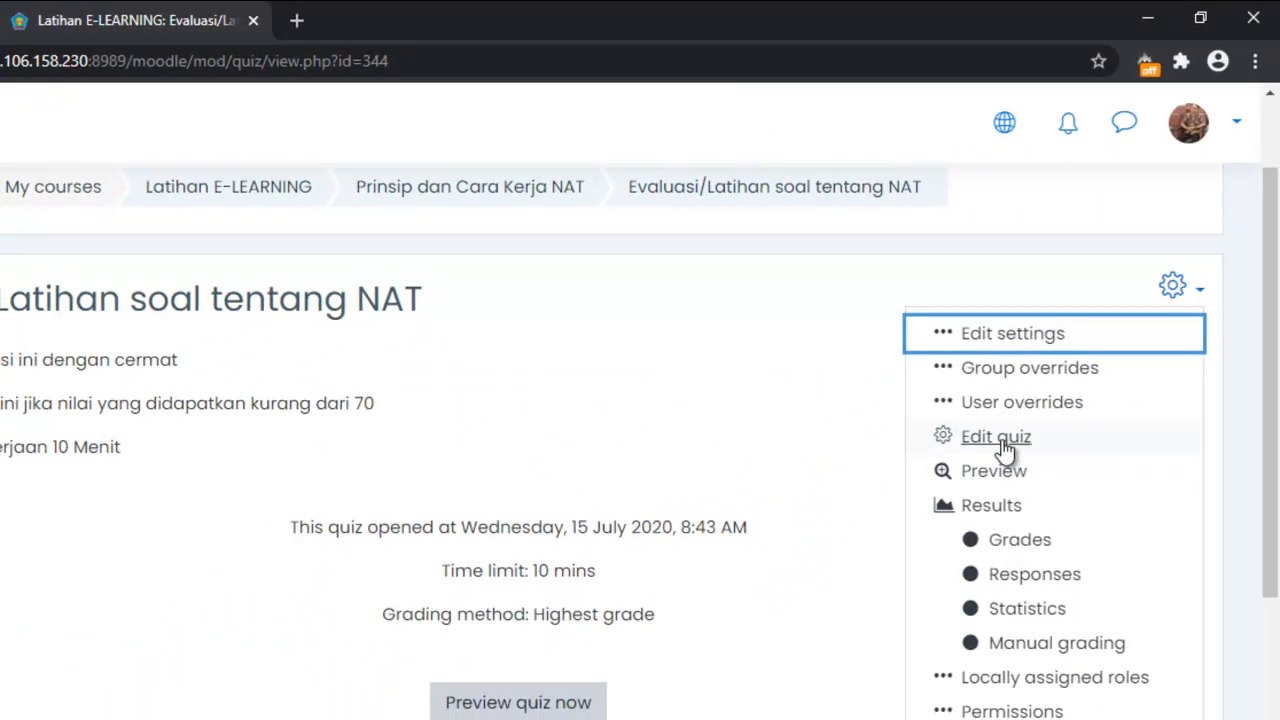
{"action": "left_click", "coordinate": [998, 437]}
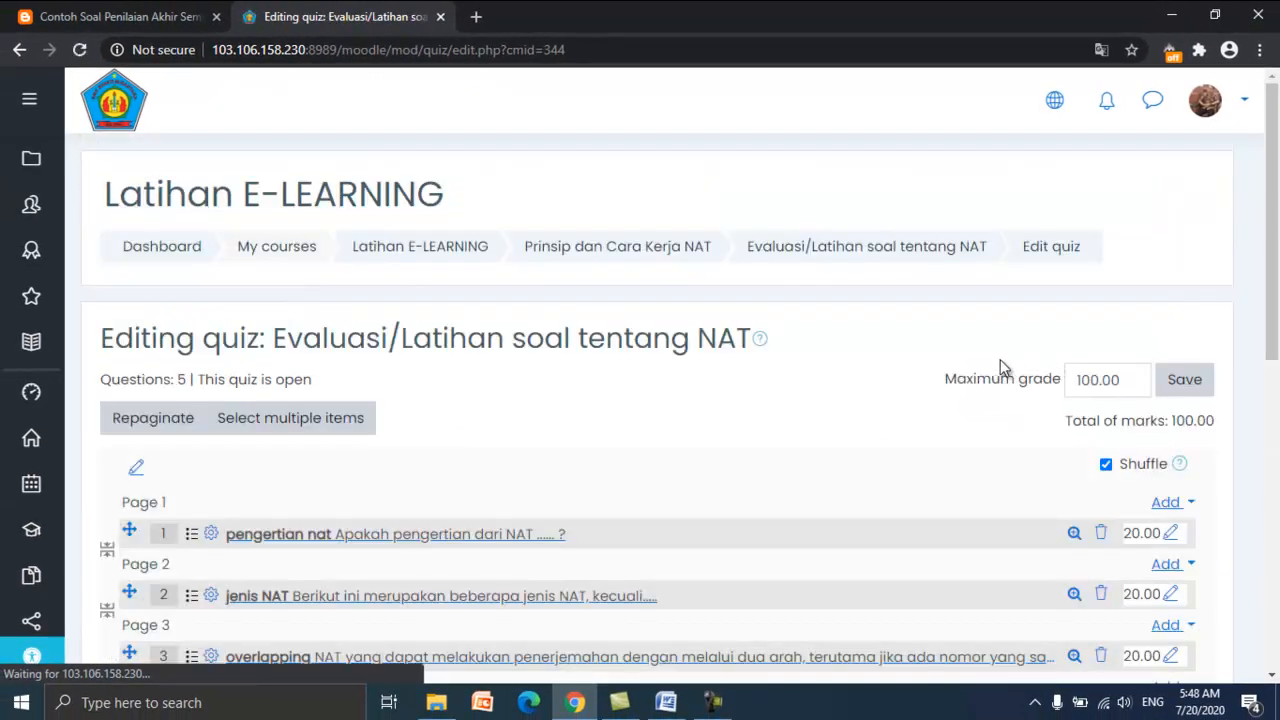
- Look through the questions already in the NAT quiz, with their pages and marks
{"action": "scroll", "coordinate": [878, 387], "scroll_direction": "down", "scroll_amount": 5}
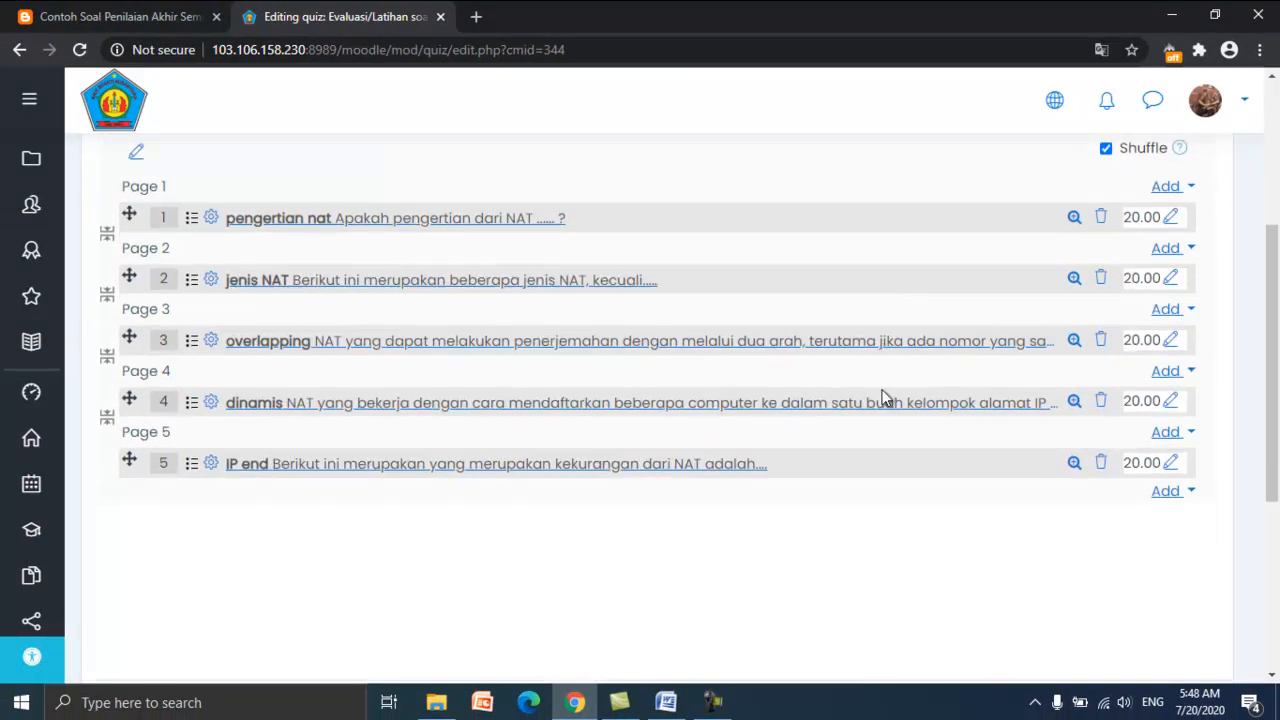
{"action": "scroll", "coordinate": [883, 397], "scroll_direction": "up", "scroll_amount": 1}
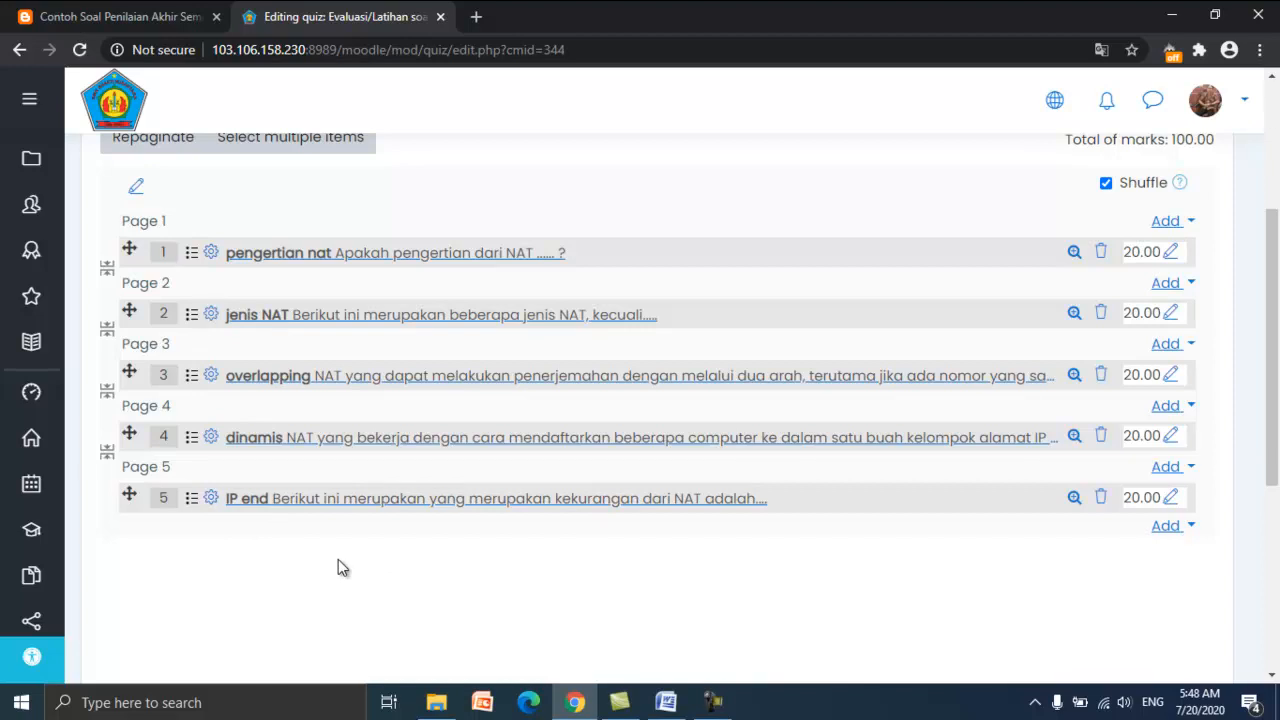
{"action": "scroll", "coordinate": [338, 560], "scroll_direction": "down", "scroll_amount": 1}
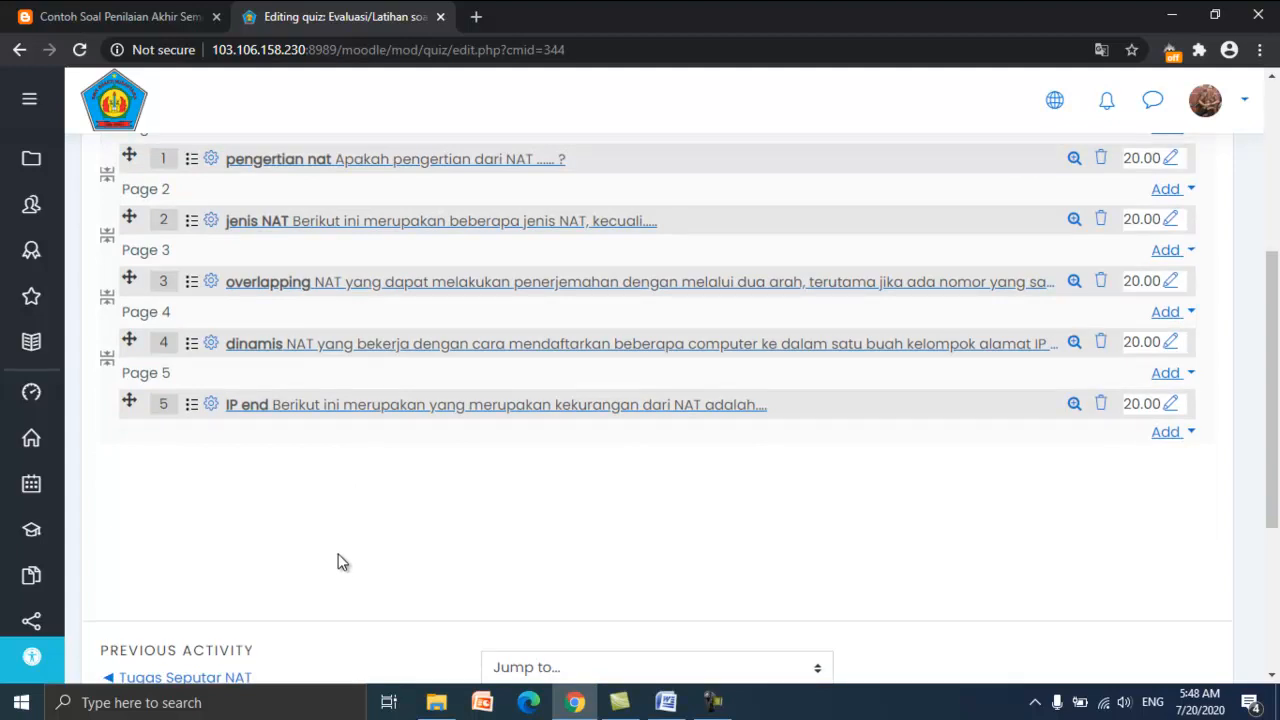
{"action": "left_click", "coordinate": [665, 702]}
{"action": "left_click", "coordinate": [574, 702]}
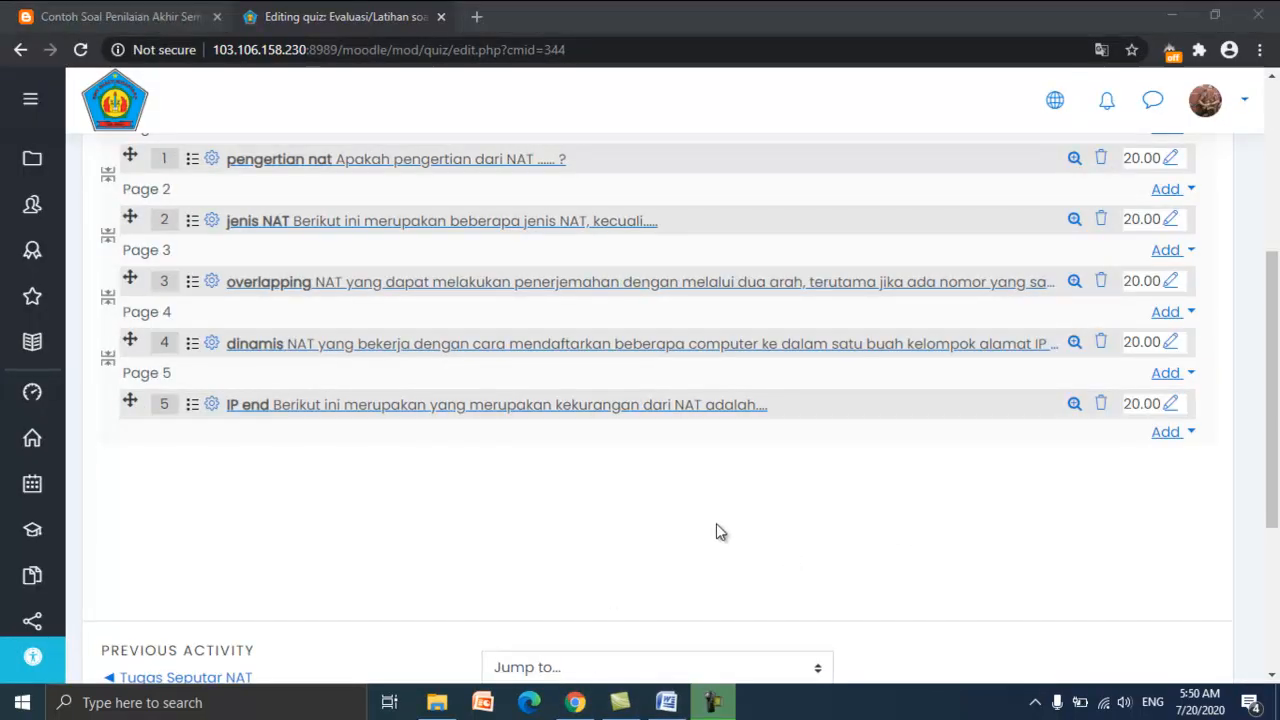
{"action": "scroll", "coordinate": [716, 530], "scroll_direction": "up", "scroll_amount": 3}
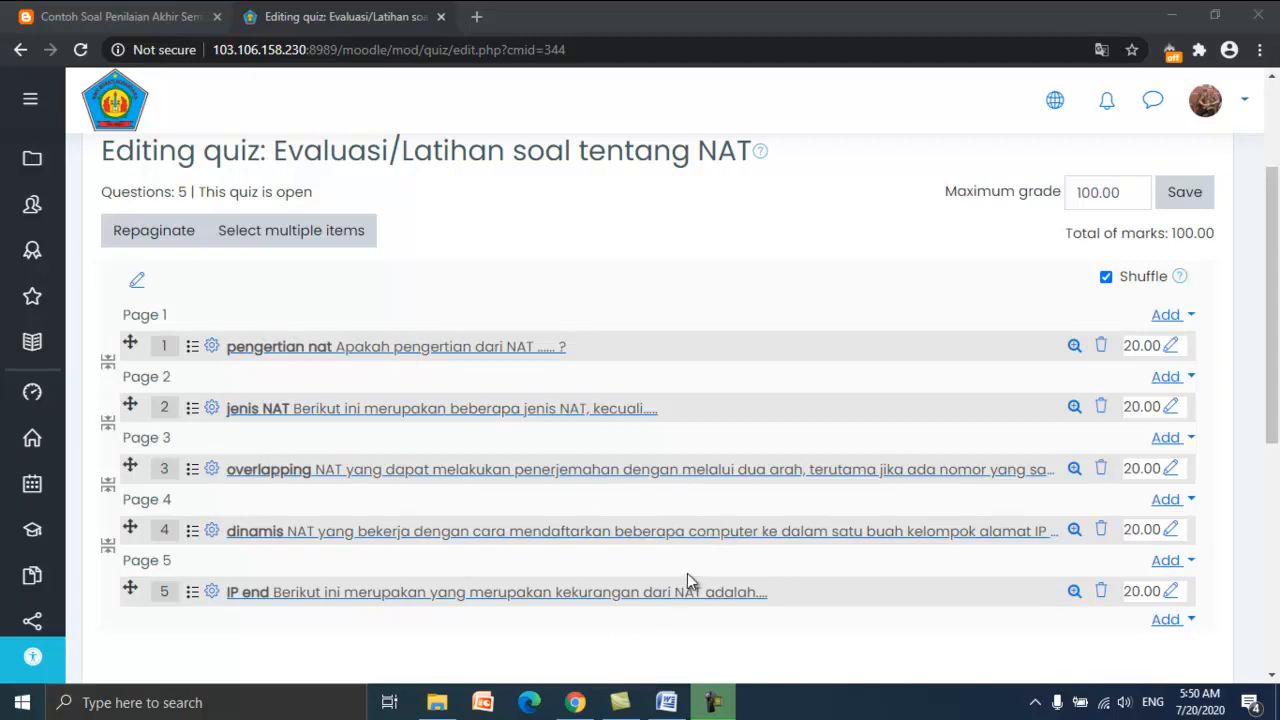
{"action": "scroll", "coordinate": [688, 573], "scroll_direction": "down", "scroll_amount": 3}
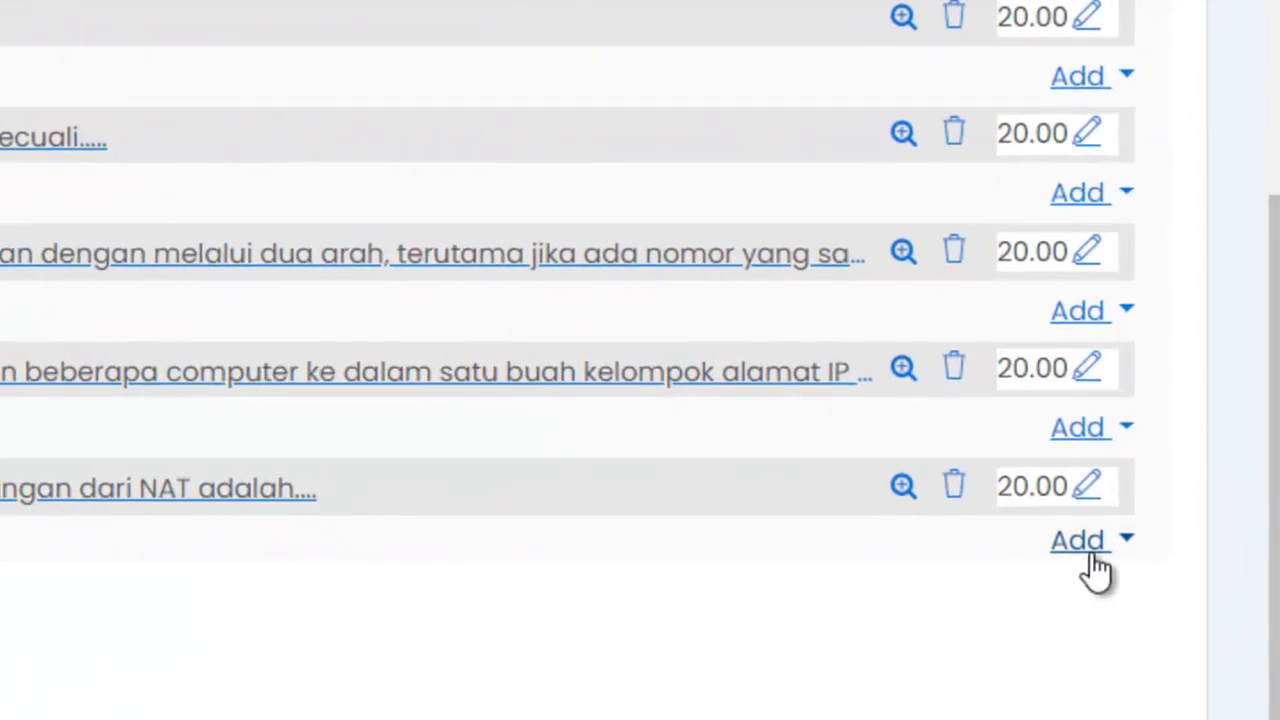
- Add a new Multiple choice question after the last question of the quiz
{"action": "left_click", "coordinate": [1138, 467]}
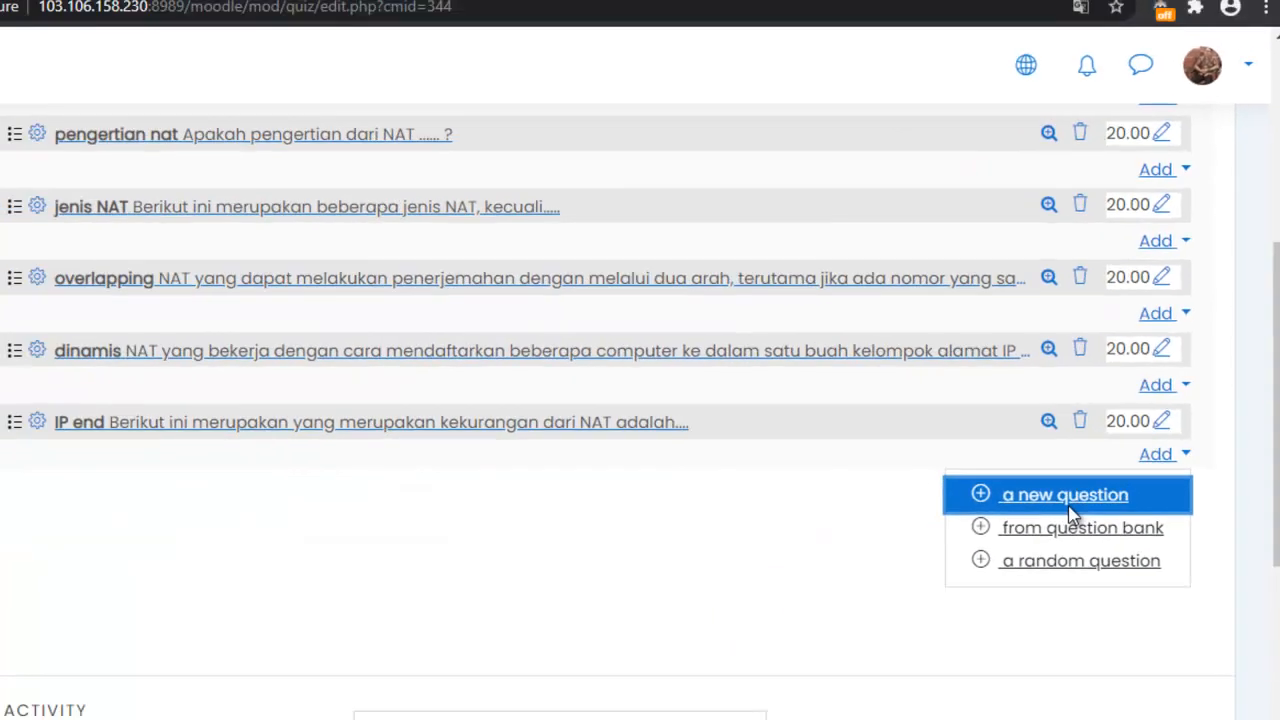
{"action": "left_click", "coordinate": [948, 620]}
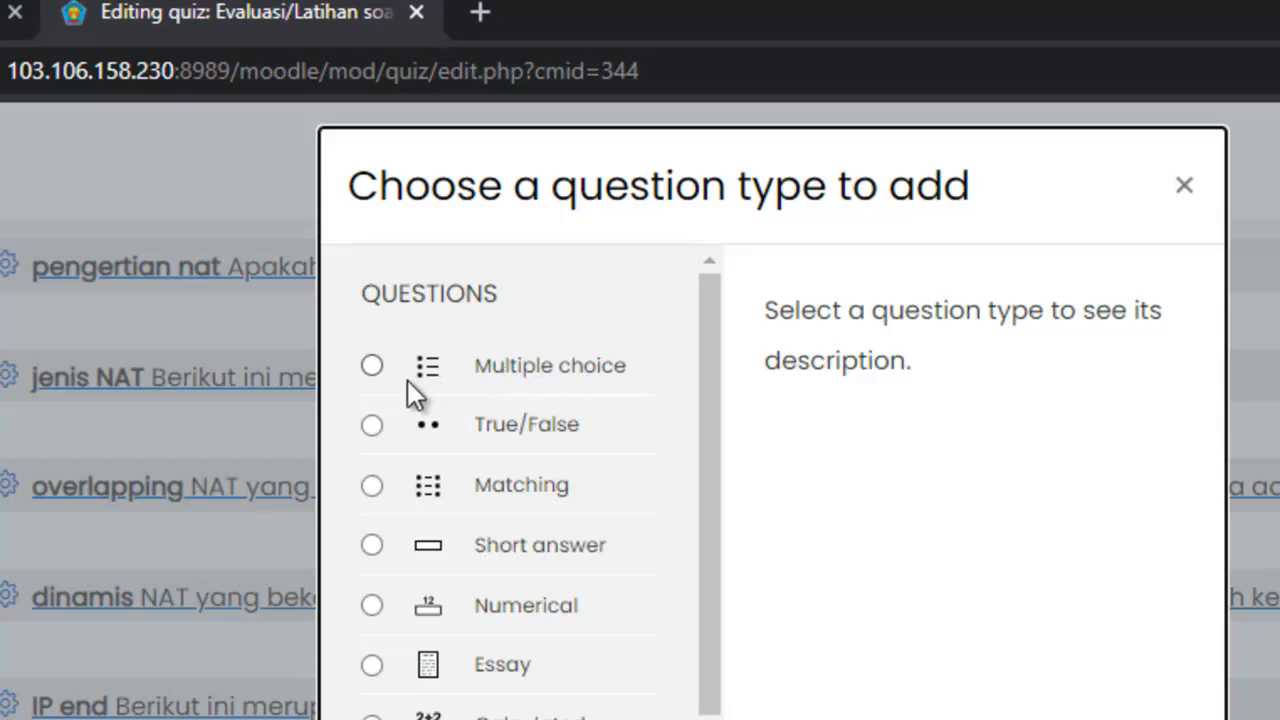
{"action": "left_click", "coordinate": [376, 366]}
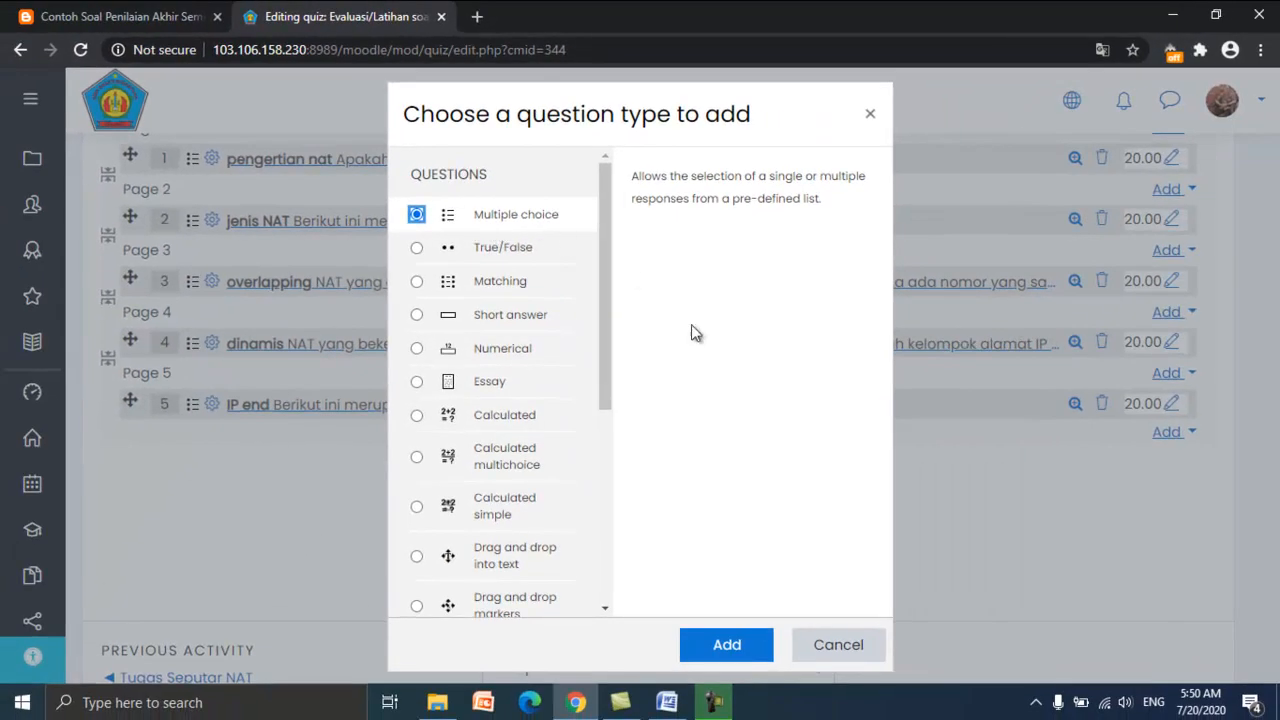
{"action": "left_click", "coordinate": [727, 644]}
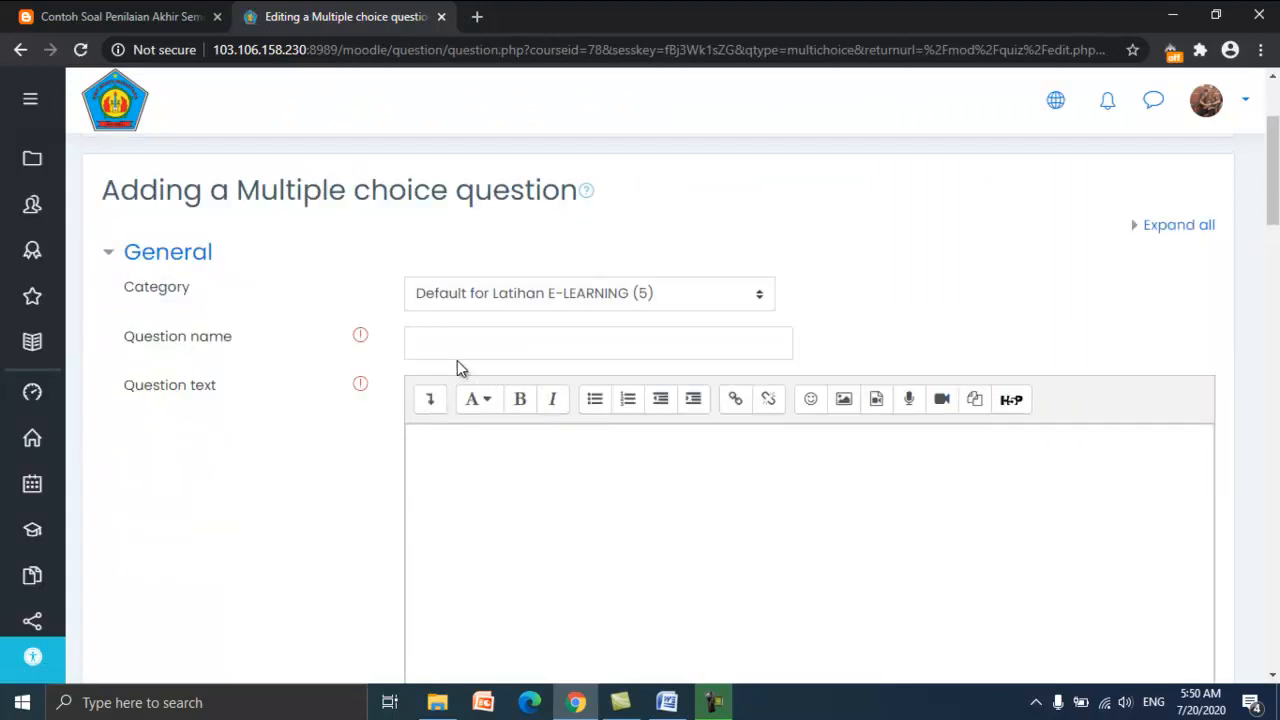
- Name the new question "QS. AL Hujurat", checking the wording of question 7 in the Word document NASKAH SOAL USBN UTAMA
{"action": "left_click", "coordinate": [448, 356]}
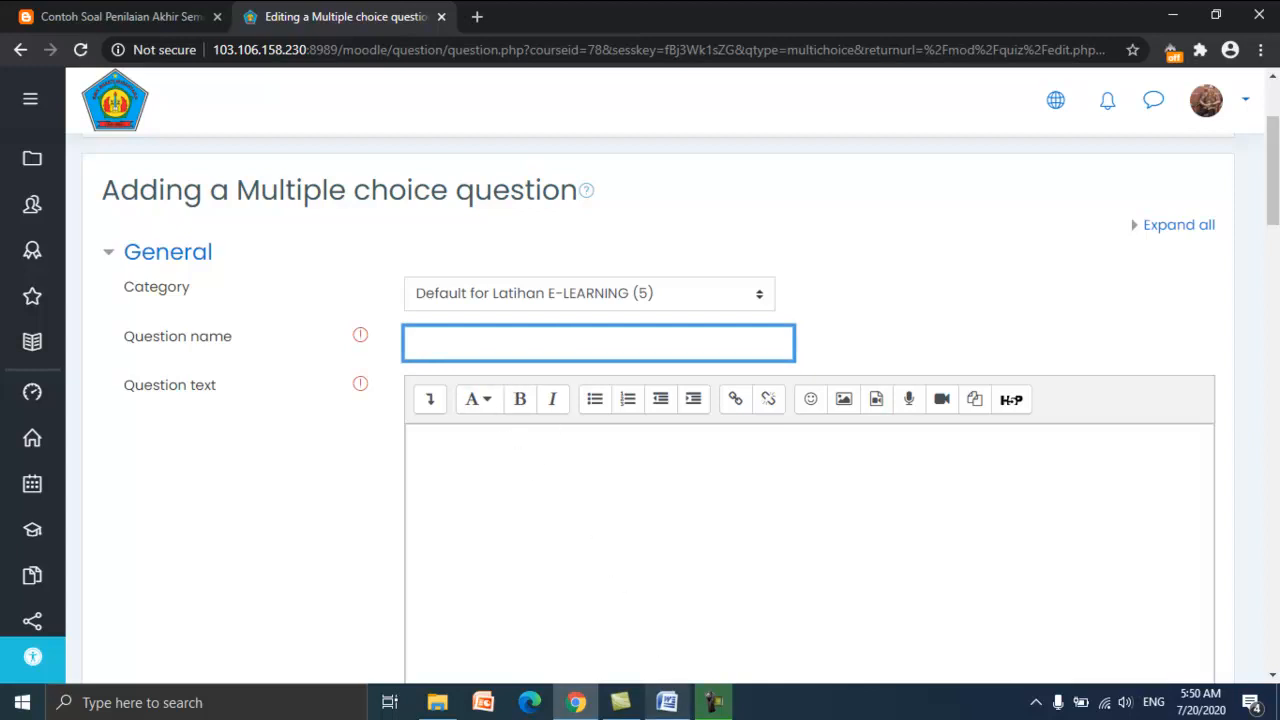
{"action": "left_click", "coordinate": [667, 702]}
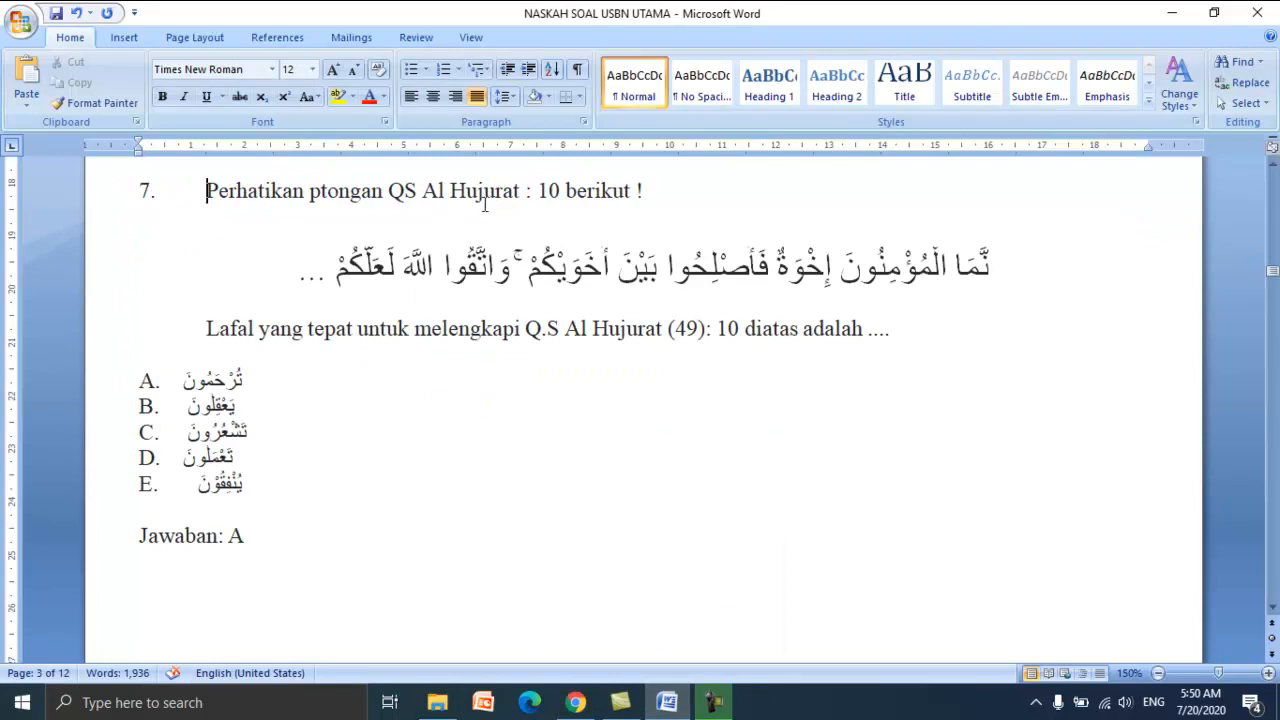
{"action": "left_click", "coordinate": [667, 705]}
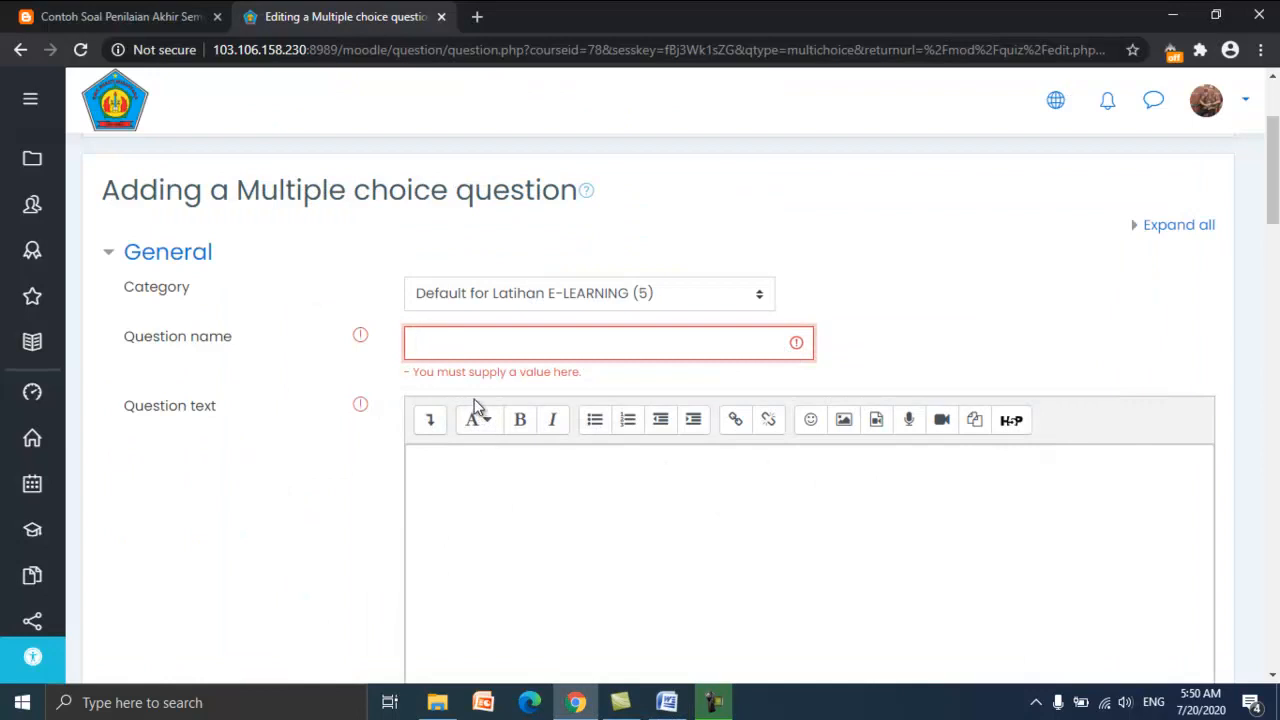
{"action": "type", "text": "QS. AL Hujurat"}
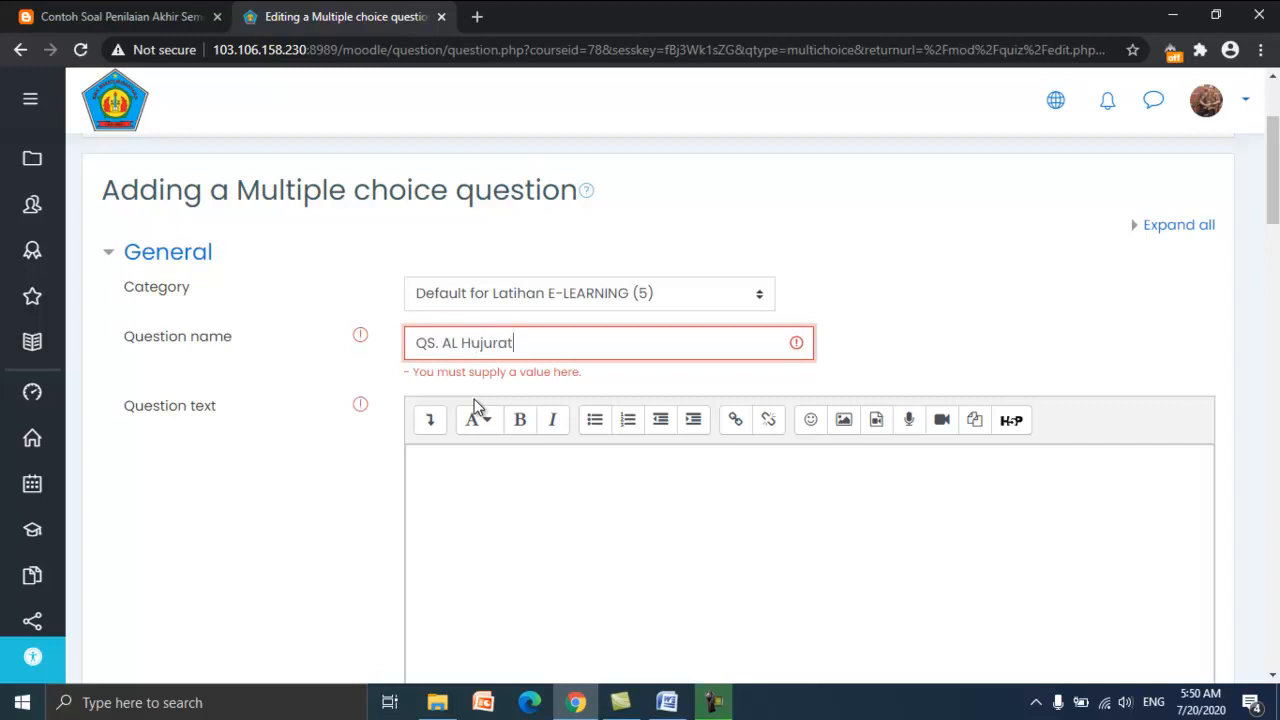
{"action": "left_click", "coordinate": [668, 703]}
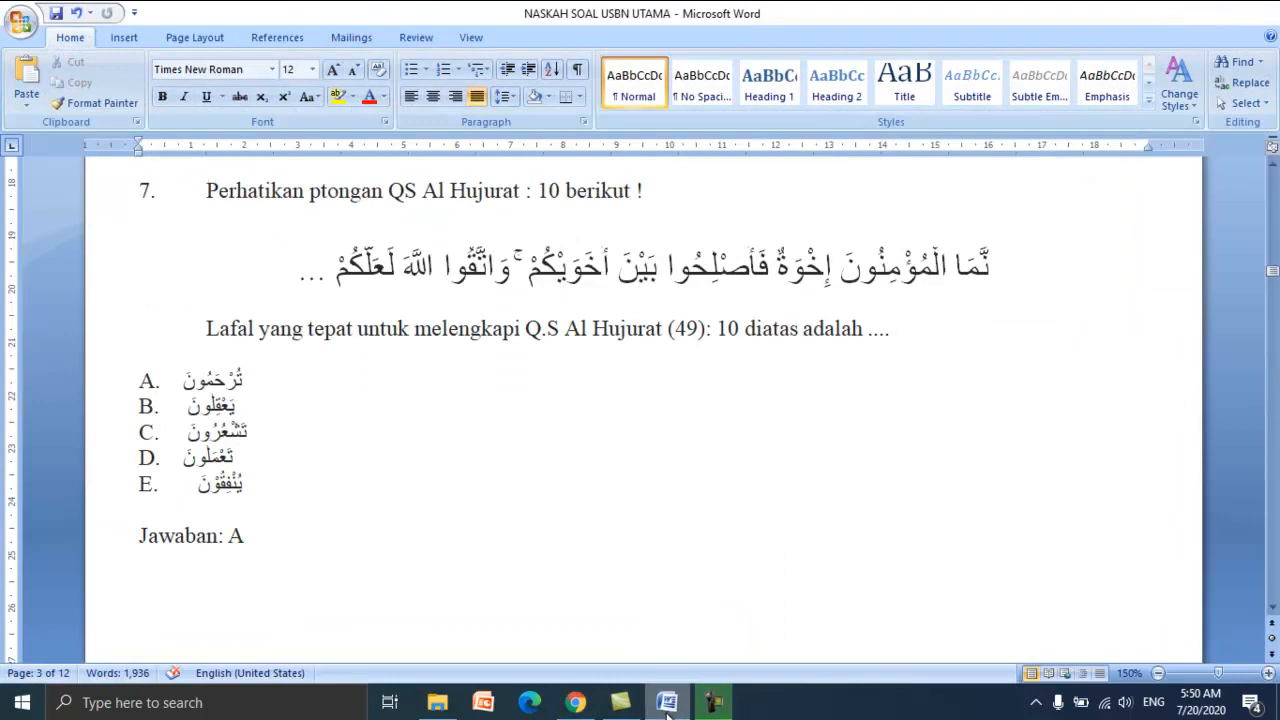
{"action": "left_click", "coordinate": [668, 703]}
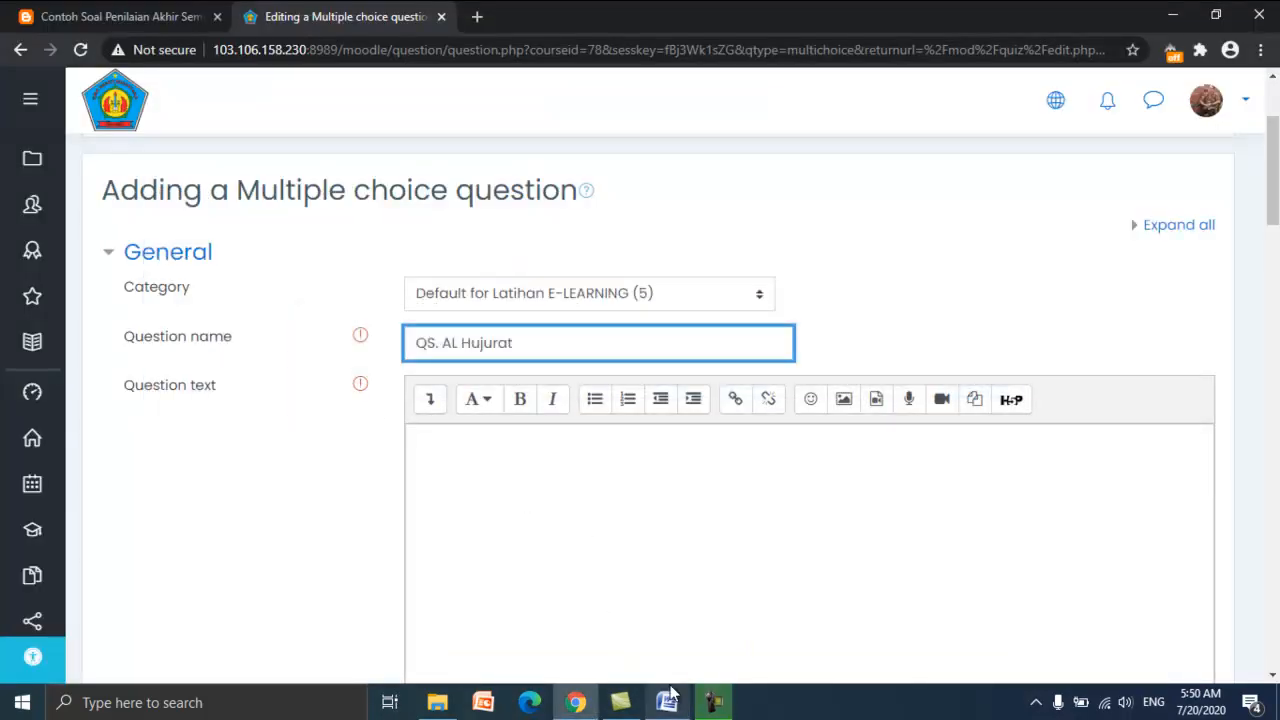
- Copy question 7's prompt from the Word document, from "Perhatikan ptongan" through "diatas adalah ....", and paste it into the Question text
{"action": "left_click", "coordinate": [466, 478]}
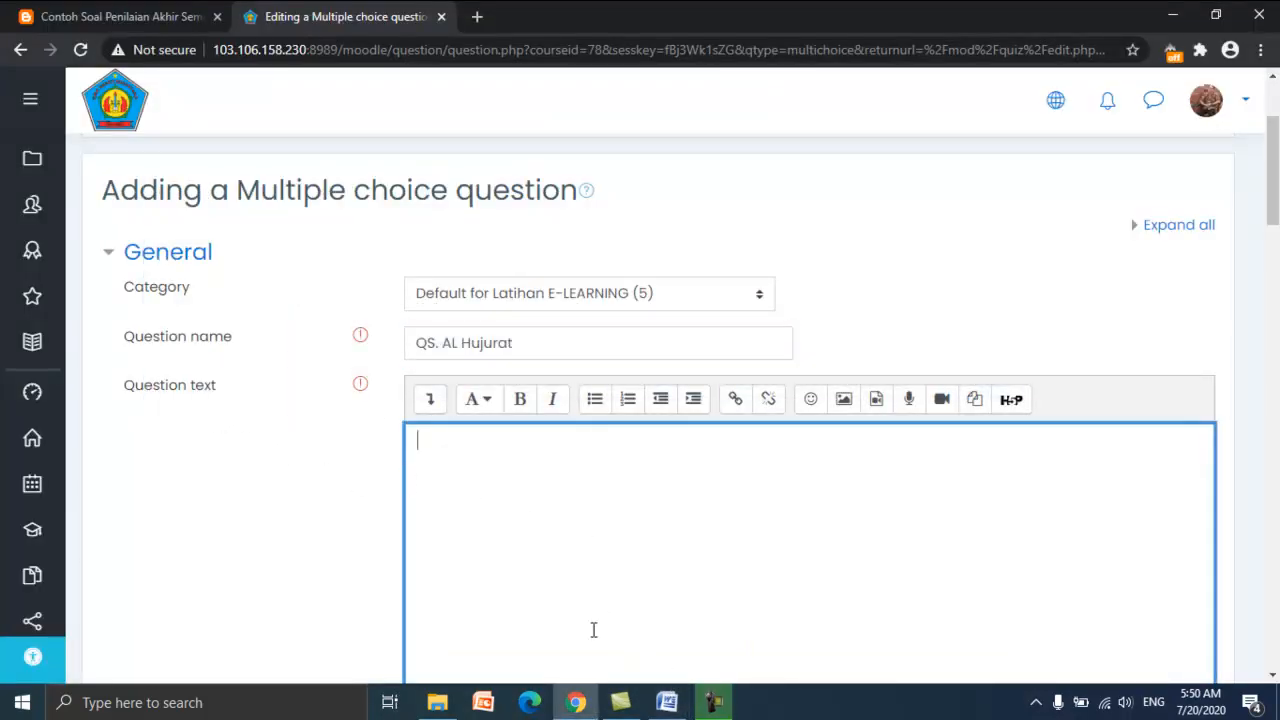
{"action": "left_click", "coordinate": [667, 703]}
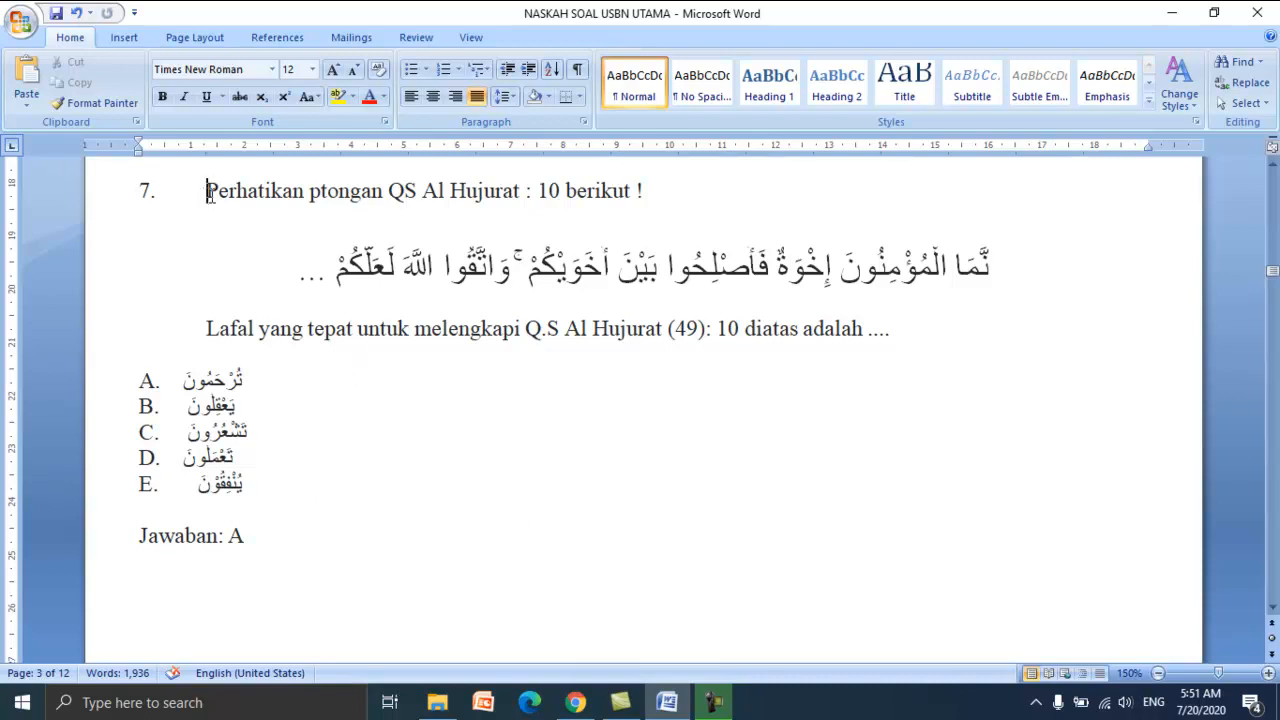
{"action": "left_click_drag", "start_coordinate": [208, 193], "coordinate": [656, 268]}
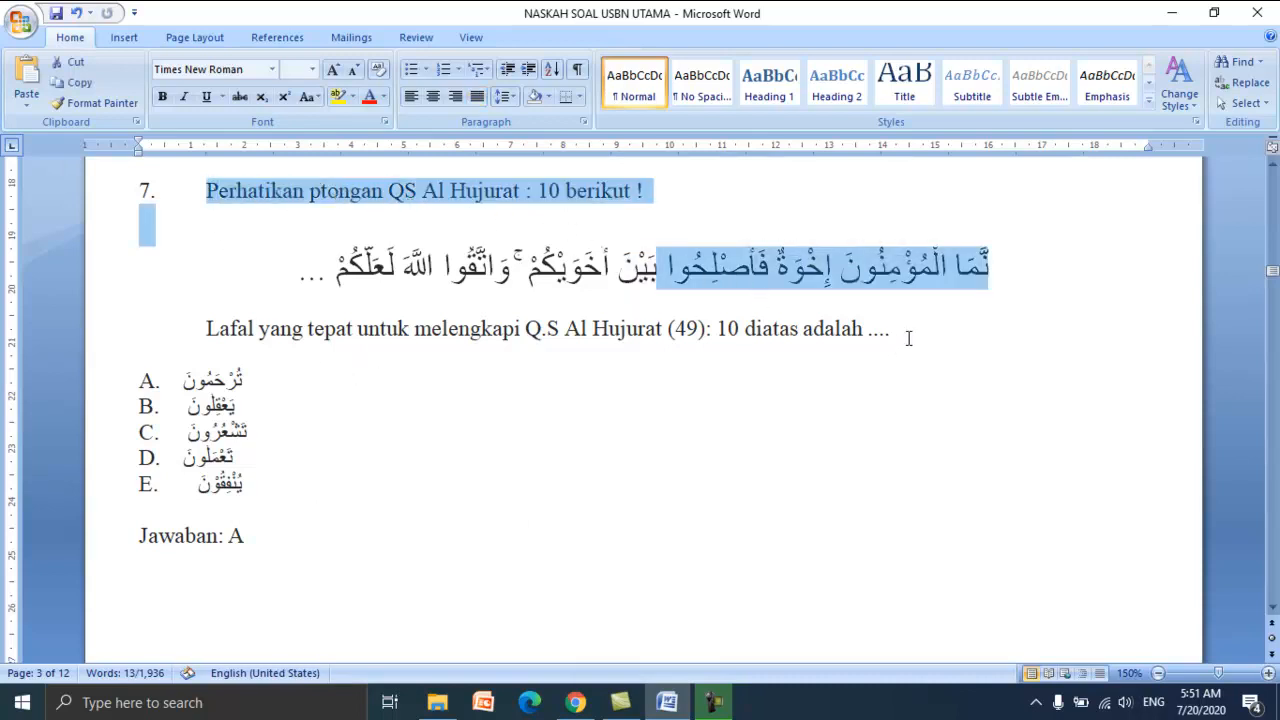
{"action": "left_click_drag", "start_coordinate": [890, 334], "coordinate": [201, 184]}
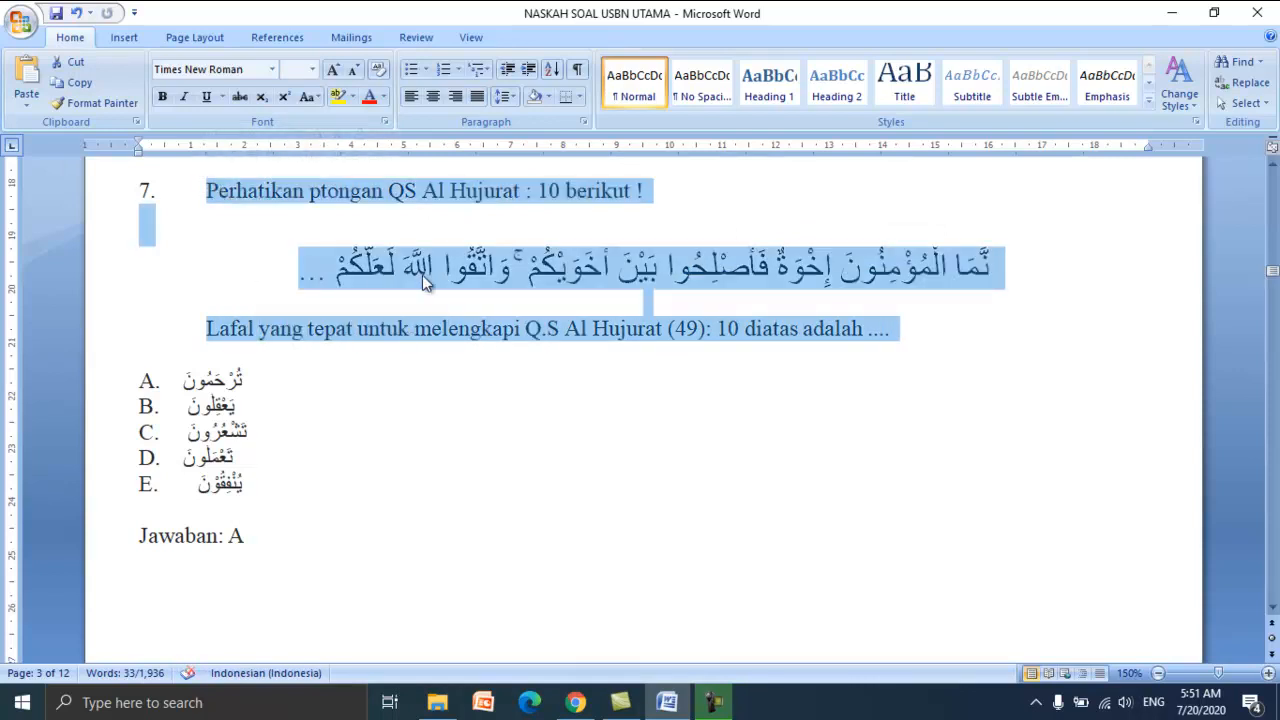
{"action": "right_click", "coordinate": [406, 203]}
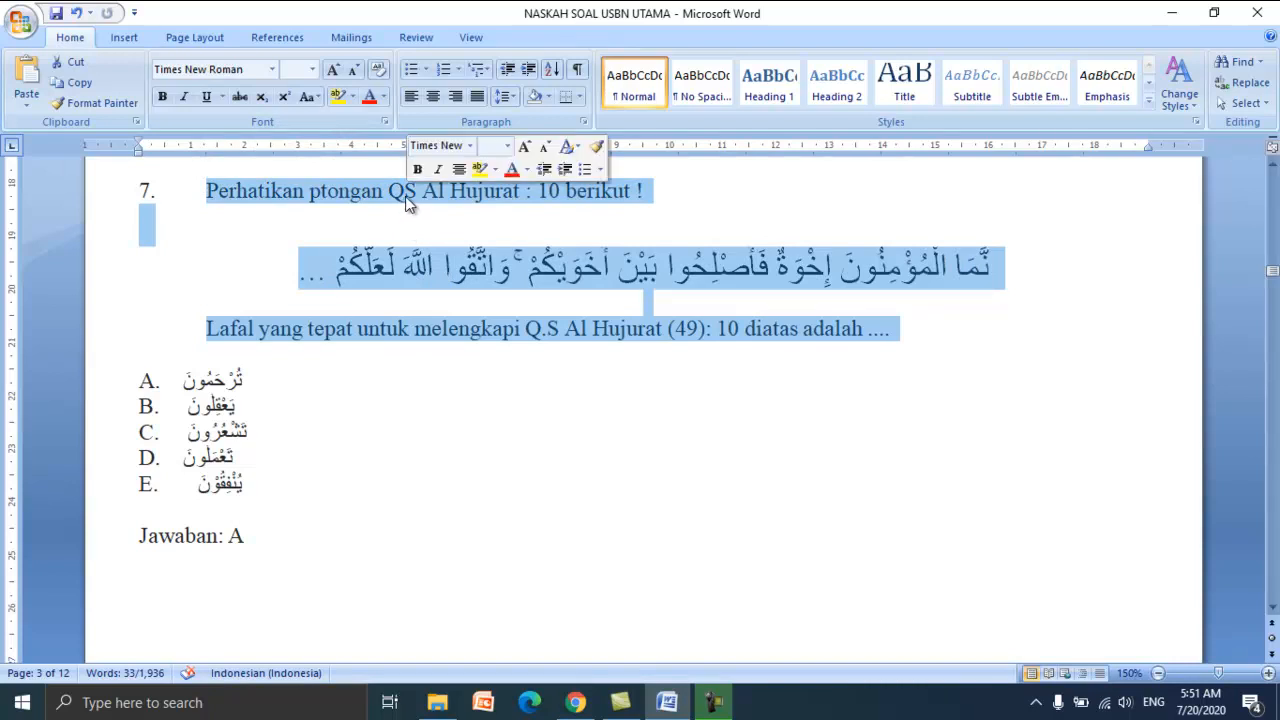
{"action": "left_click", "coordinate": [451, 231]}
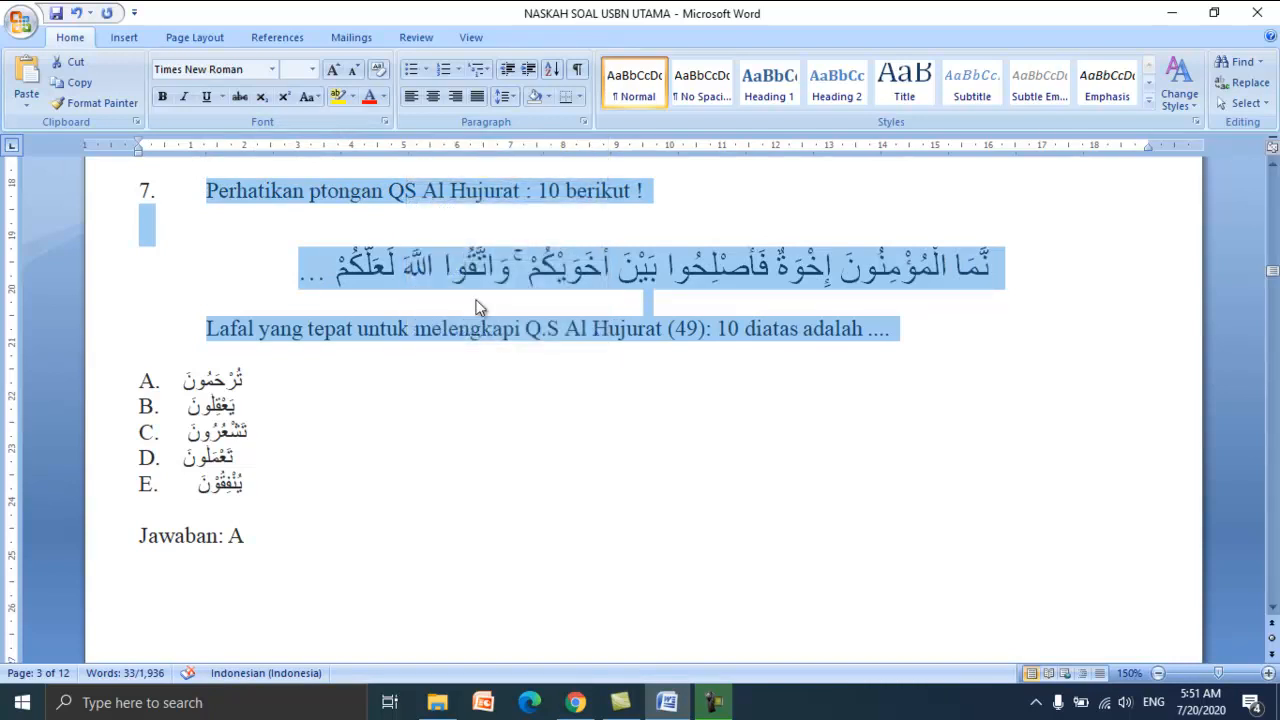
{"action": "left_click", "coordinate": [575, 702]}
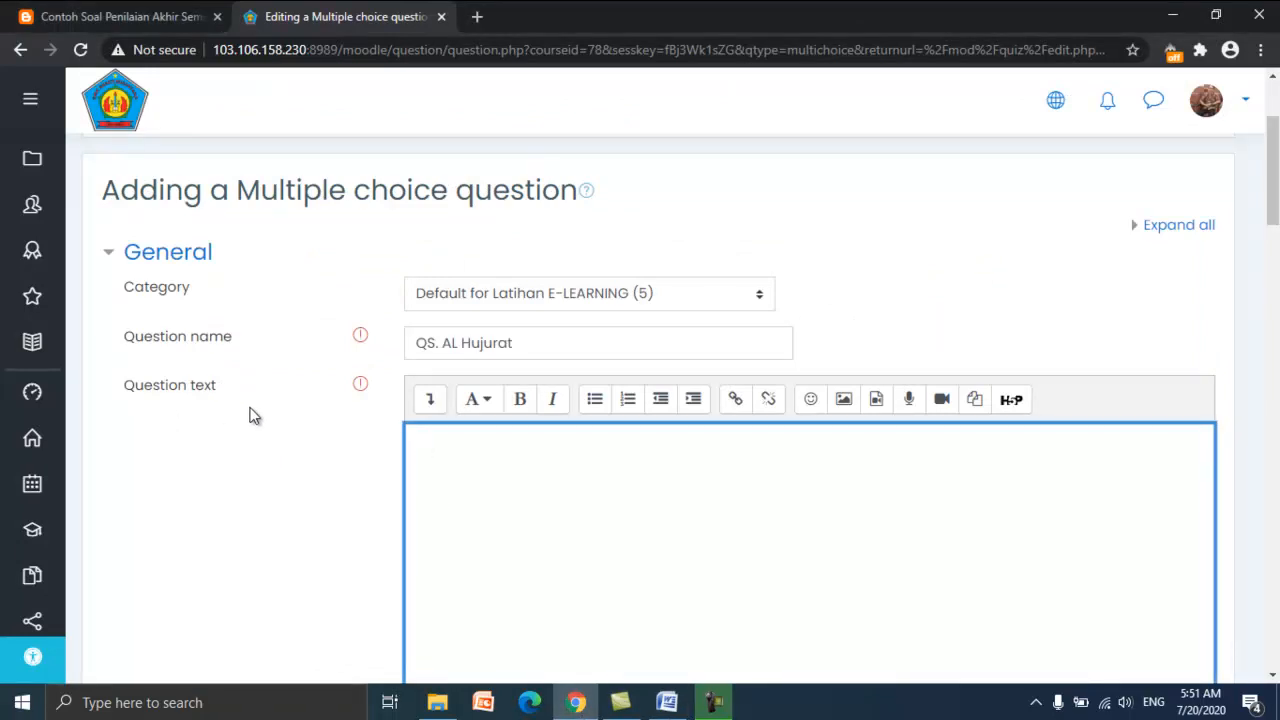
{"action": "right_click", "coordinate": [449, 446]}
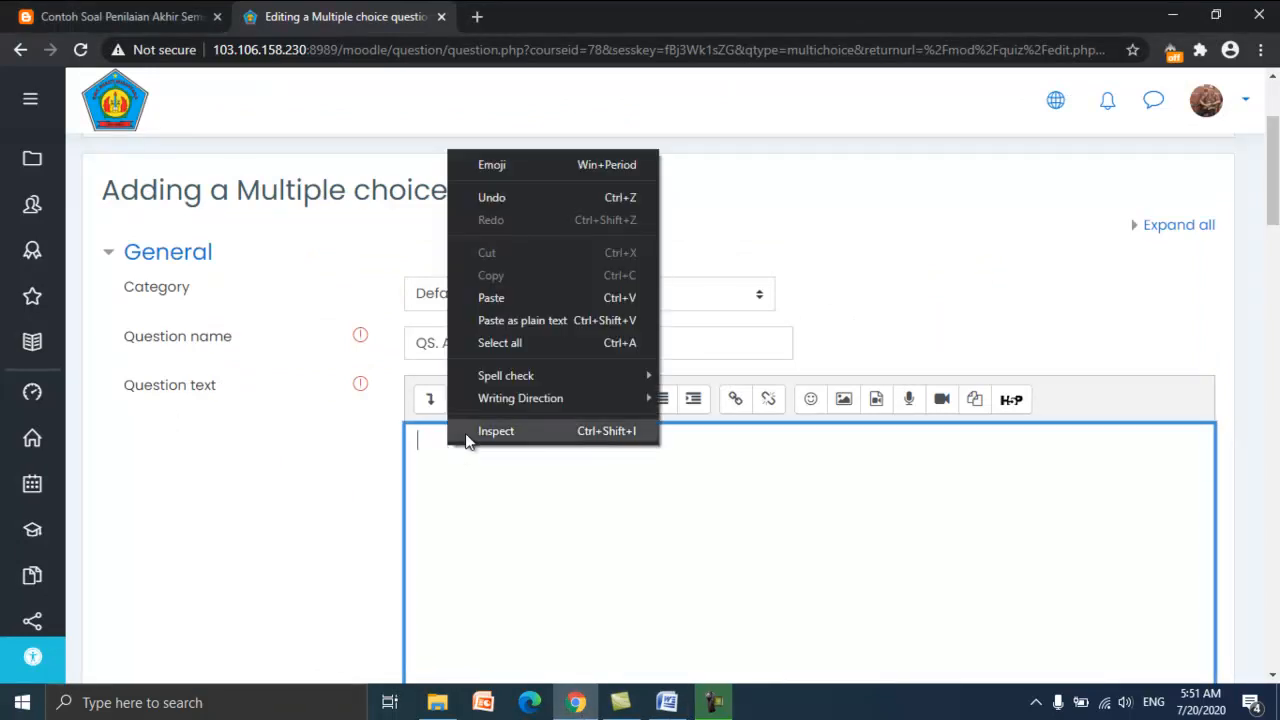
{"action": "left_click", "coordinate": [481, 294]}
- Format the Arabic verse line in the question text as Heading (large)
{"action": "scroll", "coordinate": [614, 466], "scroll_direction": "down", "scroll_amount": 2}
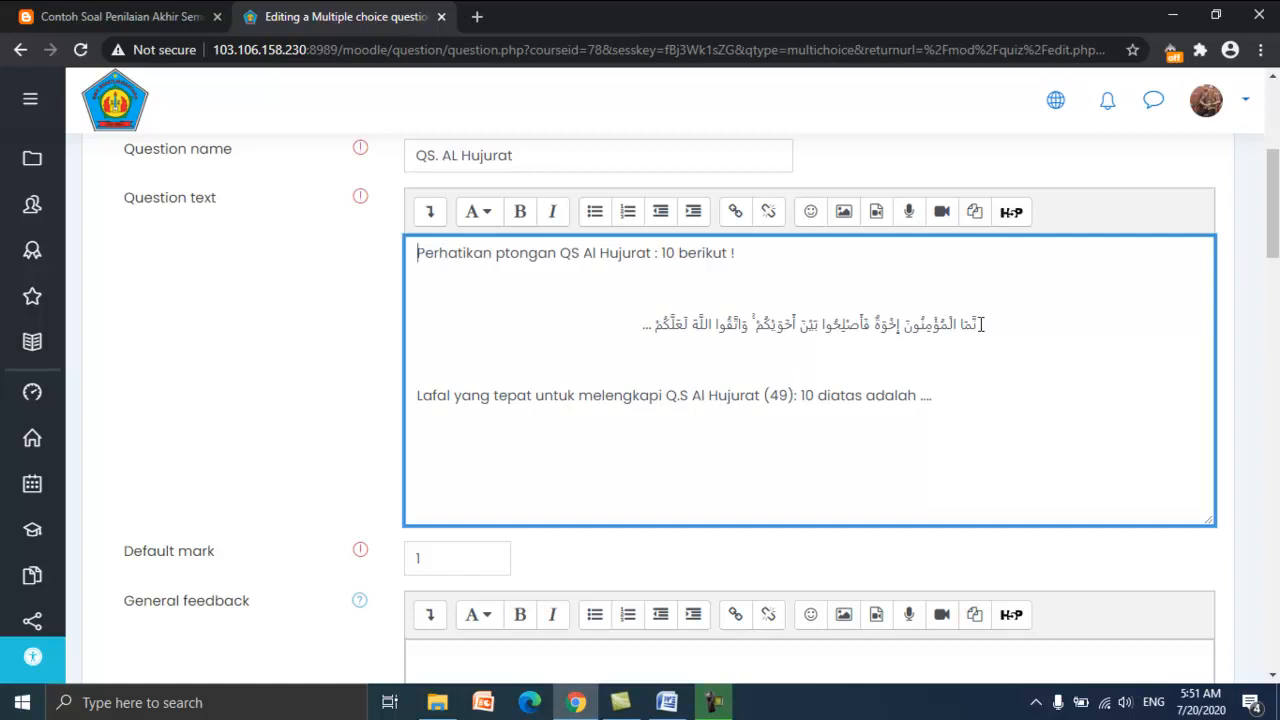
{"action": "left_click_drag", "start_coordinate": [1001, 326], "coordinate": [808, 332]}
{"action": "left_click", "coordinate": [739, 335]}
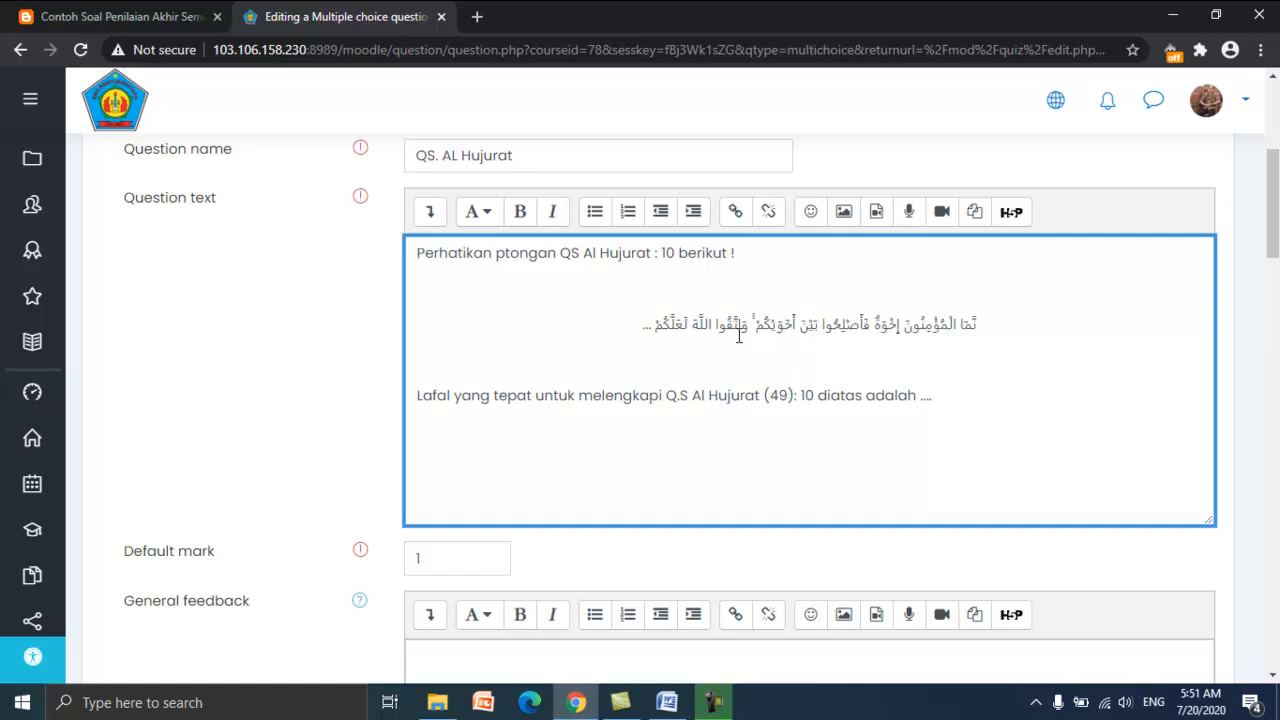
{"action": "triple_click", "coordinate": [622, 323]}
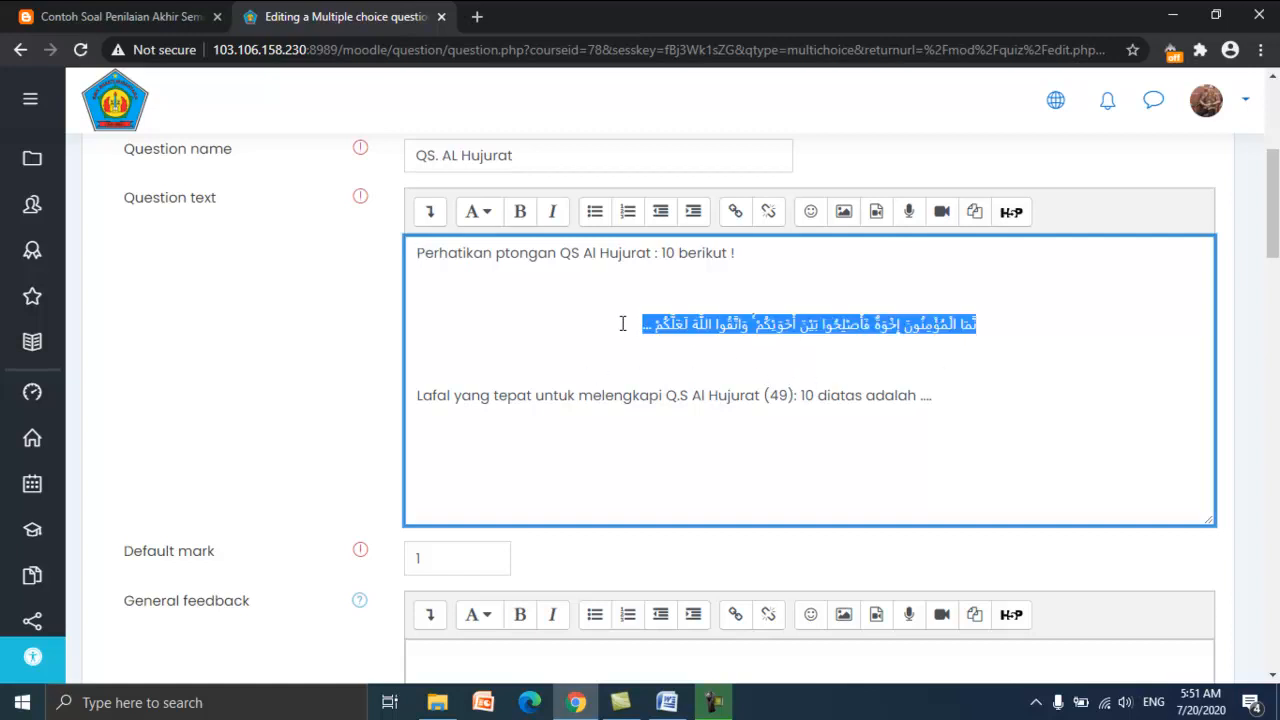
{"action": "left_click", "coordinate": [430, 225]}
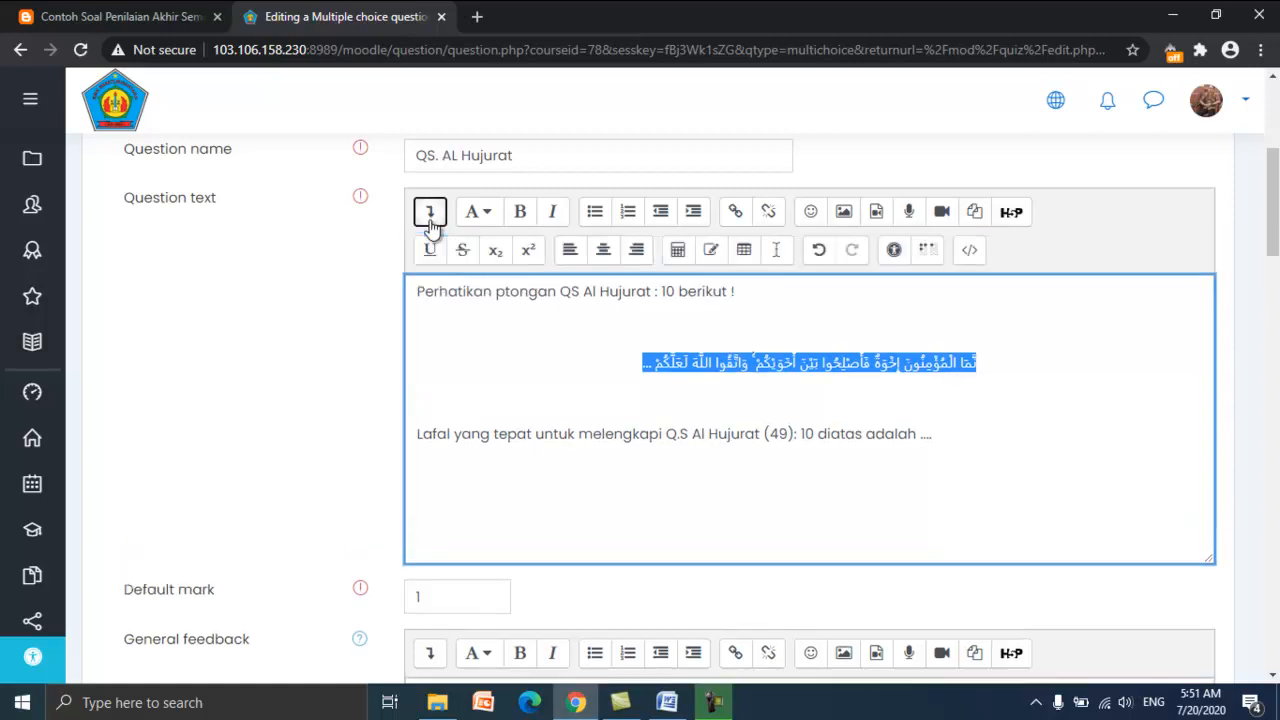
{"action": "left_click", "coordinate": [479, 212]}
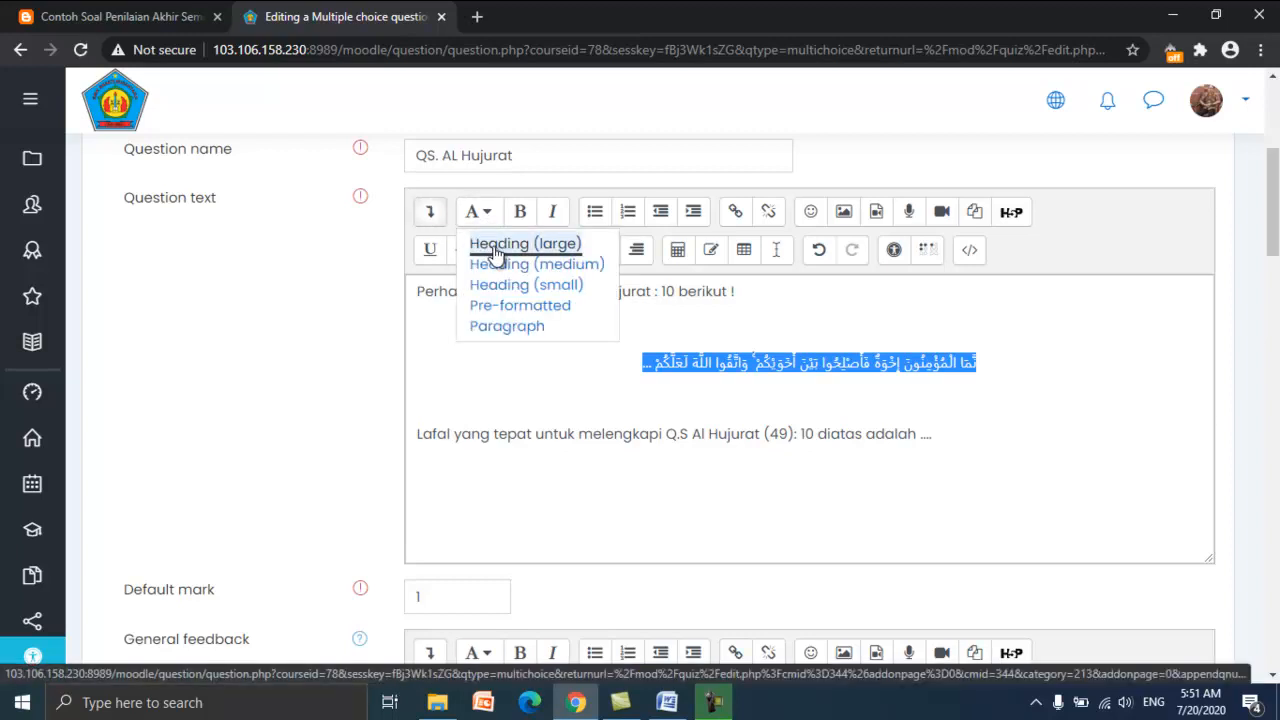
{"action": "left_click", "coordinate": [496, 245]}
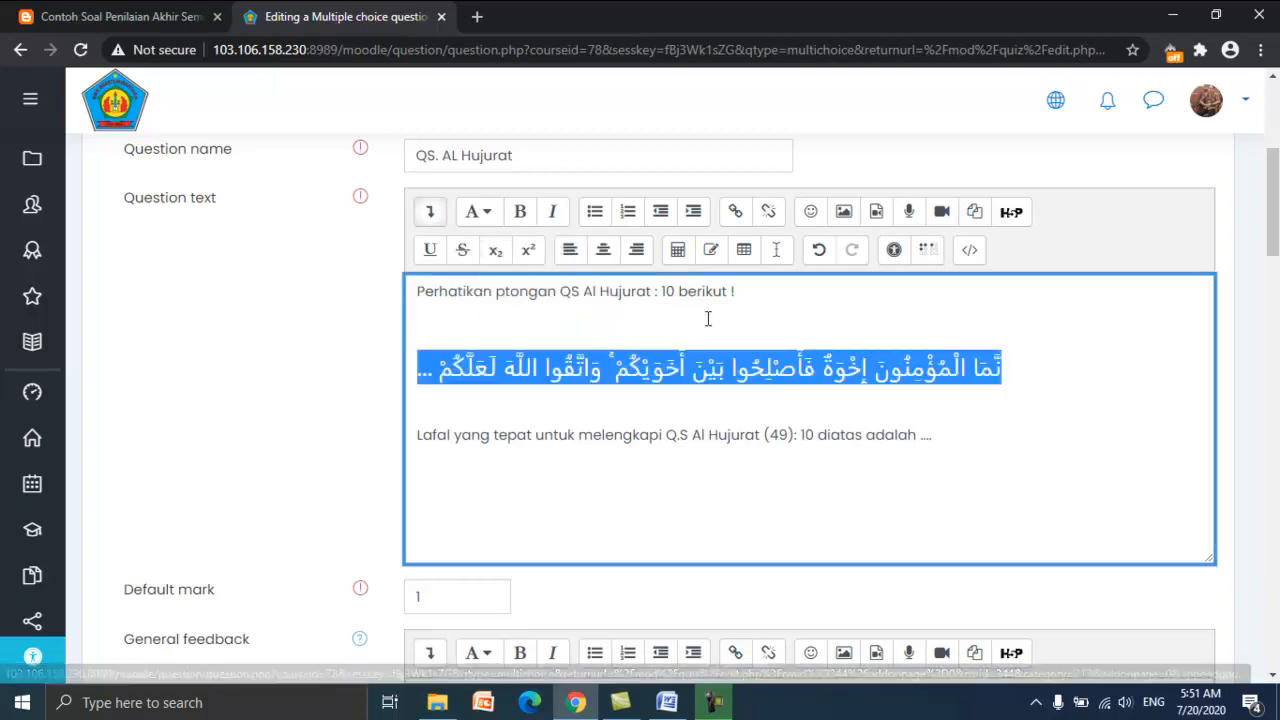
{"action": "left_click", "coordinate": [976, 434]}
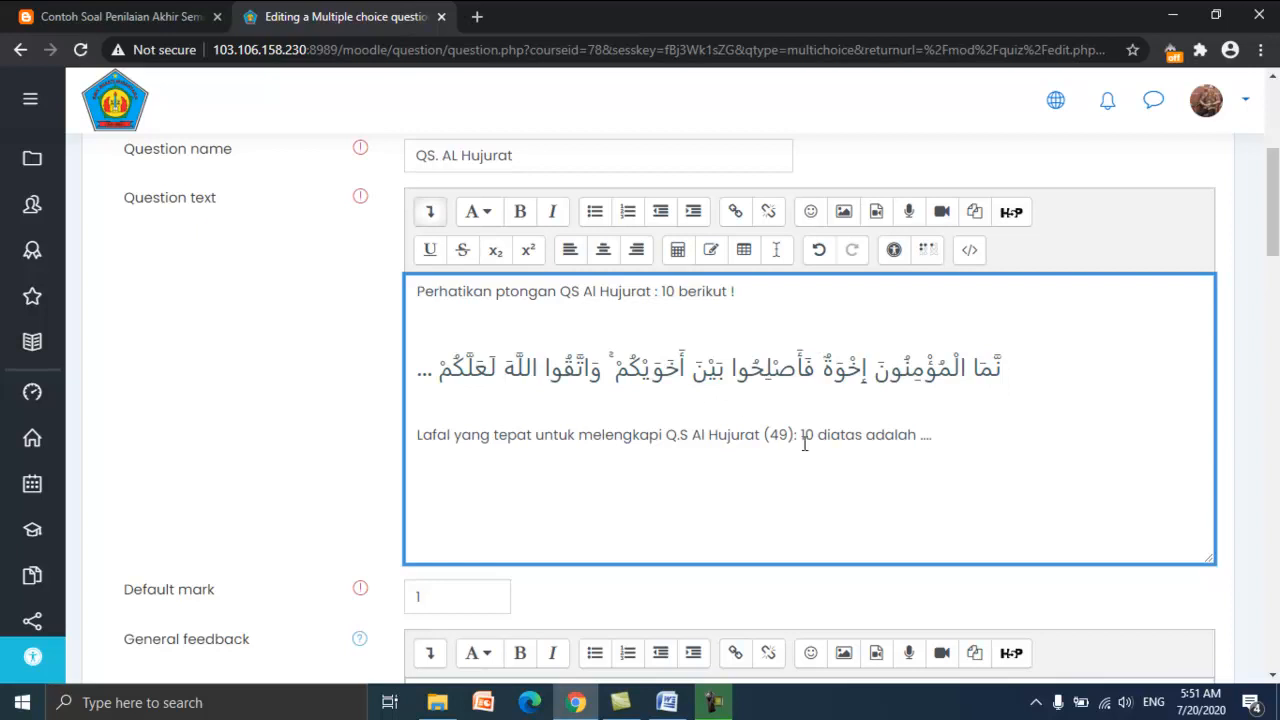
- Remove the blank line between the question's first sentence and the Arabic verse
{"action": "scroll", "coordinate": [806, 441], "scroll_direction": "down", "scroll_amount": 1}
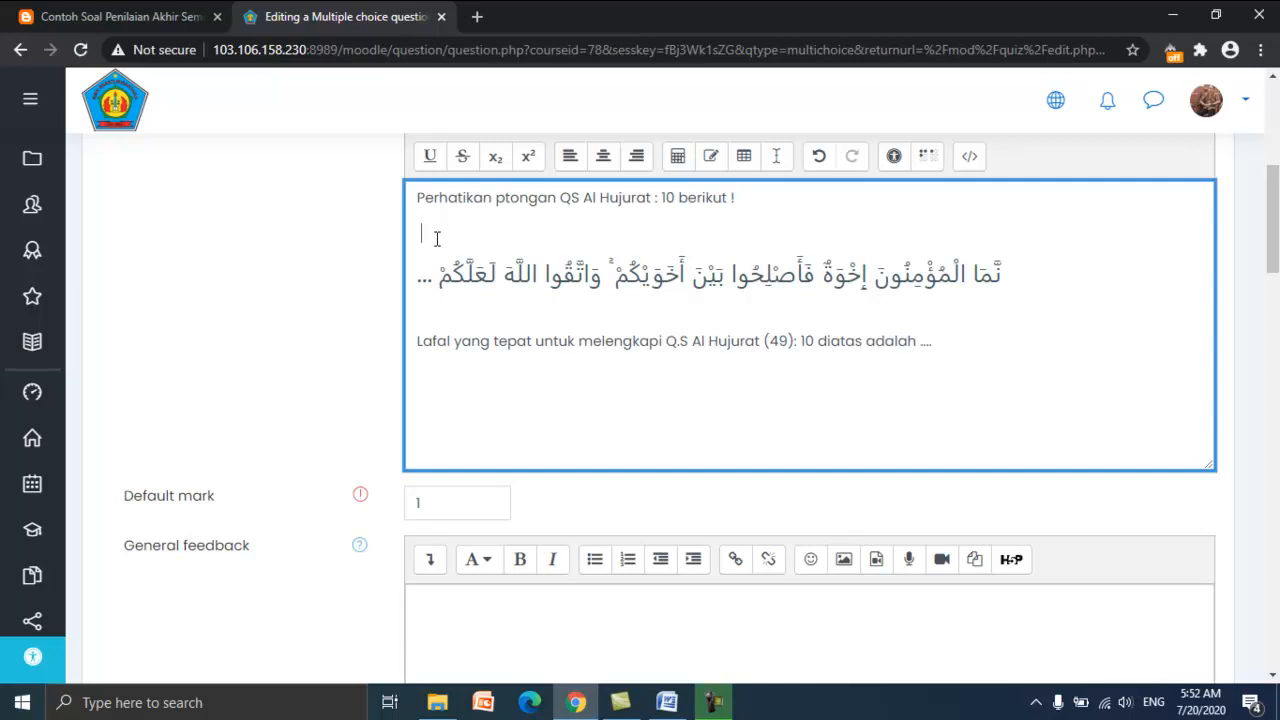
{"action": "key", "text": "BackSpace"}
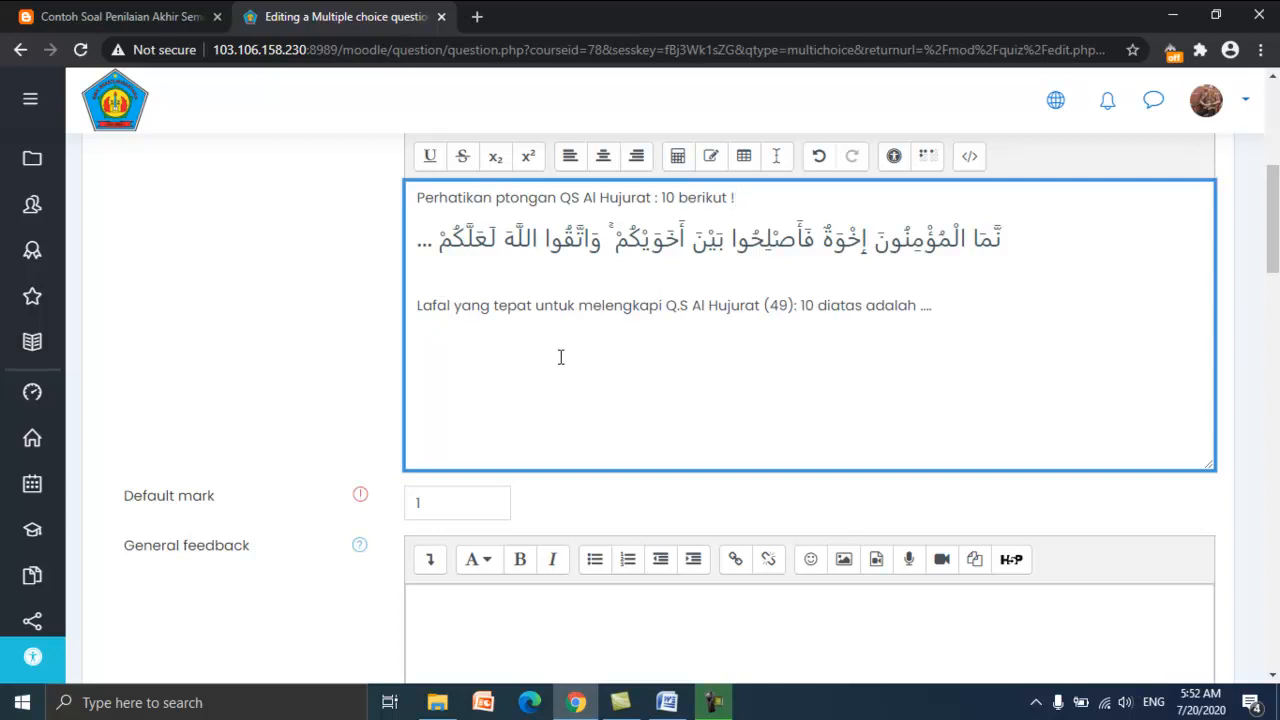
{"action": "scroll", "coordinate": [561, 357], "scroll_direction": "up", "scroll_amount": 1}
{"action": "scroll", "coordinate": [561, 357], "scroll_direction": "down", "scroll_amount": 2}
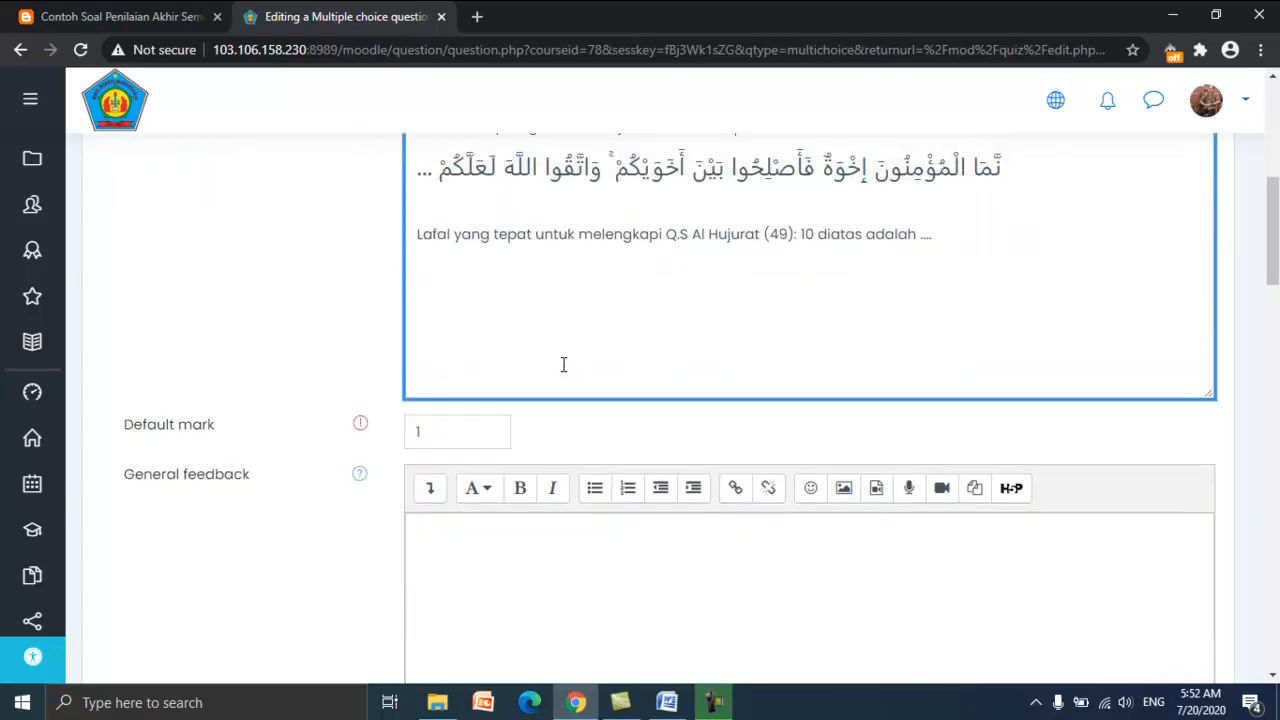
{"action": "scroll", "coordinate": [563, 365], "scroll_direction": "up", "scroll_amount": 4}
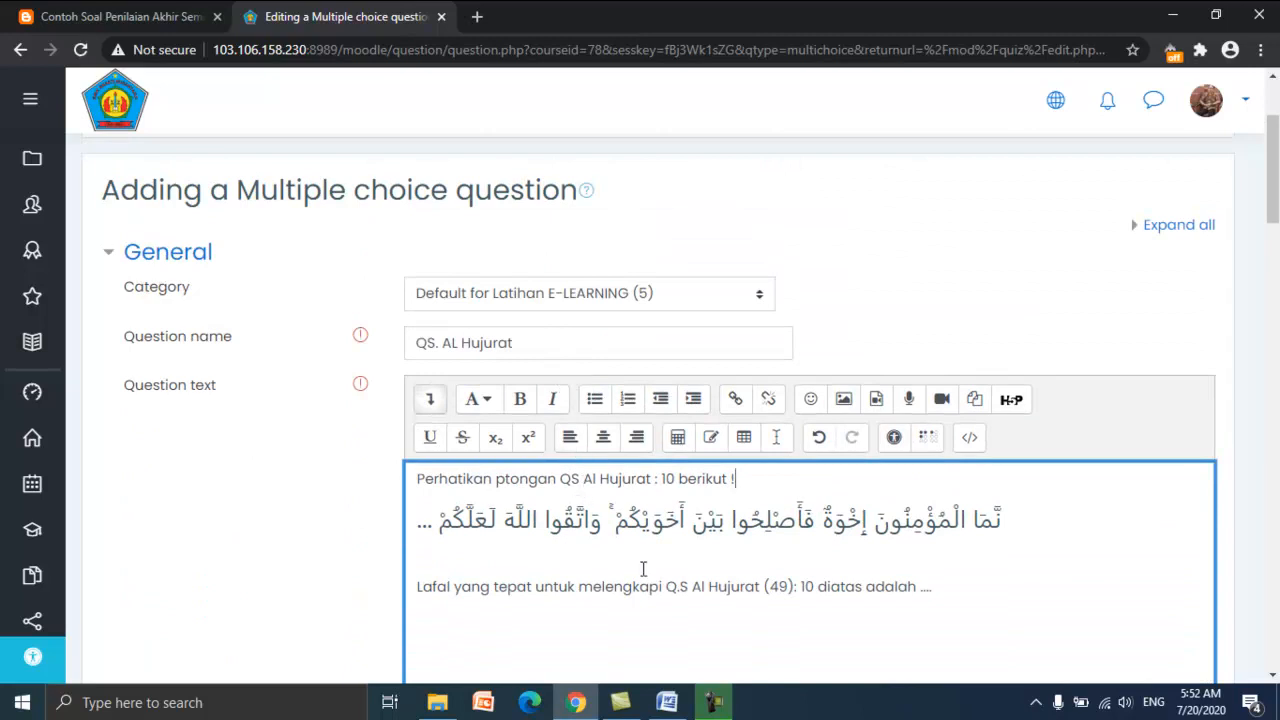
{"action": "scroll", "coordinate": [549, 533], "scroll_direction": "down", "scroll_amount": 2}
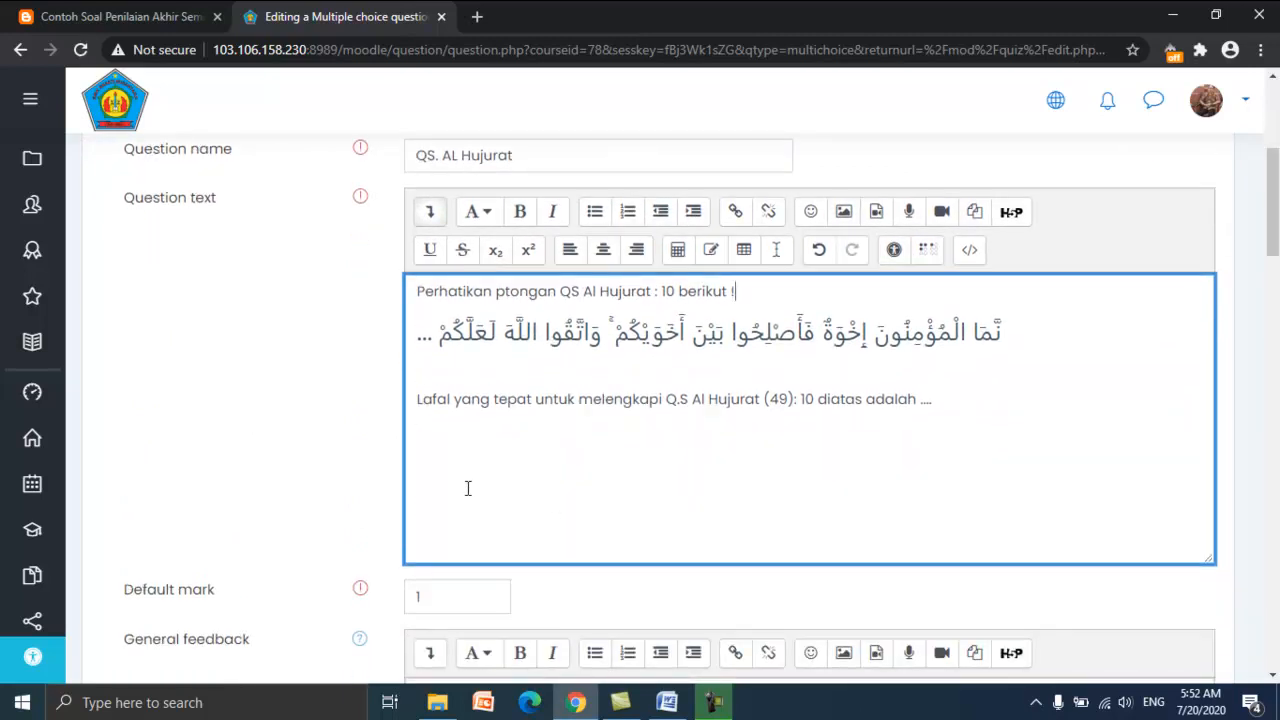
- Look through the Answers section with its choice, grade and feedback fields, from Choice 1 to Choice 5
{"action": "scroll", "coordinate": [475, 487], "scroll_direction": "down", "scroll_amount": 9}
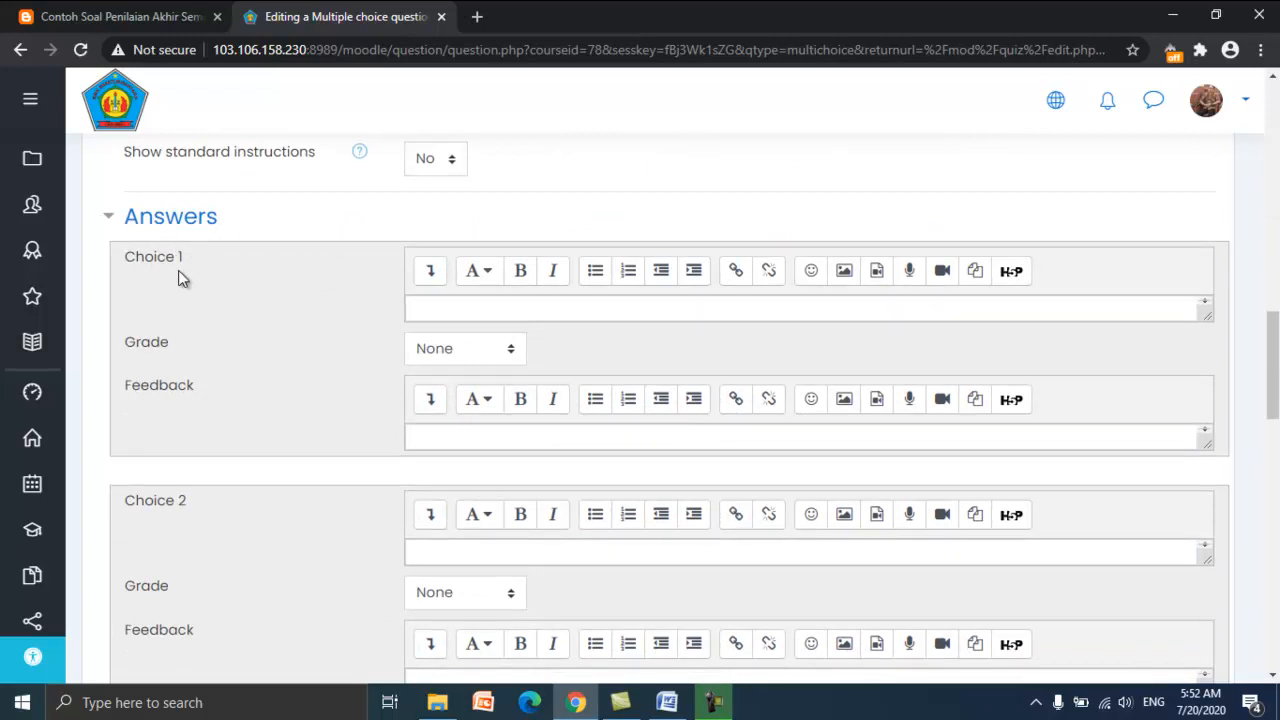
{"action": "scroll", "coordinate": [194, 300], "scroll_direction": "down", "scroll_amount": 5}
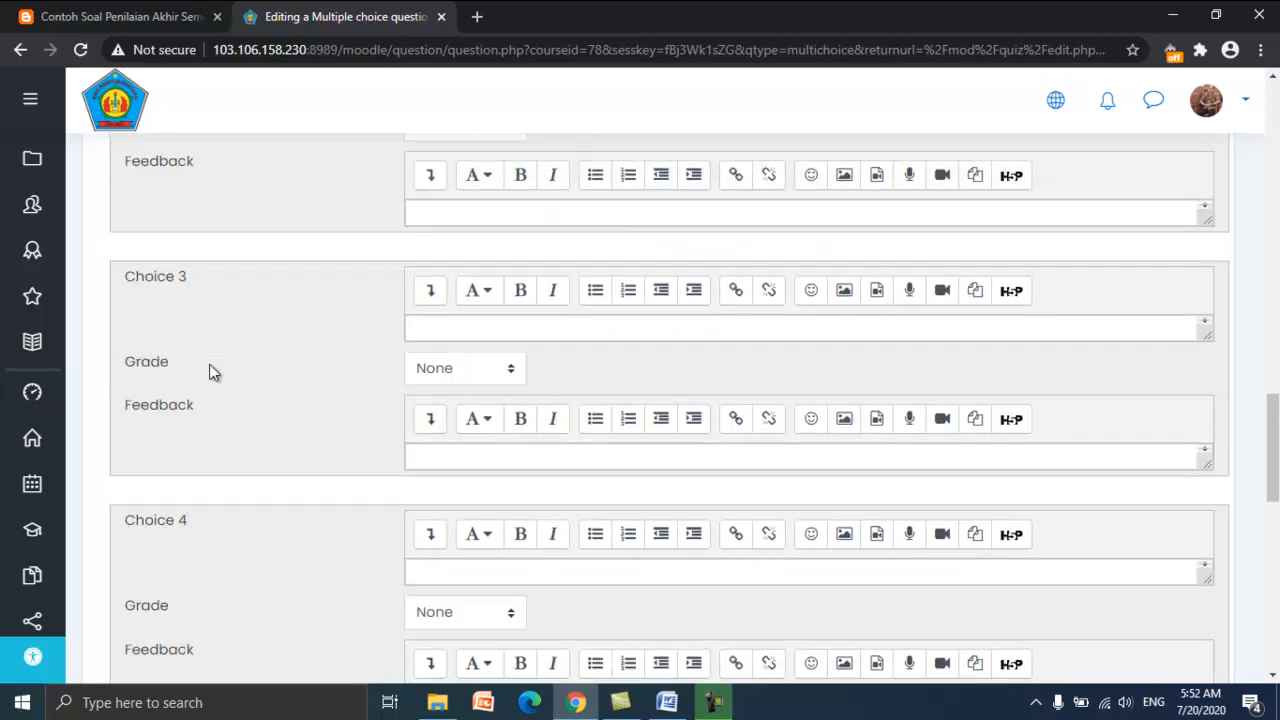
{"action": "scroll", "coordinate": [212, 378], "scroll_direction": "down", "scroll_amount": 3}
{"action": "scroll", "coordinate": [271, 496], "scroll_direction": "up", "scroll_amount": 6}
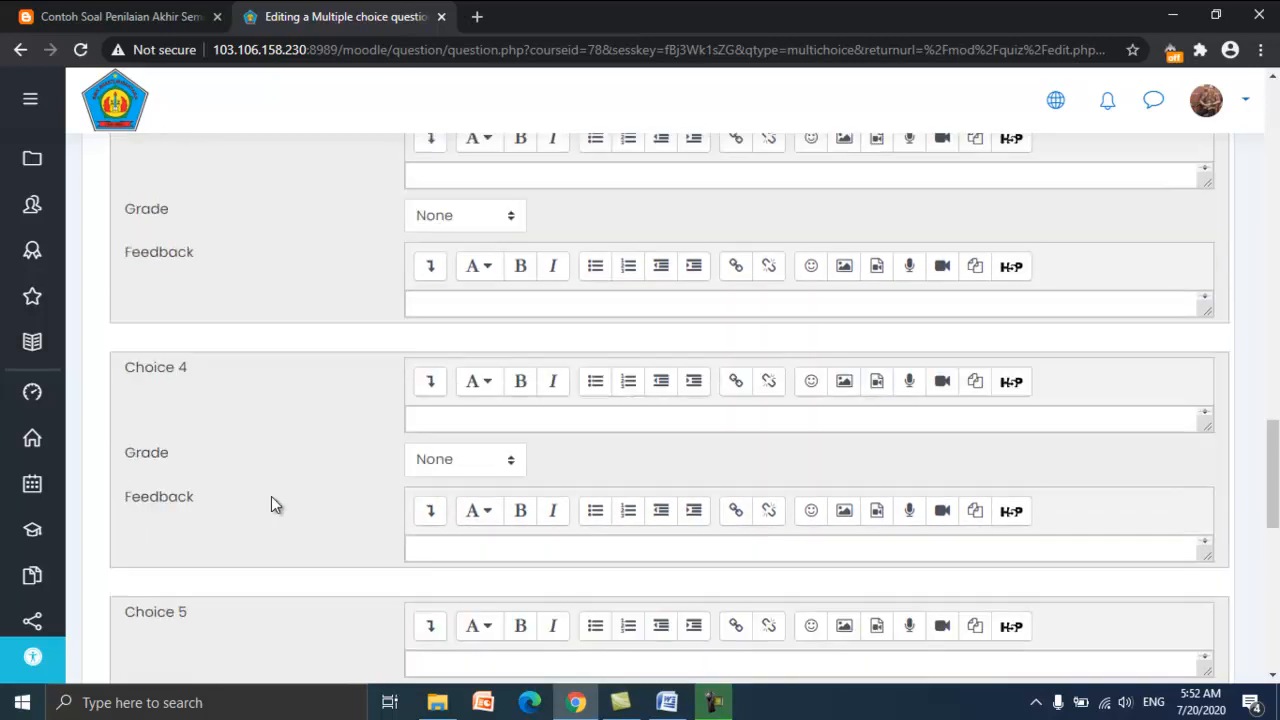
{"action": "scroll", "coordinate": [279, 338], "scroll_direction": "up", "scroll_amount": 2}
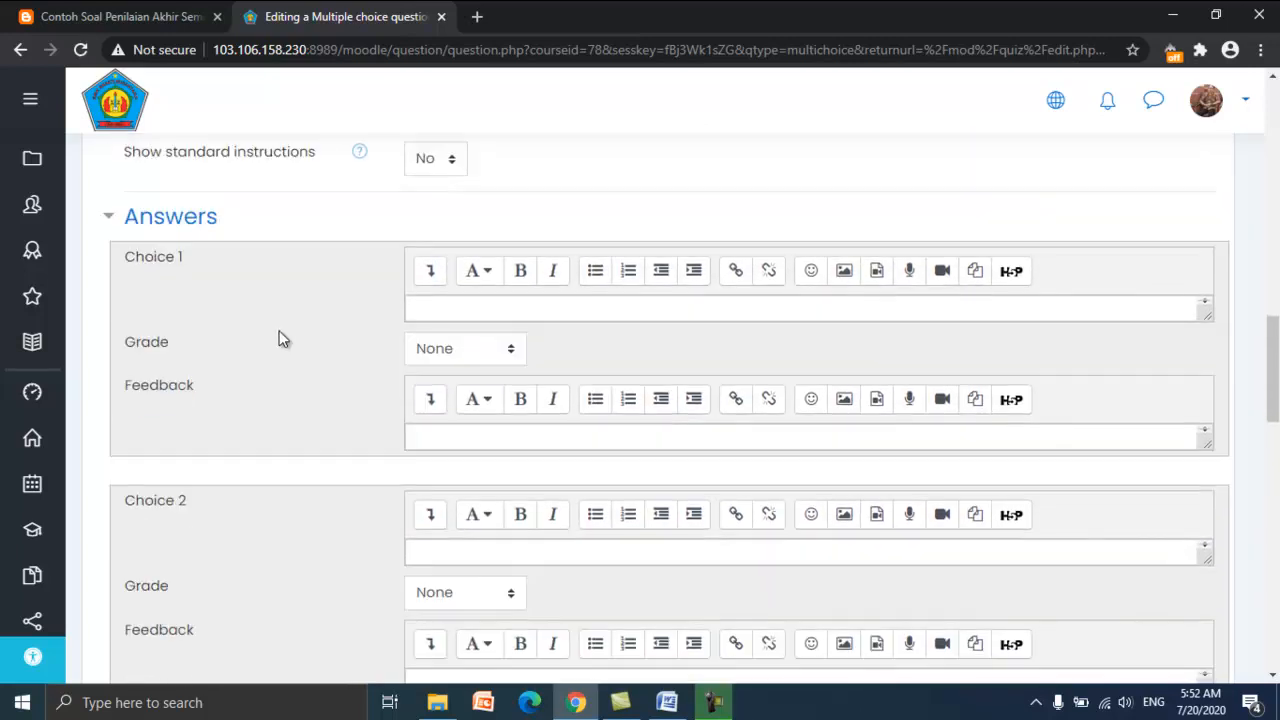
{"action": "scroll", "coordinate": [255, 525], "scroll_direction": "down", "scroll_amount": 6}
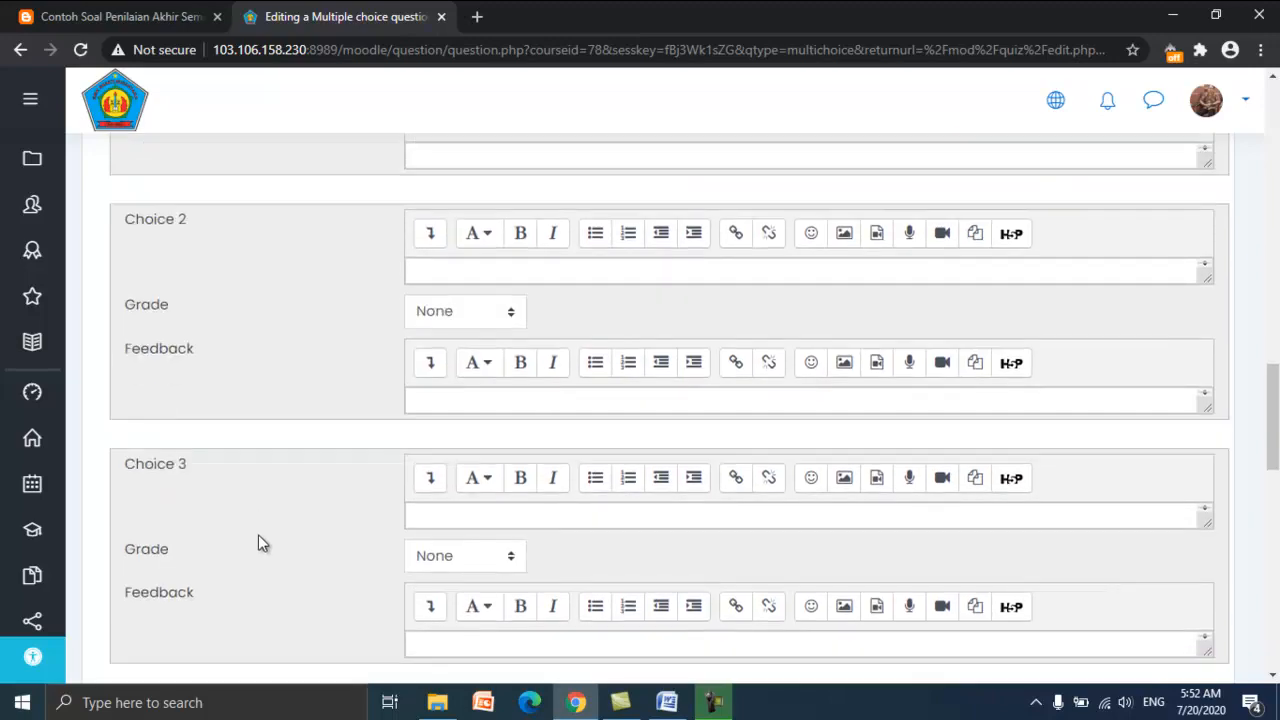
{"action": "scroll", "coordinate": [300, 630], "scroll_direction": "down", "scroll_amount": 2}
{"action": "scroll", "coordinate": [291, 598], "scroll_direction": "up", "scroll_amount": 7}
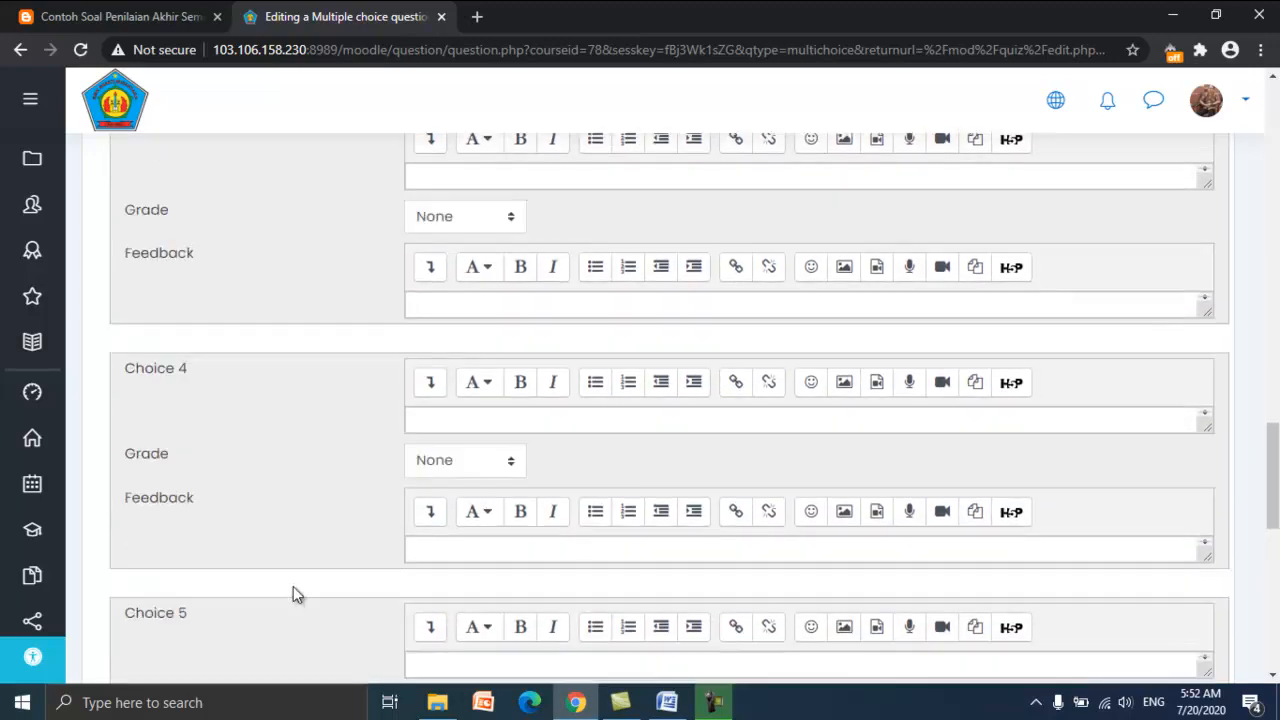
{"action": "scroll", "coordinate": [348, 505], "scroll_direction": "up", "scroll_amount": 2}
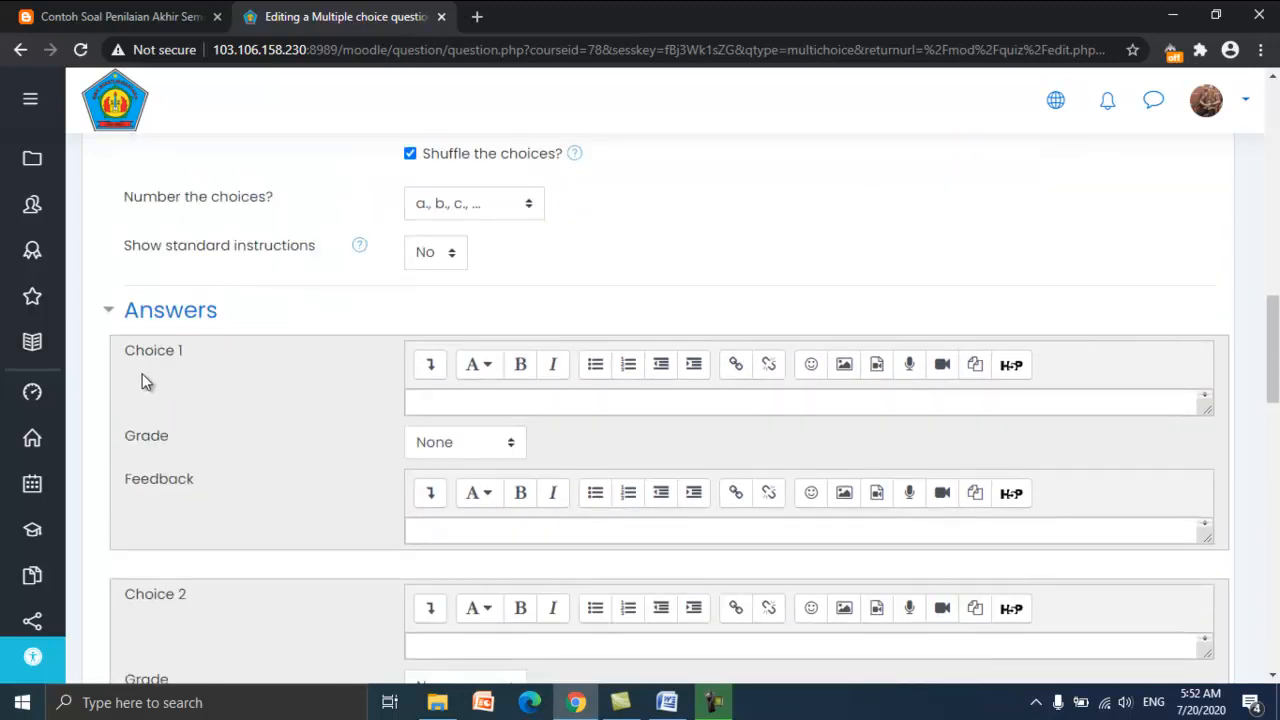
- Copy the Arabic word of answer option A under question 7 in the Word document and return to the Moodle question form
{"action": "left_click", "coordinate": [422, 405]}
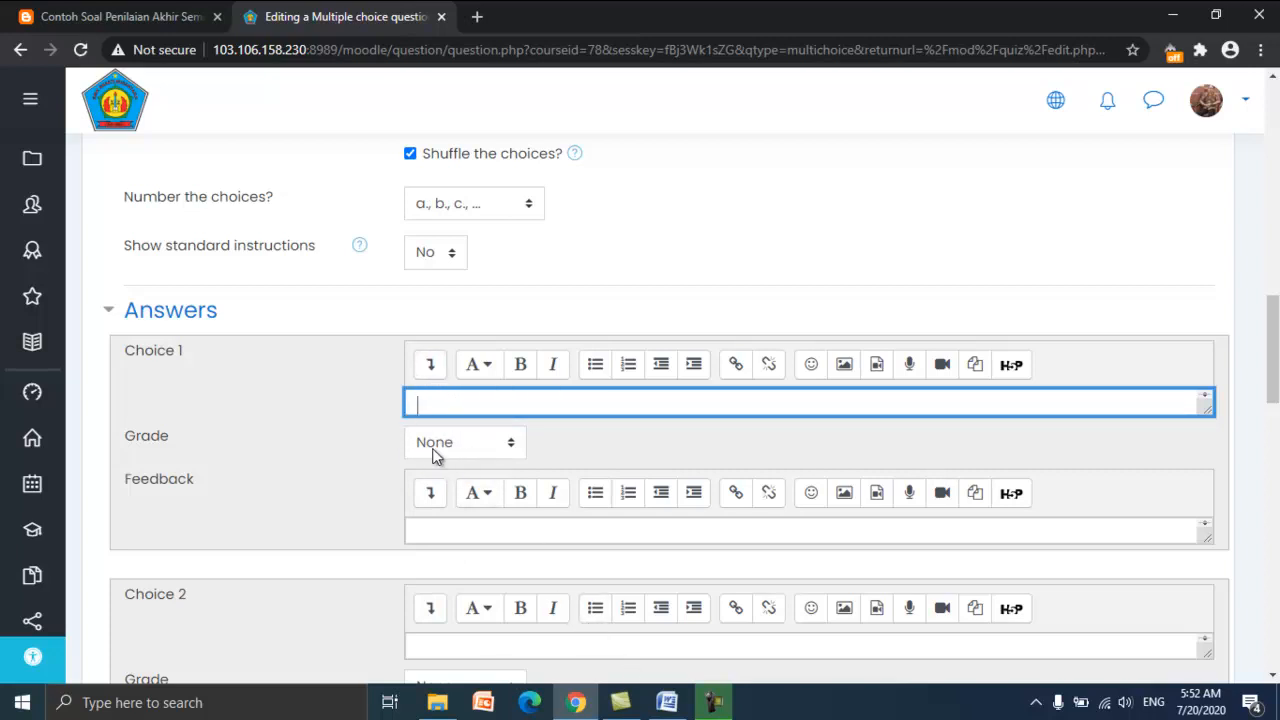
{"action": "left_click", "coordinate": [665, 703]}
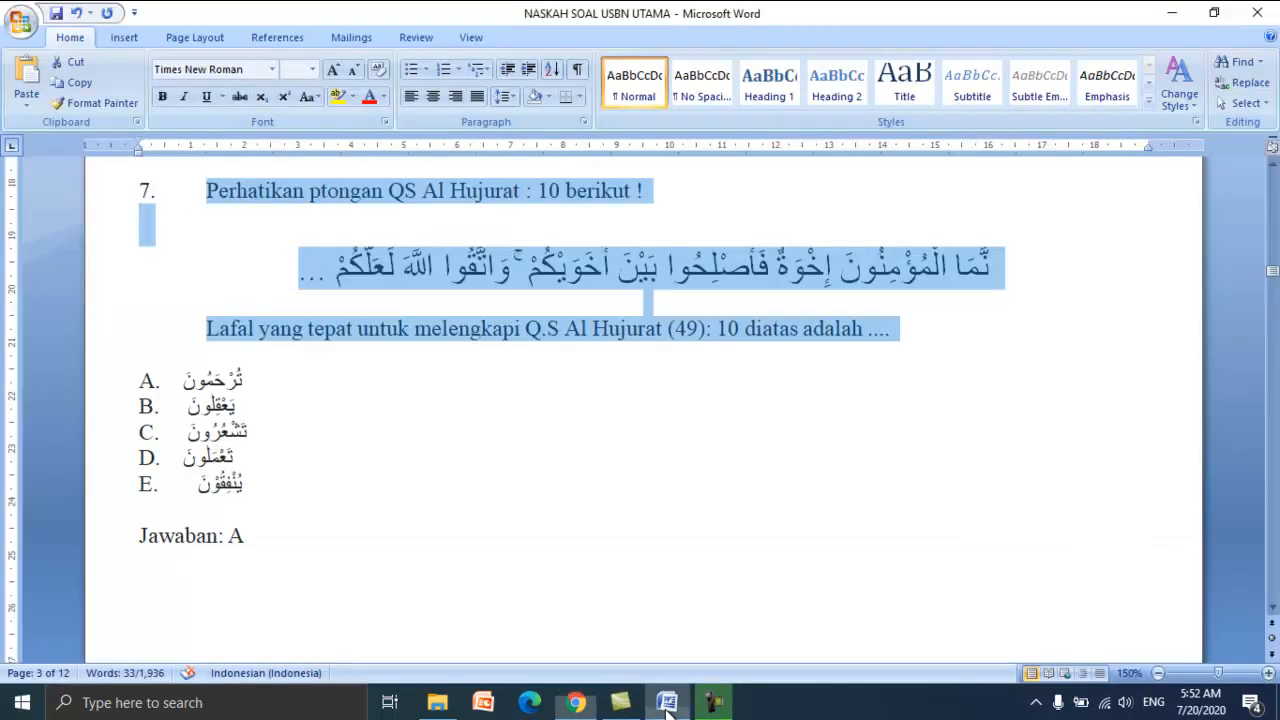
{"action": "left_click", "coordinate": [252, 388]}
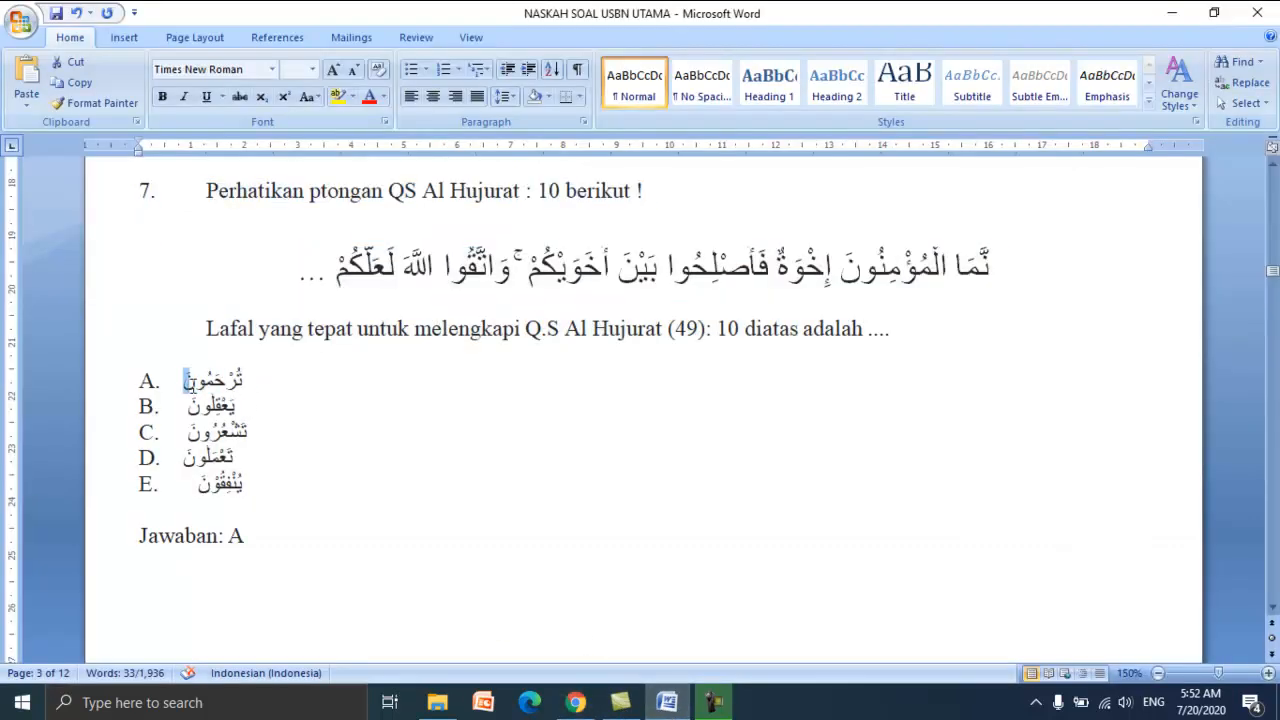
{"action": "mouse_move", "coordinate": [268, 378]}
{"action": "left_mouse_down"}
{"action": "mouse_move", "coordinate": [175, 380]}
{"action": "mouse_move", "coordinate": [251, 382]}
{"action": "left_mouse_up"}
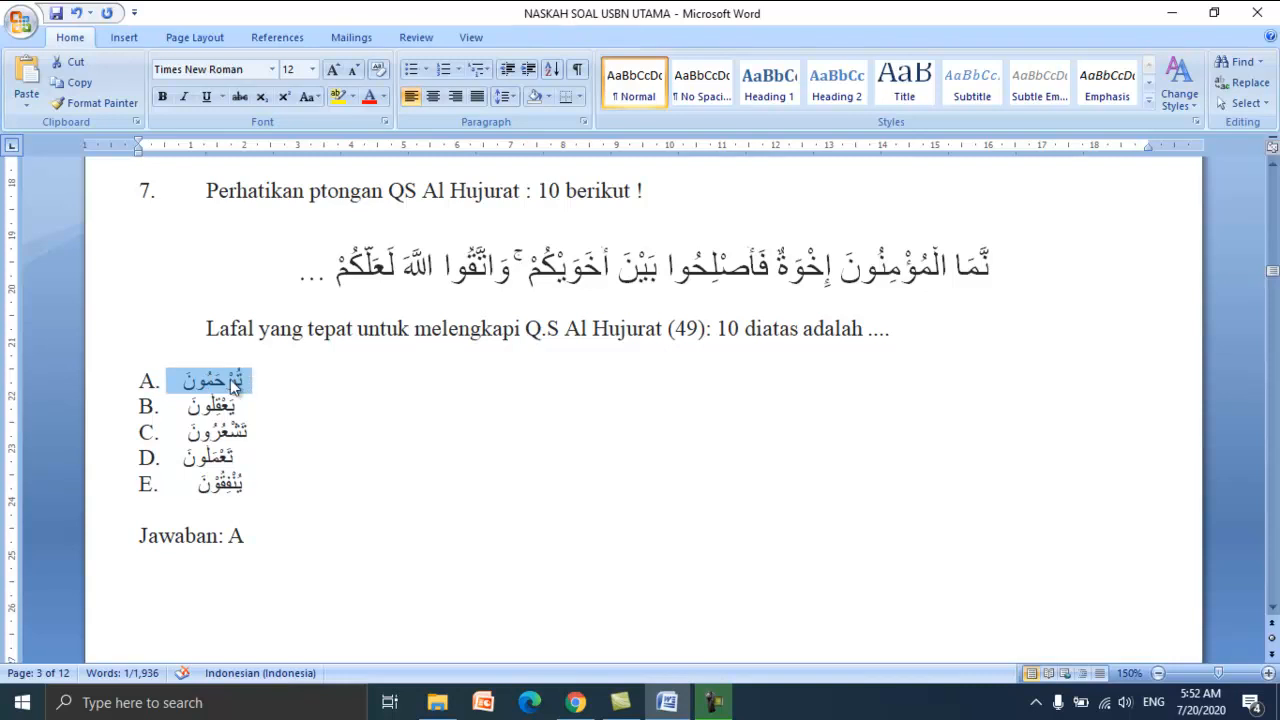
{"action": "right_click", "coordinate": [232, 380]}
{"action": "left_click", "coordinate": [277, 414]}
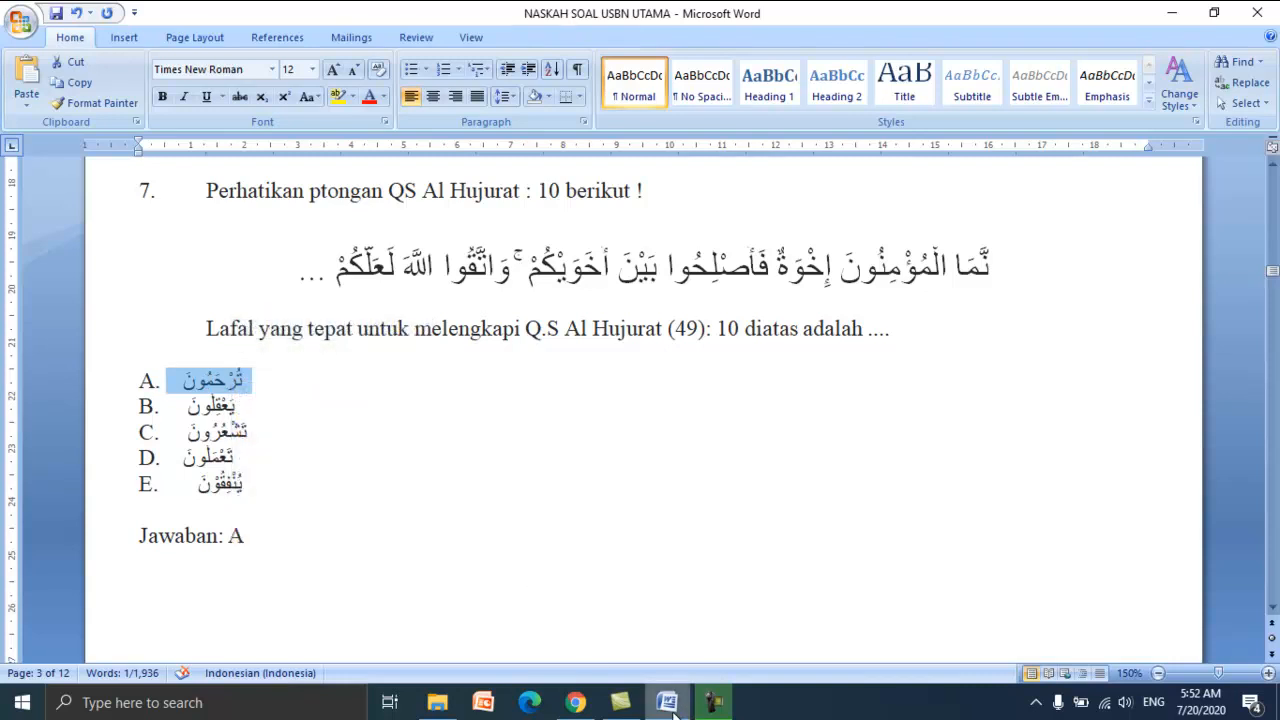
{"action": "left_click", "coordinate": [577, 704]}
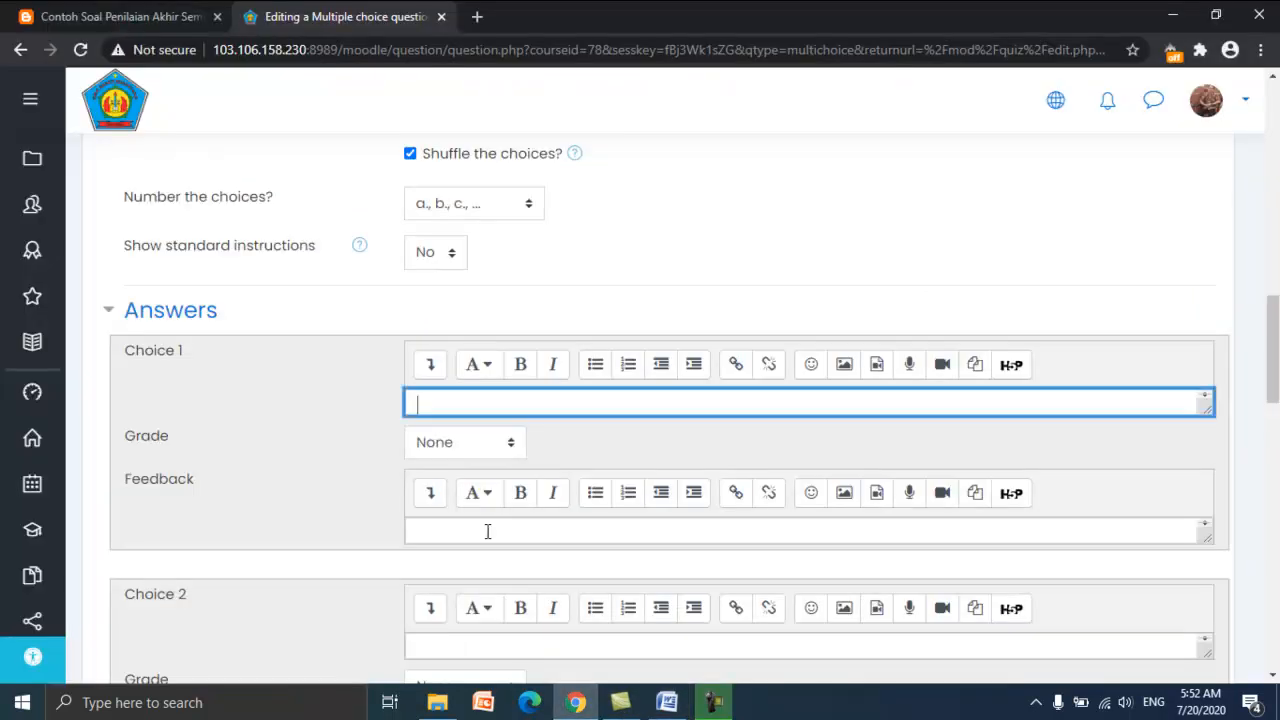
- Paste the copied option A word into the Choice 1 answer and enlarge its text box to about two lines high
{"action": "right_click", "coordinate": [451, 406]}
{"action": "left_click", "coordinate": [493, 260]}
{"action": "left_click_drag", "start_coordinate": [504, 407], "coordinate": [423, 411]}
{"action": "scroll", "coordinate": [552, 380], "scroll_direction": "down", "scroll_amount": 5}
{"action": "scroll", "coordinate": [565, 358], "scroll_direction": "up", "scroll_amount": 4}
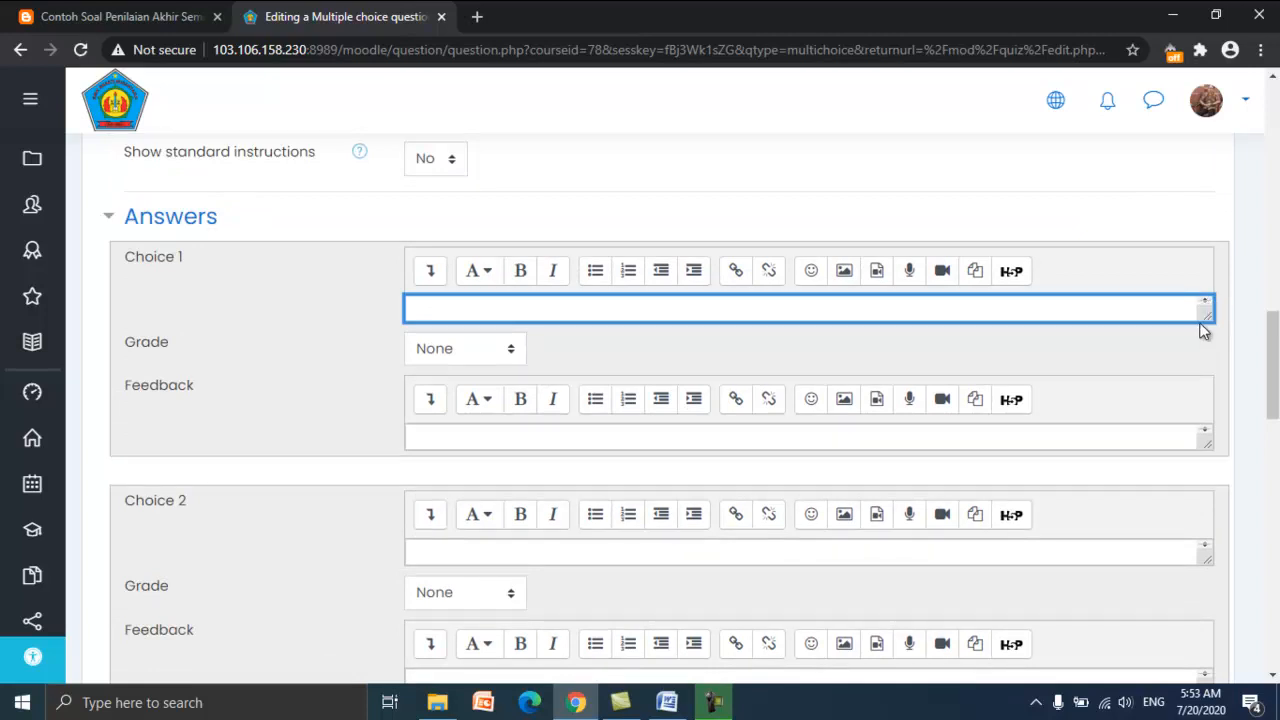
{"action": "left_click_drag", "start_coordinate": [1206, 316], "coordinate": [1202, 344]}
{"action": "scroll", "coordinate": [594, 314], "scroll_direction": "up", "scroll_amount": 2}
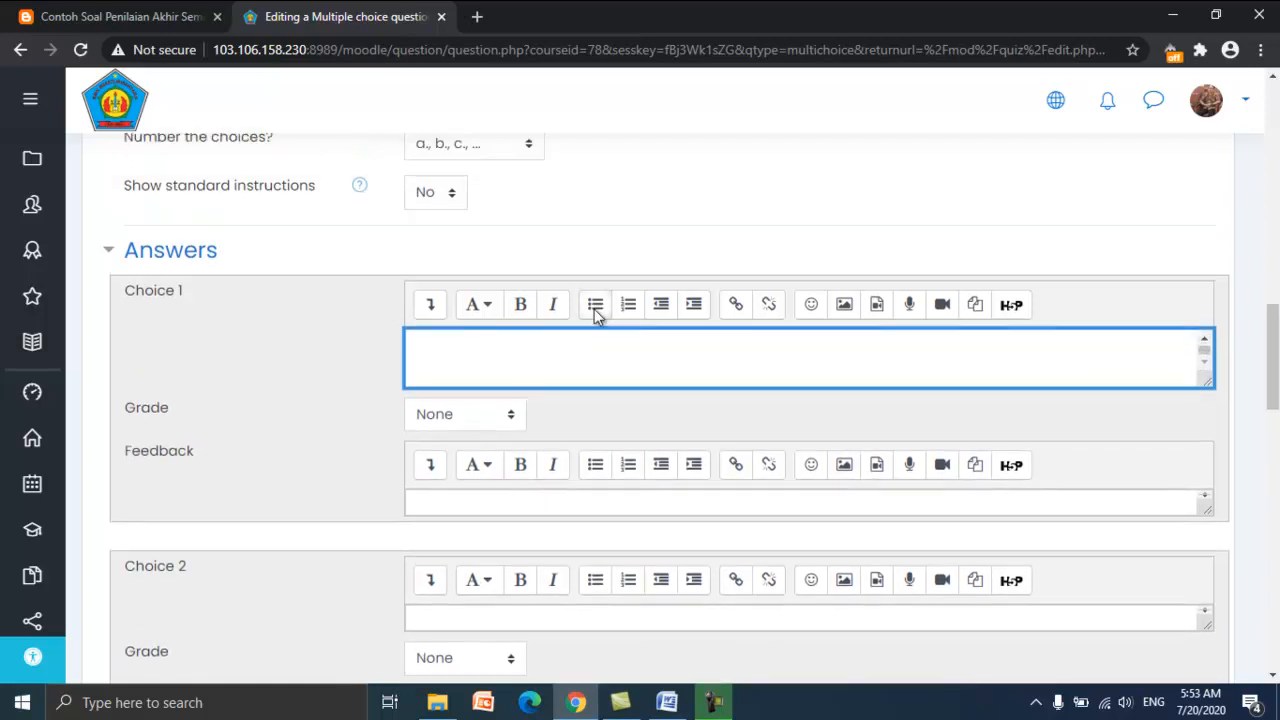
{"action": "scroll", "coordinate": [575, 360], "scroll_direction": "down", "scroll_amount": 2}
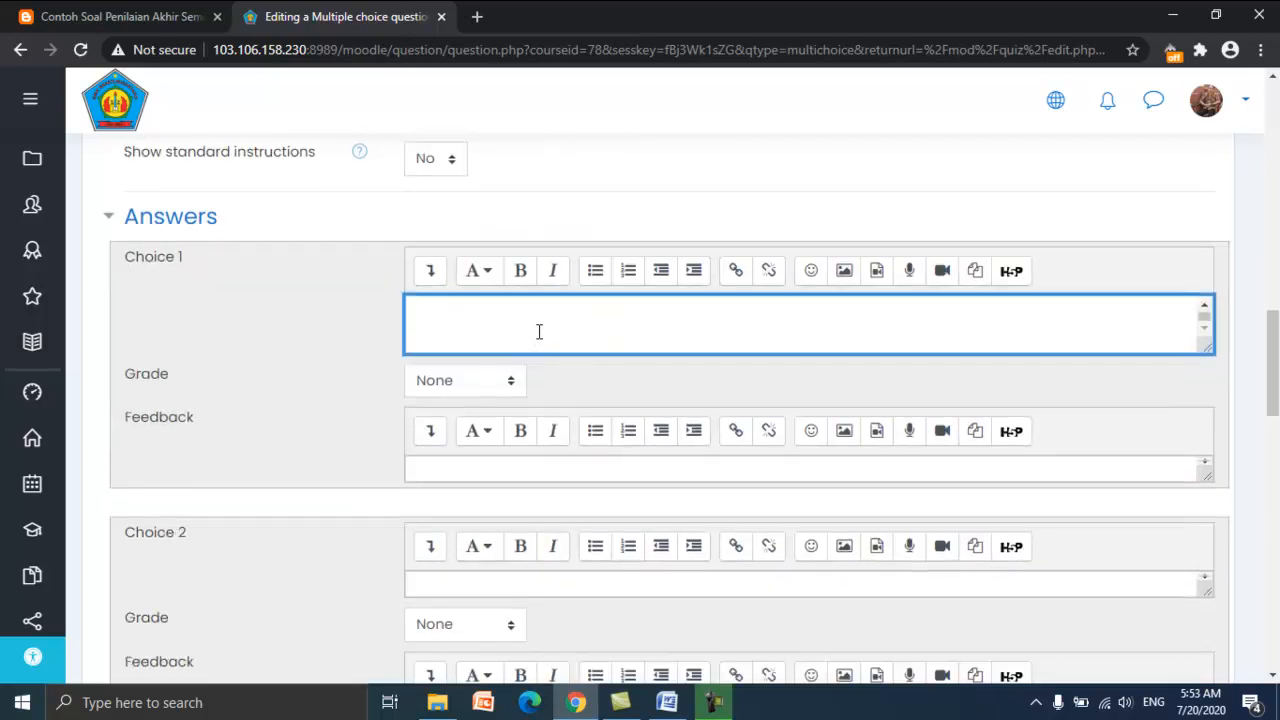
{"action": "key", "text": "ctrl+v"}
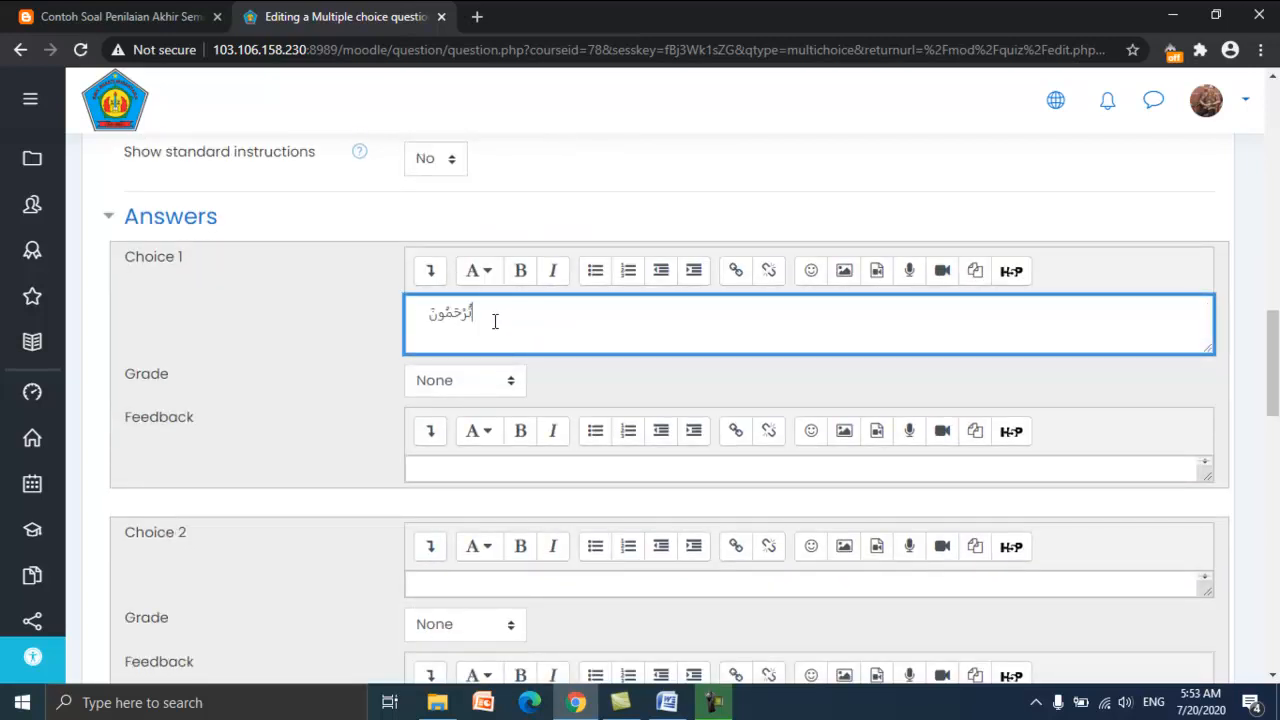
- Format the Arabic word in Choice 1 as Heading (large)
{"action": "left_click_drag", "start_coordinate": [494, 321], "coordinate": [407, 317]}
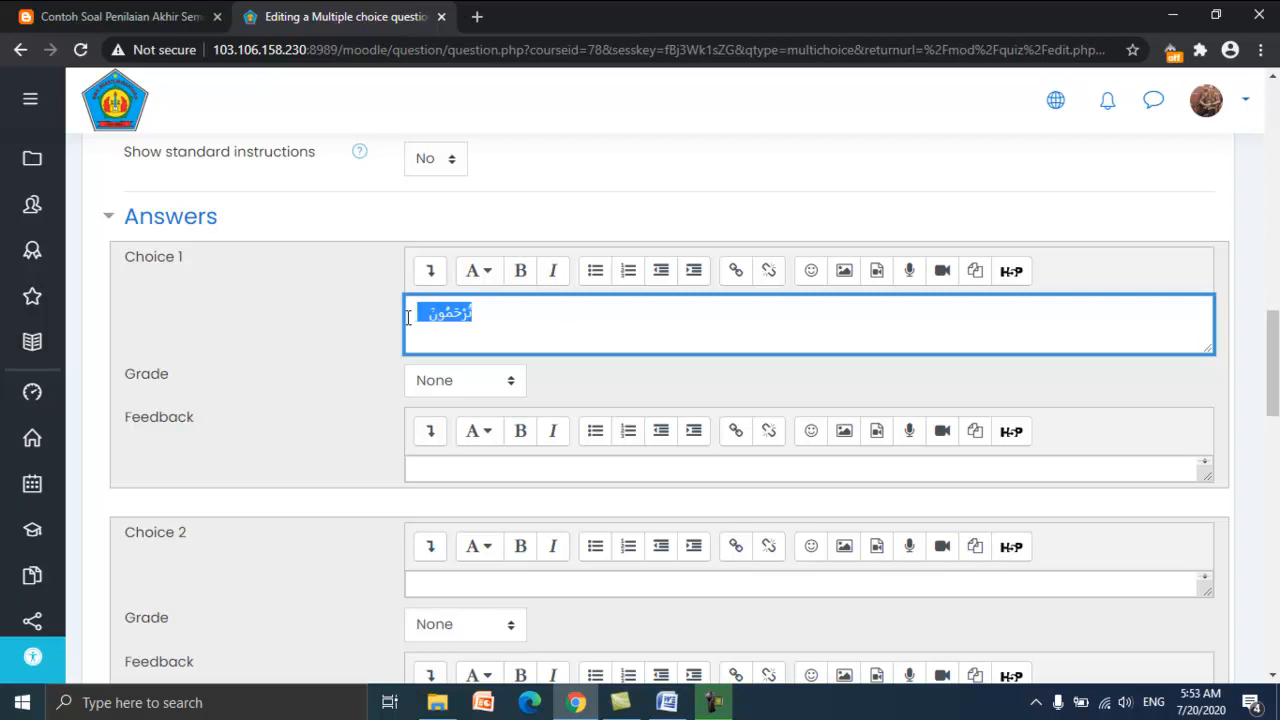
{"action": "left_click", "coordinate": [484, 278]}
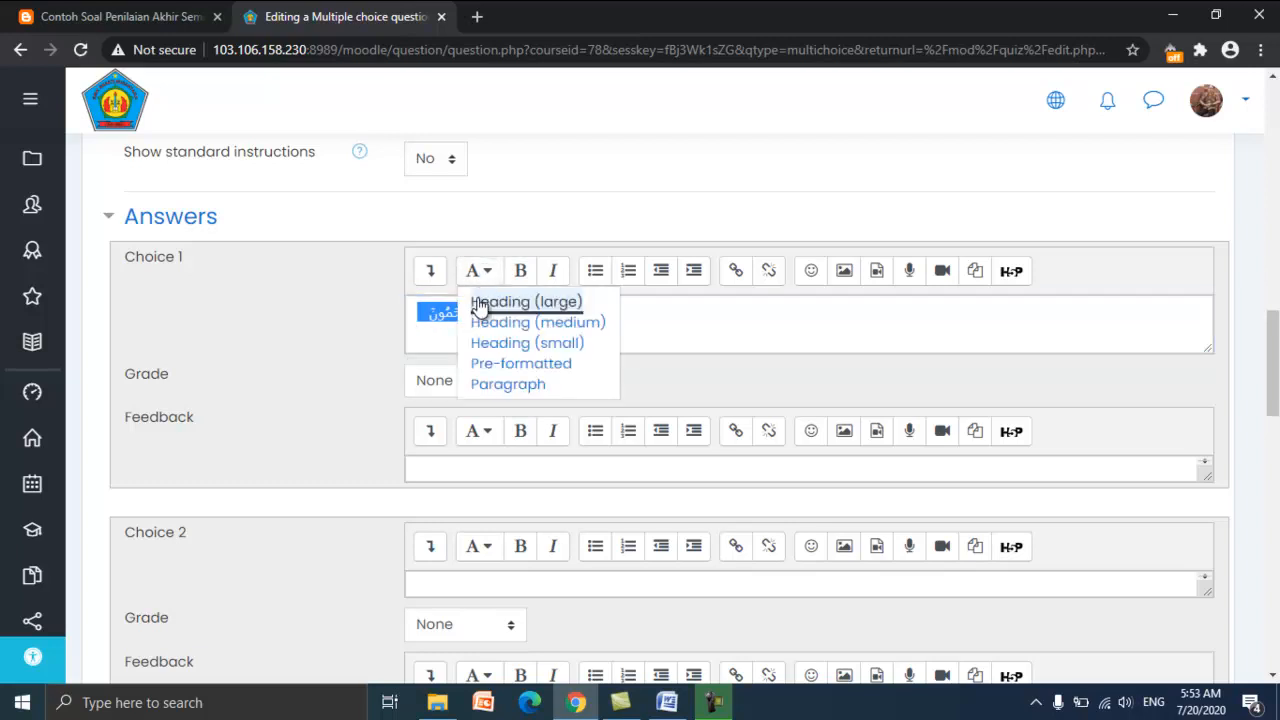
{"action": "left_click", "coordinate": [528, 340]}
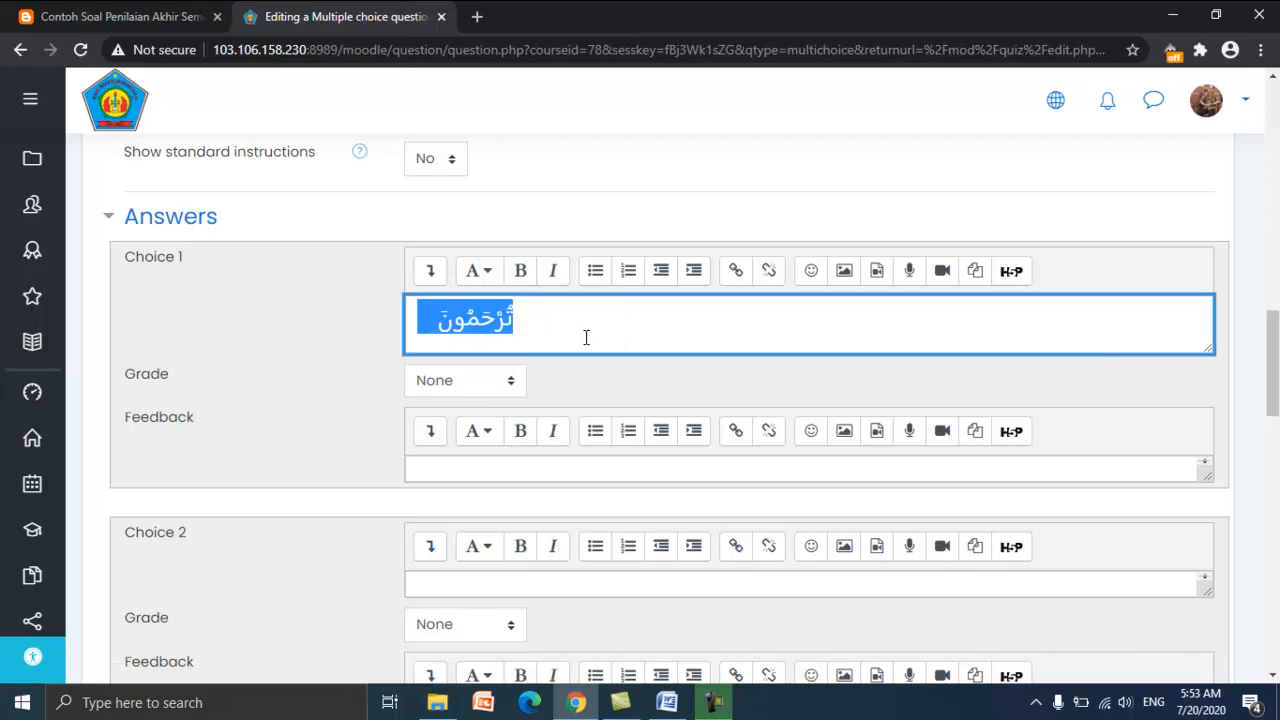
{"action": "scroll", "coordinate": [586, 337], "scroll_direction": "down", "scroll_amount": 2}
{"action": "left_click", "coordinate": [497, 287]}
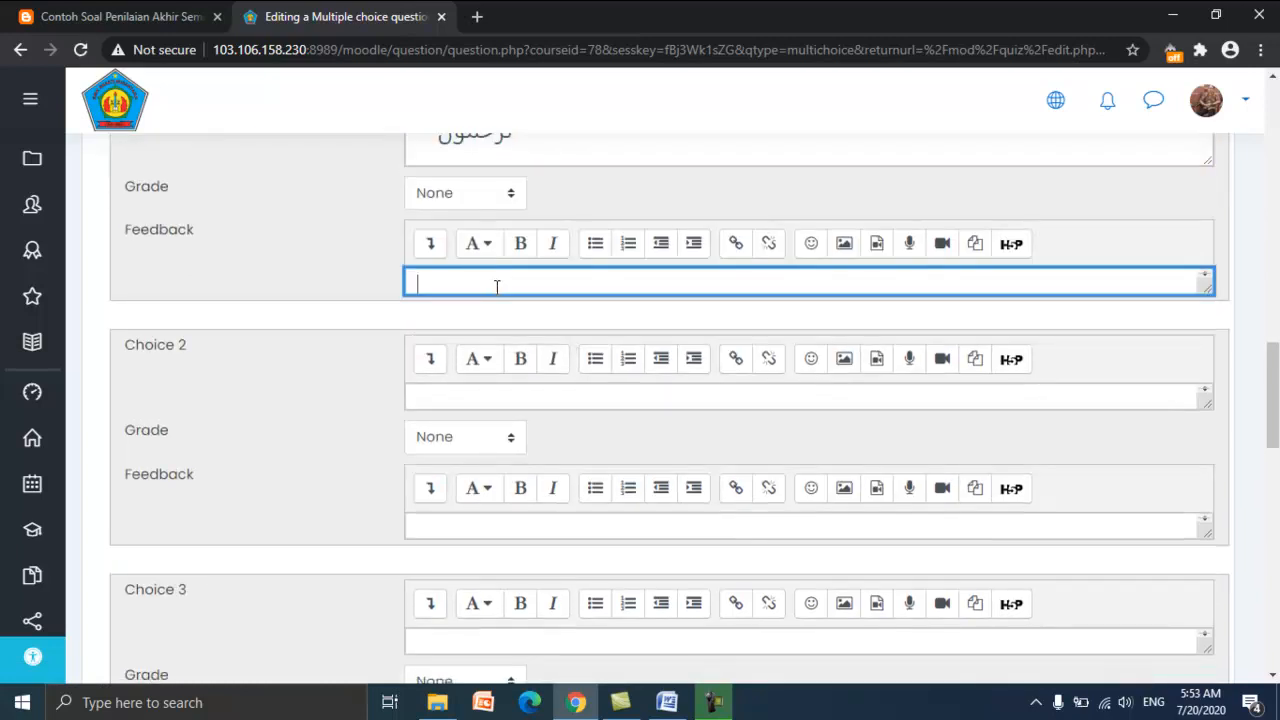
- Reformat the Arabic word in Choice 1 as Heading (medium)
{"action": "scroll", "coordinate": [494, 286], "scroll_direction": "up", "scroll_amount": 1}
{"action": "left_click_drag", "start_coordinate": [515, 226], "coordinate": [436, 226]}
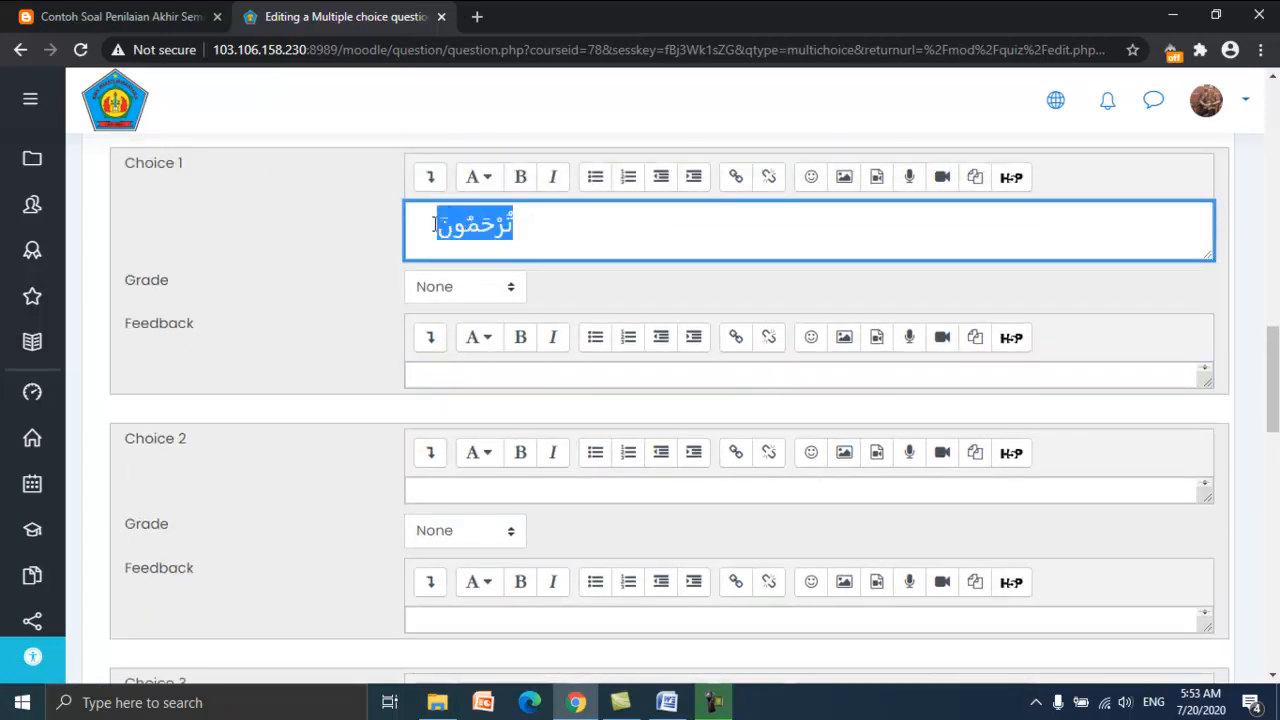
{"action": "left_click", "coordinate": [480, 178]}
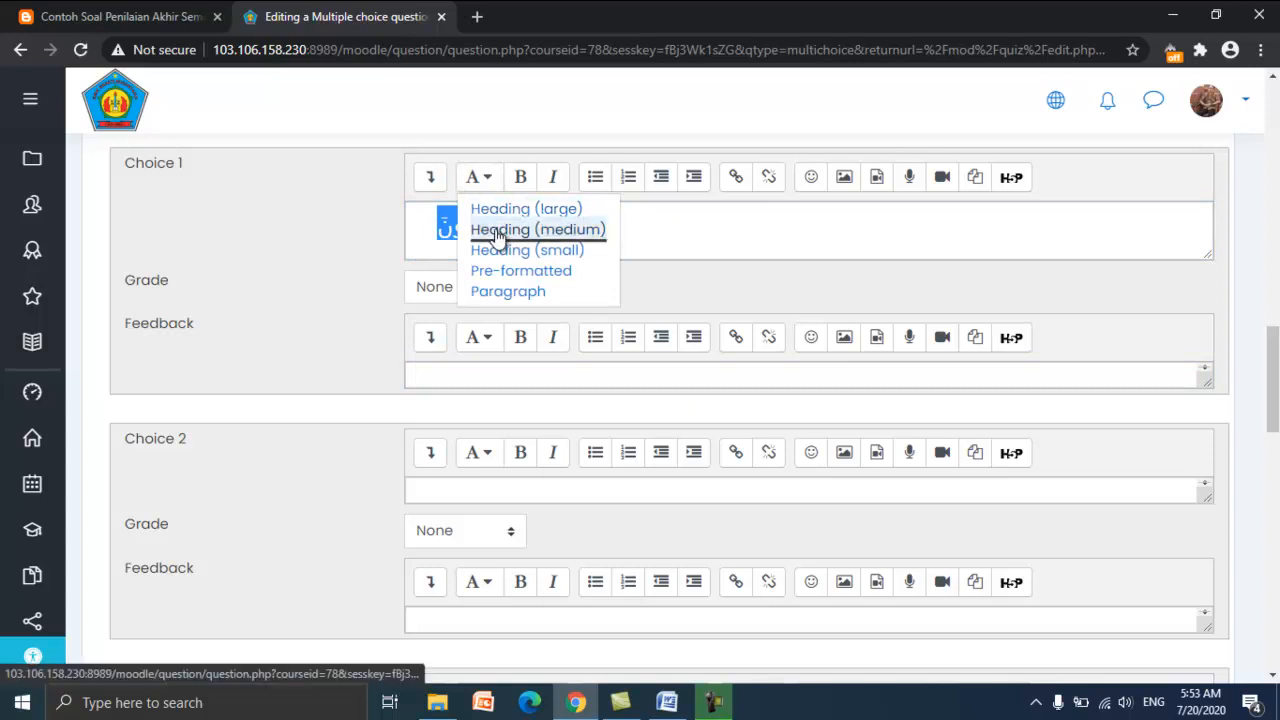
{"action": "left_click", "coordinate": [531, 242]}
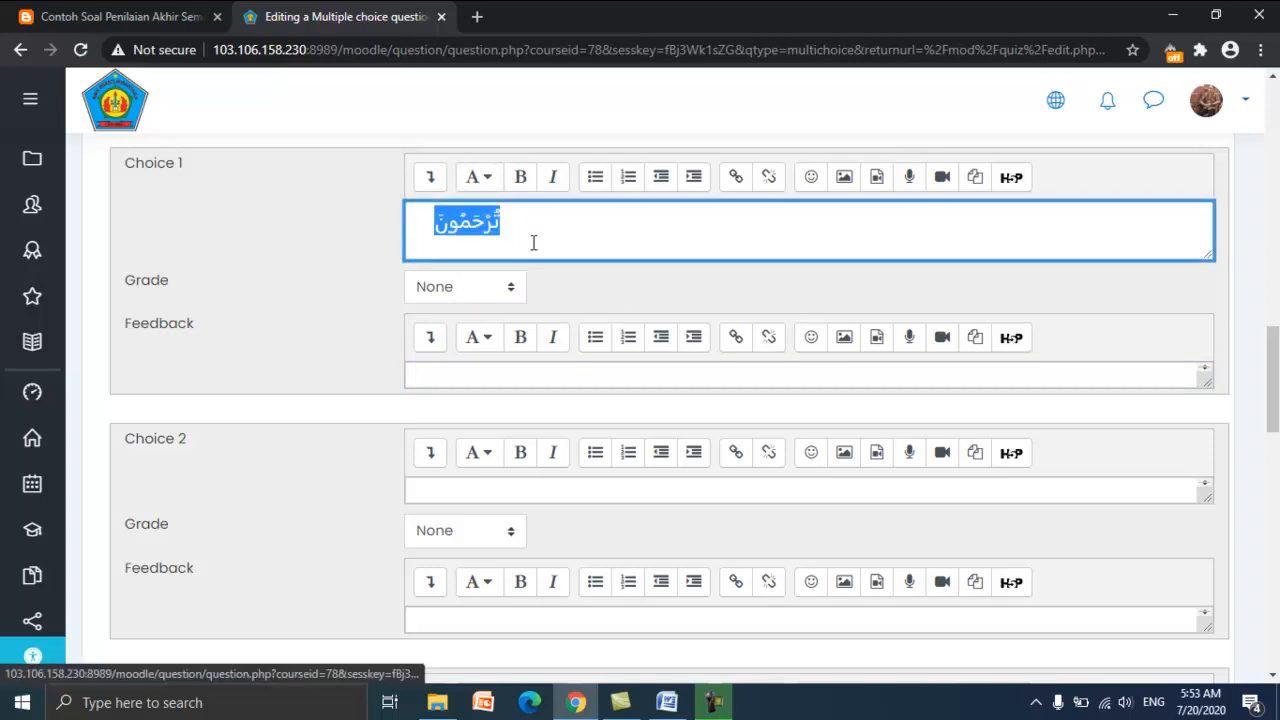
- Copy the Arabic word of answer option B from the Word document and paste it into Choice 1's Feedback
{"action": "left_click", "coordinate": [449, 375]}
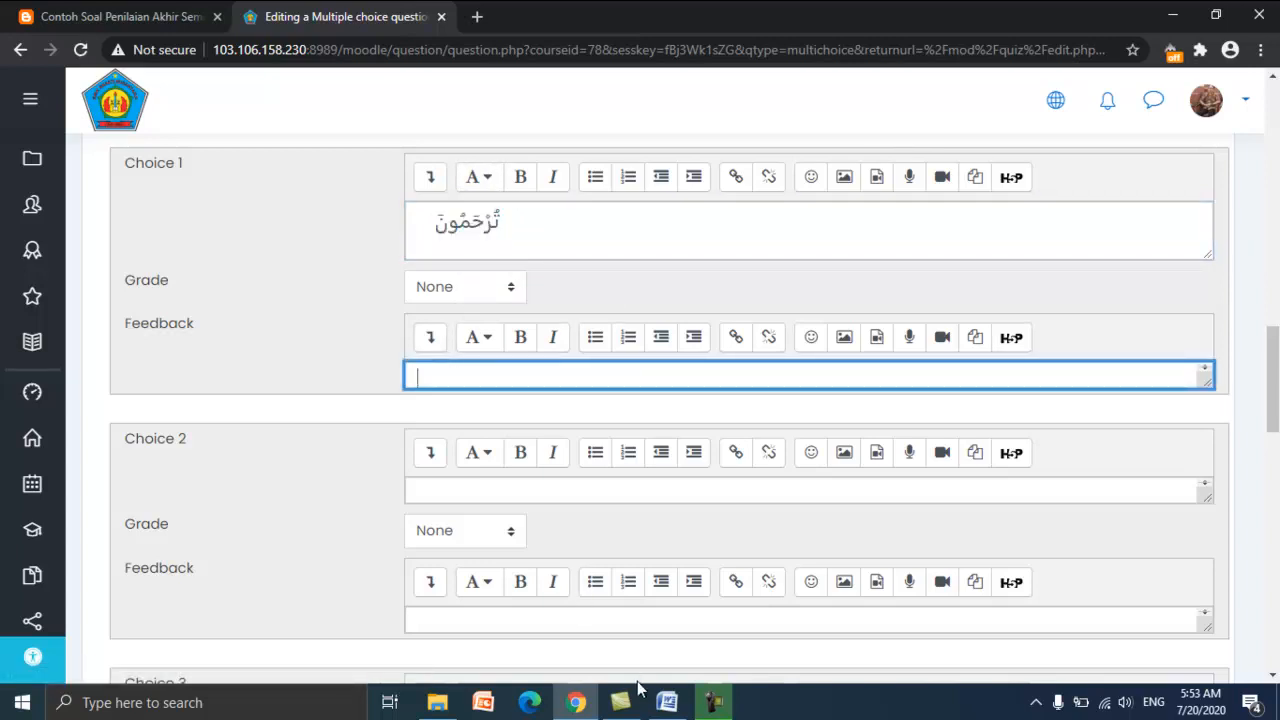
{"action": "left_click", "coordinate": [667, 703]}
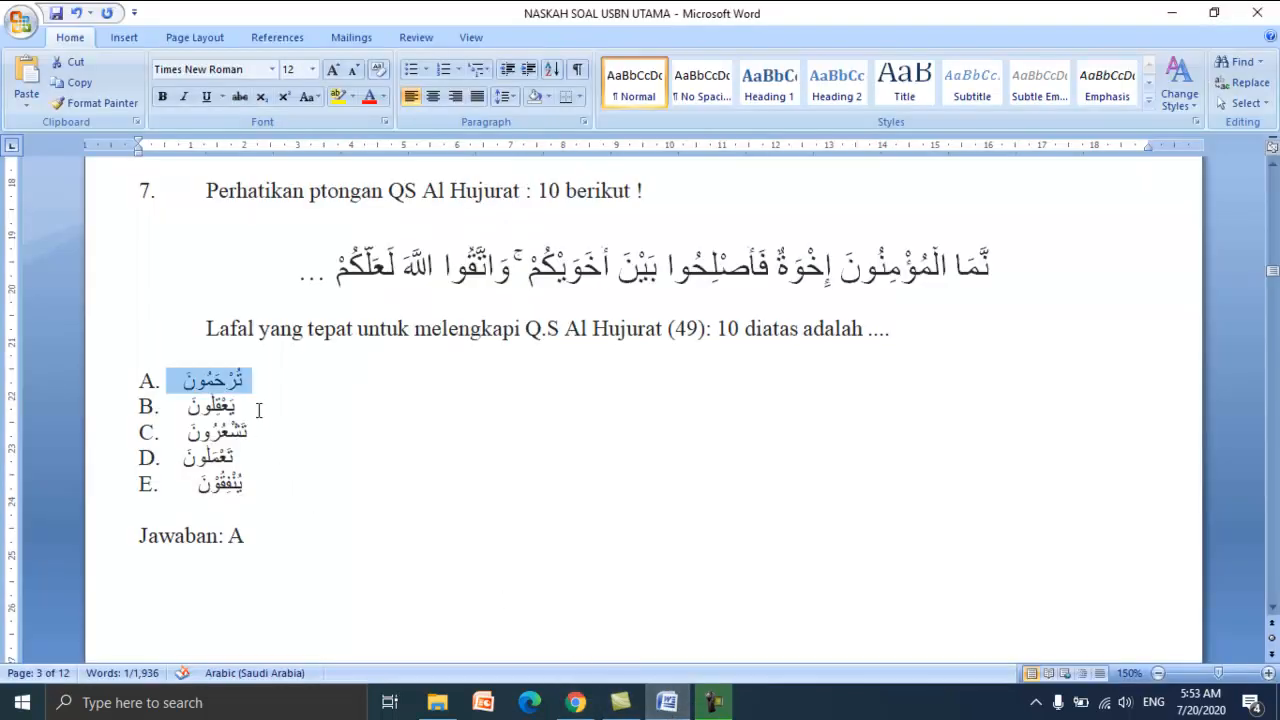
{"action": "left_click_drag", "start_coordinate": [181, 413], "coordinate": [240, 410]}
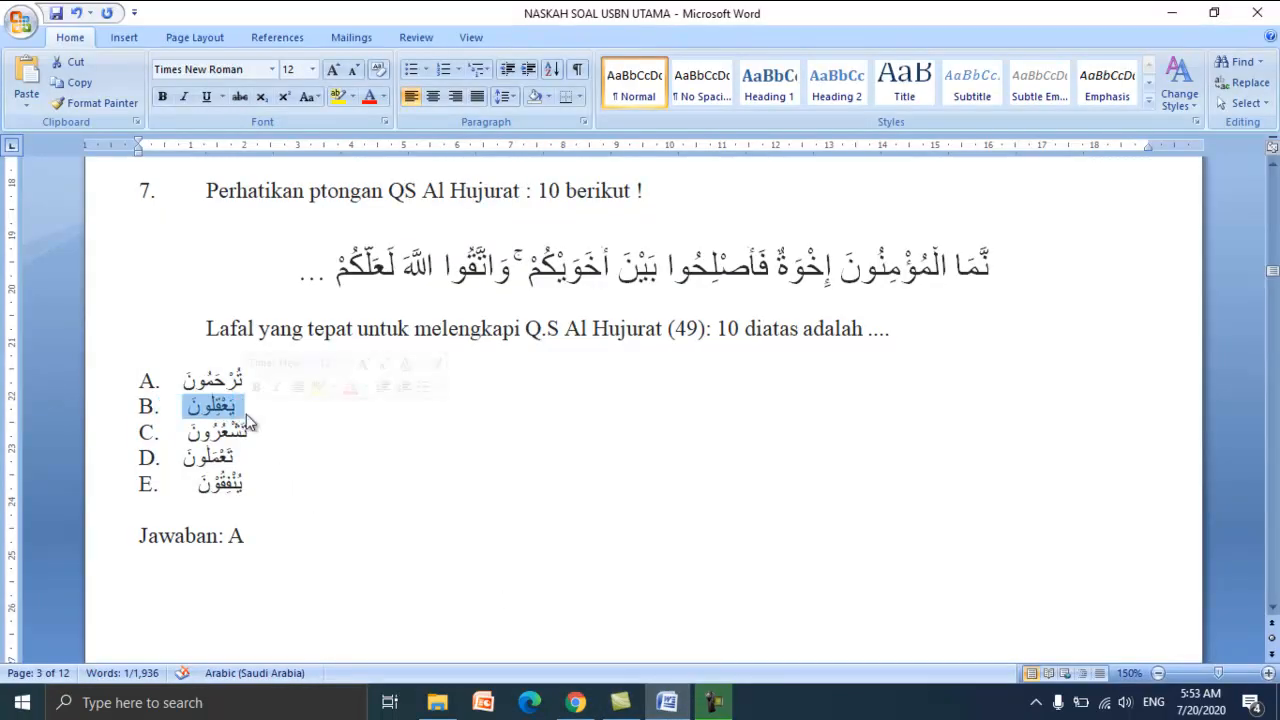
{"action": "right_click", "coordinate": [209, 404]}
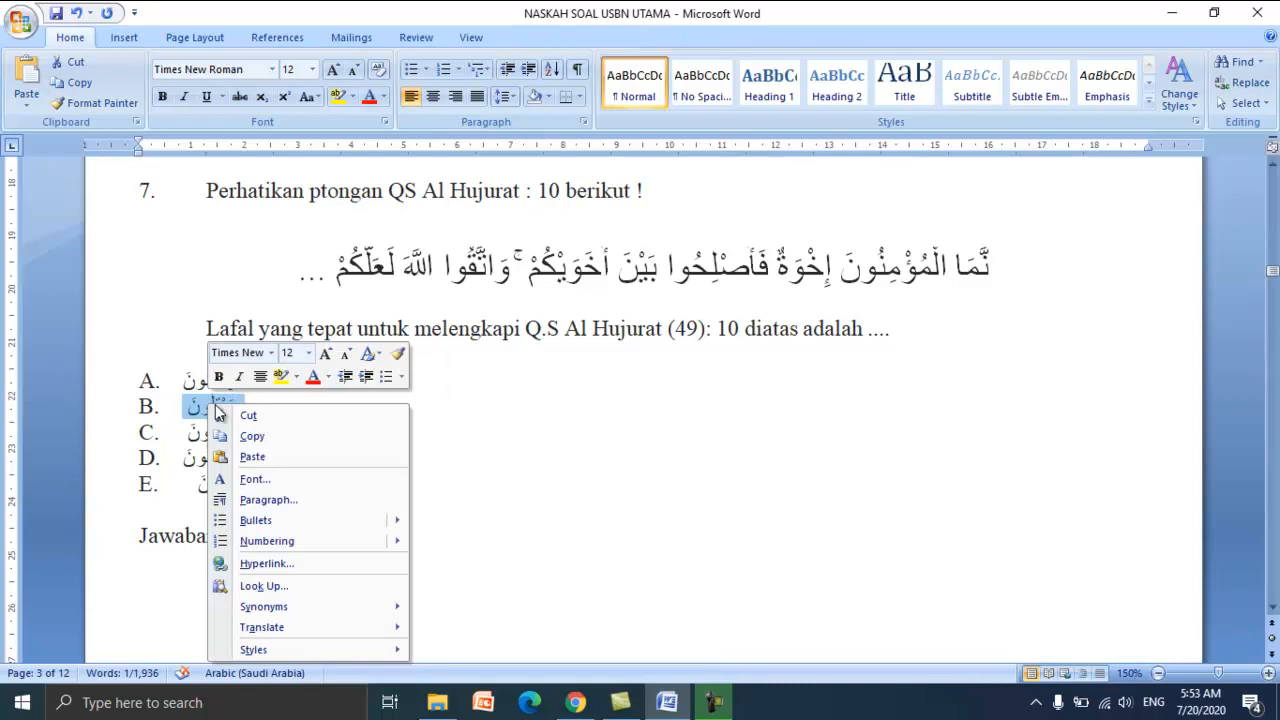
{"action": "left_click", "coordinate": [261, 436]}
{"action": "left_click", "coordinate": [667, 703]}
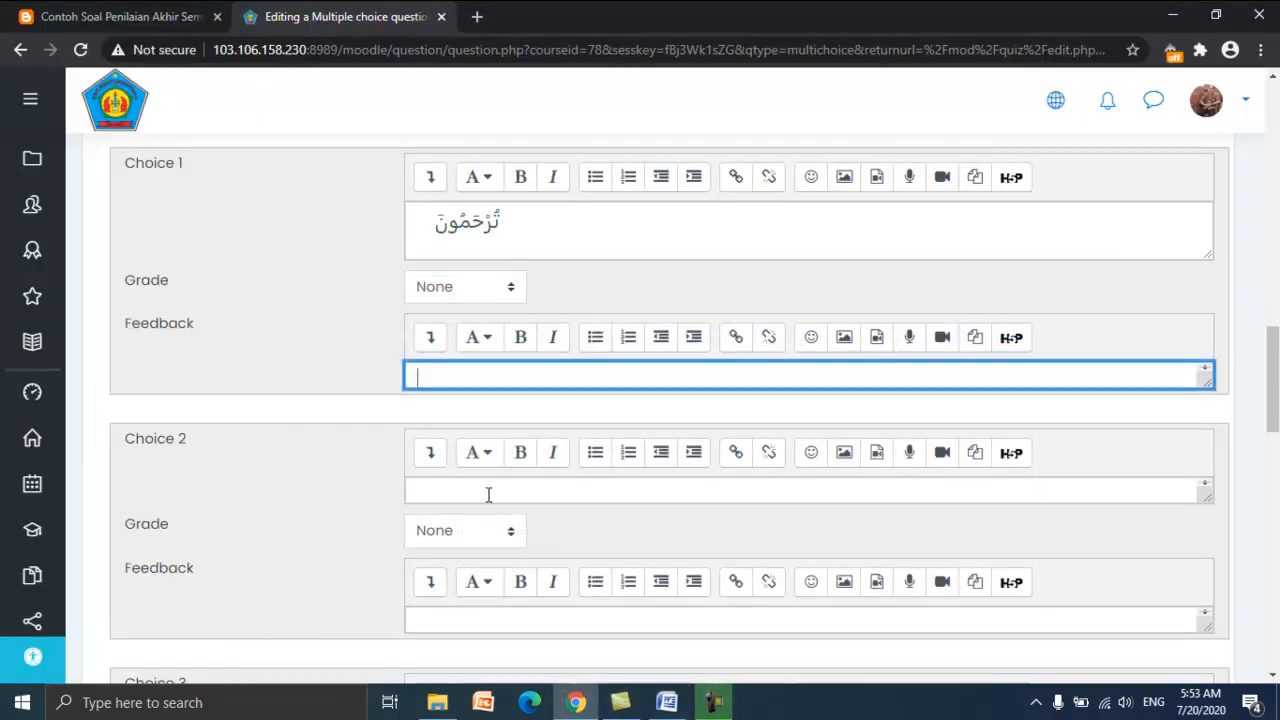
{"action": "right_click", "coordinate": [462, 377]}
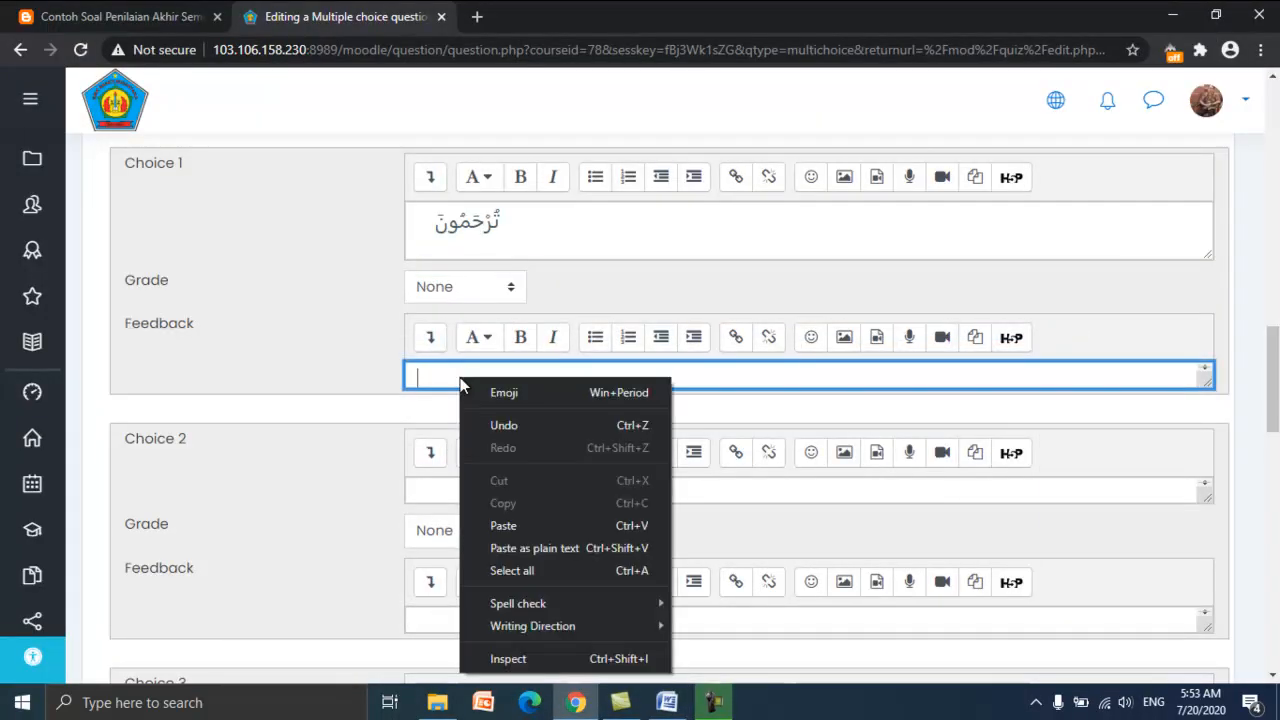
{"action": "left_click", "coordinate": [508, 524]}
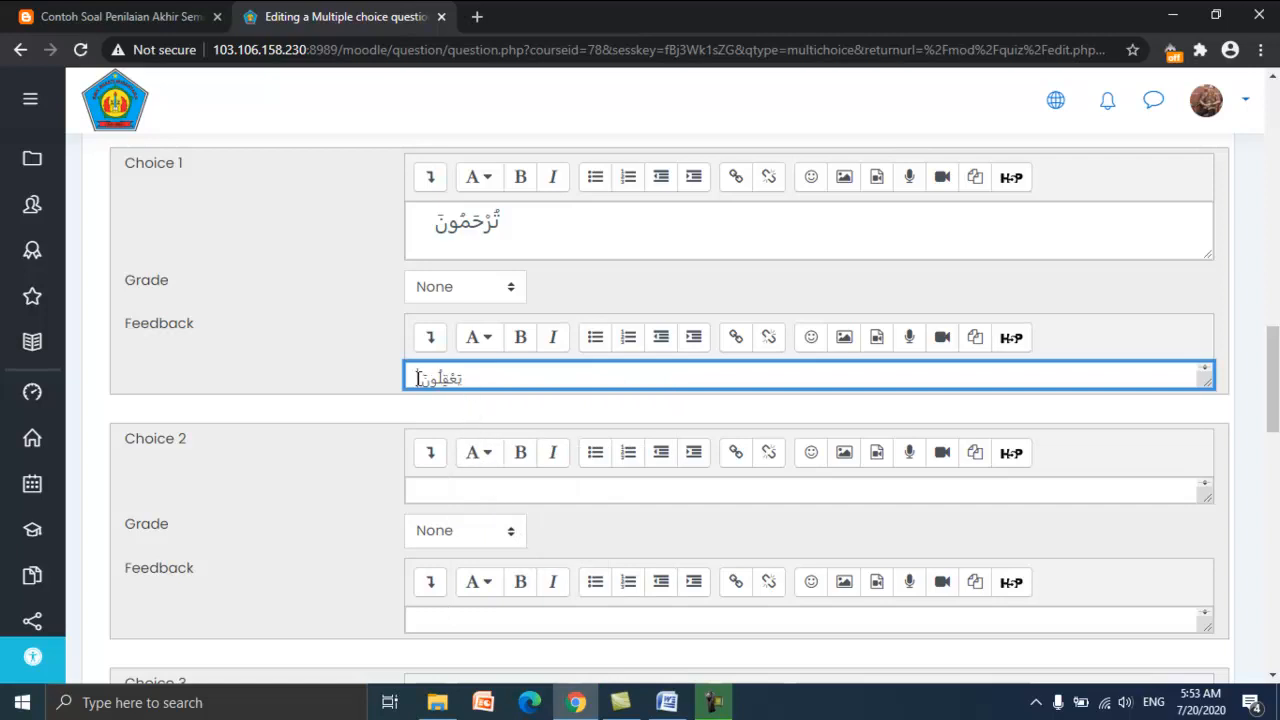
- Format the Arabic word in Choice 1's Feedback as Heading (medium)
{"action": "left_click_drag", "start_coordinate": [418, 378], "coordinate": [517, 371]}
{"action": "left_click", "coordinate": [489, 366]}
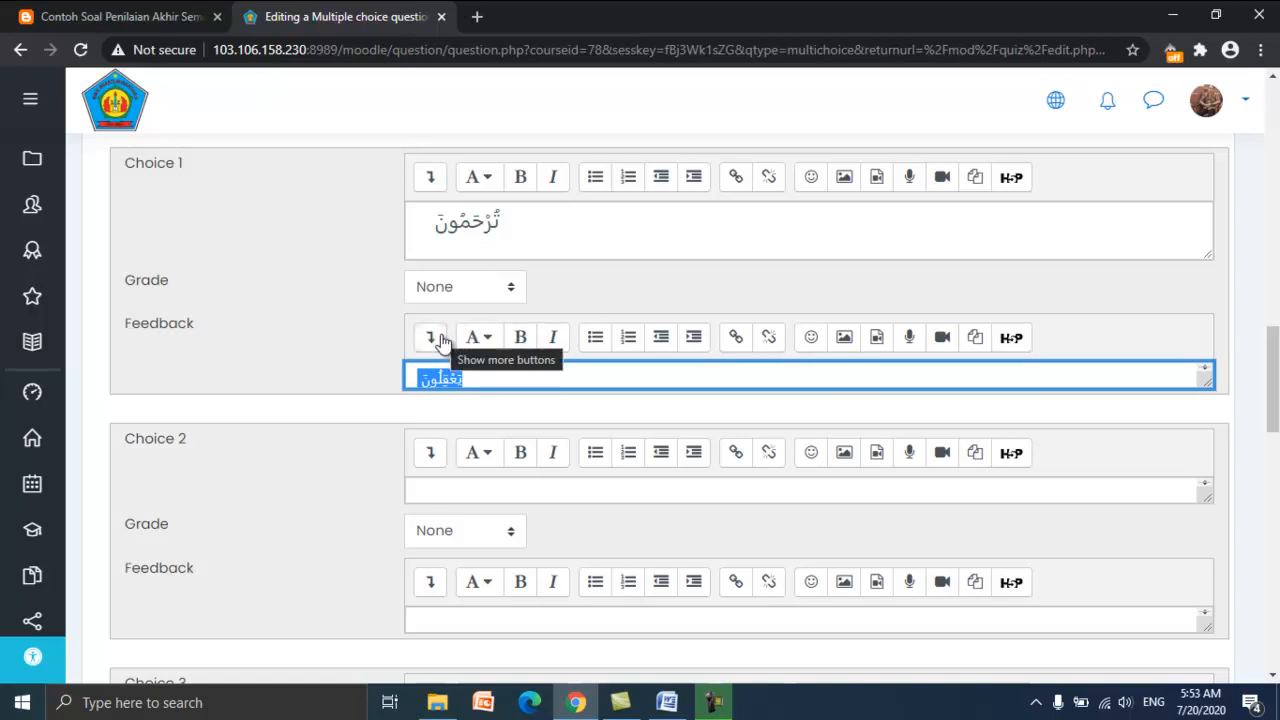
{"action": "left_click", "coordinate": [478, 338]}
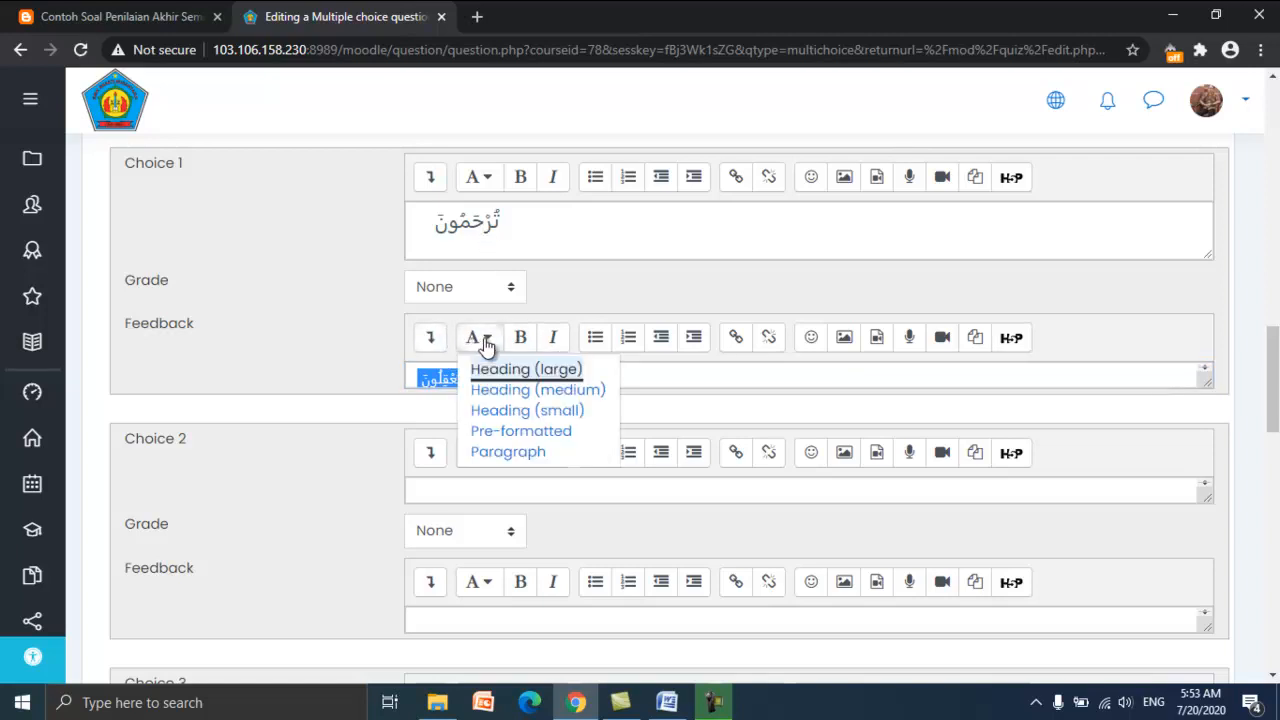
{"action": "left_click", "coordinate": [500, 391]}
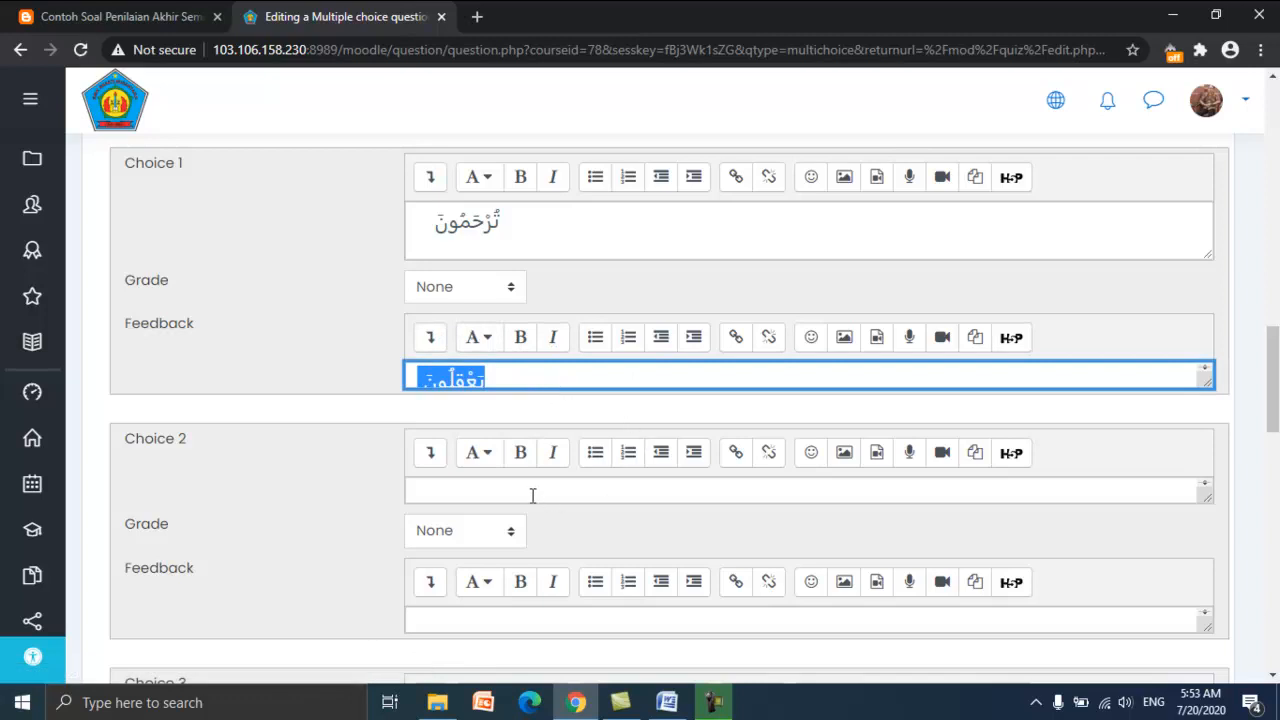
{"action": "left_click", "coordinate": [473, 494]}
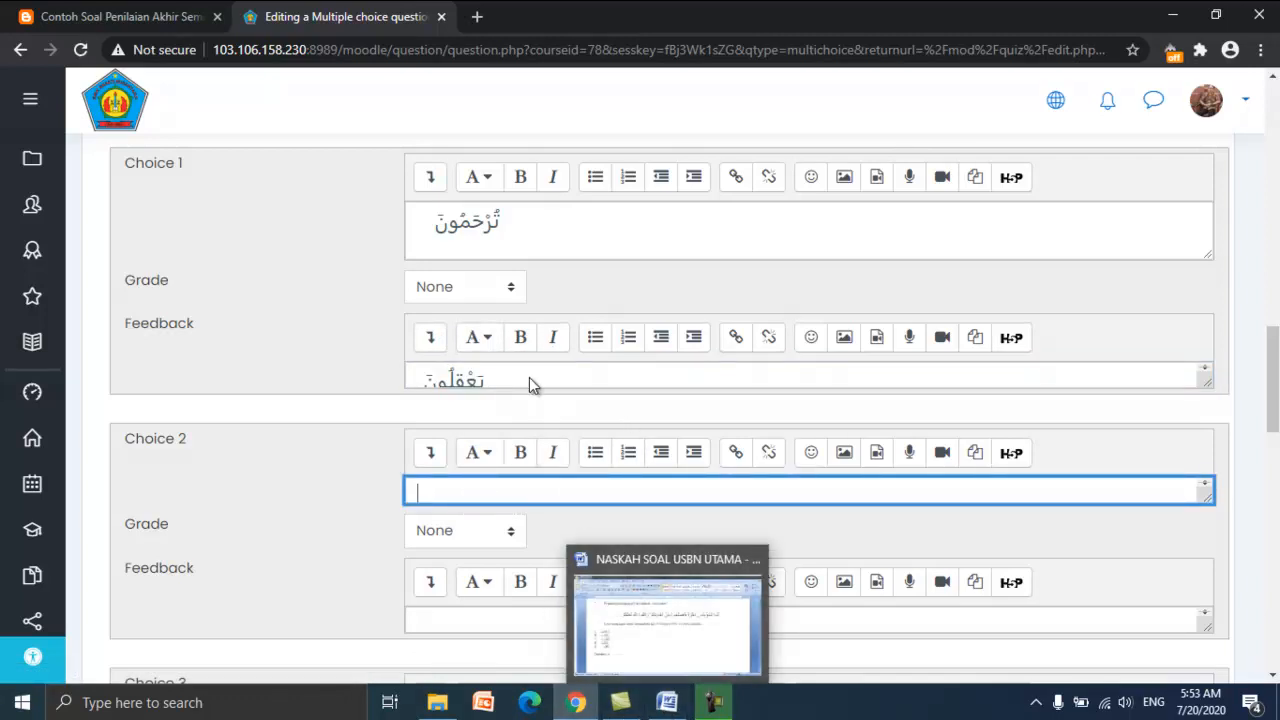
- Move the option B word from Choice 1's Feedback into the Choice 2 answer by cutting and pasting it
{"action": "left_click_drag", "start_coordinate": [499, 377], "coordinate": [361, 368]}
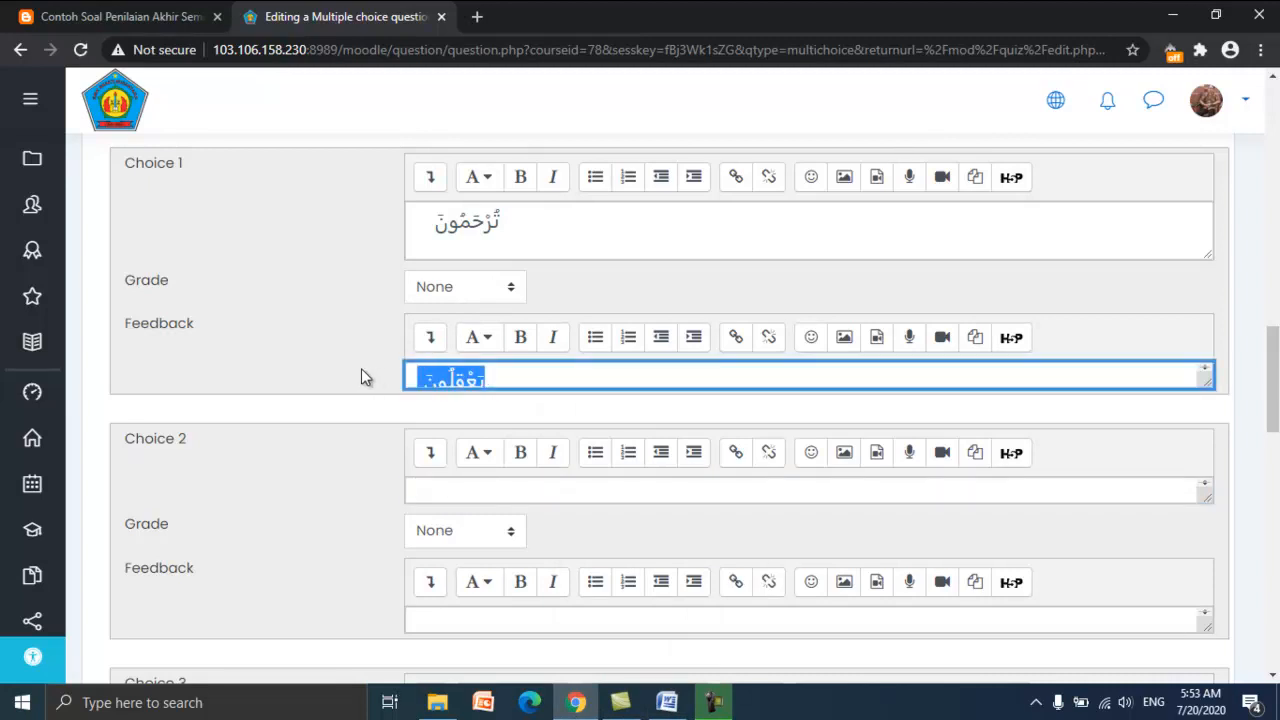
{"action": "right_click", "coordinate": [462, 379]}
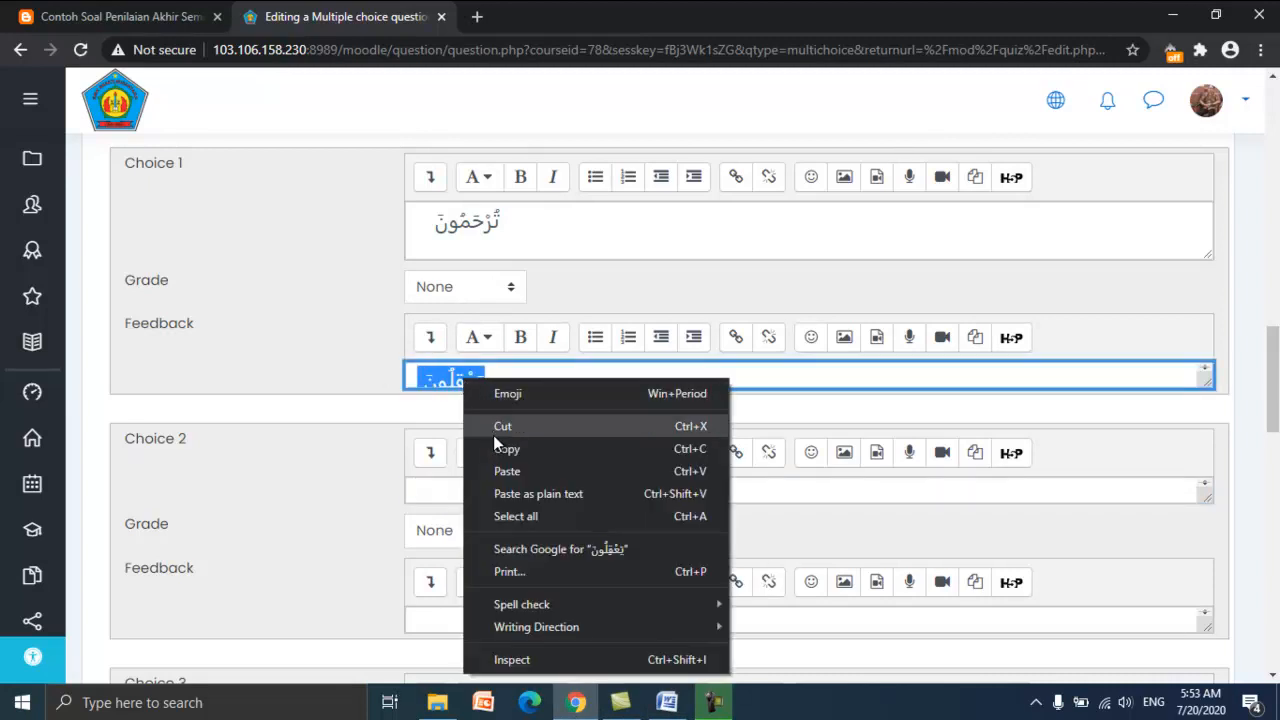
{"action": "left_click", "coordinate": [498, 426]}
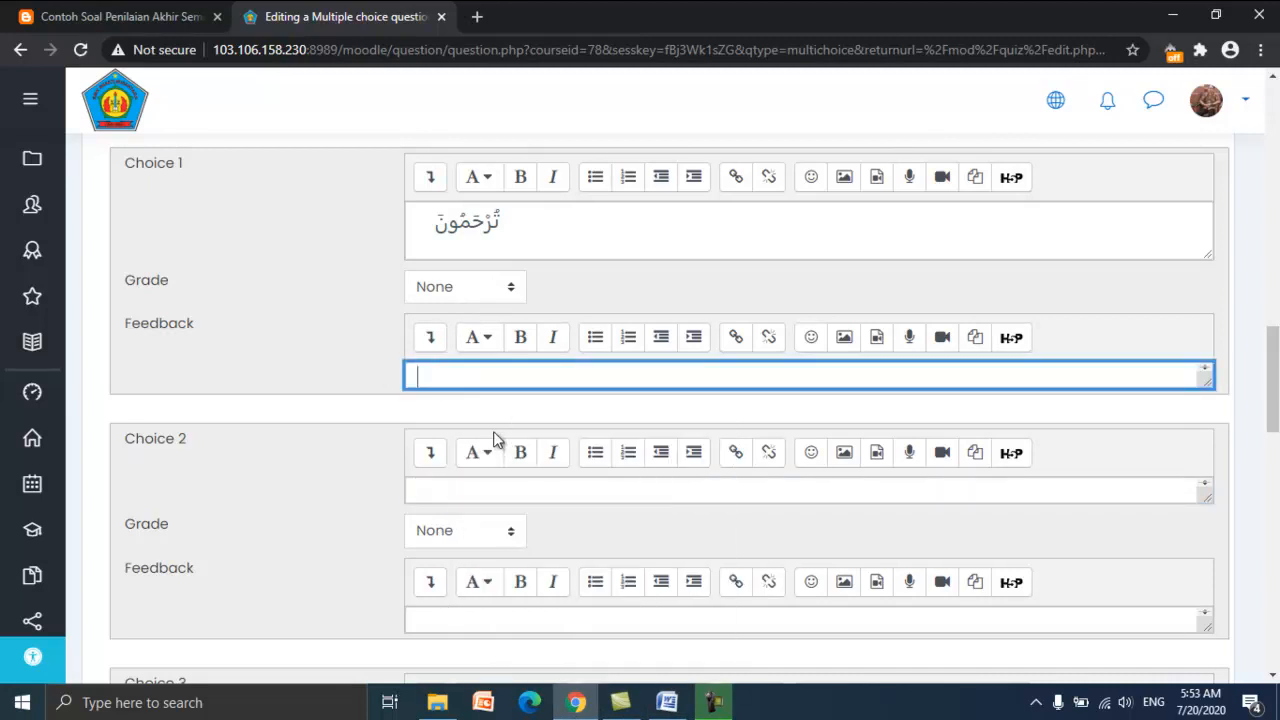
{"action": "left_click", "coordinate": [434, 491]}
{"action": "right_click", "coordinate": [434, 491]}
{"action": "left_click", "coordinate": [468, 341]}
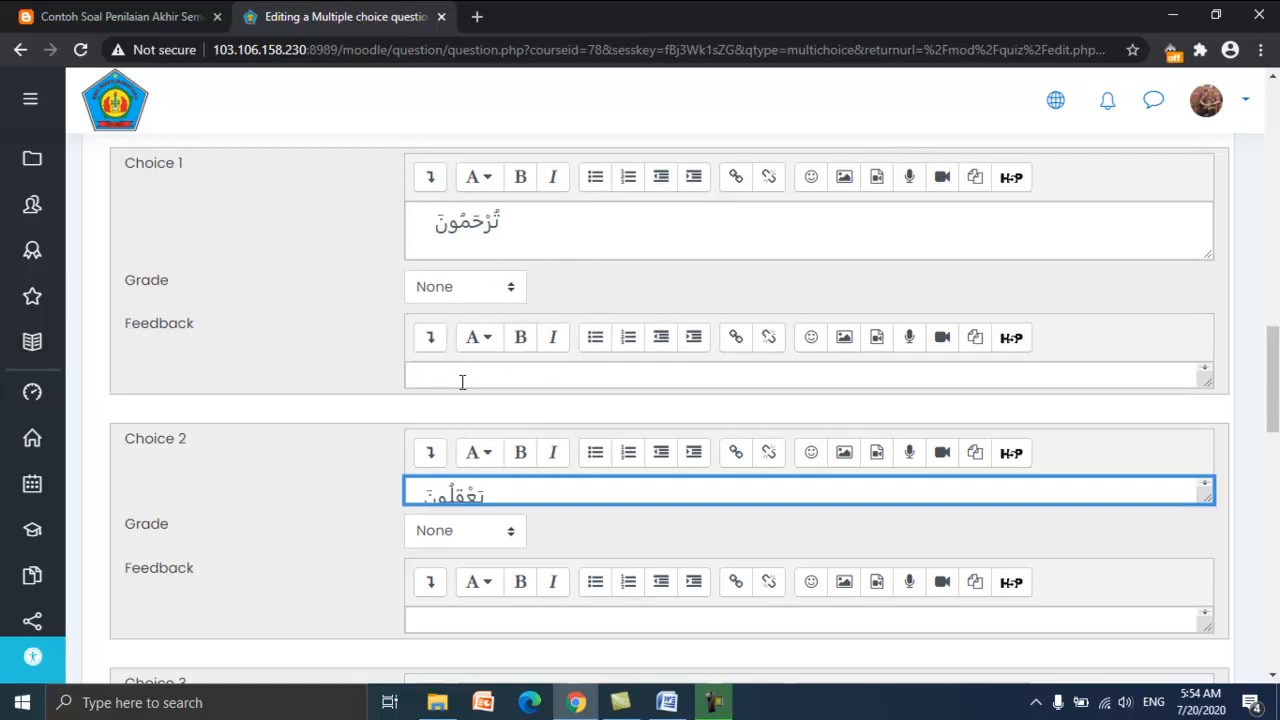
{"action": "scroll", "coordinate": [466, 375], "scroll_direction": "down", "scroll_amount": 2}
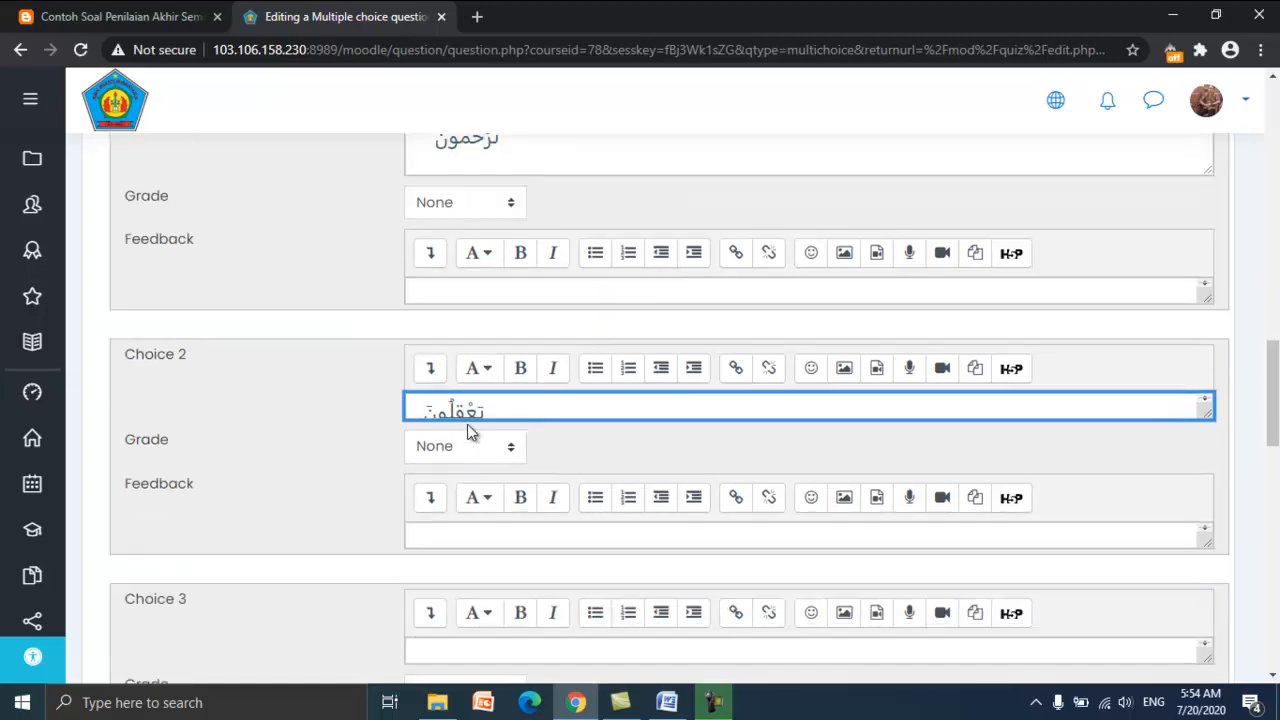
{"action": "scroll", "coordinate": [468, 420], "scroll_direction": "up", "scroll_amount": 1}
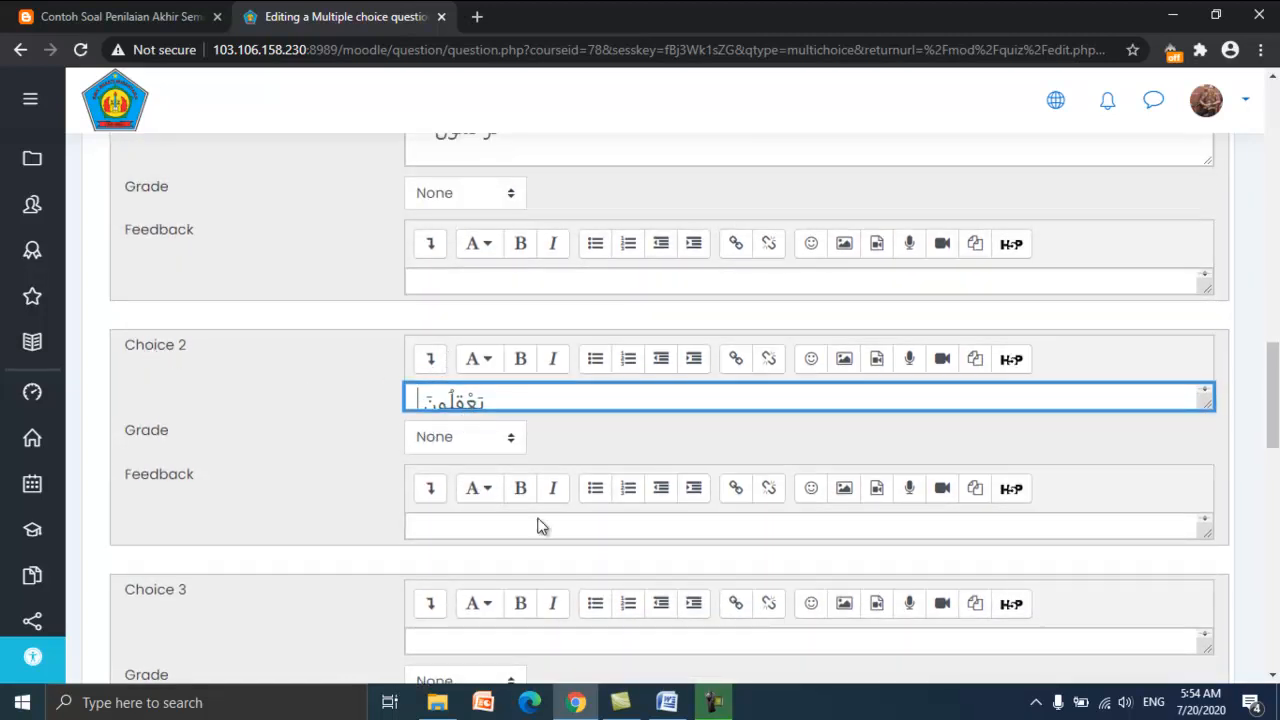
{"action": "scroll", "coordinate": [509, 529], "scroll_direction": "down", "scroll_amount": 3}
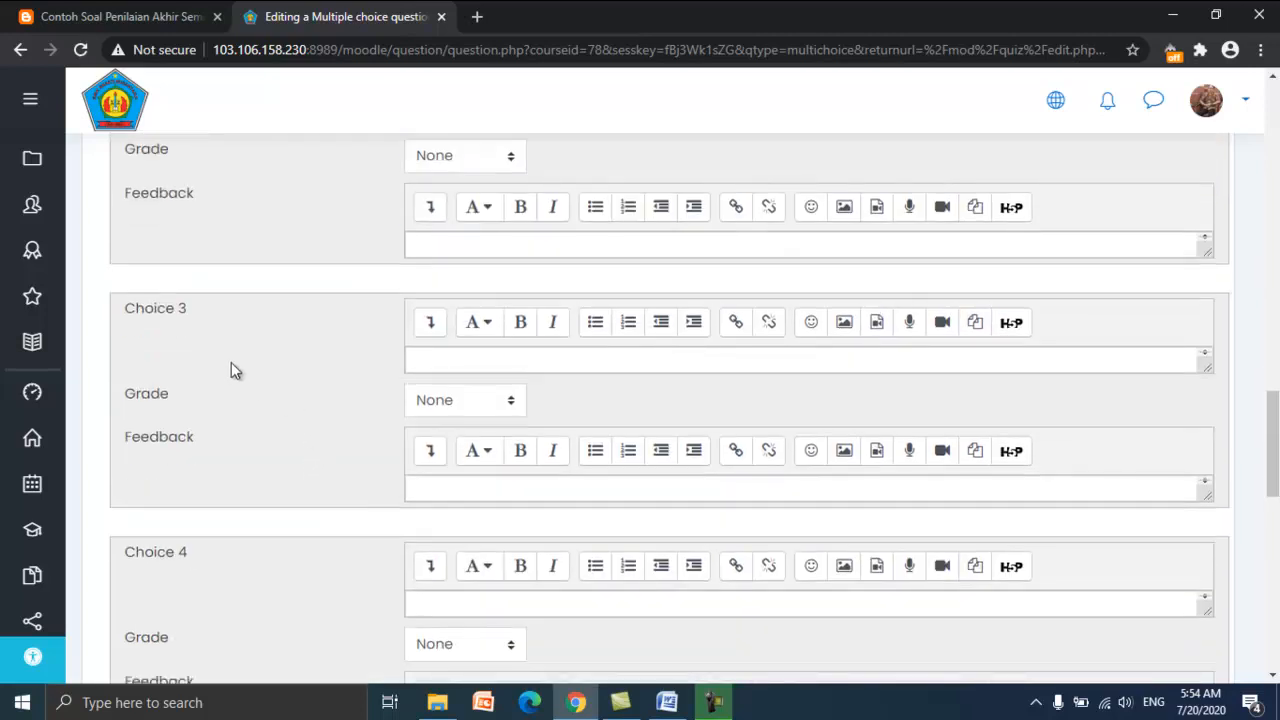
- Copy the Arabic word of answer option C from the Word document and paste it into the Choice 3 answer
{"action": "left_click", "coordinate": [421, 360]}
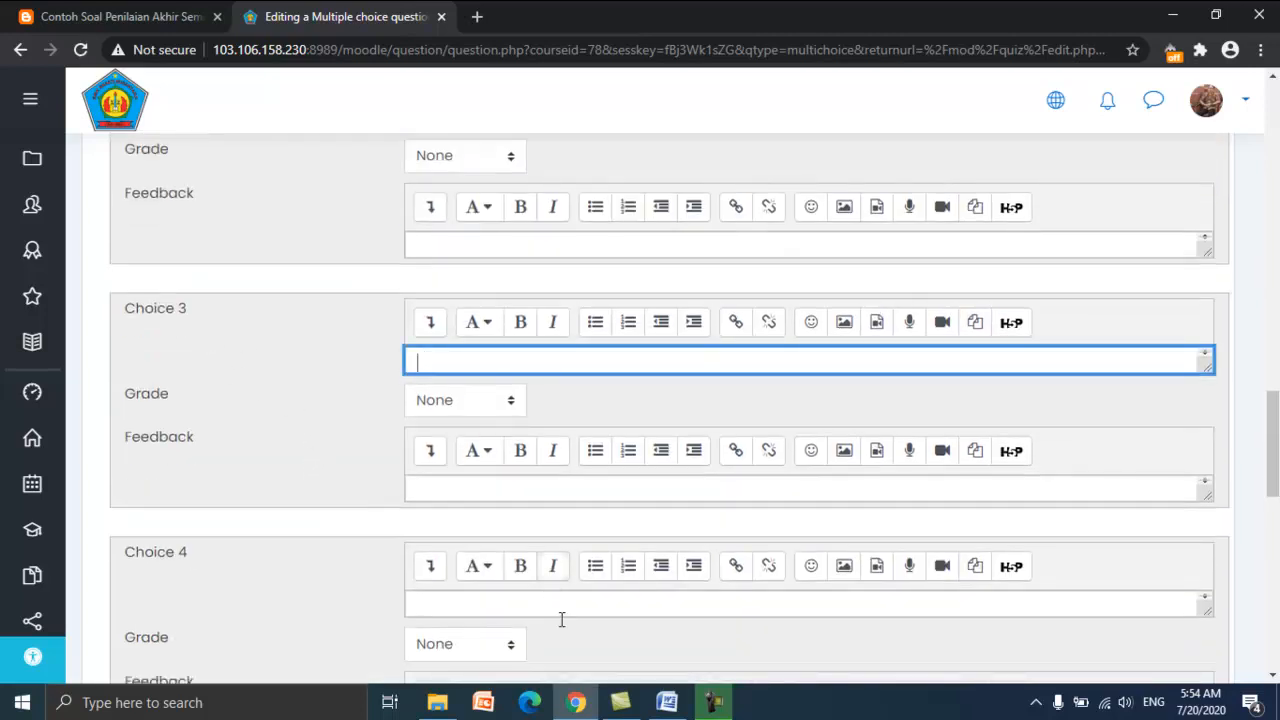
{"action": "left_click", "coordinate": [664, 702]}
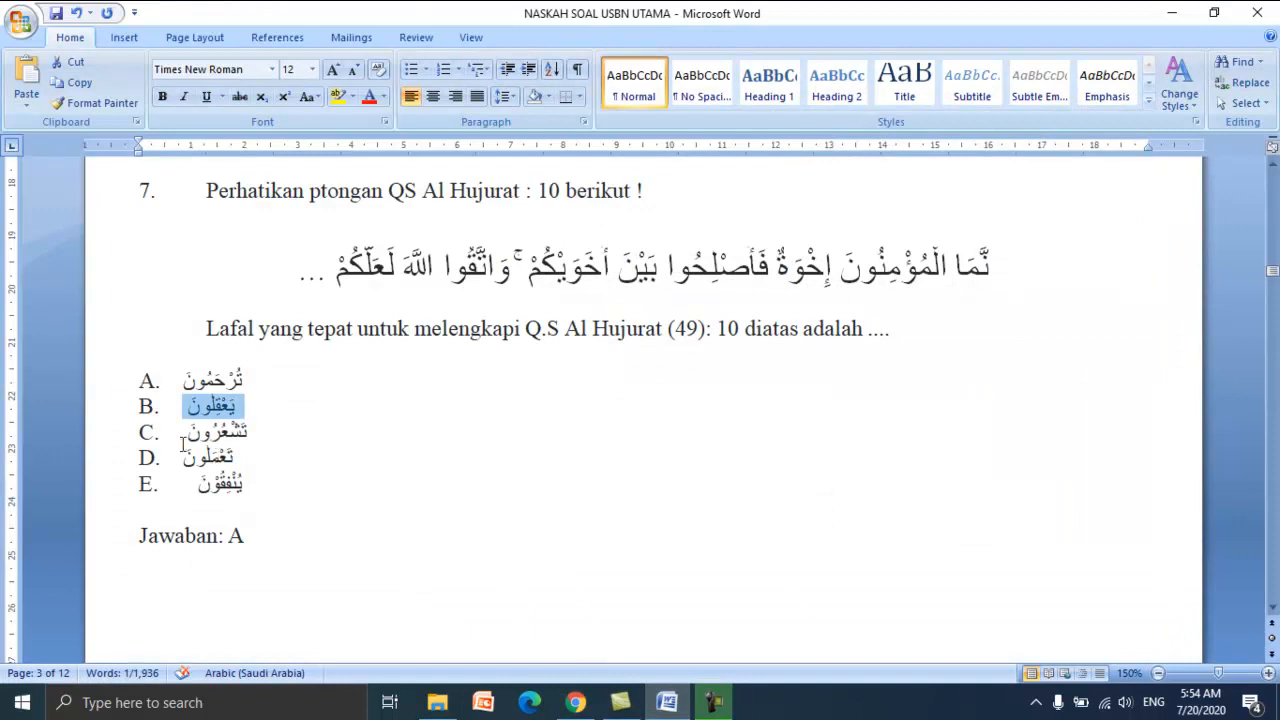
{"action": "left_click_drag", "start_coordinate": [186, 432], "coordinate": [248, 437]}
{"action": "right_click", "coordinate": [248, 437]}
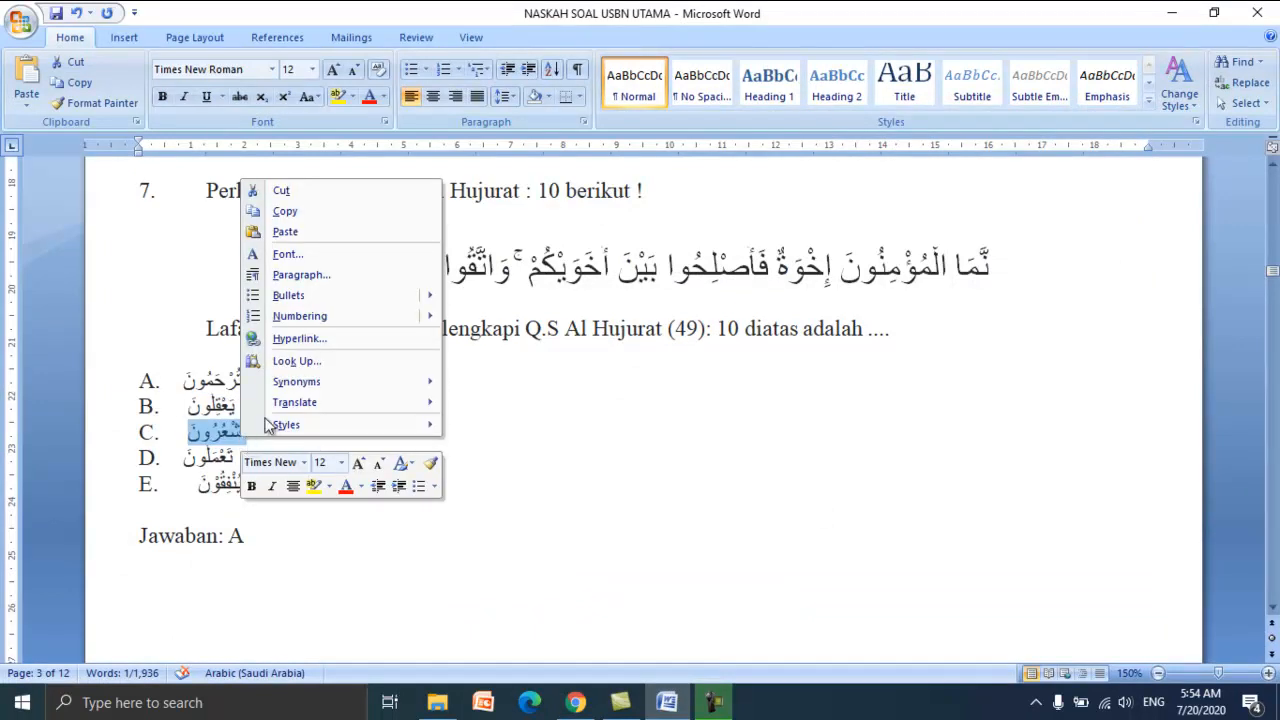
{"action": "left_click", "coordinate": [285, 212]}
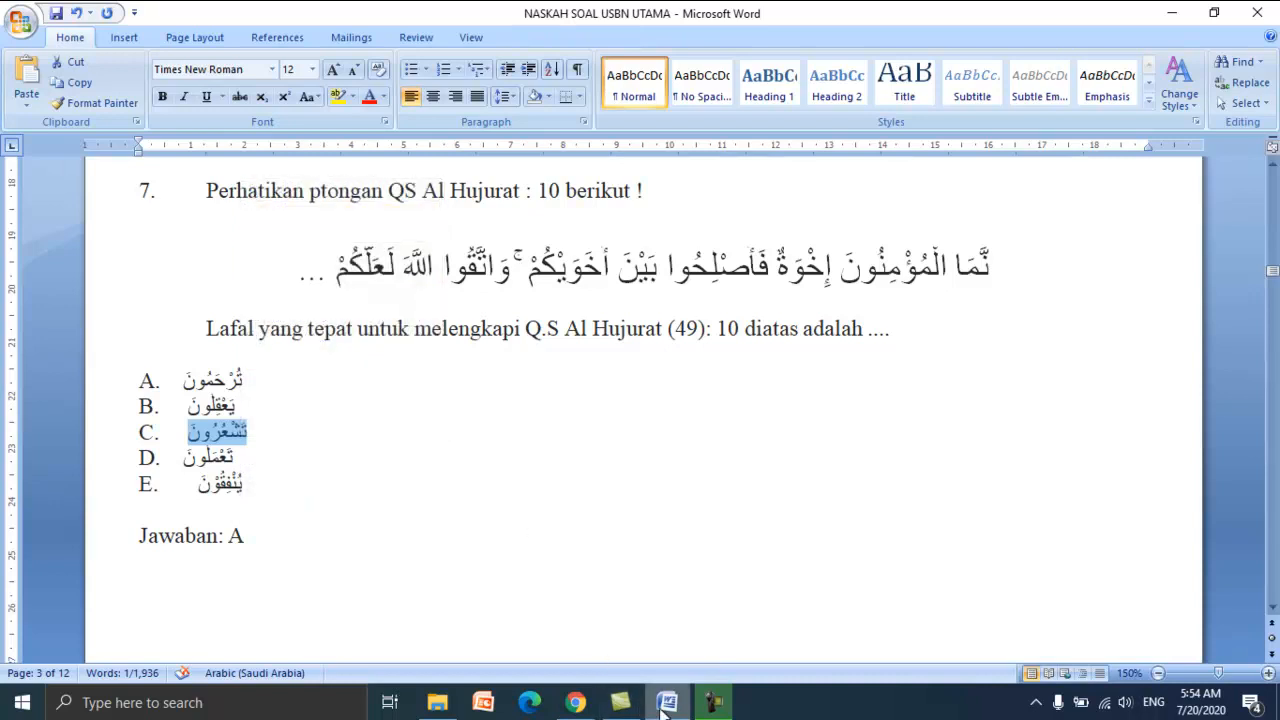
{"action": "left_click", "coordinate": [575, 702]}
{"action": "right_click", "coordinate": [420, 360]}
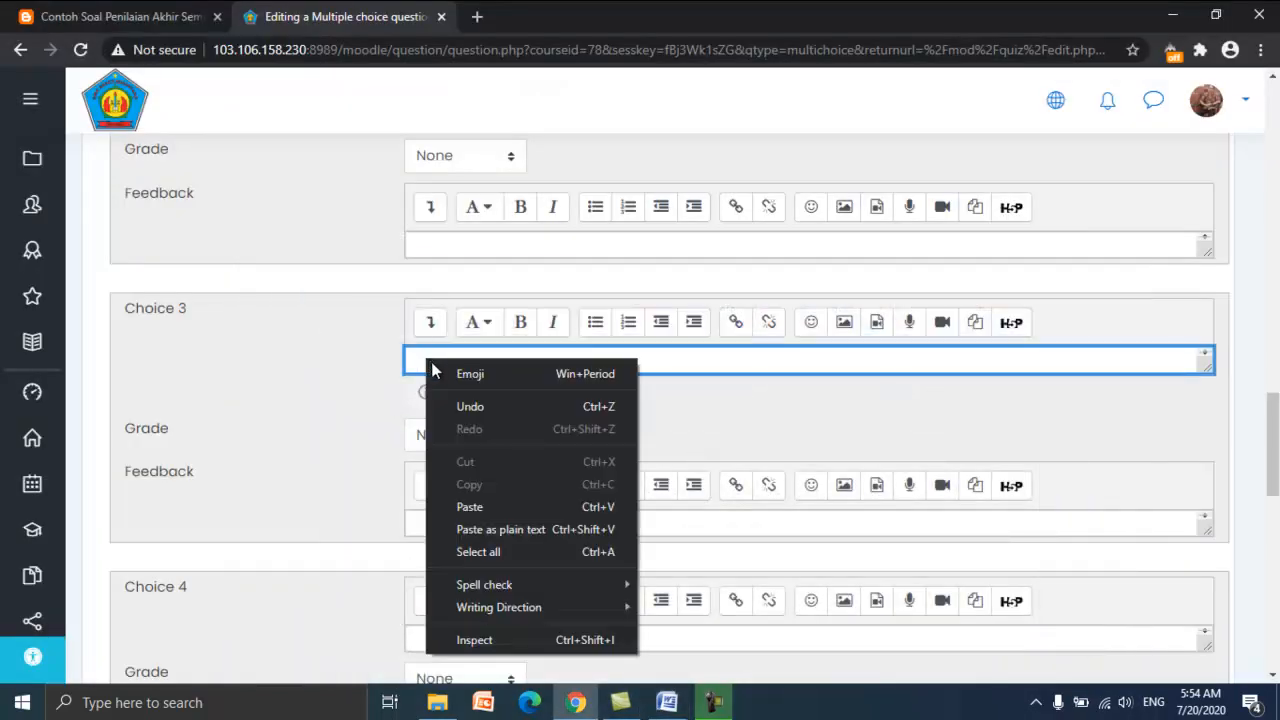
{"action": "left_click", "coordinate": [483, 503]}
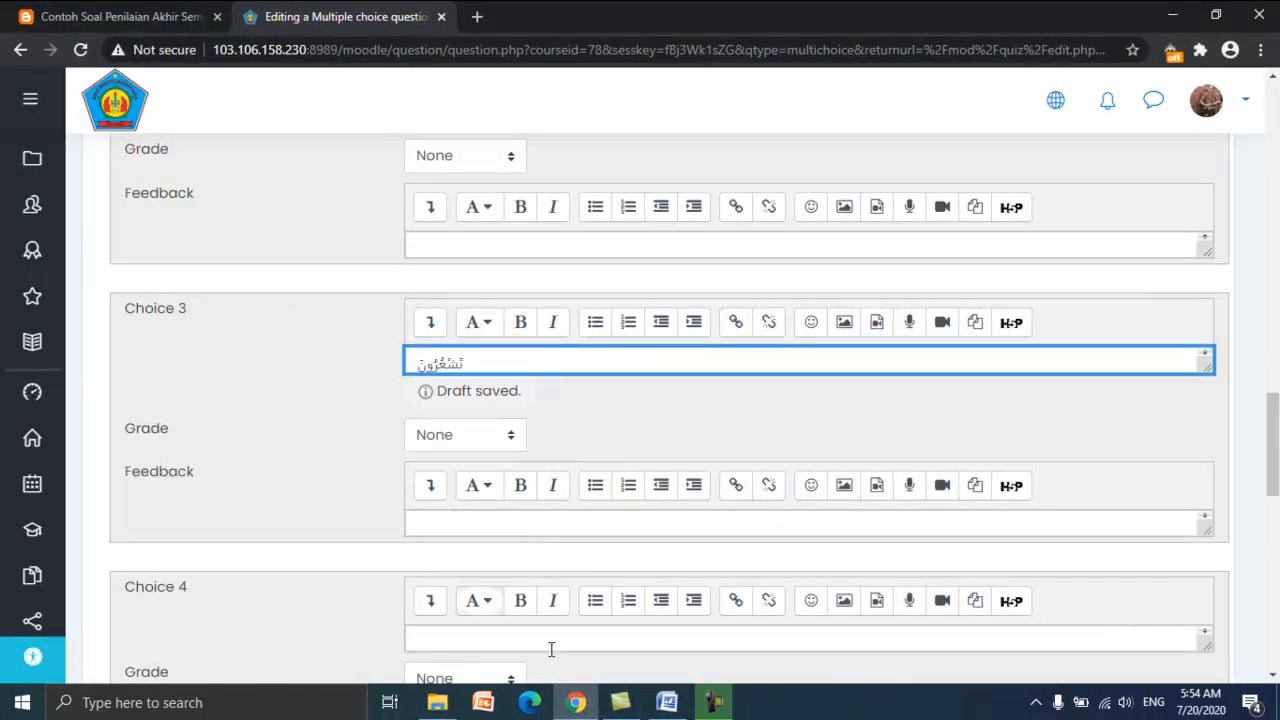
- Copy the Arabic word of answer option D from the Word document and paste it into the Choice 4 answer
{"action": "left_click", "coordinate": [650, 708]}
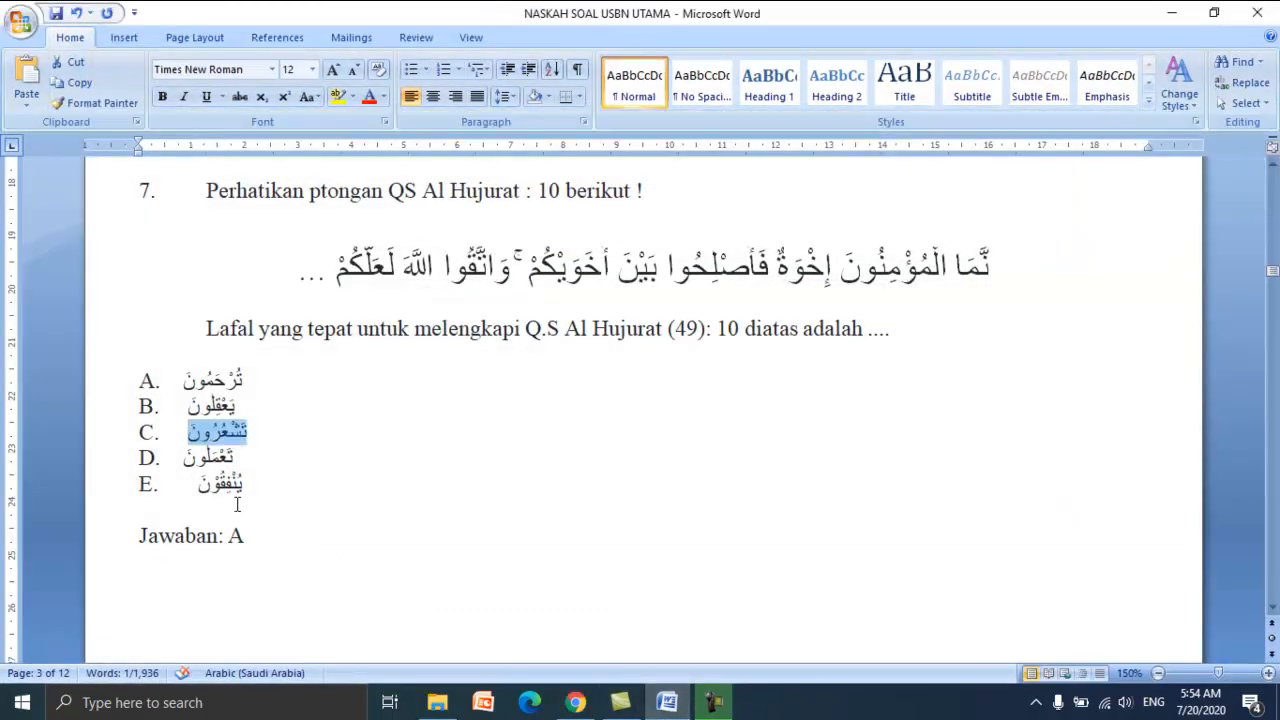
{"action": "left_click_drag", "start_coordinate": [183, 459], "coordinate": [228, 458]}
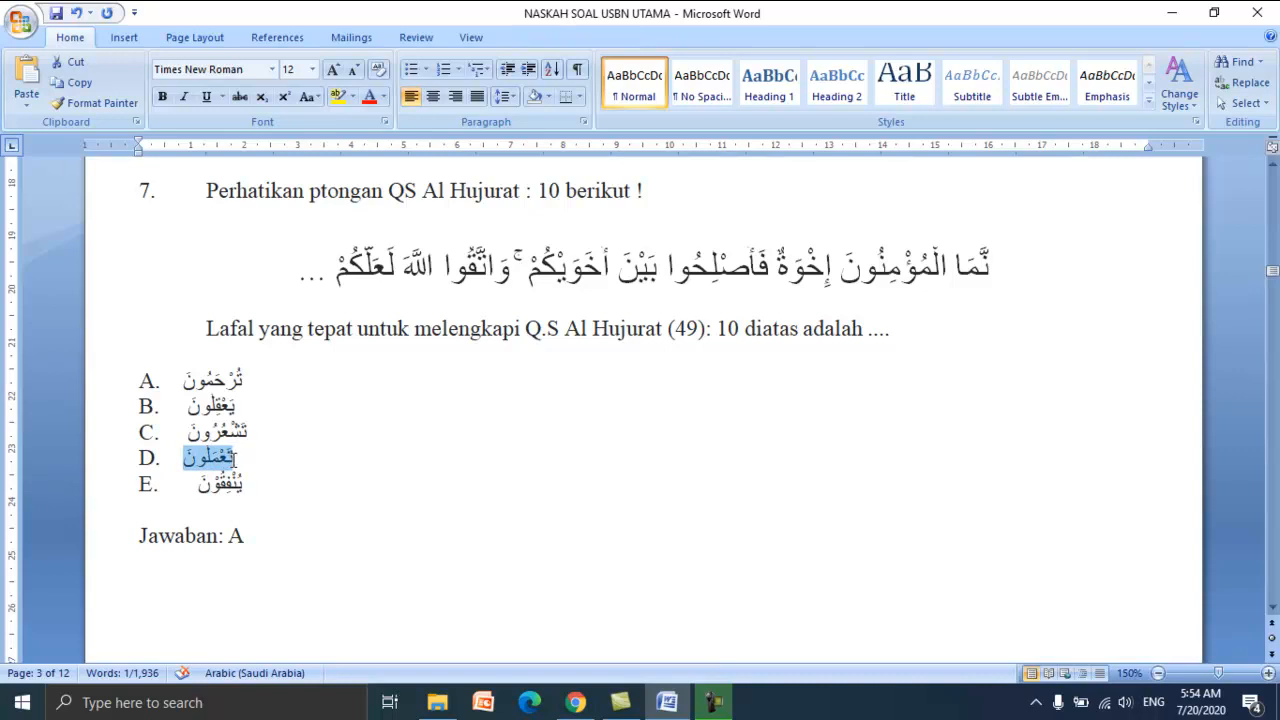
{"action": "right_click", "coordinate": [229, 459]}
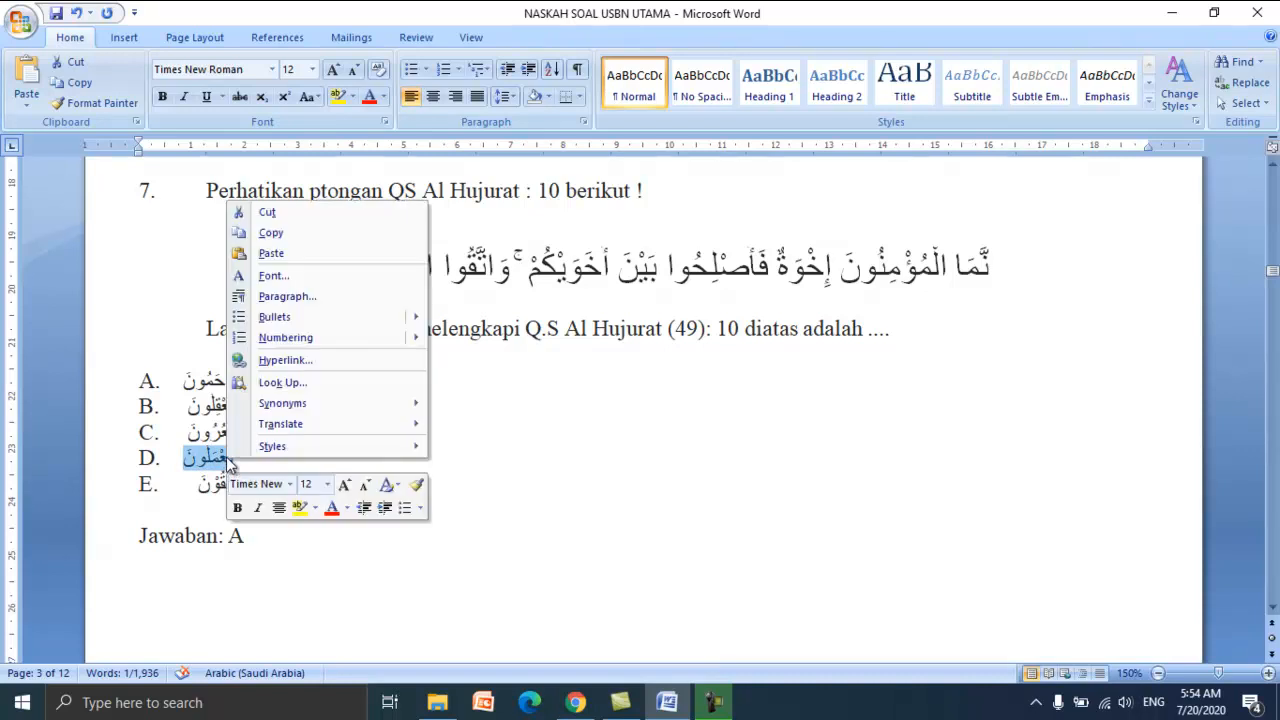
{"action": "left_click", "coordinate": [268, 232]}
{"action": "left_click", "coordinate": [575, 702]}
{"action": "scroll", "coordinate": [483, 530], "scroll_direction": "down", "scroll_amount": 1}
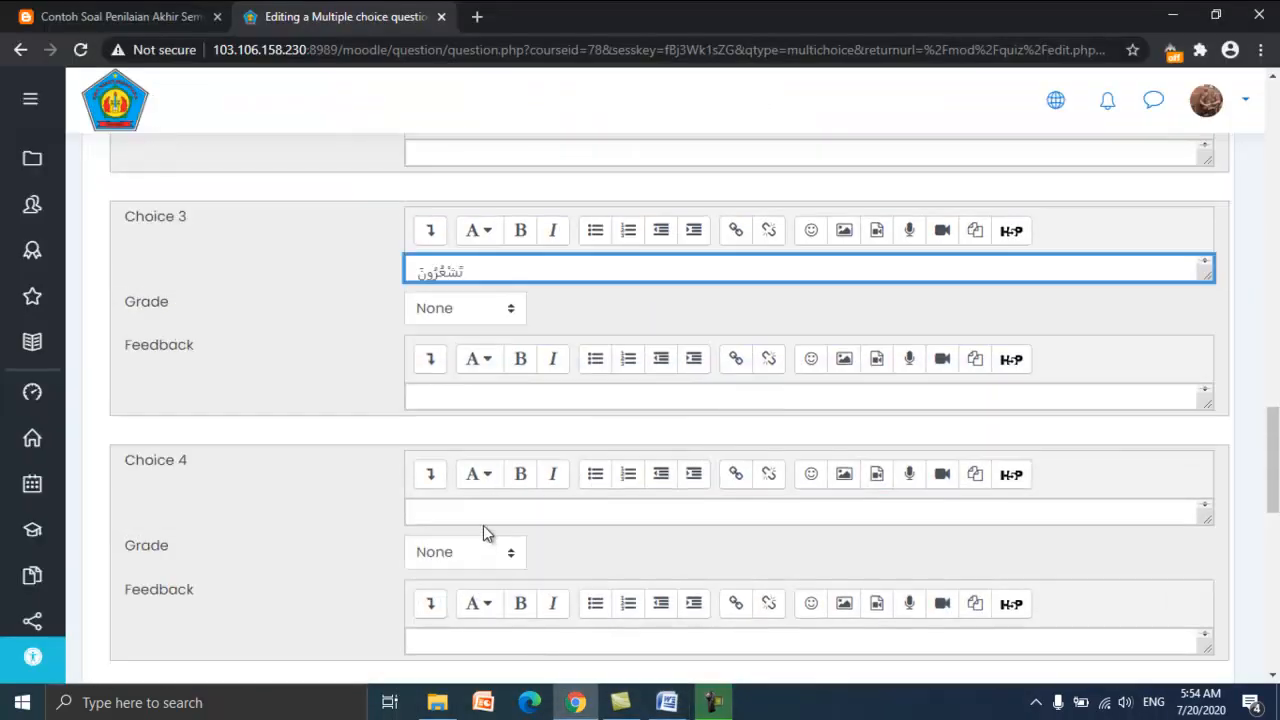
{"action": "scroll", "coordinate": [483, 525], "scroll_direction": "down", "scroll_amount": 1}
{"action": "left_click", "coordinate": [438, 420]}
{"action": "right_click", "coordinate": [438, 421]}
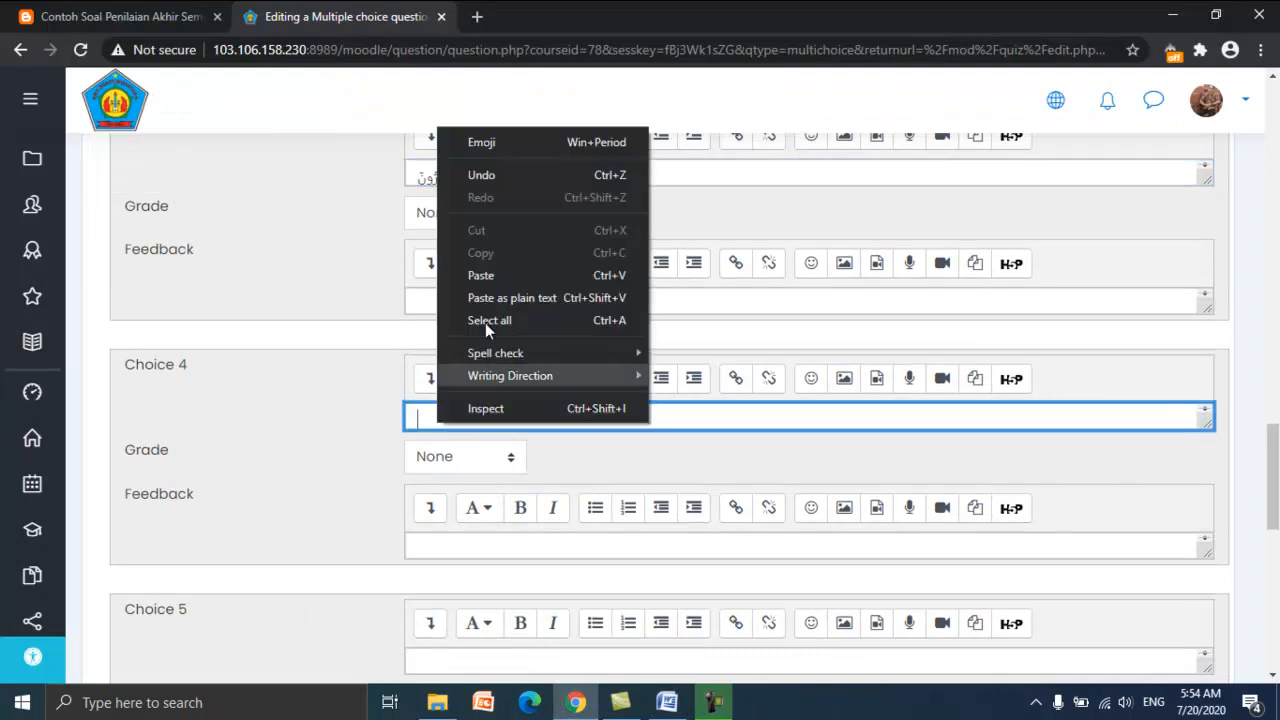
{"action": "left_click", "coordinate": [496, 275]}
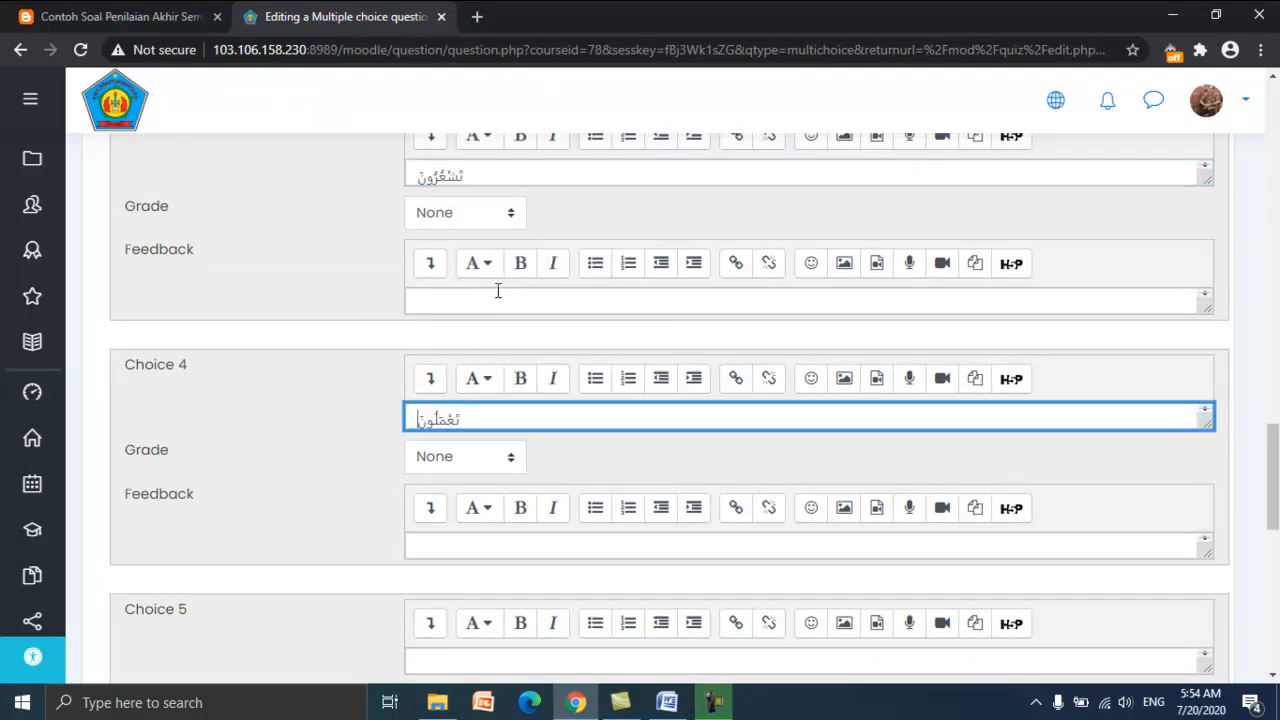
- Copy the Arabic word of answer option E from the Word document and paste it into the Choice 5 answer
{"action": "scroll", "coordinate": [479, 673], "scroll_direction": "down", "scroll_amount": 2}
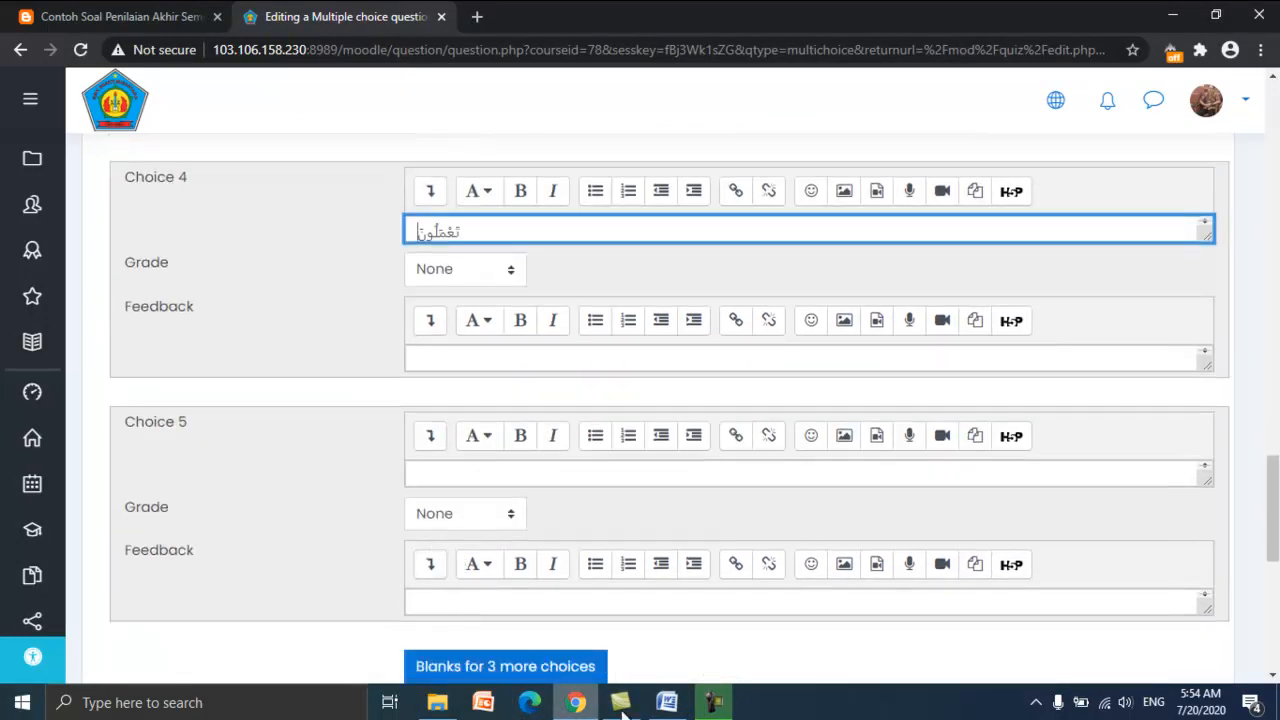
{"action": "left_click", "coordinate": [664, 708]}
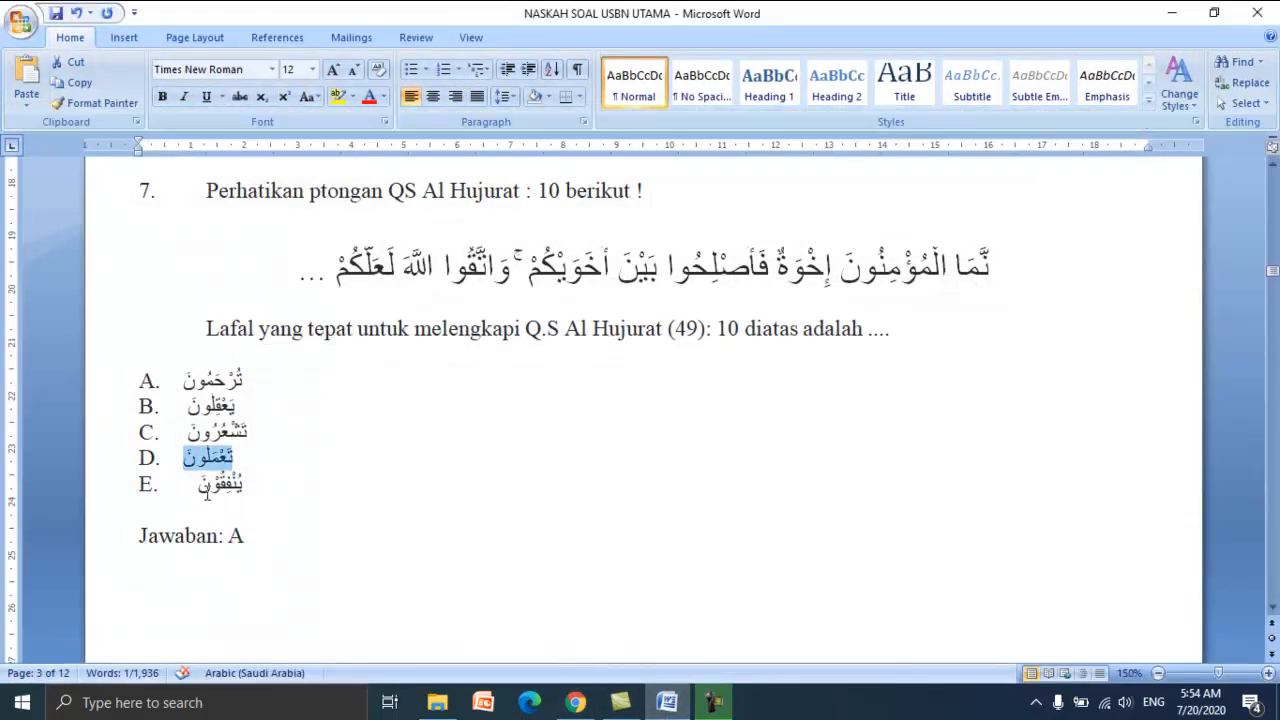
{"action": "left_click_drag", "start_coordinate": [207, 488], "coordinate": [248, 487]}
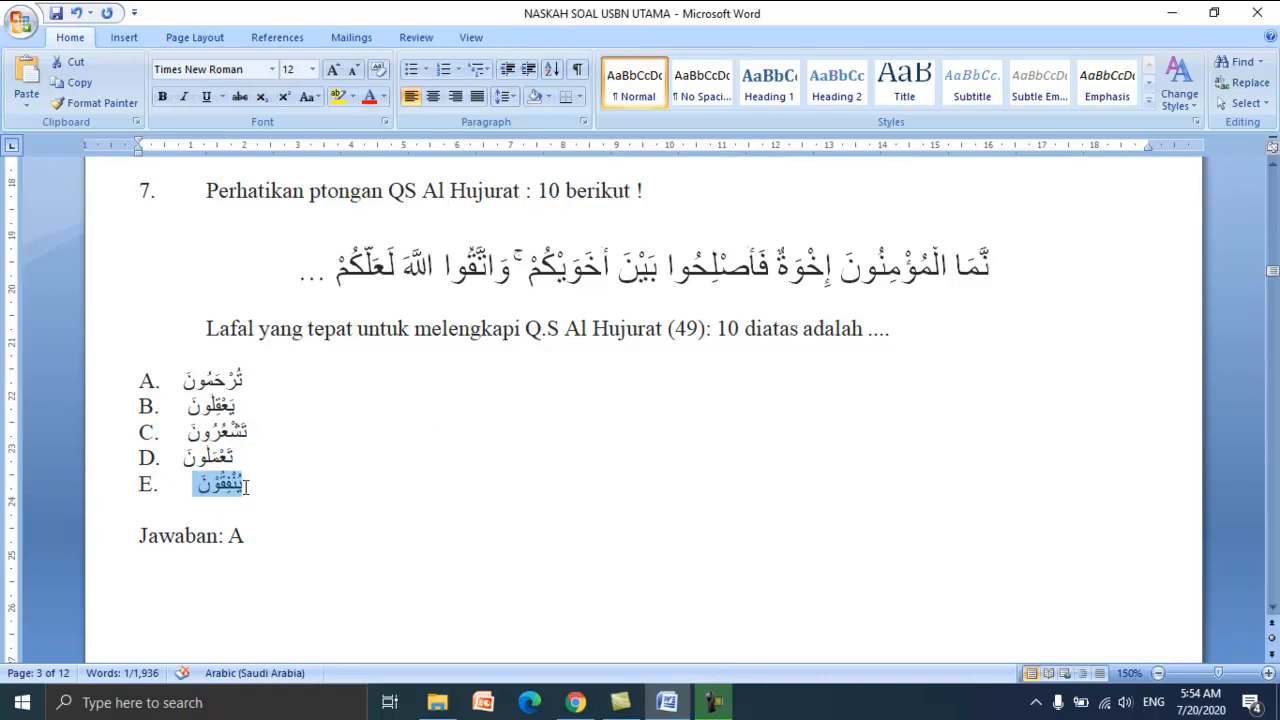
{"action": "right_click", "coordinate": [231, 488]}
{"action": "left_click", "coordinate": [304, 258]}
{"action": "left_click", "coordinate": [667, 703]}
{"action": "left_click", "coordinate": [667, 703]}
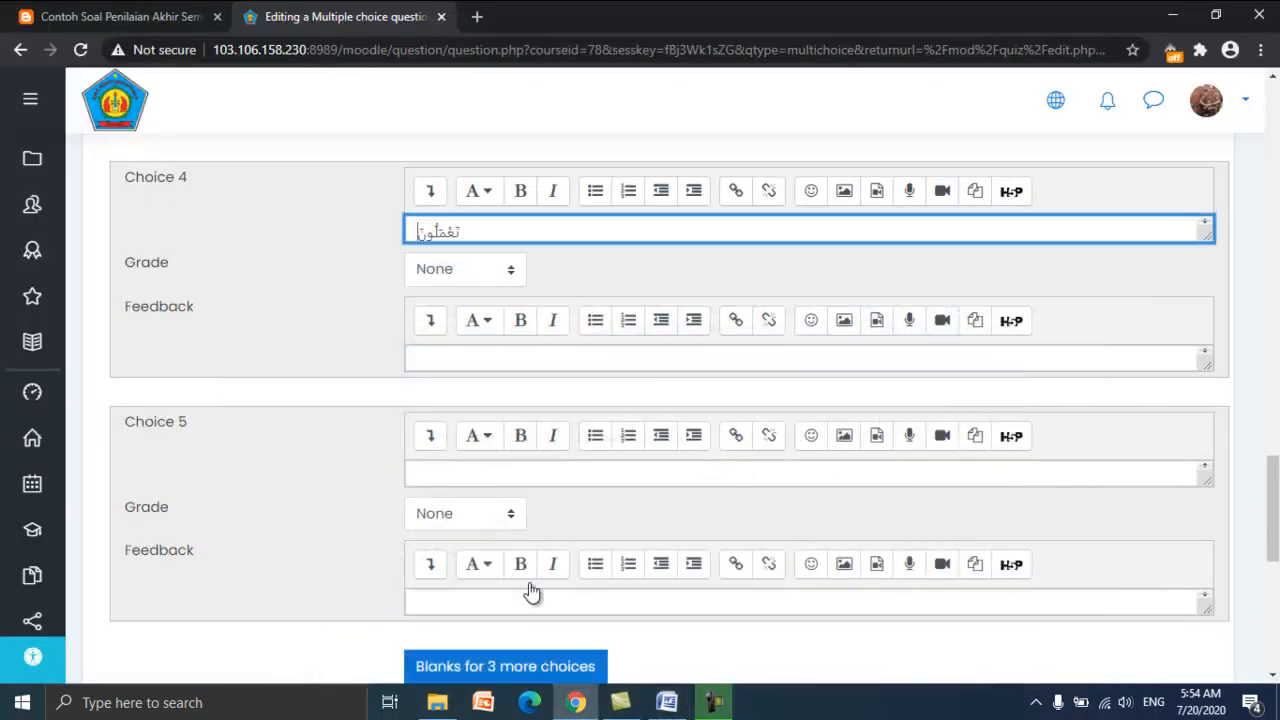
{"action": "left_click", "coordinate": [489, 472]}
{"action": "right_click", "coordinate": [487, 472]}
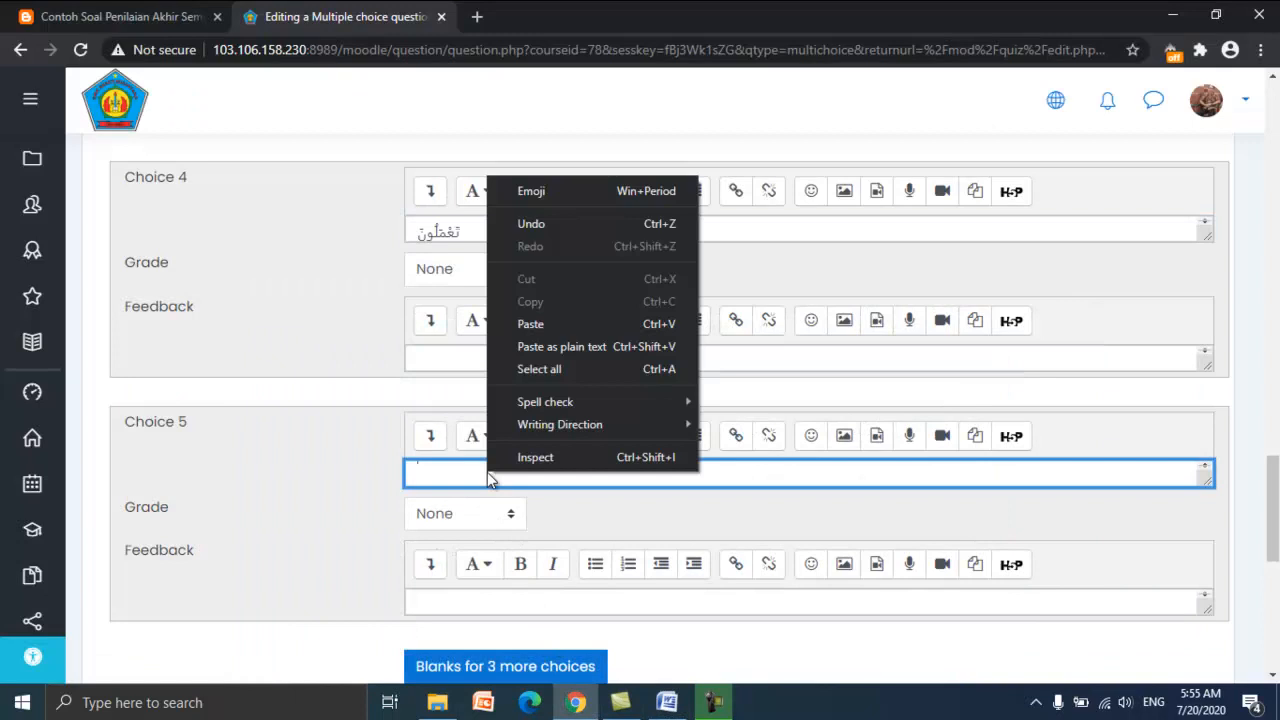
{"action": "left_click", "coordinate": [544, 326]}
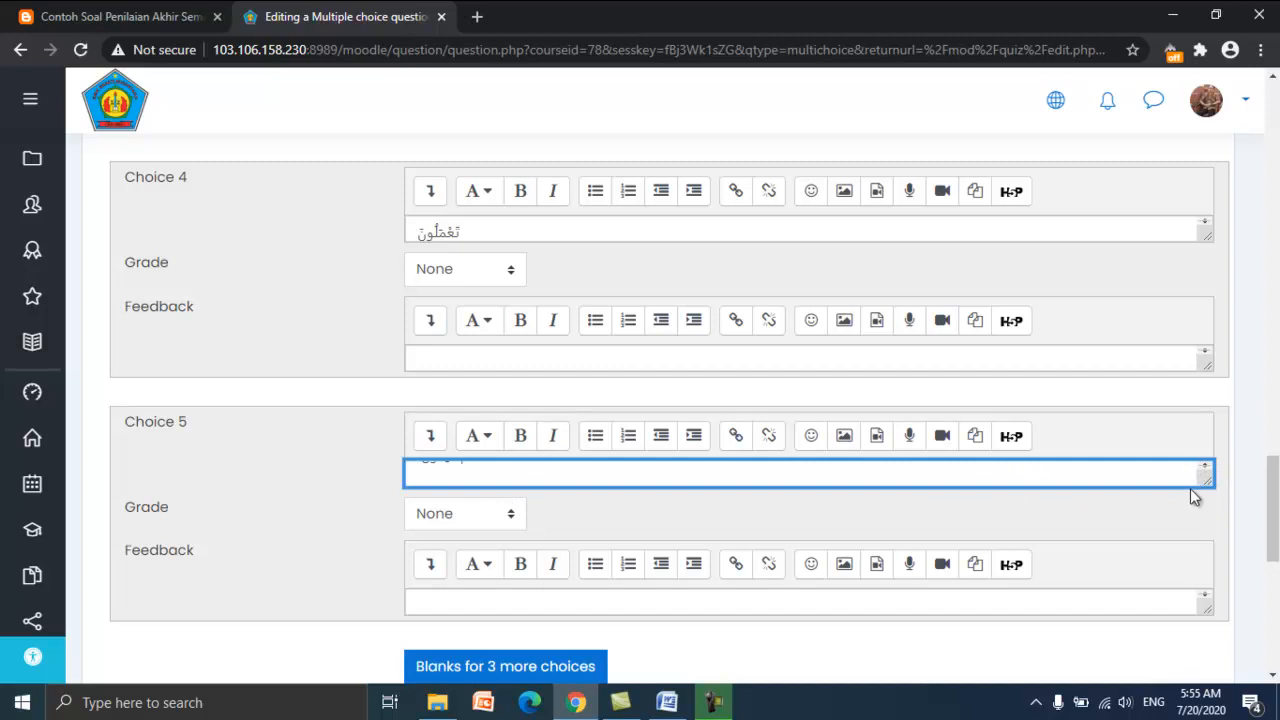
- Enlarge the Choice 5 answer box and format its Arabic word as Heading (medium)
{"action": "left_click_drag", "start_coordinate": [1205, 481], "coordinate": [1205, 515]}
{"action": "left_click_drag", "start_coordinate": [517, 502], "coordinate": [380, 490]}
{"action": "left_click", "coordinate": [484, 438]}
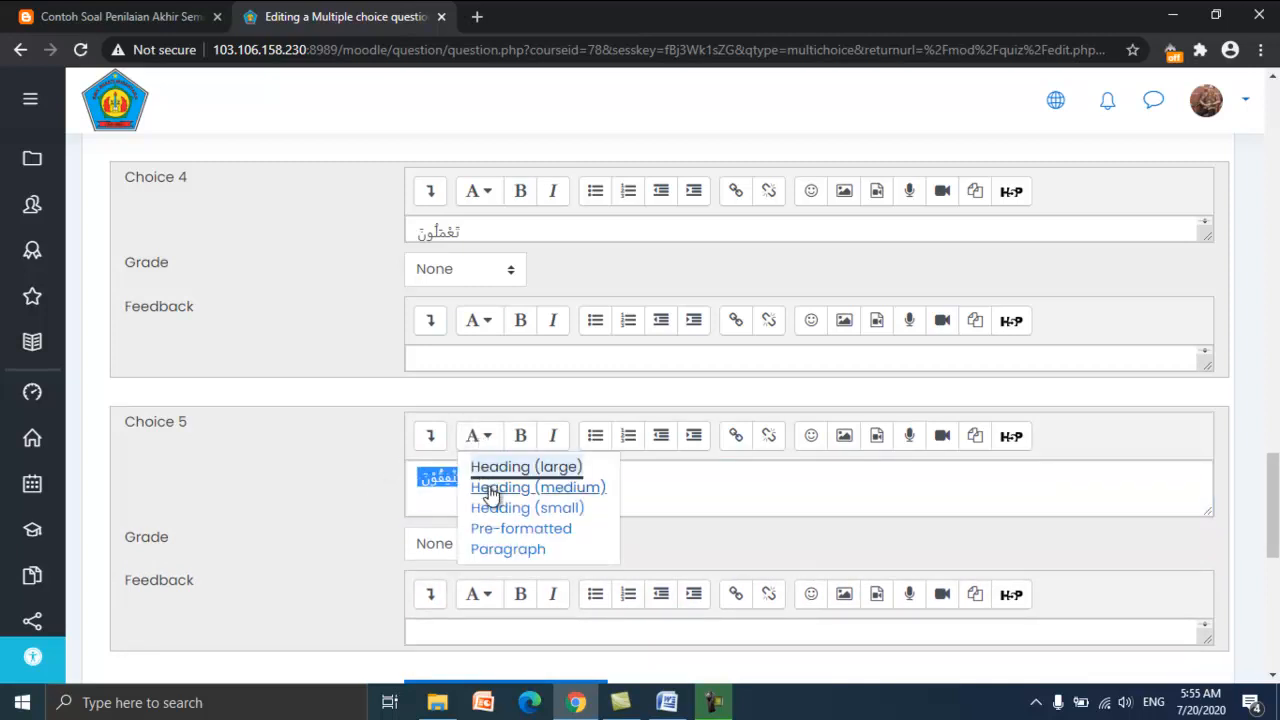
{"action": "left_click", "coordinate": [488, 486]}
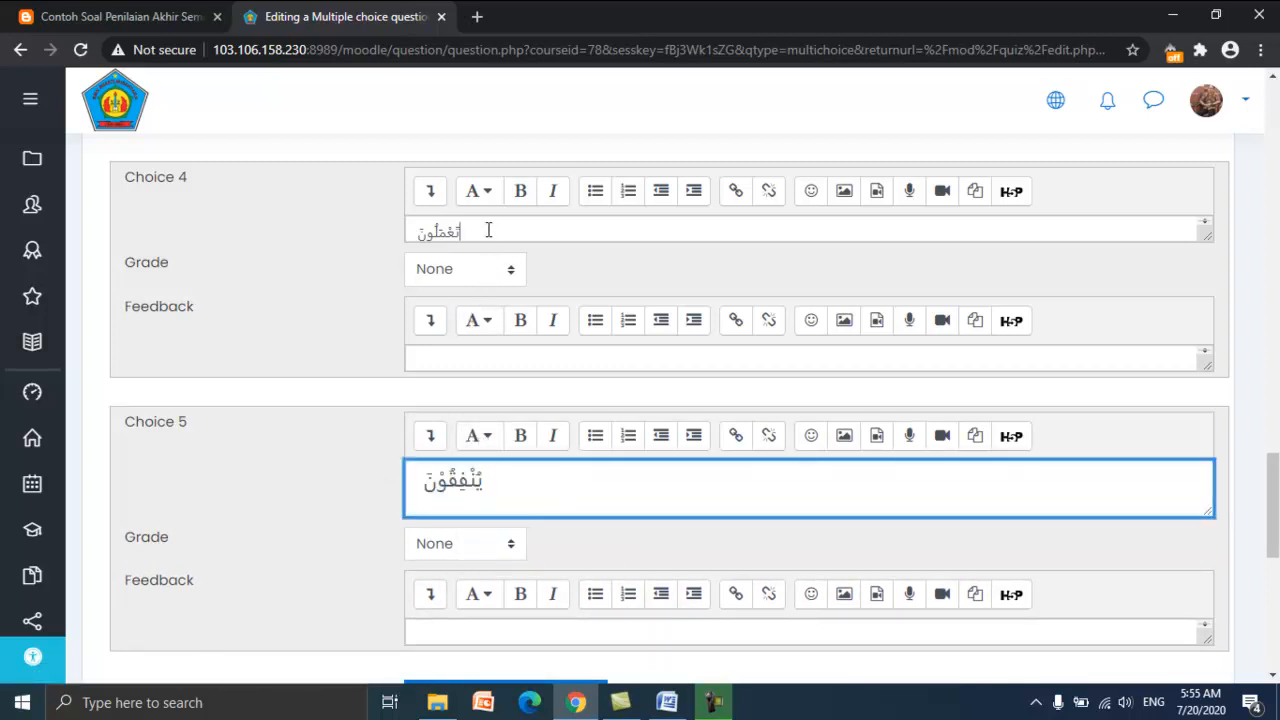
- Format the Arabic word in the Choice 4 answer as Heading (medium)
{"action": "left_click_drag", "start_coordinate": [489, 229], "coordinate": [398, 243]}
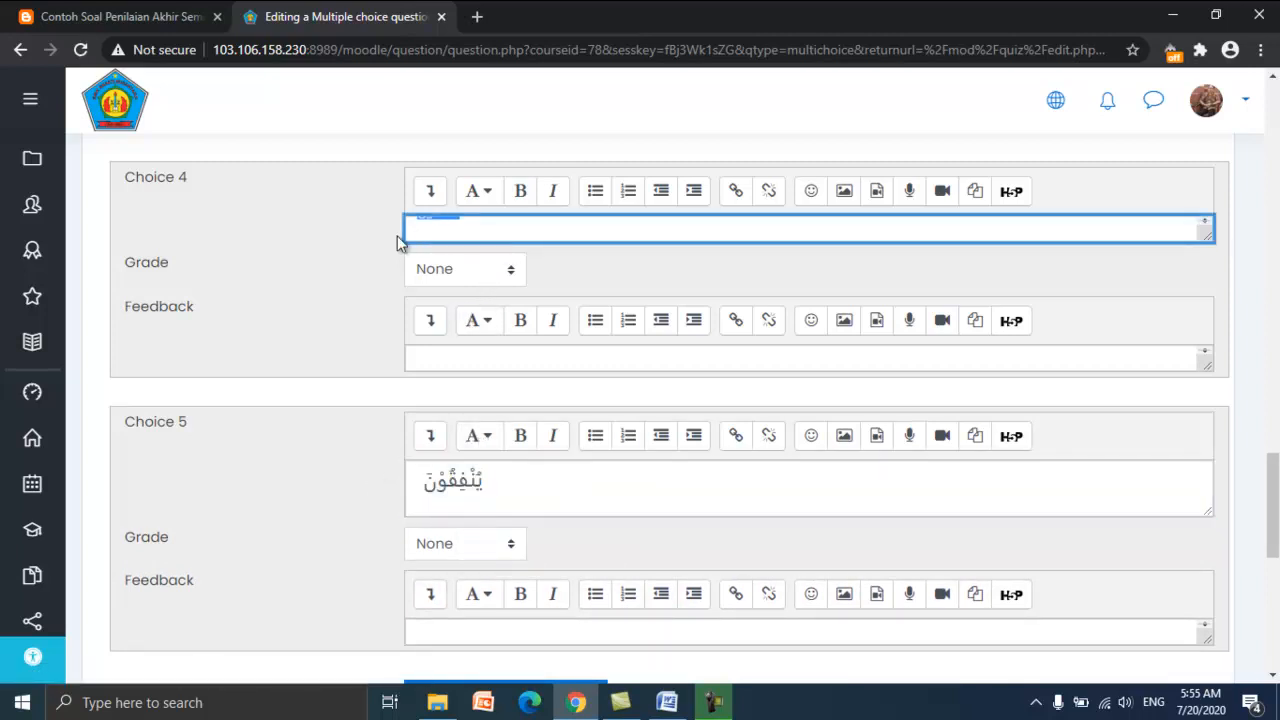
{"action": "left_click", "coordinate": [479, 191]}
{"action": "left_click", "coordinate": [508, 247]}
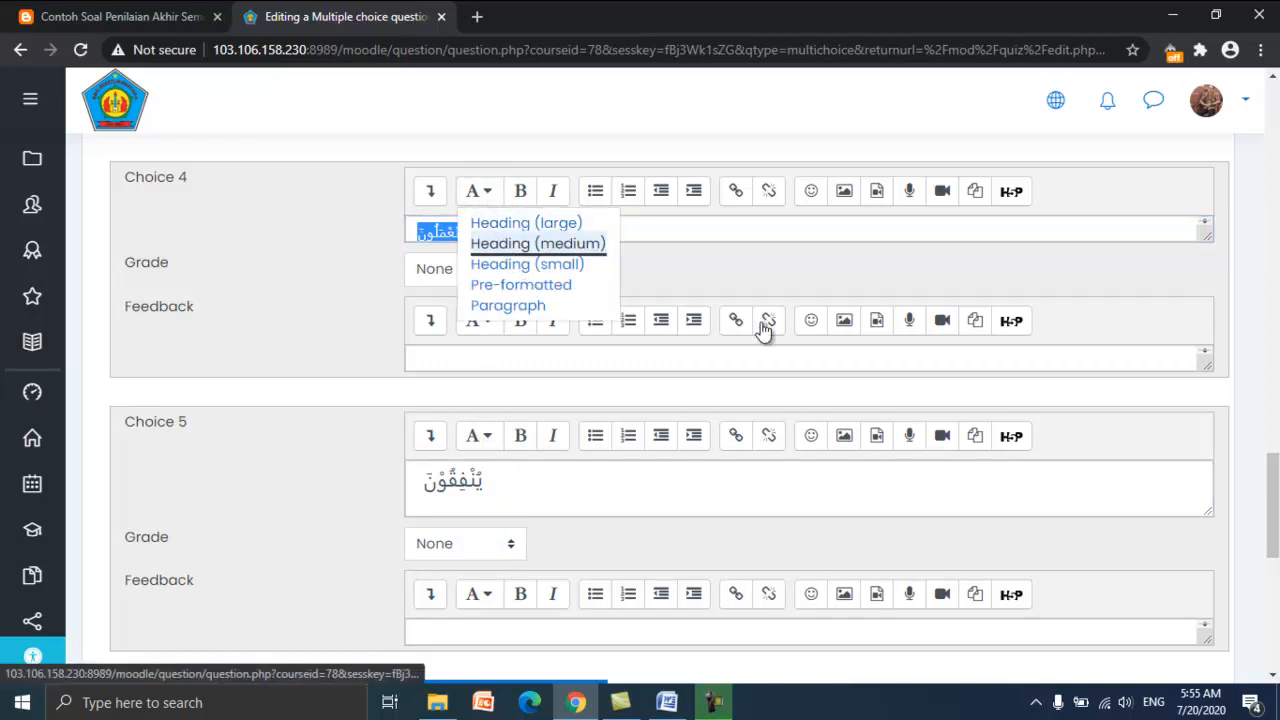
- Format the Arabic word in the Choice 3 answer as Heading (medium) and make its answer box taller
{"action": "scroll", "coordinate": [1258, 451], "scroll_direction": "up", "scroll_amount": 5}
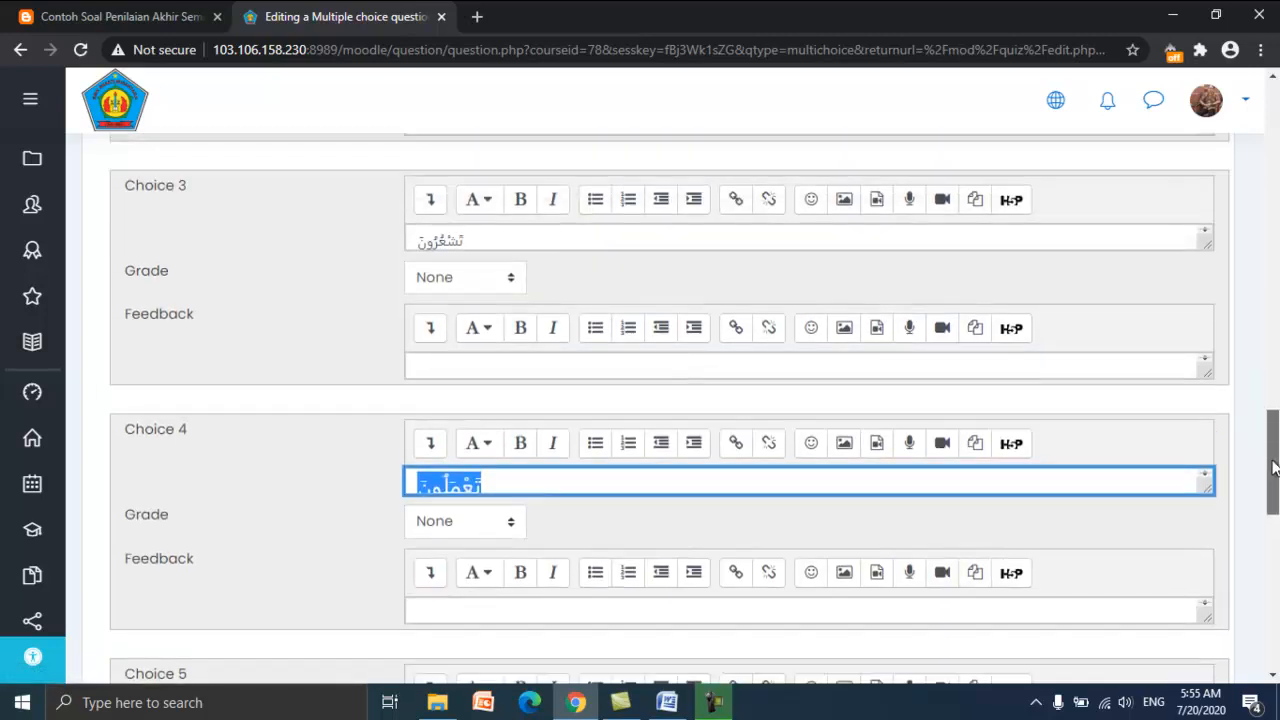
{"action": "left_click_drag", "start_coordinate": [478, 423], "coordinate": [389, 431]}
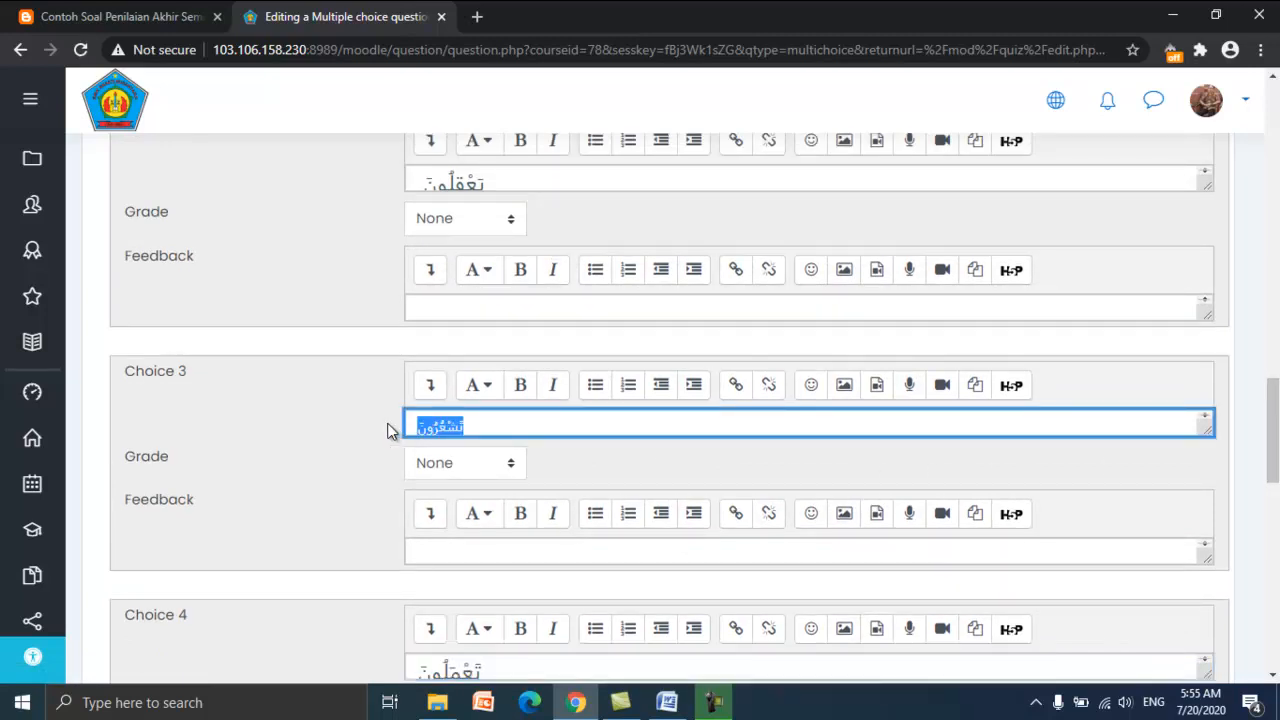
{"action": "left_click", "coordinate": [479, 385]}
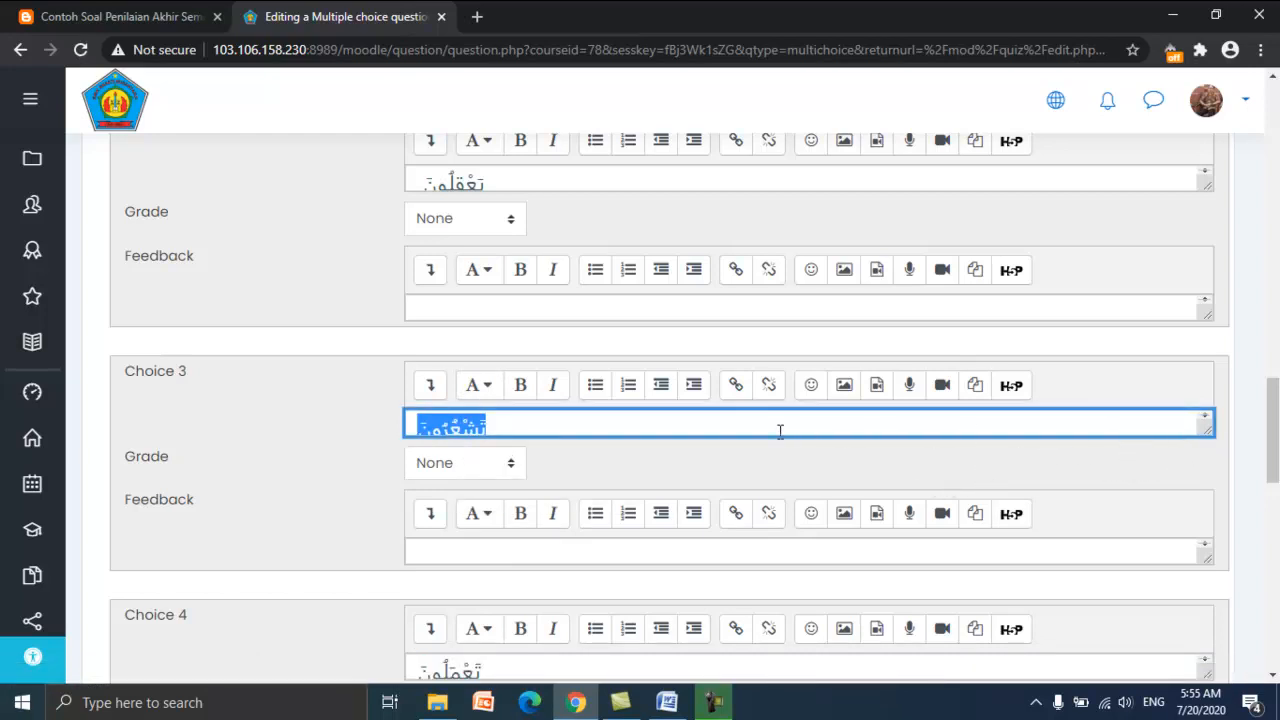
{"action": "left_click", "coordinate": [1150, 421]}
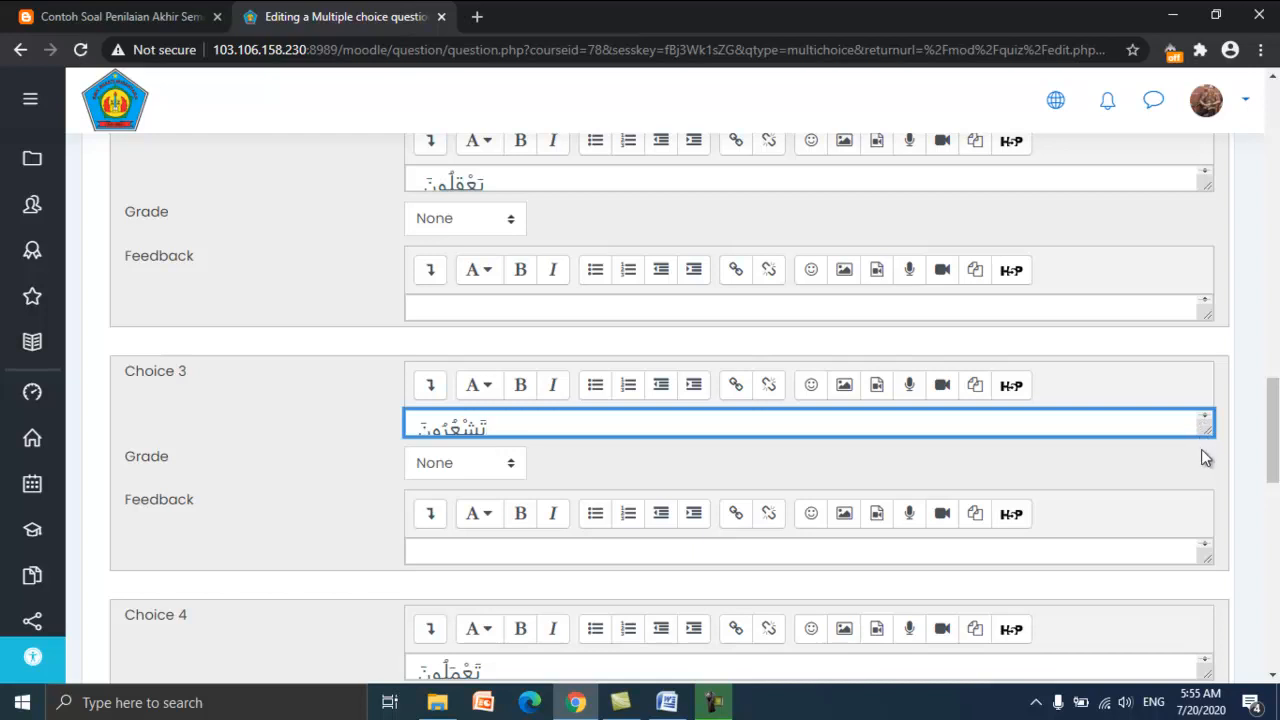
{"action": "left_click_drag", "start_coordinate": [1202, 432], "coordinate": [1203, 463]}
- Check question 7's answer key in the Word document and set the Grade of Choice 1 to 100%
{"action": "scroll", "coordinate": [1051, 420], "scroll_direction": "up", "scroll_amount": 3}
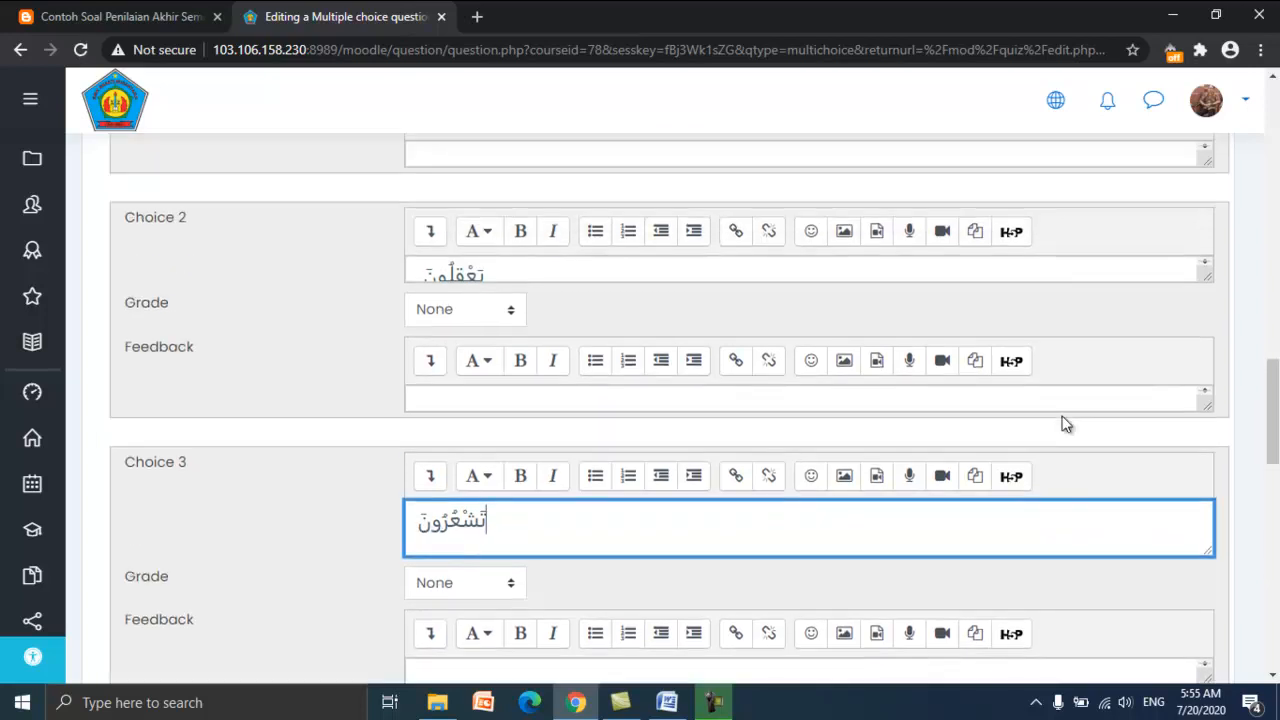
{"action": "scroll", "coordinate": [1066, 424], "scroll_direction": "up", "scroll_amount": 3}
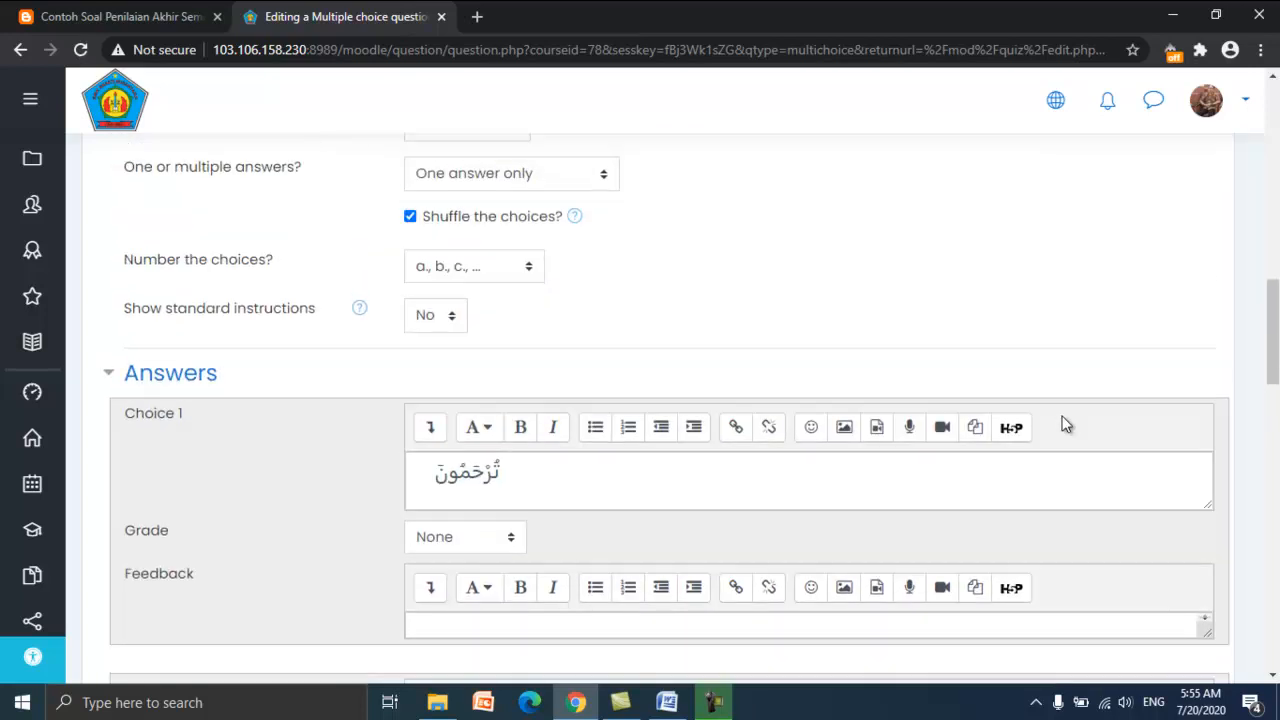
{"action": "scroll", "coordinate": [1066, 424], "scroll_direction": "down", "scroll_amount": 3}
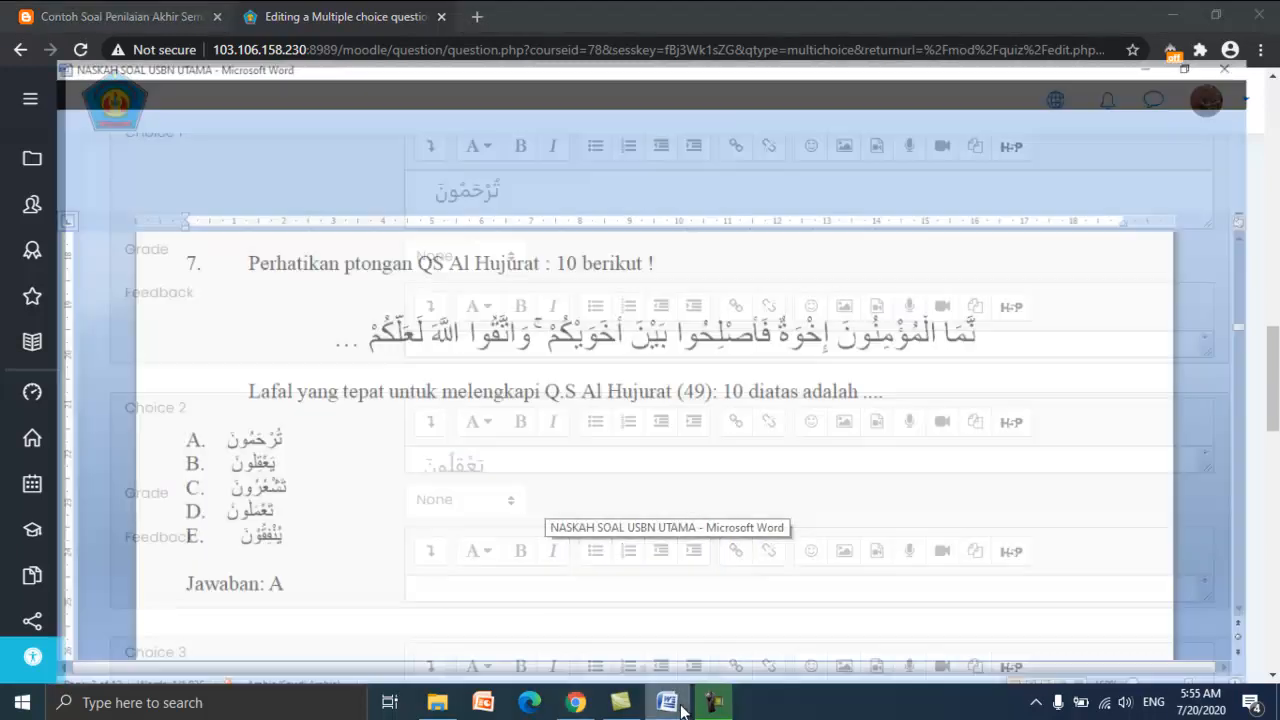
{"action": "left_click", "coordinate": [668, 610]}
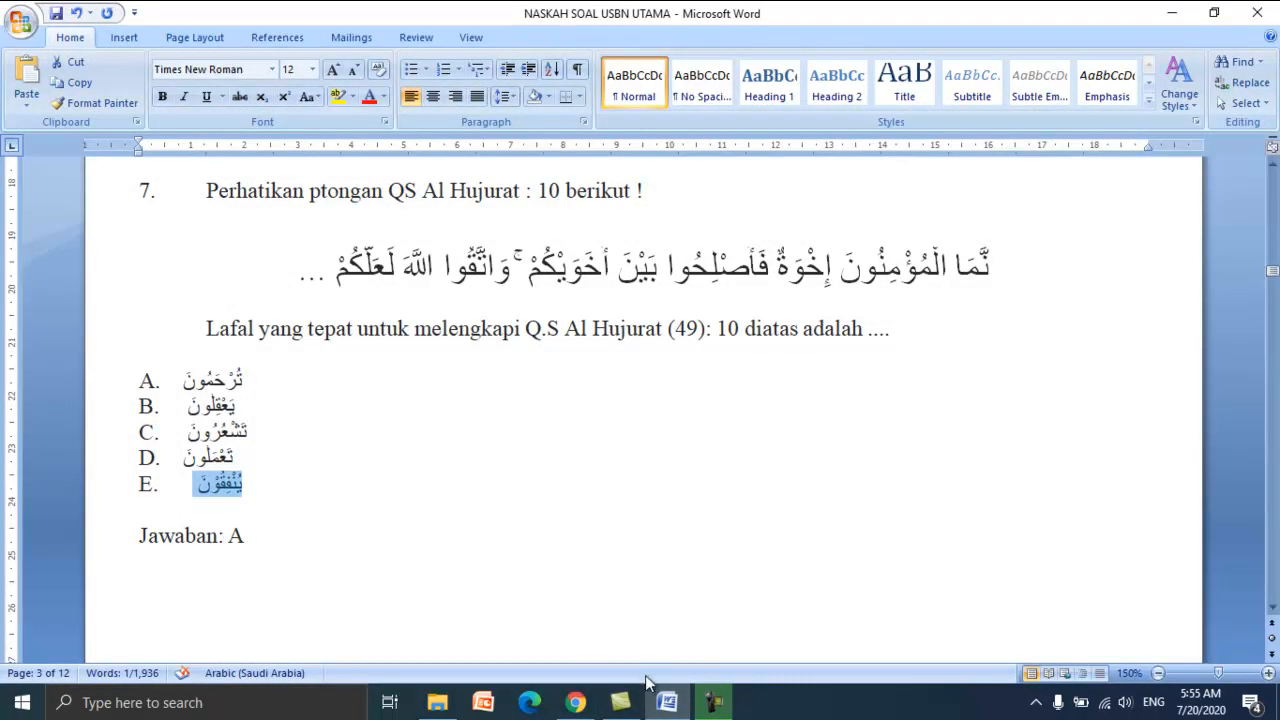
{"action": "left_click", "coordinate": [575, 702]}
{"action": "scroll", "coordinate": [578, 509], "scroll_direction": "up", "scroll_amount": 4}
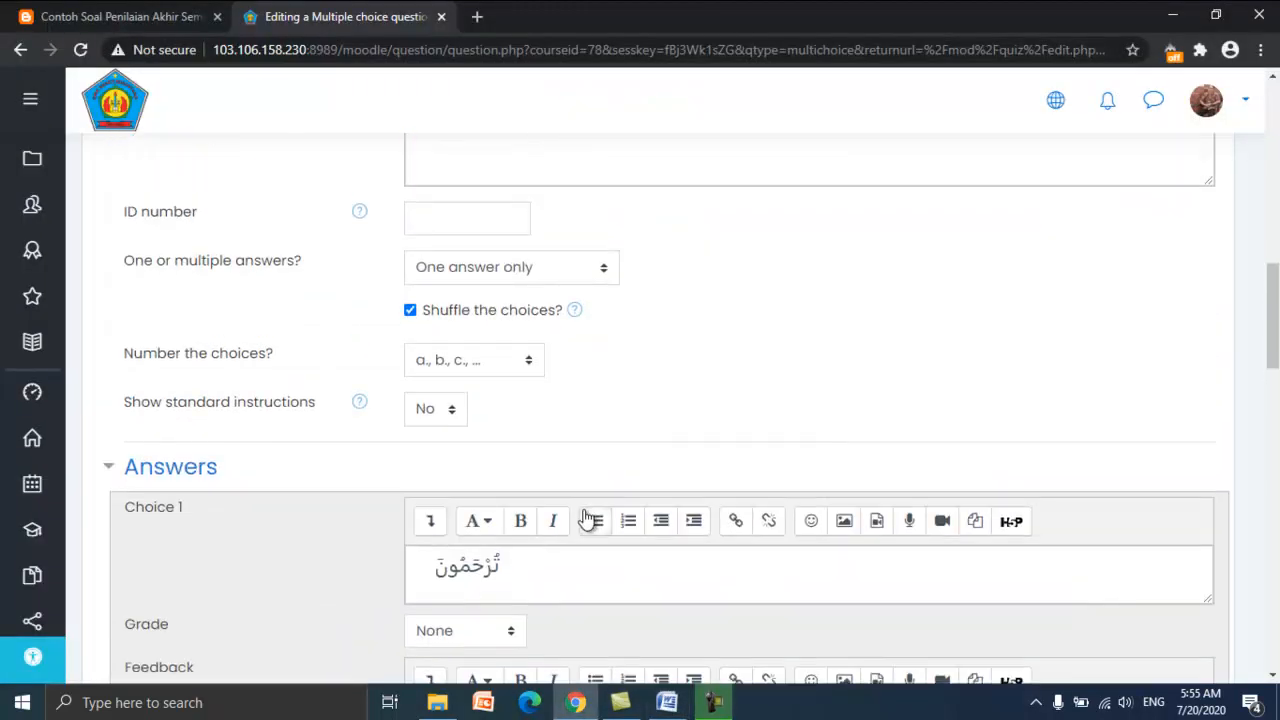
{"action": "scroll", "coordinate": [588, 518], "scroll_direction": "down", "scroll_amount": 3}
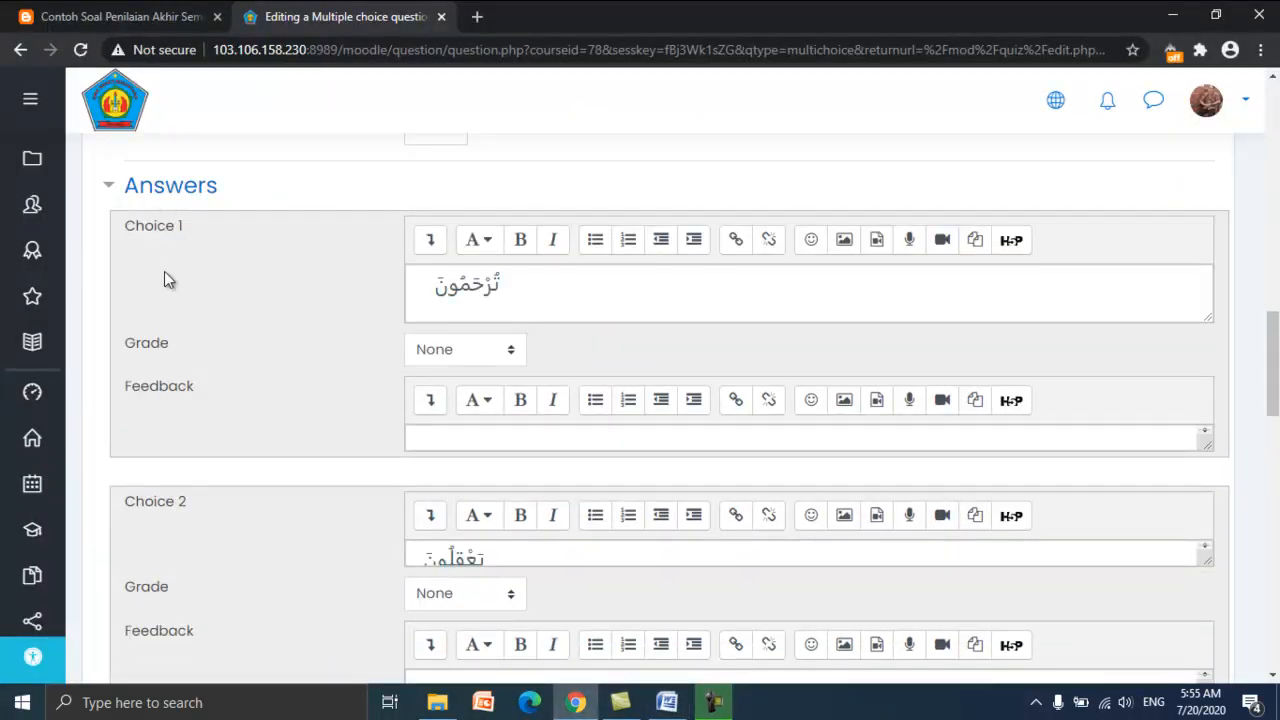
{"action": "left_click", "coordinate": [514, 351]}
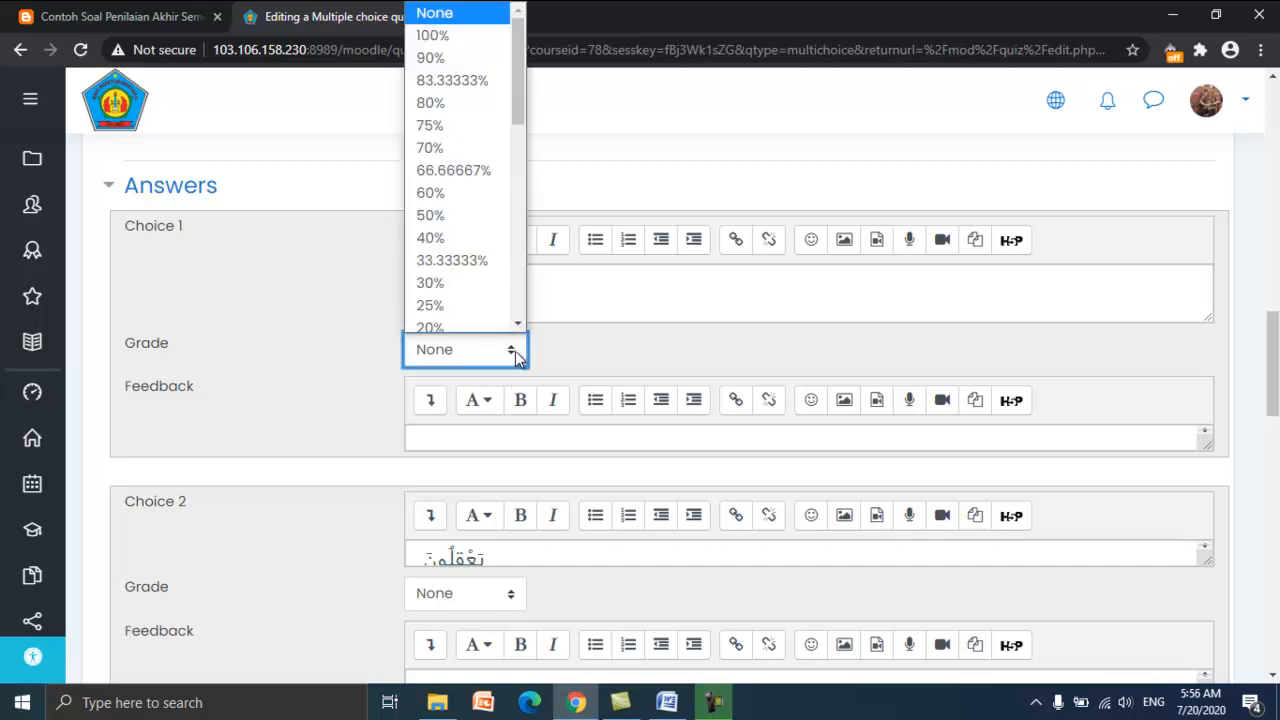
{"action": "left_click", "coordinate": [474, 40]}
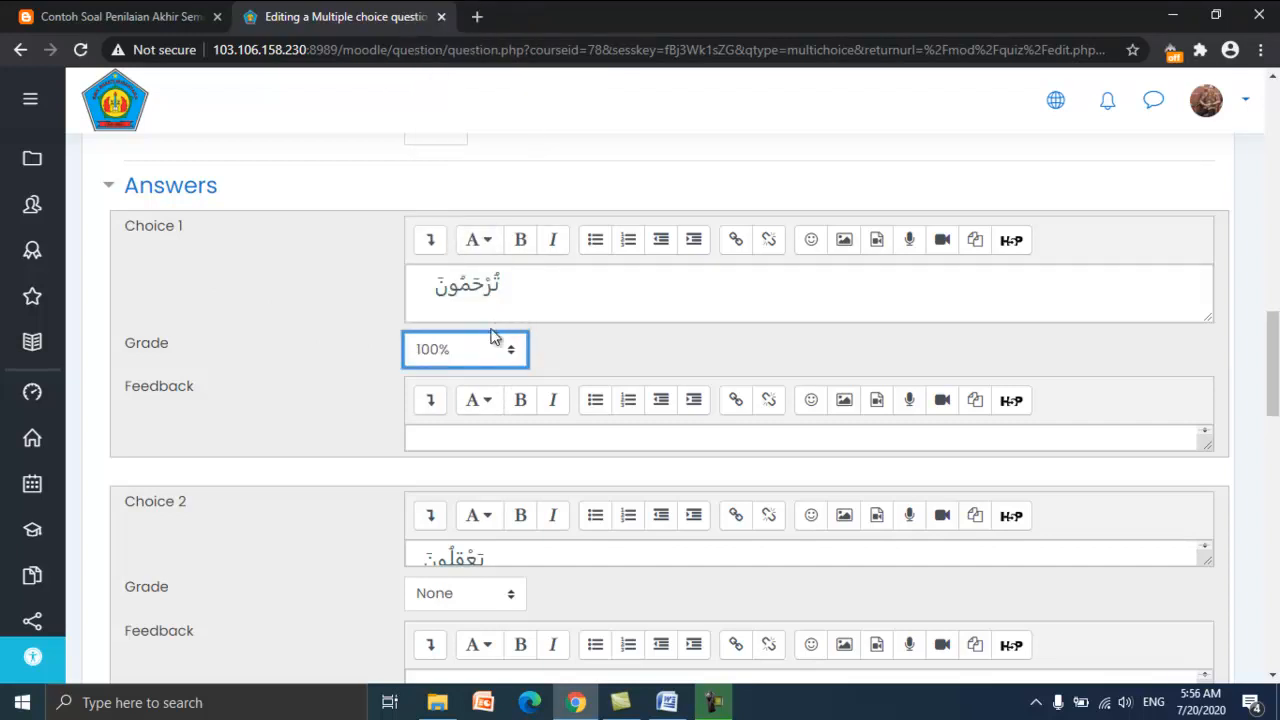
{"action": "scroll", "coordinate": [551, 466], "scroll_direction": "down", "scroll_amount": 3}
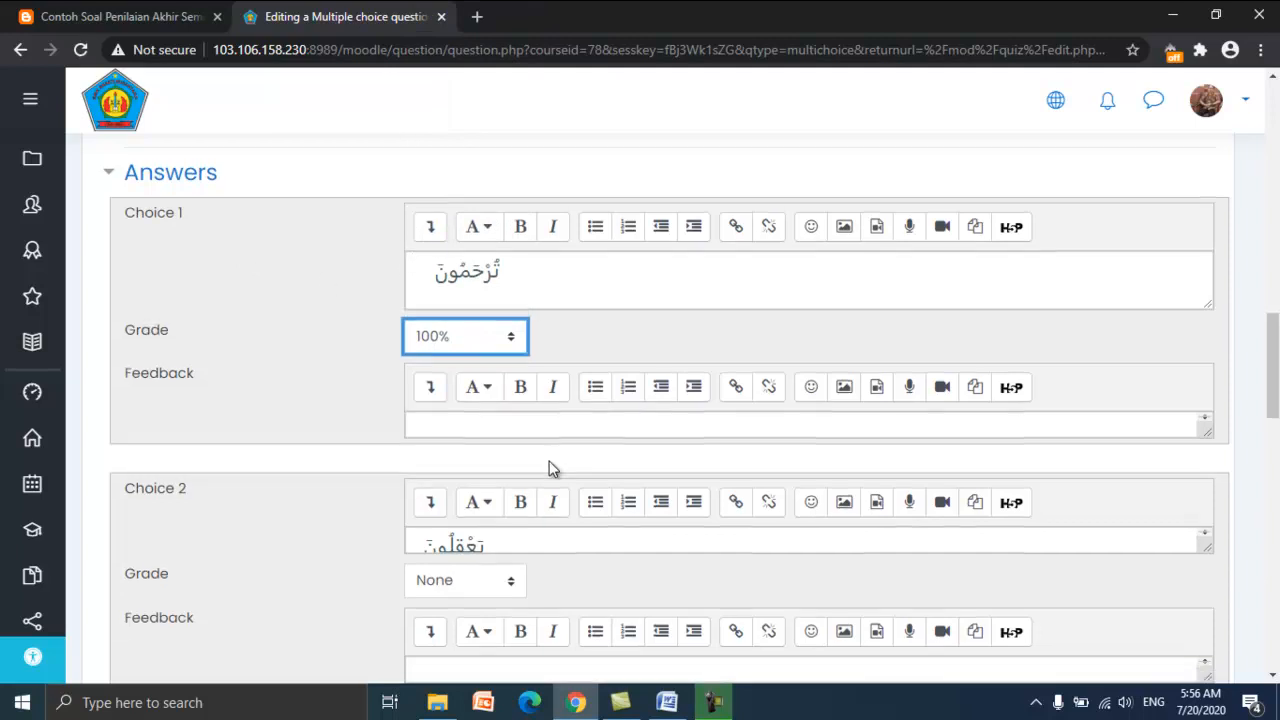
- Review the question text and all five answer choices, then save the QS. AL Hujurat question while continuing to edit it
{"action": "scroll", "coordinate": [426, 440], "scroll_direction": "down", "scroll_amount": 2}
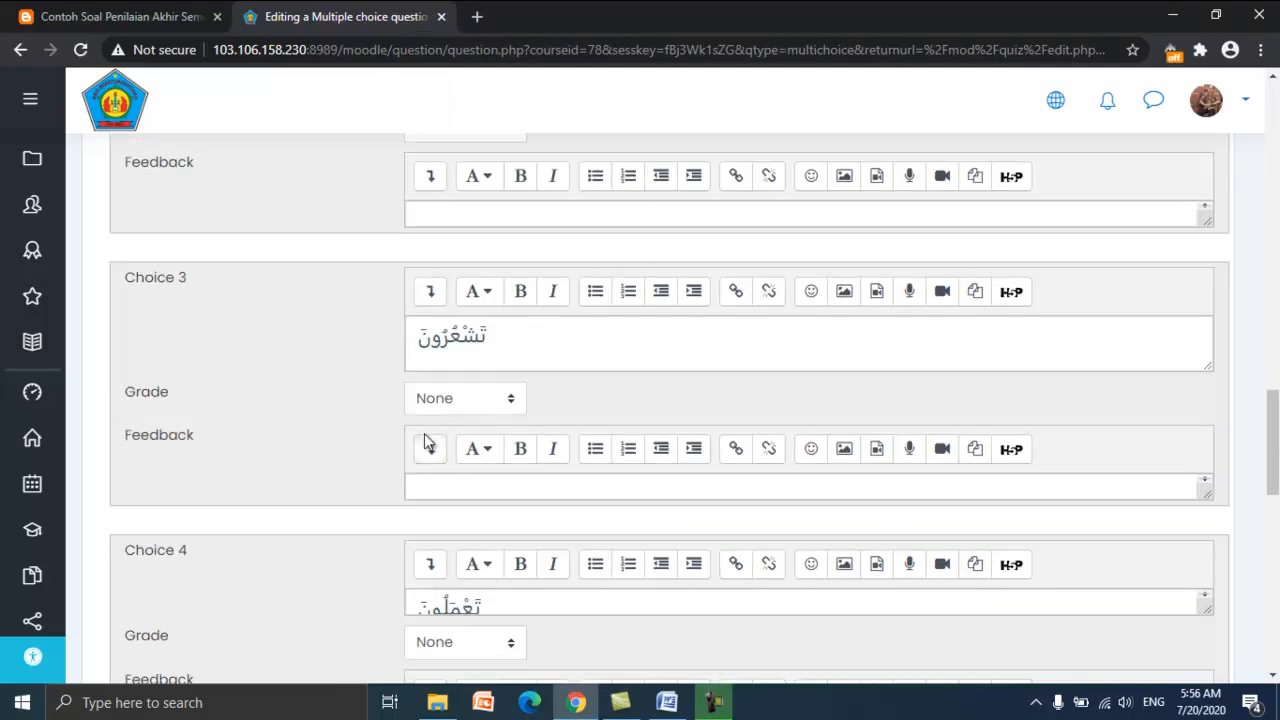
{"action": "scroll", "coordinate": [447, 427], "scroll_direction": "down", "scroll_amount": 3}
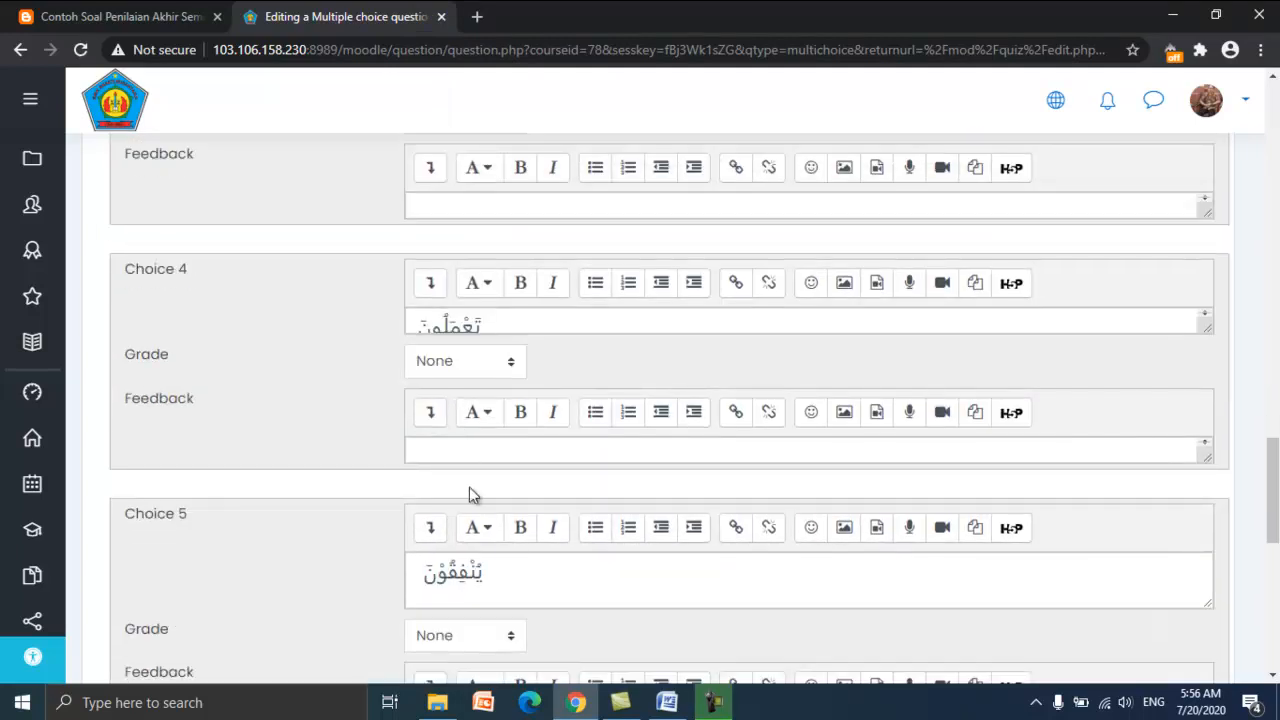
{"action": "scroll", "coordinate": [469, 494], "scroll_direction": "down", "scroll_amount": 2}
{"action": "scroll", "coordinate": [480, 514], "scroll_direction": "up", "scroll_amount": 5}
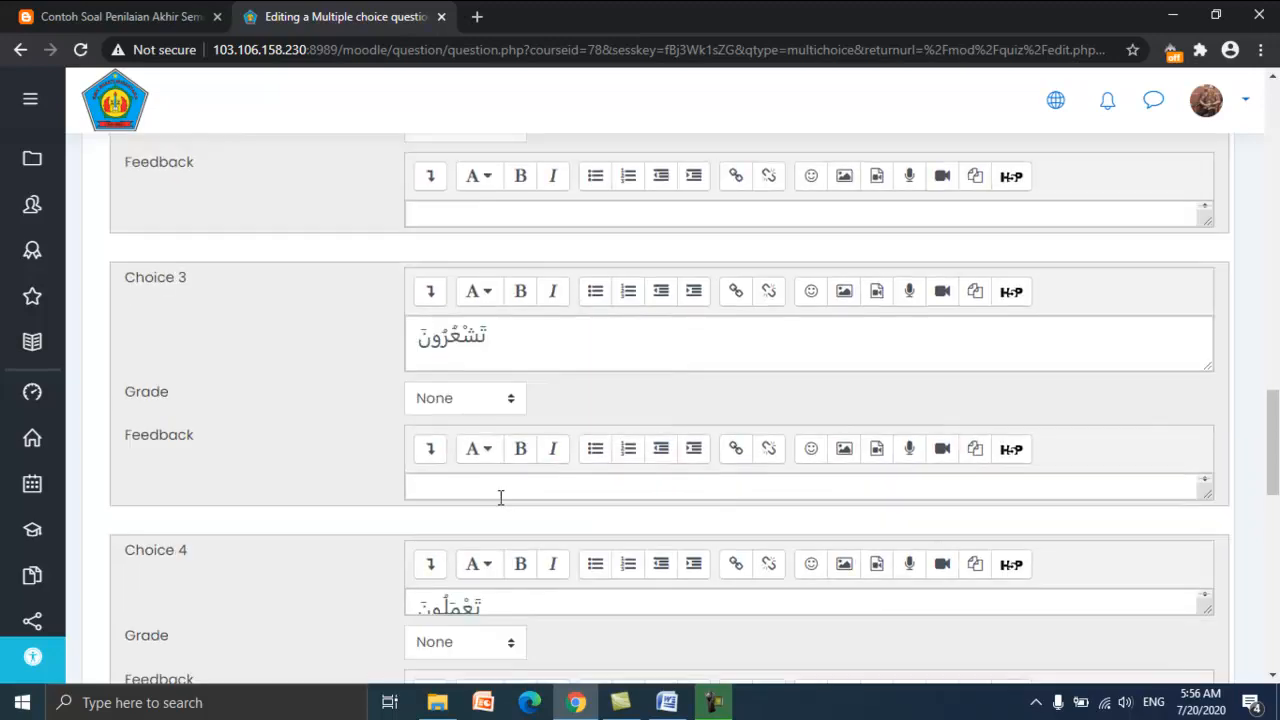
{"action": "scroll", "coordinate": [501, 497], "scroll_direction": "up", "scroll_amount": 15}
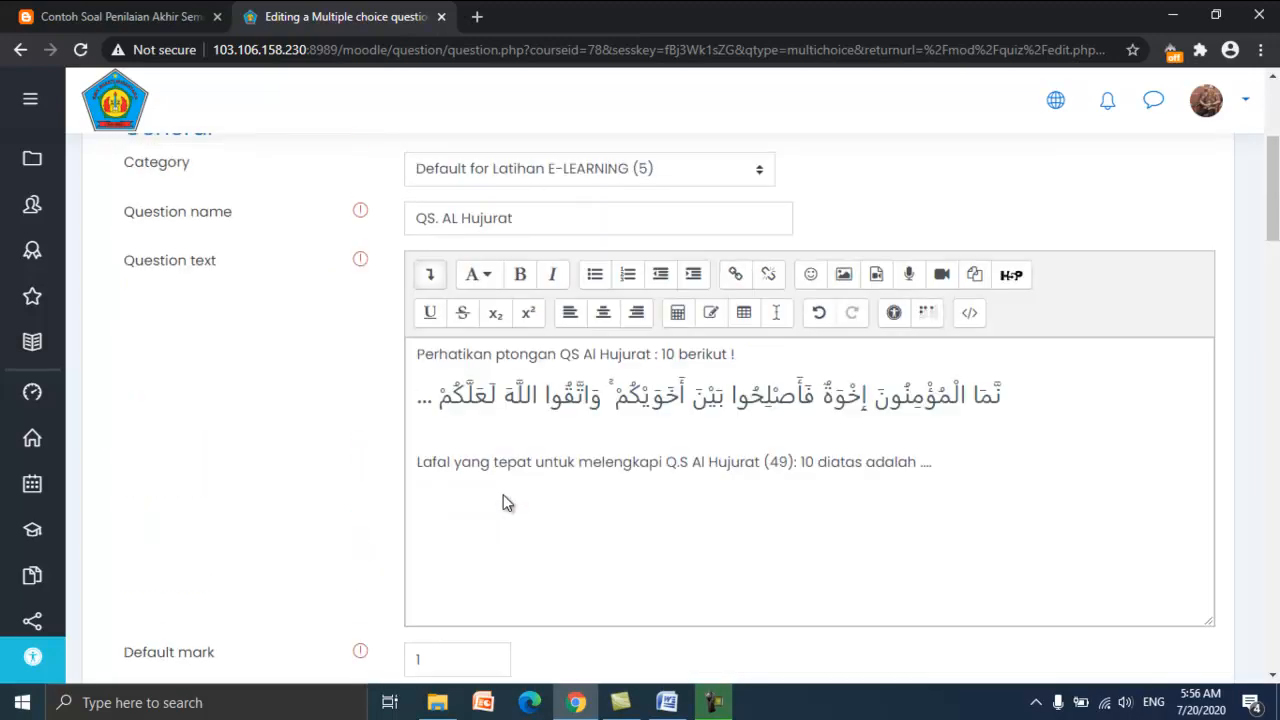
{"action": "scroll", "coordinate": [505, 495], "scroll_direction": "down", "scroll_amount": 13}
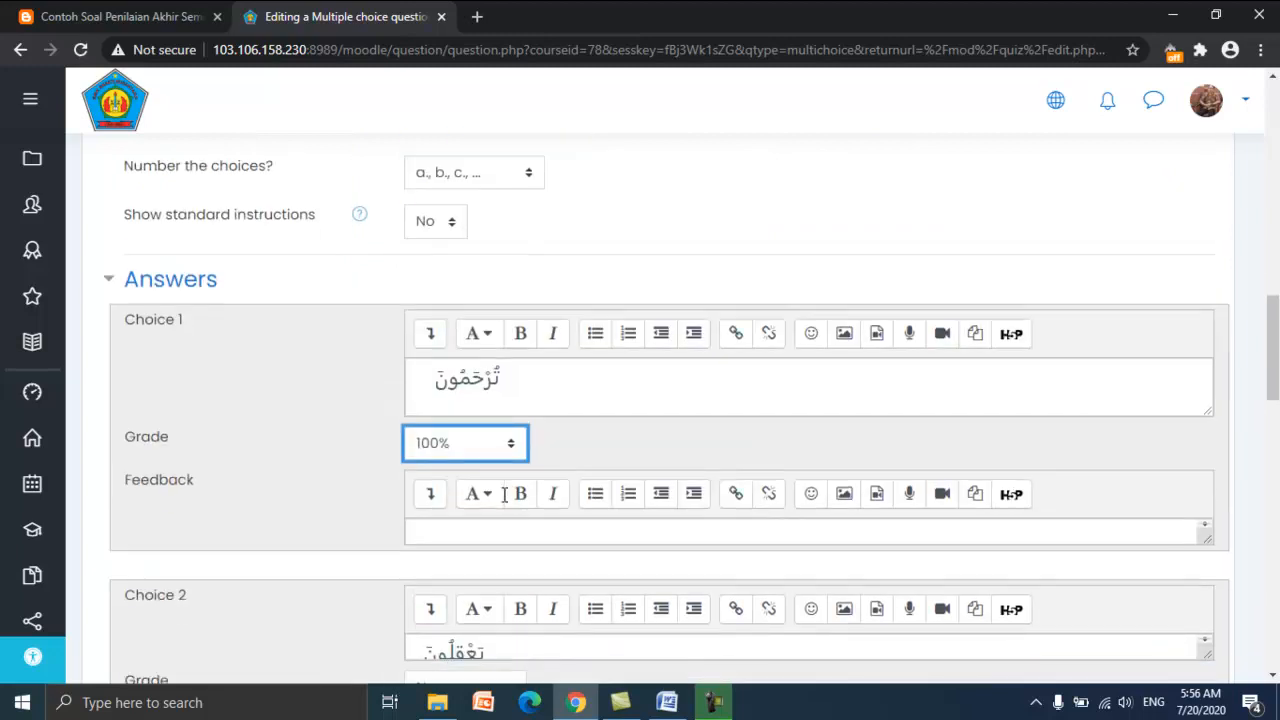
{"action": "scroll", "coordinate": [507, 494], "scroll_direction": "down", "scroll_amount": 10}
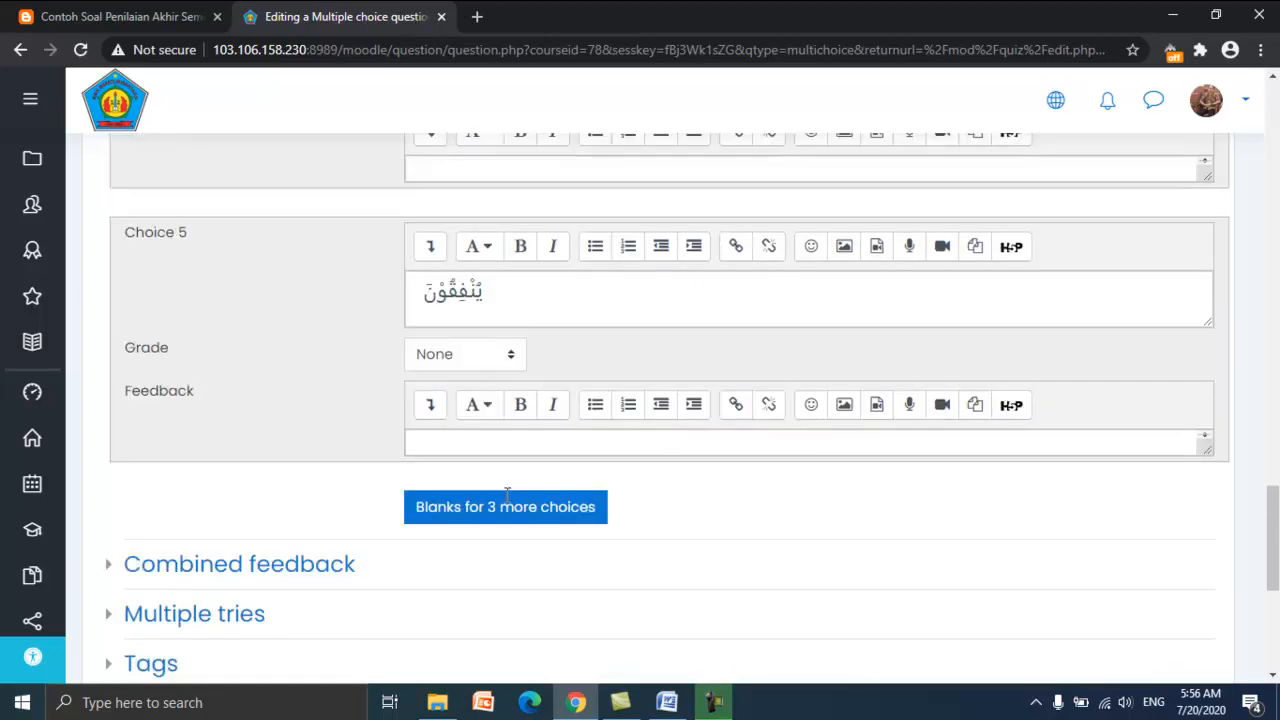
{"action": "scroll", "coordinate": [507, 504], "scroll_direction": "down", "scroll_amount": 3}
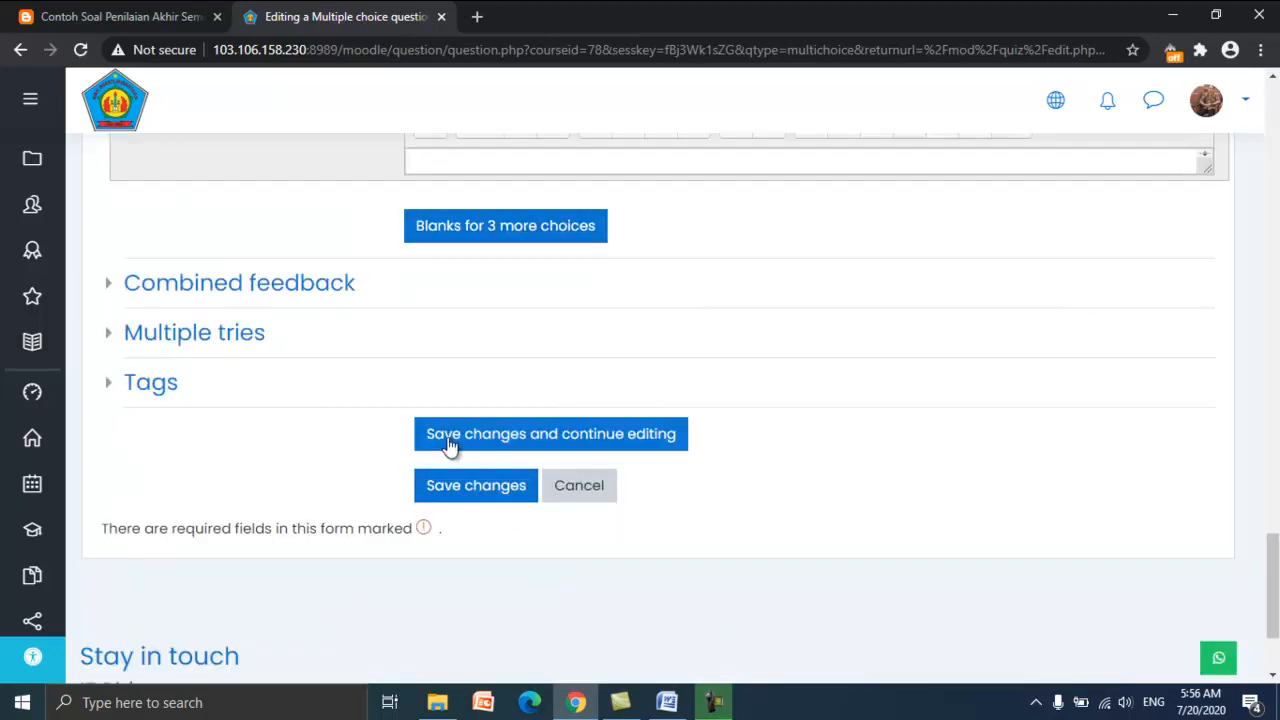
{"action": "left_click", "coordinate": [585, 447]}
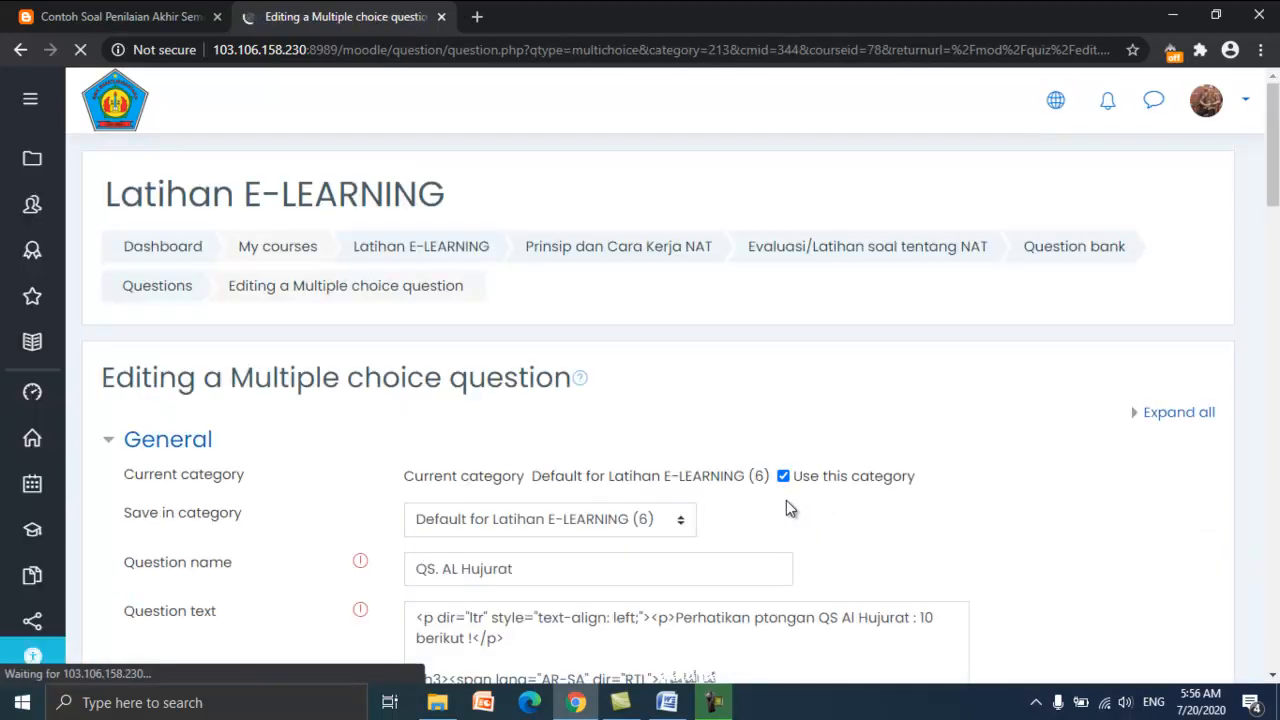
- Preview the saved QS. AL Hujurat question, fill in the correct response, and close the preview
{"action": "scroll", "coordinate": [785, 508], "scroll_direction": "down", "scroll_amount": 20}
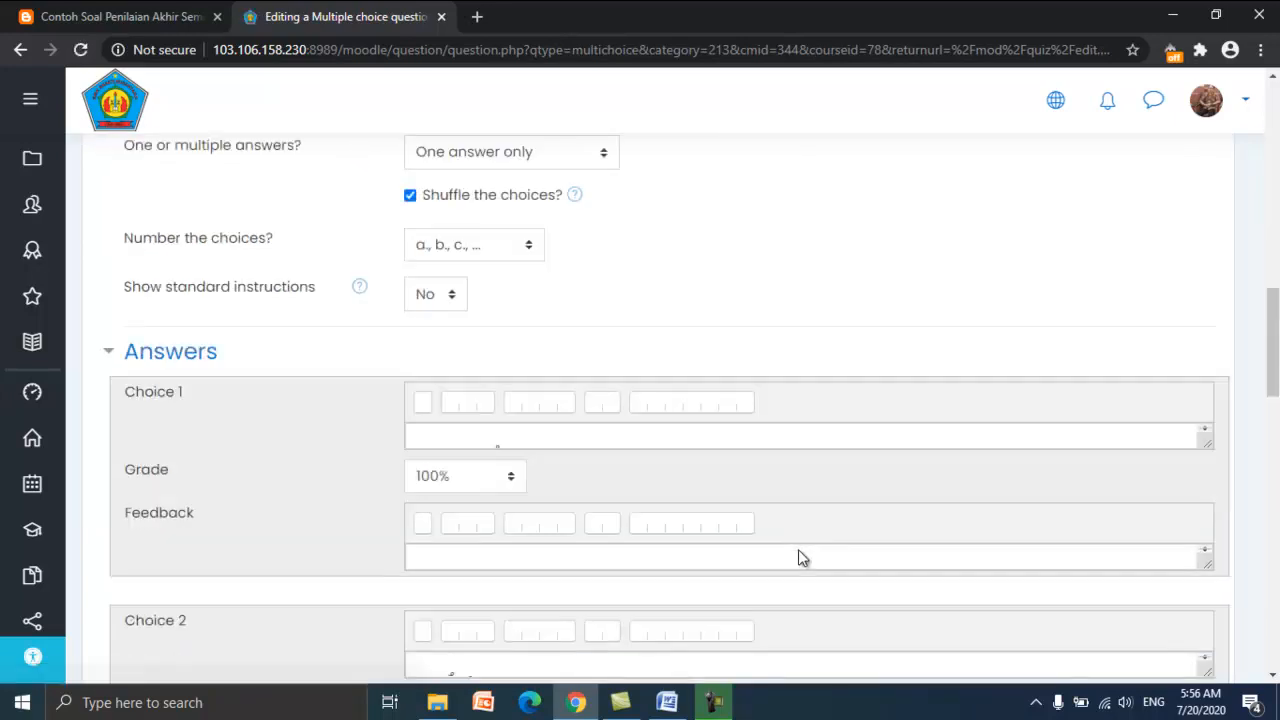
{"action": "scroll", "coordinate": [800, 550], "scroll_direction": "down", "scroll_amount": 9}
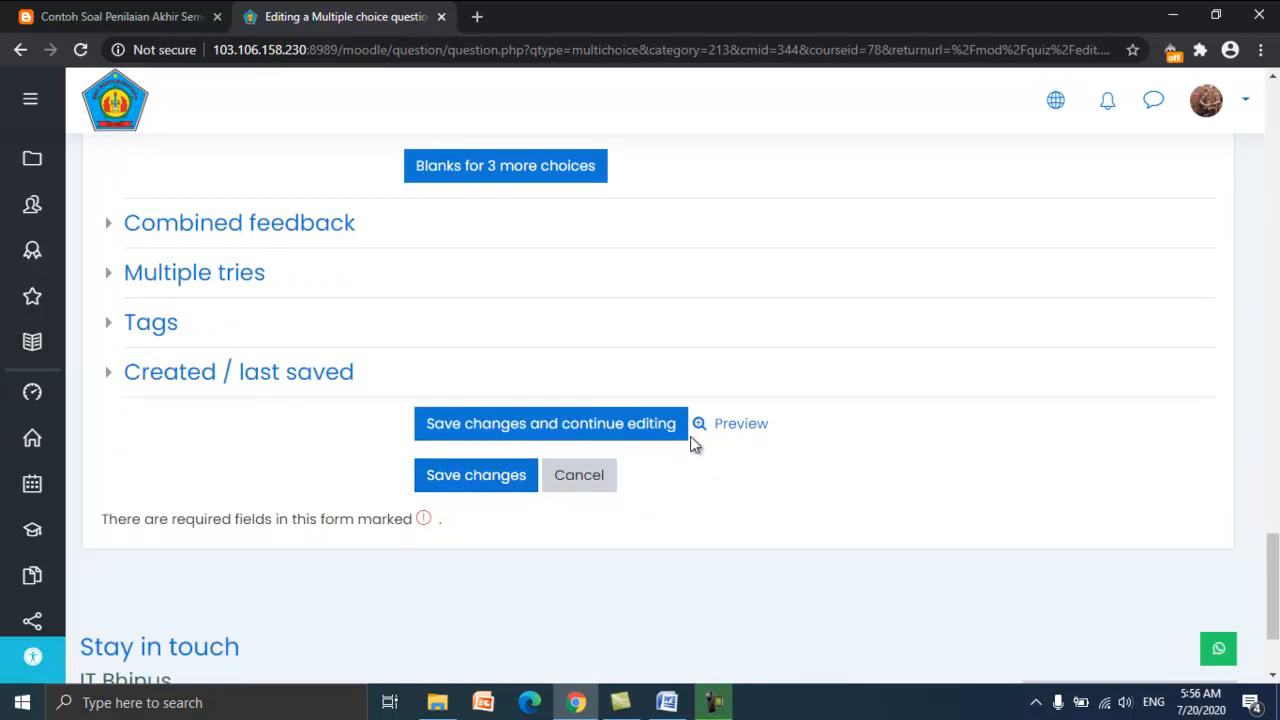
{"action": "left_click", "coordinate": [745, 433]}
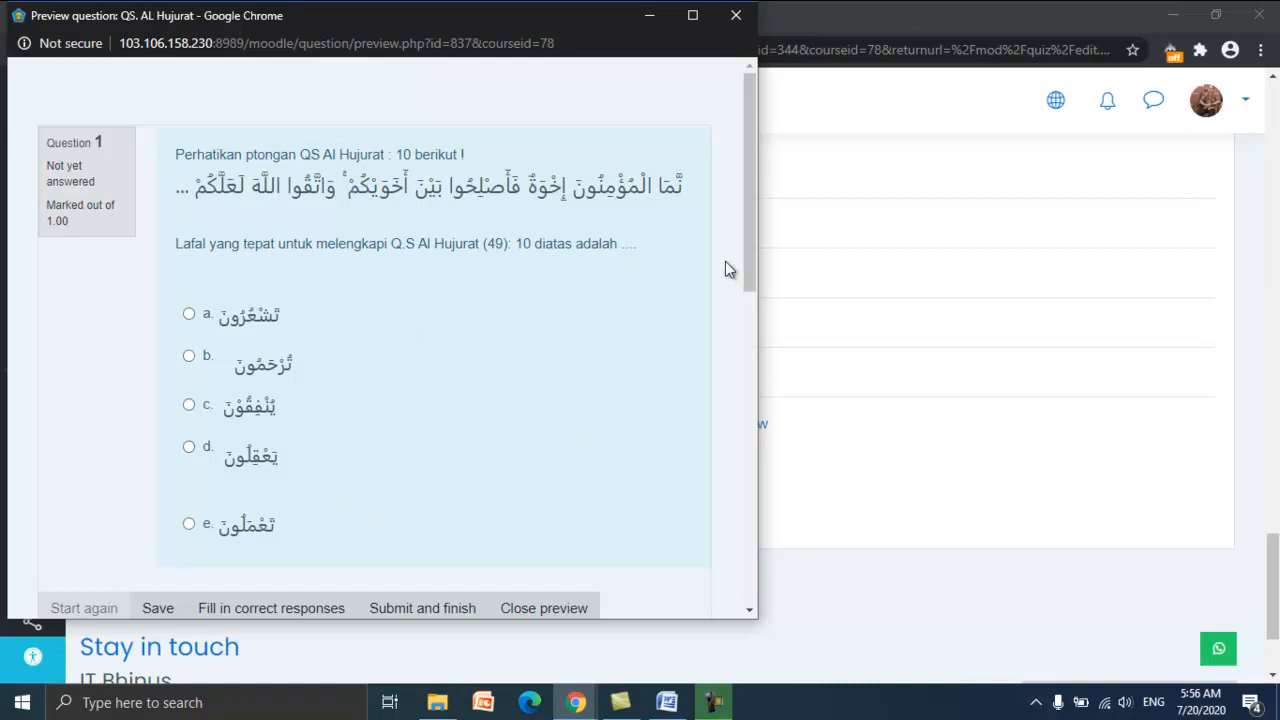
{"action": "mouse_move", "coordinate": [748, 245]}
{"action": "left_mouse_down"}
{"action": "mouse_move", "coordinate": [747, 269]}
{"action": "mouse_move", "coordinate": [749, 254]}
{"action": "left_mouse_up"}
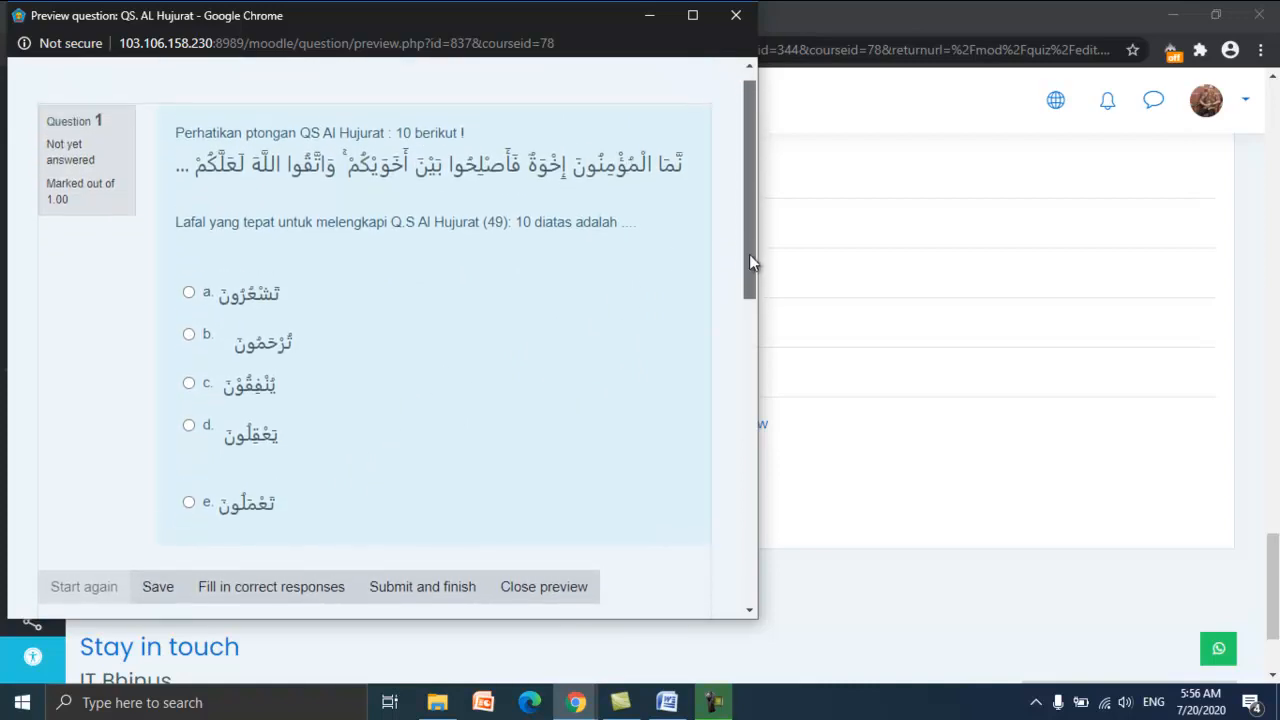
{"action": "left_click", "coordinate": [313, 598]}
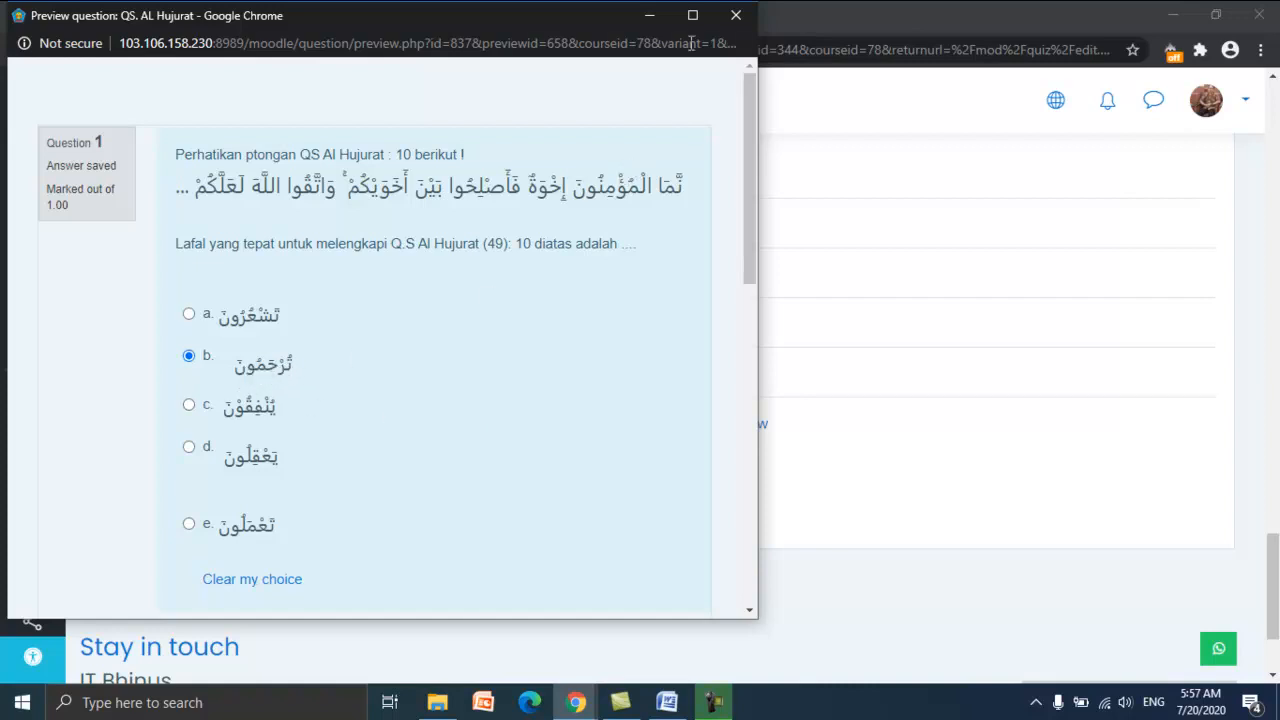
{"action": "left_click", "coordinate": [733, 18]}
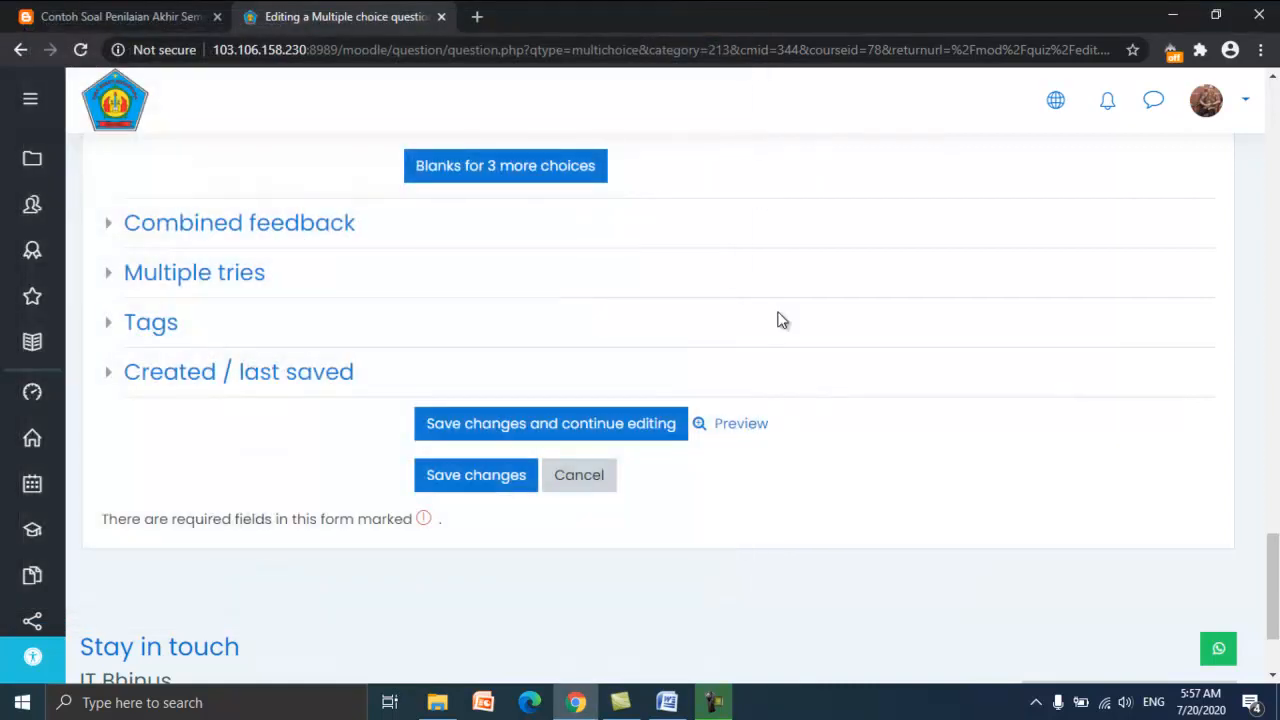
- Preview the question a second time to check the shuffled choice order, fill in the correct response again, and close the preview
{"action": "left_click", "coordinate": [751, 430]}
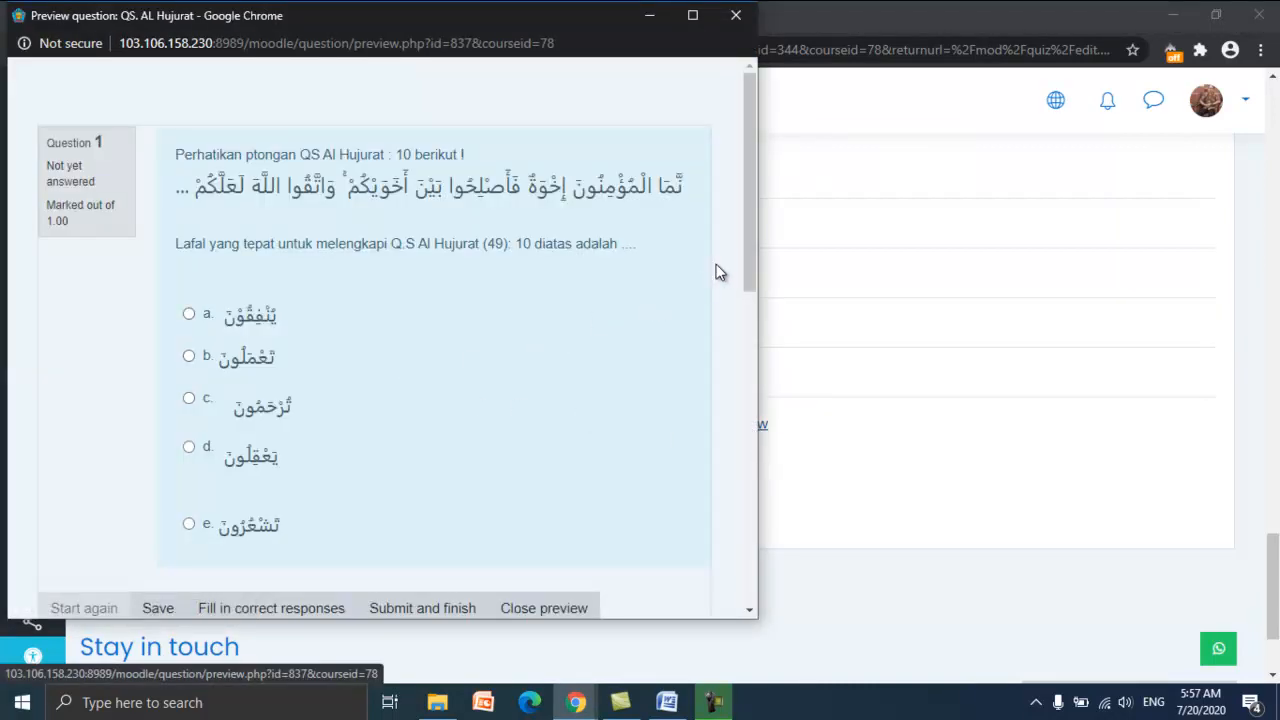
{"action": "left_click_drag", "start_coordinate": [749, 240], "coordinate": [758, 279]}
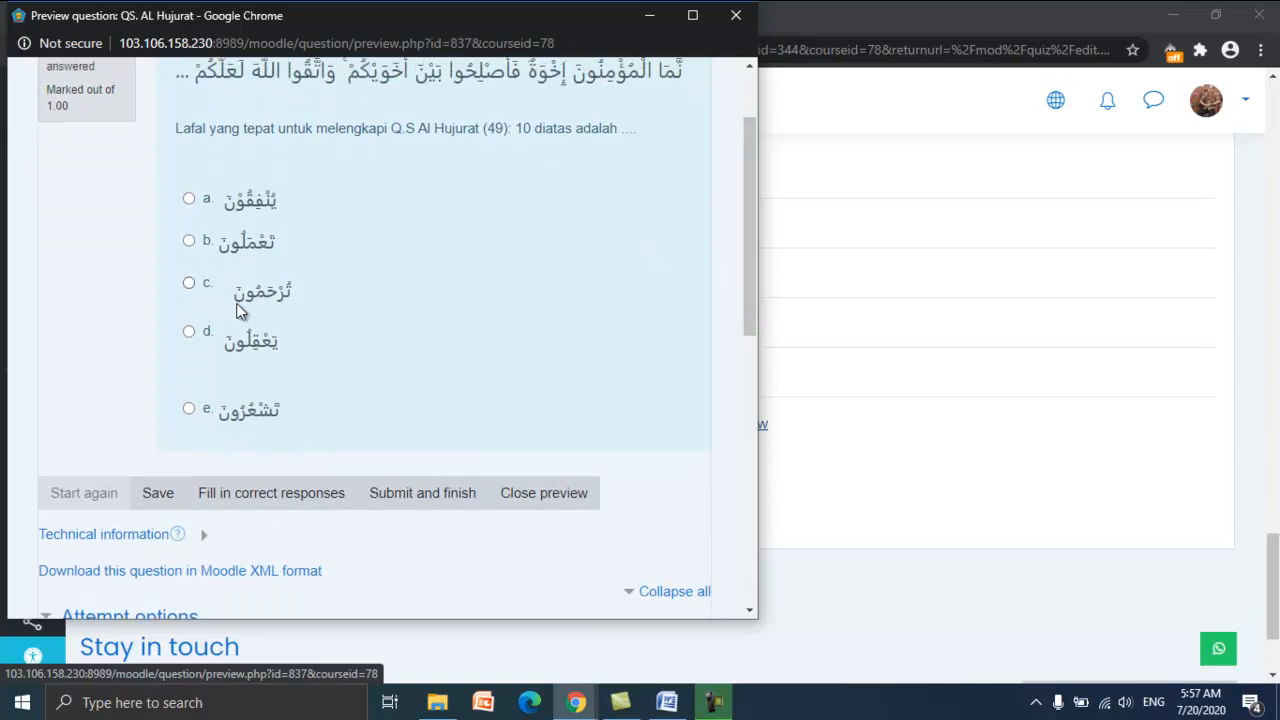
{"action": "scroll", "coordinate": [377, 303], "scroll_direction": "up", "scroll_amount": 1}
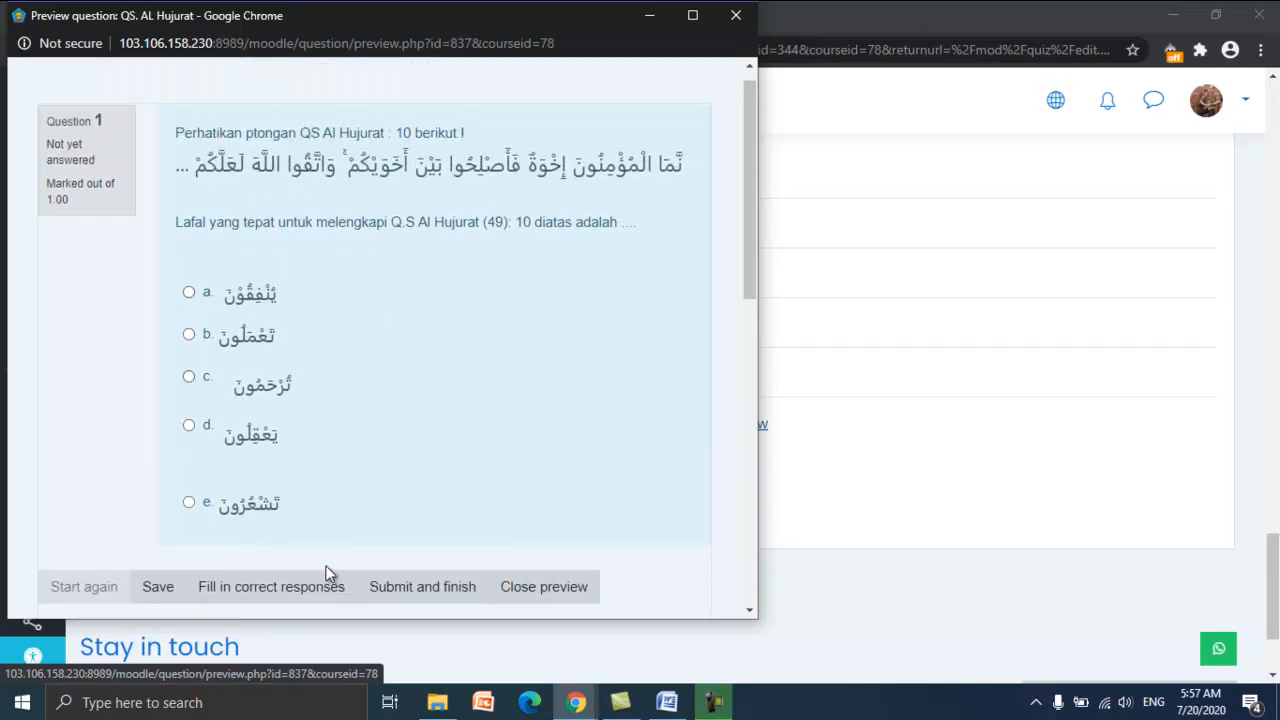
{"action": "left_click", "coordinate": [272, 598]}
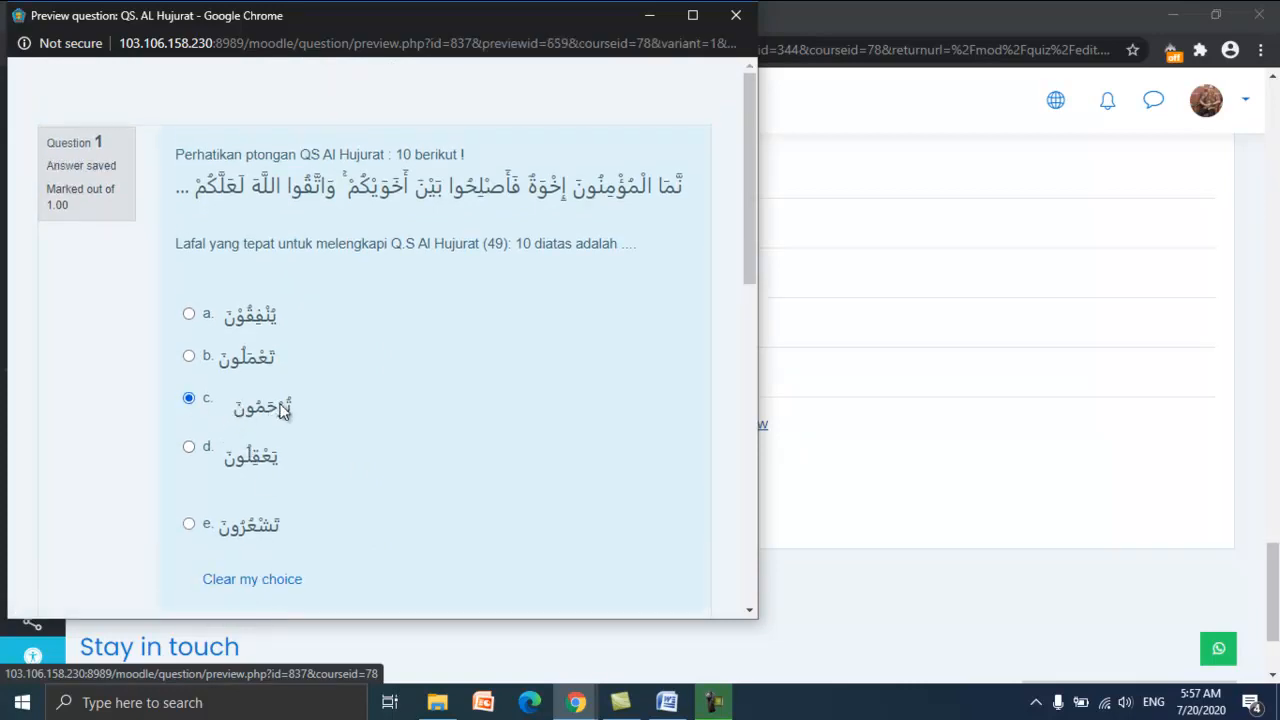
{"action": "left_click", "coordinate": [735, 16]}
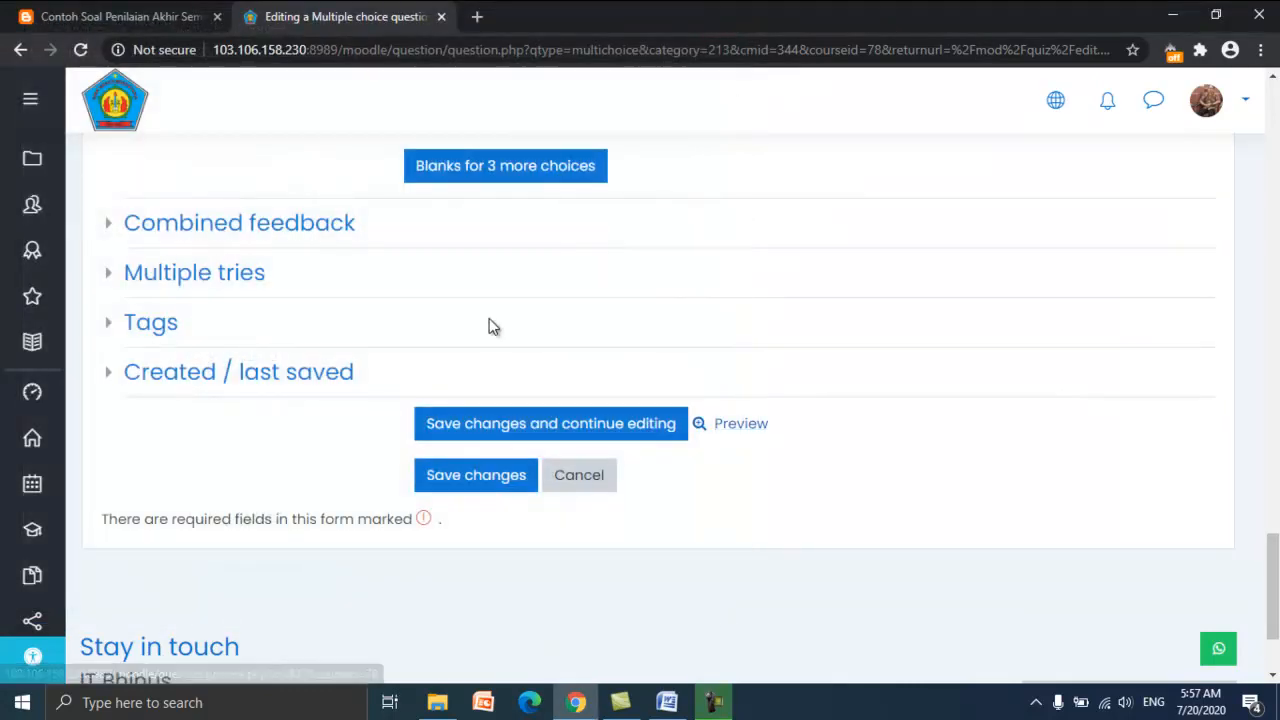
- Look over the question settings once more and save the changes to return to the quiz's question list
{"action": "scroll", "coordinate": [715, 334], "scroll_direction": "up", "scroll_amount": 4}
{"action": "scroll", "coordinate": [717, 336], "scroll_direction": "up", "scroll_amount": 10}
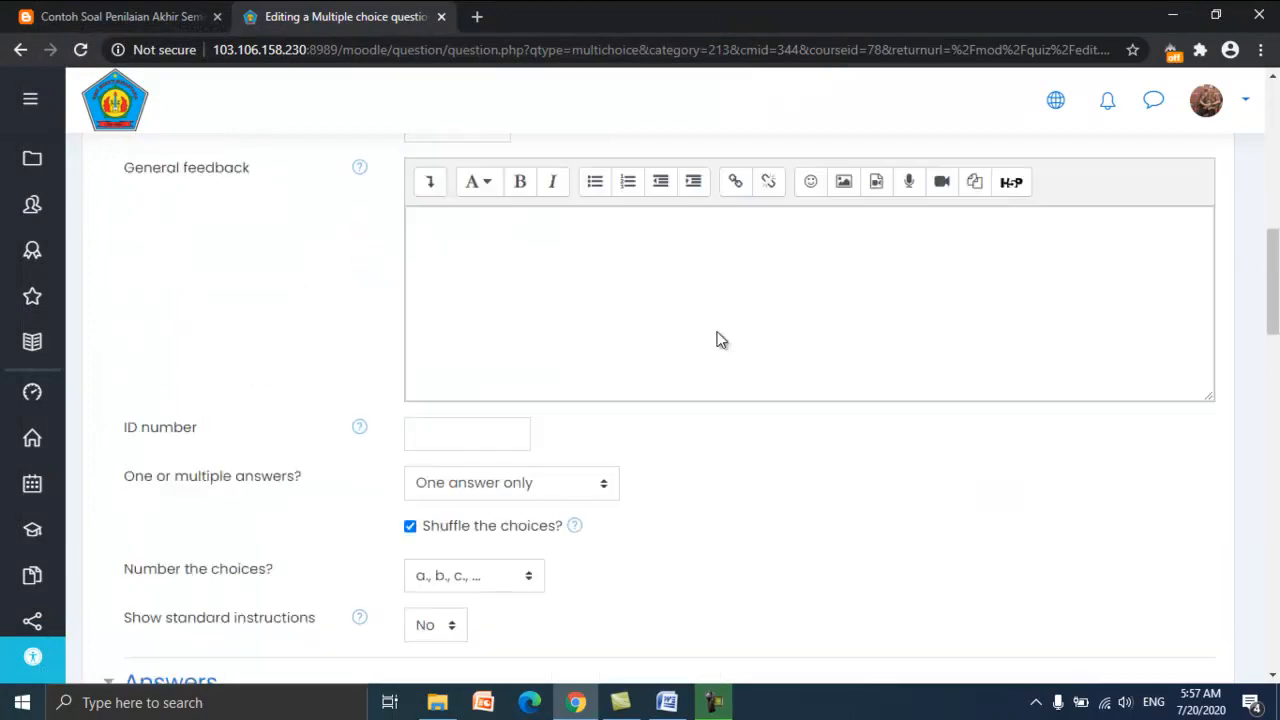
{"action": "scroll", "coordinate": [717, 338], "scroll_direction": "down", "scroll_amount": 6}
{"action": "scroll", "coordinate": [677, 335], "scroll_direction": "up", "scroll_amount": 4}
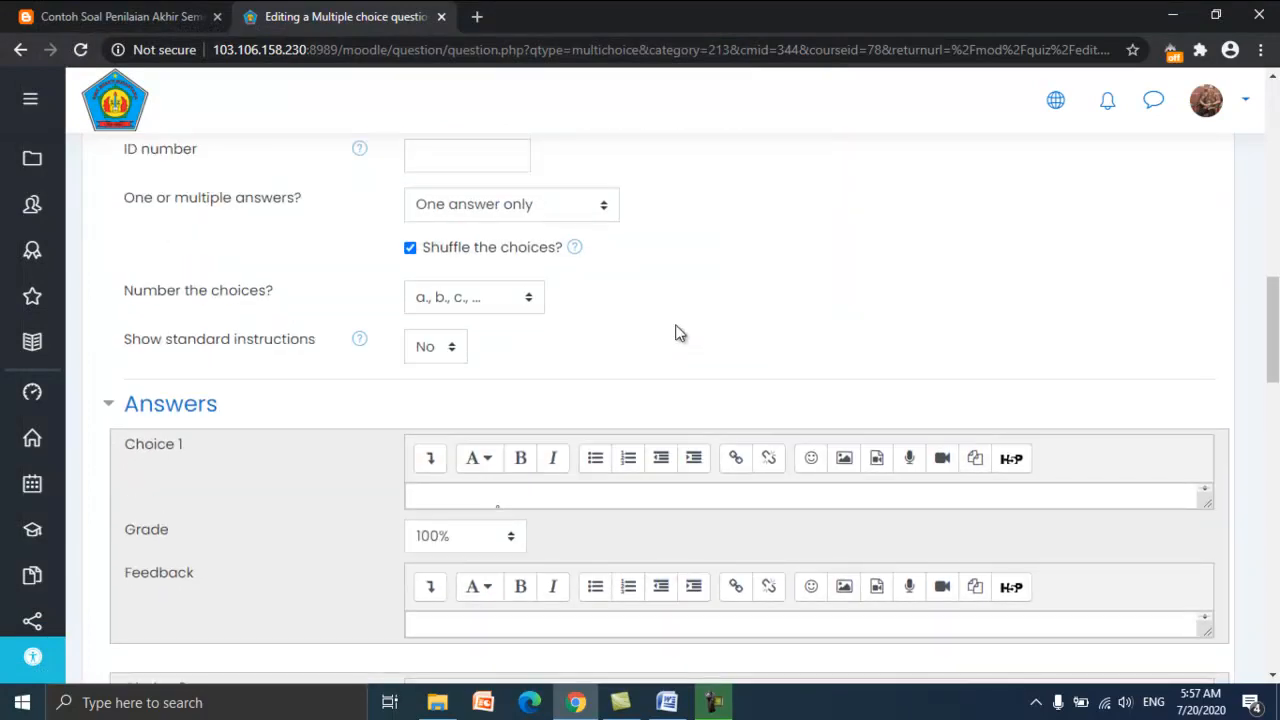
{"action": "scroll", "coordinate": [677, 335], "scroll_direction": "down", "scroll_amount": 10}
{"action": "scroll", "coordinate": [678, 334], "scroll_direction": "down", "scroll_amount": 5}
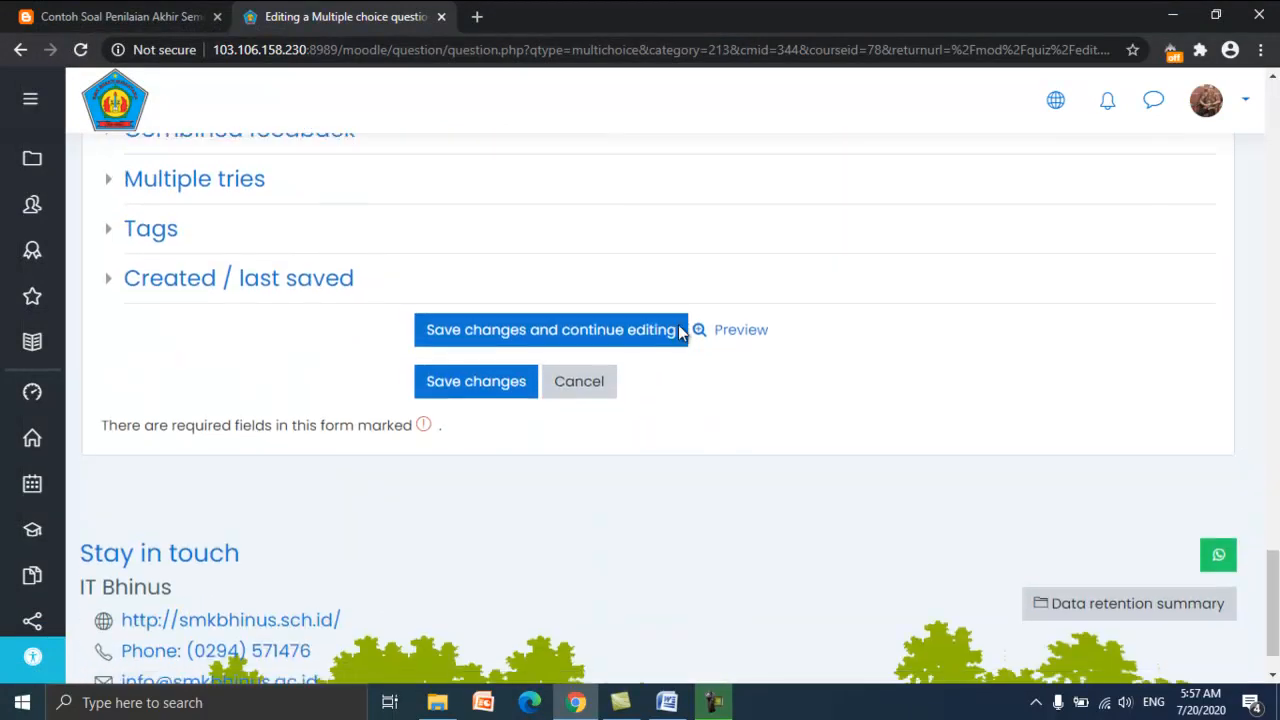
{"action": "left_click", "coordinate": [505, 398]}
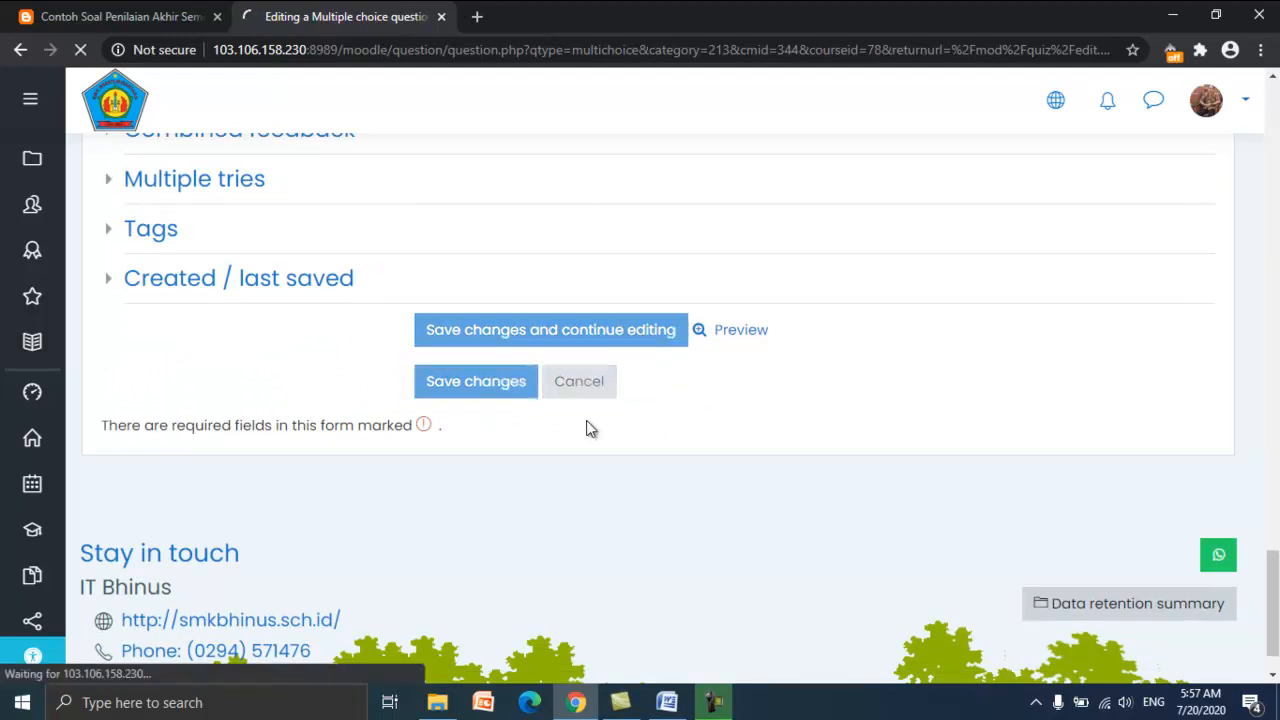
- Add a new Multiple choice question after question 6 at the end of the quiz
{"action": "scroll", "coordinate": [588, 428], "scroll_direction": "down", "scroll_amount": 5}
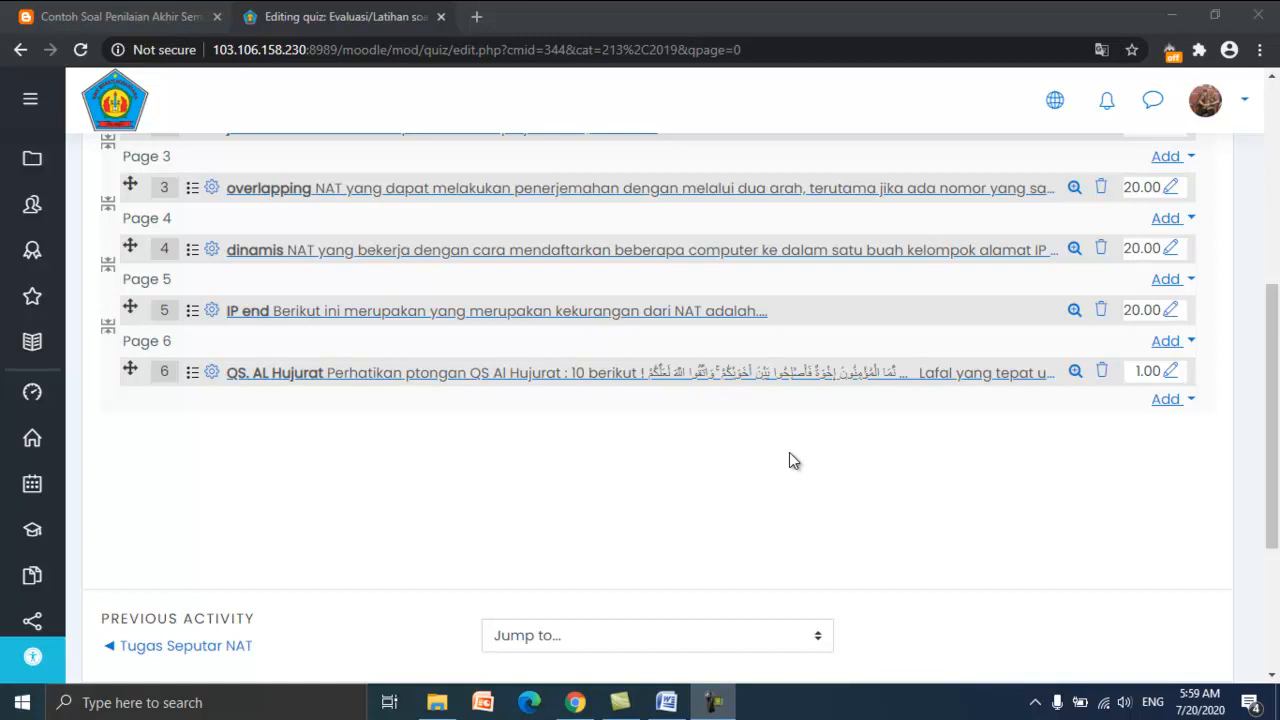
{"action": "left_click", "coordinate": [1166, 399]}
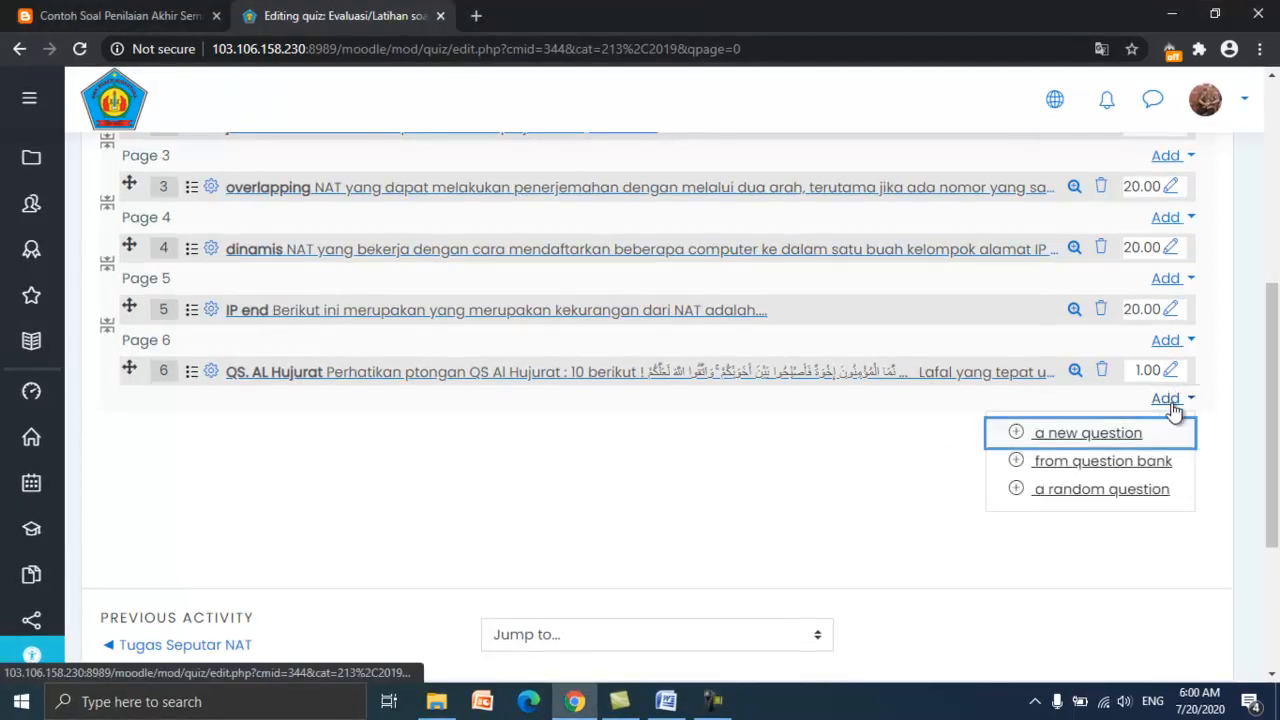
{"action": "left_click", "coordinate": [1120, 440]}
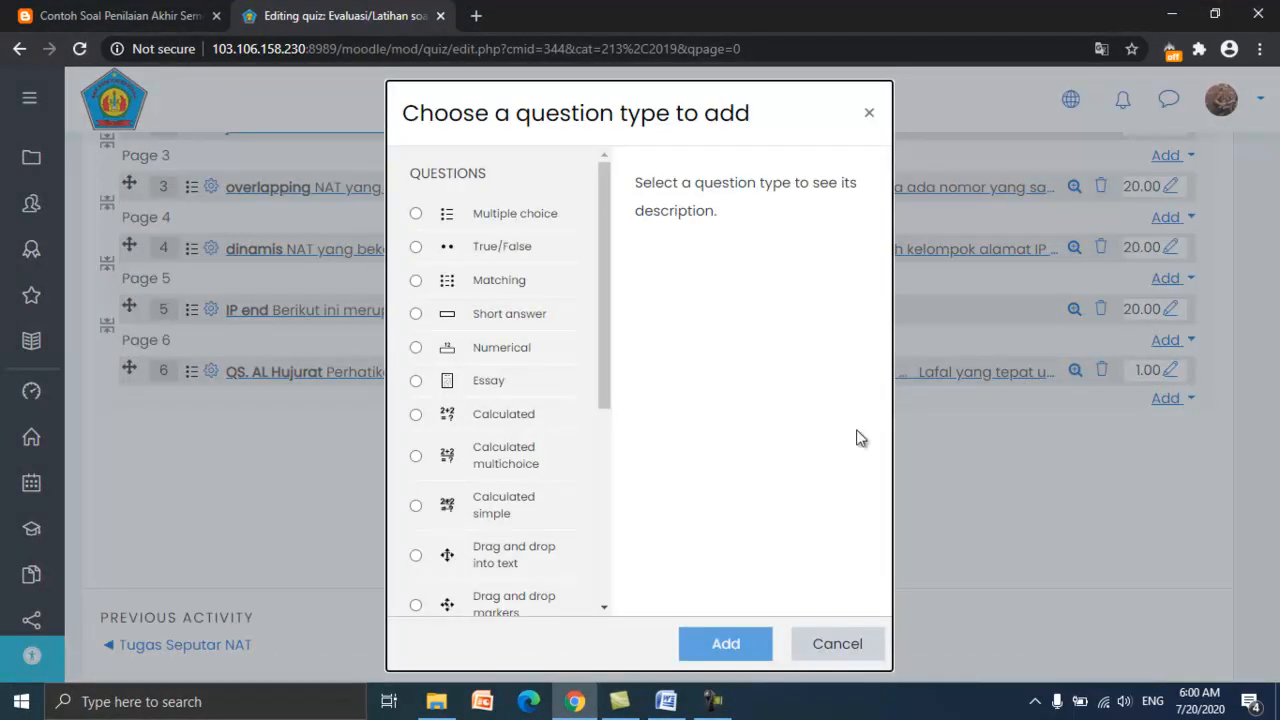
{"action": "left_click_drag", "start_coordinate": [507, 212], "coordinate": [512, 211]}
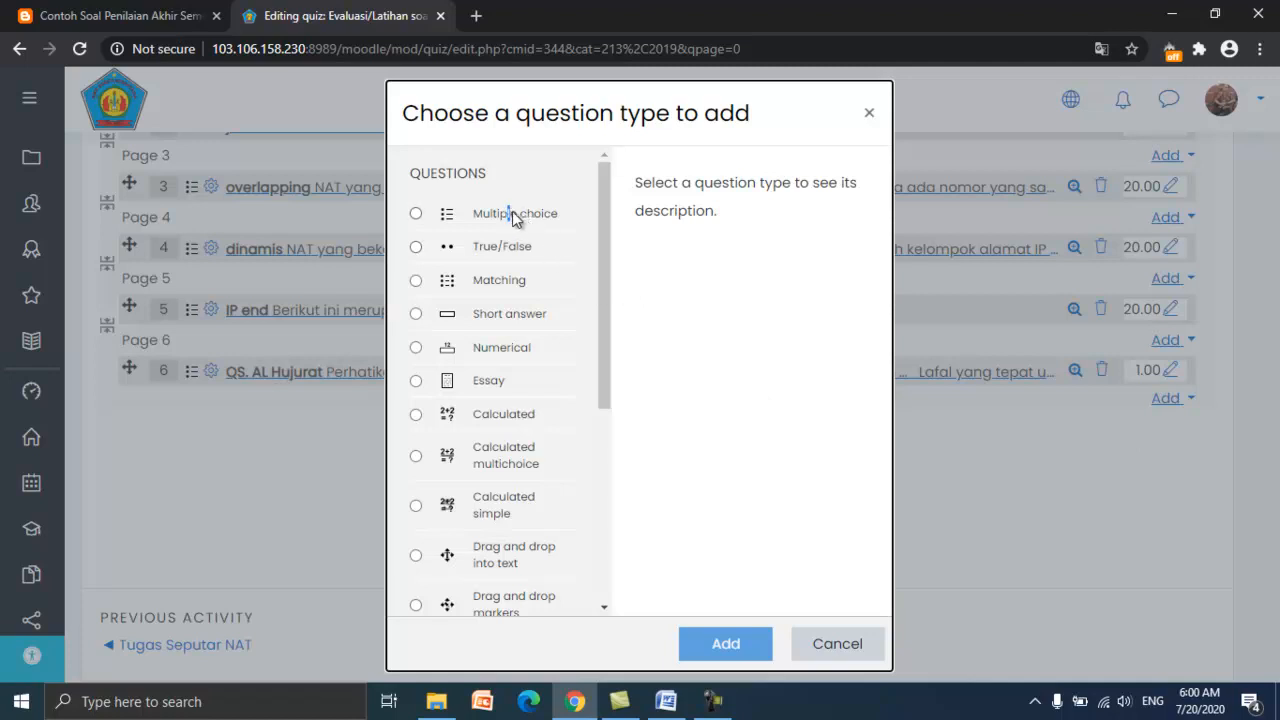
{"action": "left_click", "coordinate": [416, 213]}
{"action": "left_click", "coordinate": [727, 660]}
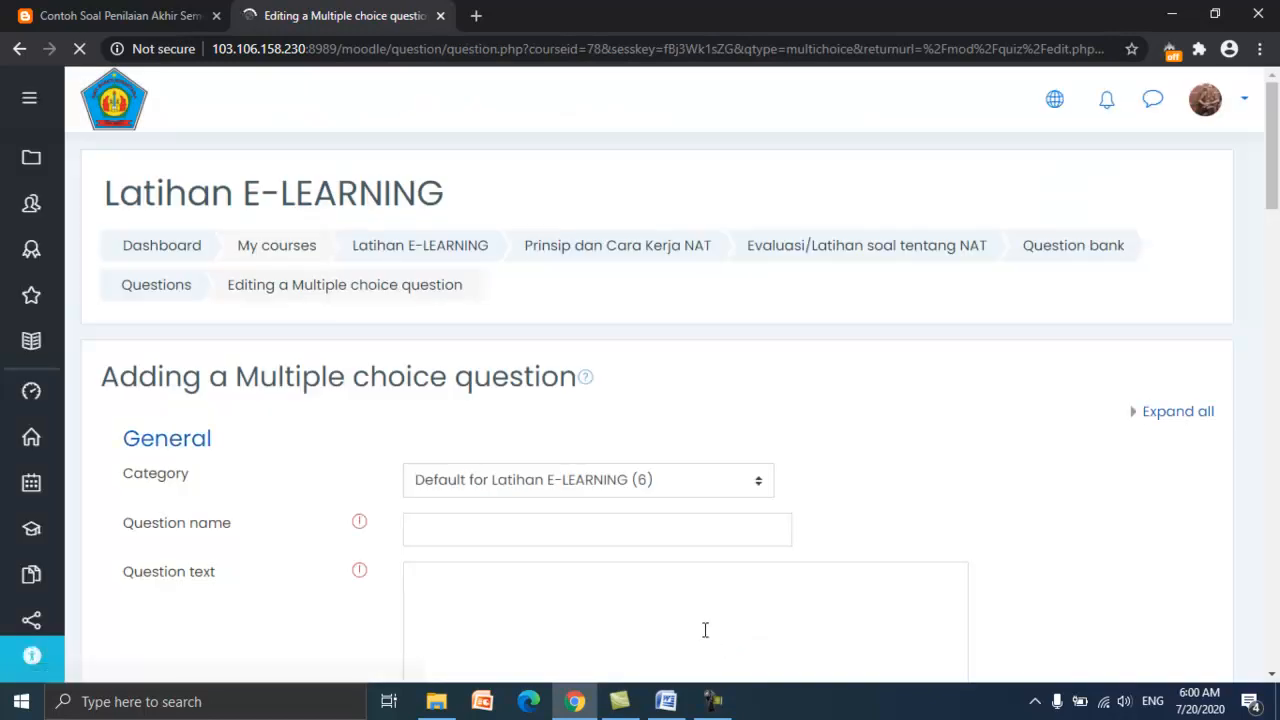
{"action": "scroll", "coordinate": [564, 459], "scroll_direction": "down", "scroll_amount": 3}
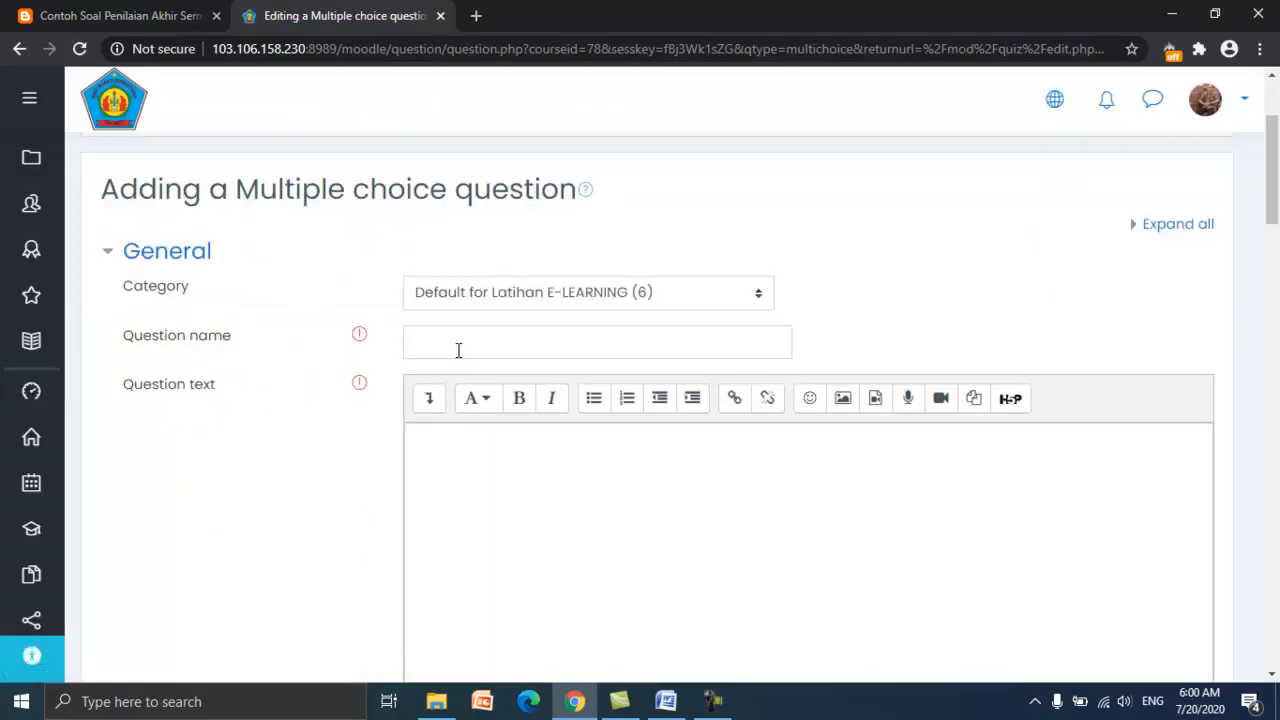
- Switch to the NASKAH SOAL USBN UTAMA Word document and look through its picture and table questions for the next quiz question
{"action": "left_click", "coordinate": [666, 701]}
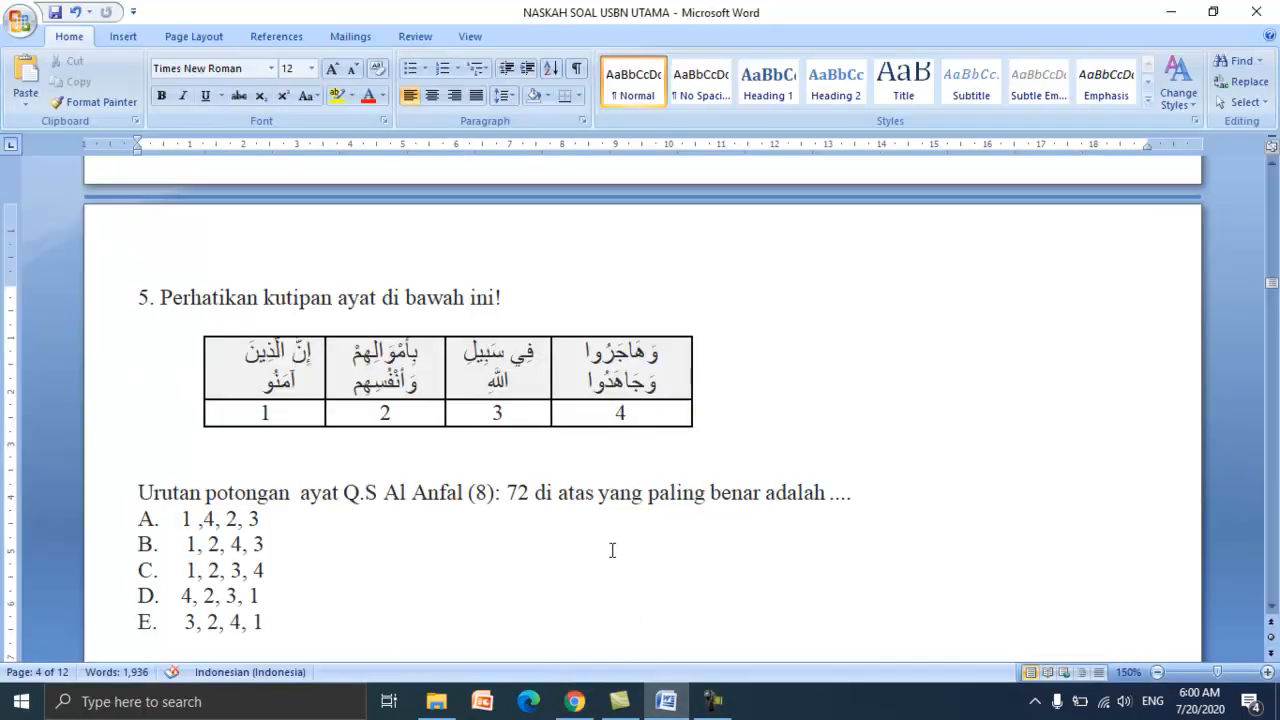
{"action": "scroll", "coordinate": [609, 551], "scroll_direction": "up", "scroll_amount": 10}
{"action": "scroll", "coordinate": [612, 541], "scroll_direction": "up", "scroll_amount": 7}
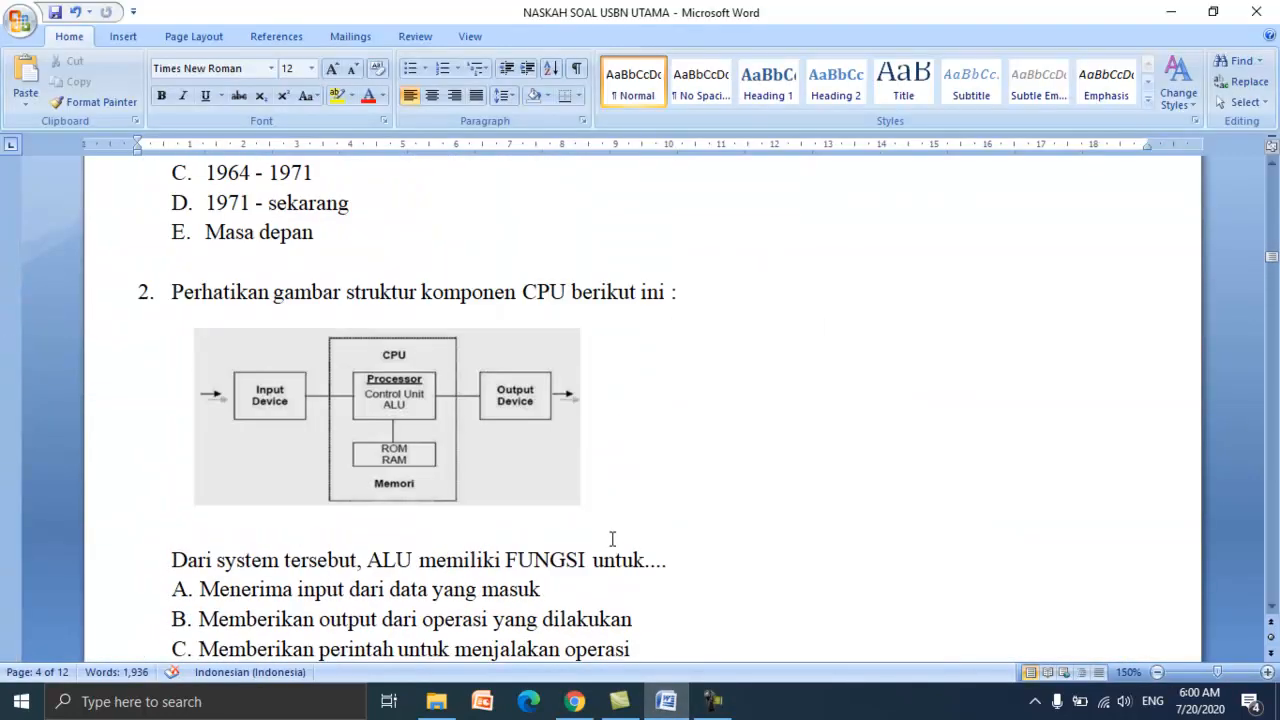
{"action": "scroll", "coordinate": [612, 541], "scroll_direction": "down", "scroll_amount": 1}
{"action": "scroll", "coordinate": [612, 541], "scroll_direction": "up", "scroll_amount": 2}
{"action": "scroll", "coordinate": [611, 540], "scroll_direction": "up", "scroll_amount": 2}
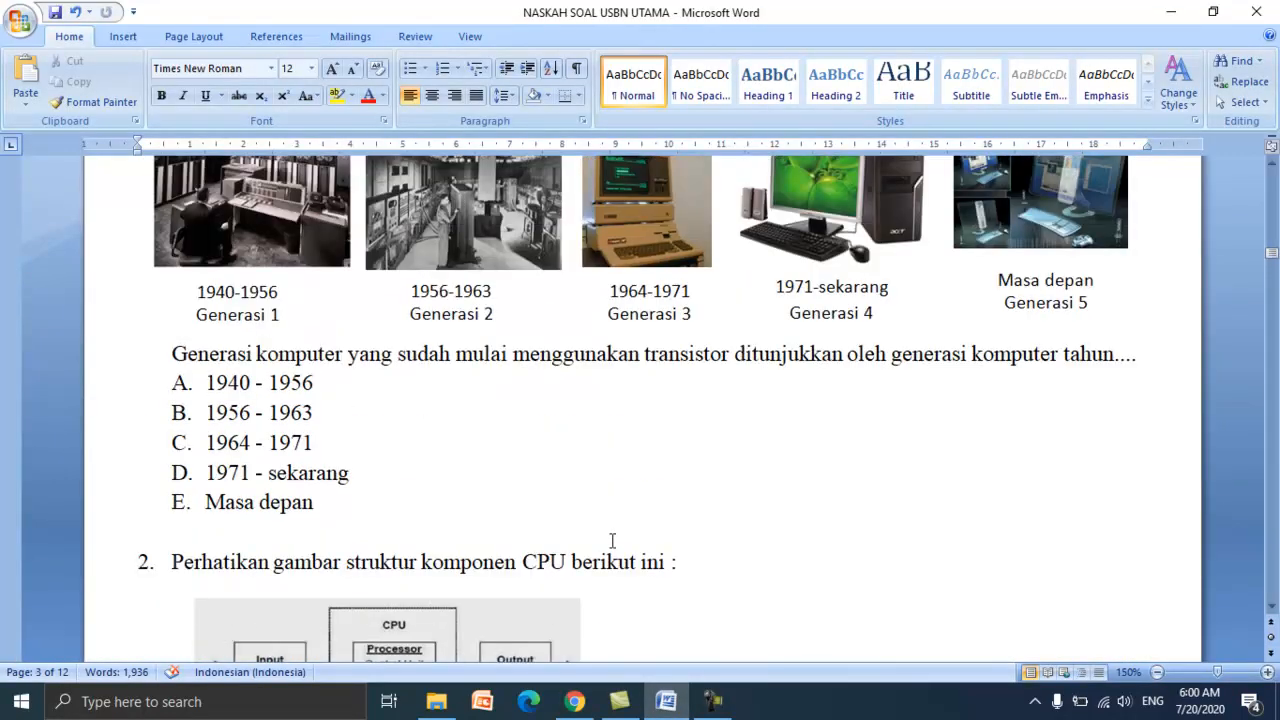
{"action": "scroll", "coordinate": [484, 420], "scroll_direction": "down", "scroll_amount": 3}
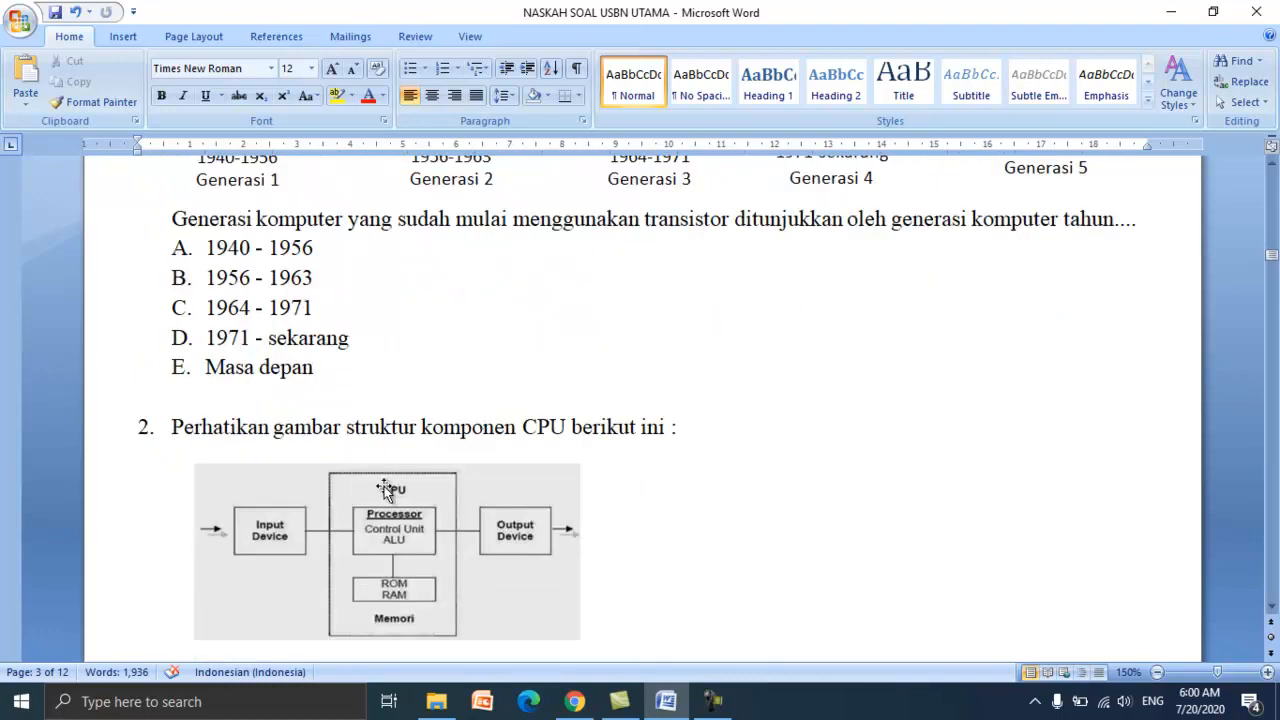
{"action": "scroll", "coordinate": [395, 480], "scroll_direction": "down", "scroll_amount": 15}
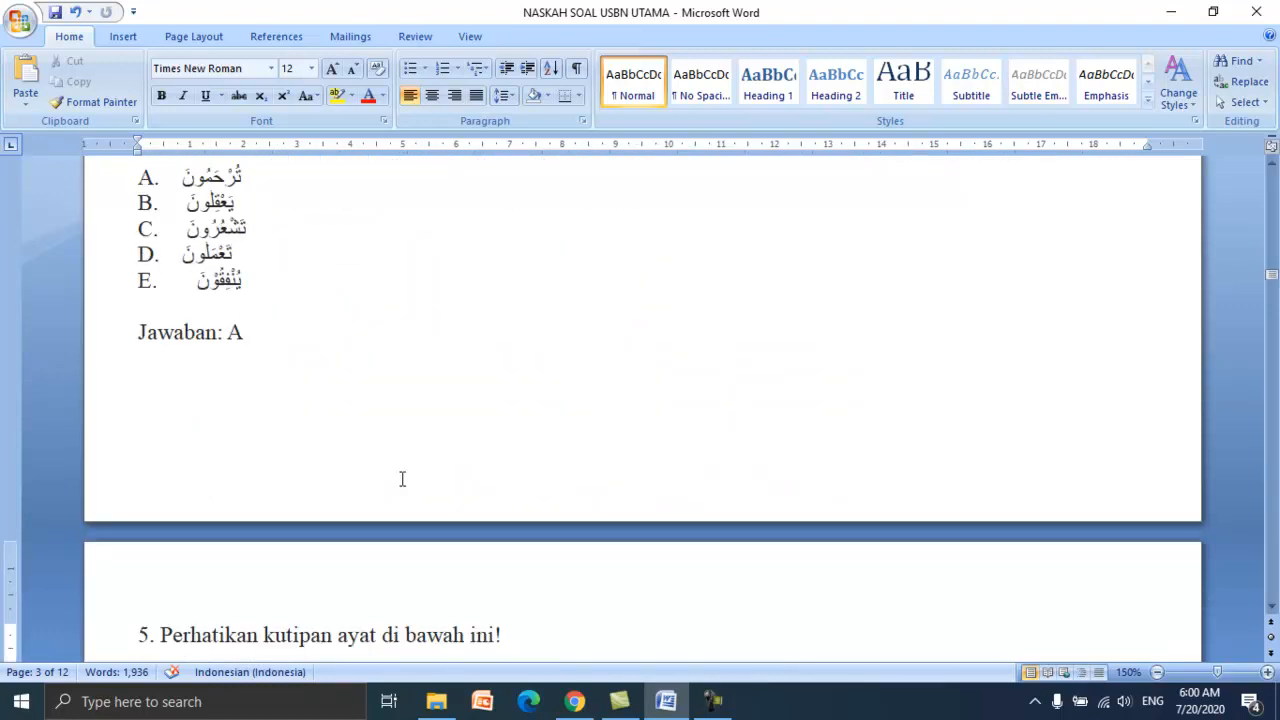
{"action": "left_click", "coordinate": [183, 484]}
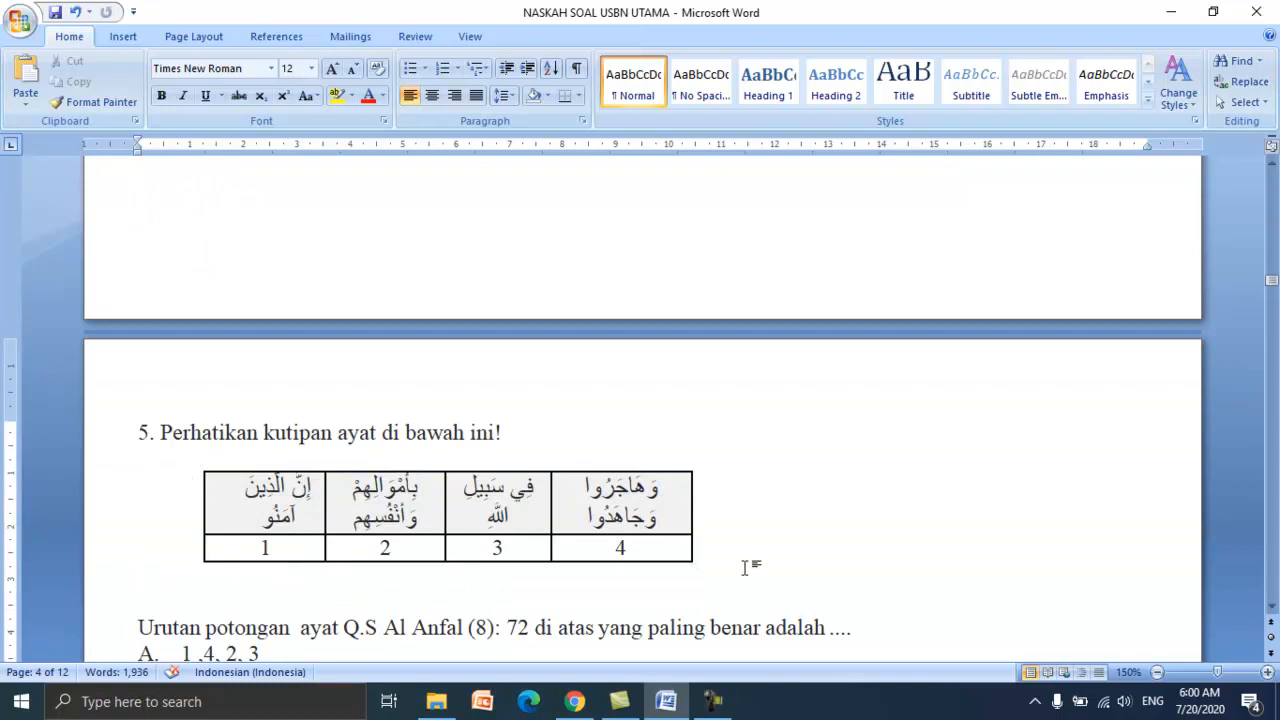
- Look back through the table and picture questions up to question 1 about computer generations, examining its pictures, question text and answer choices
{"action": "scroll", "coordinate": [749, 565], "scroll_direction": "down", "scroll_amount": 2}
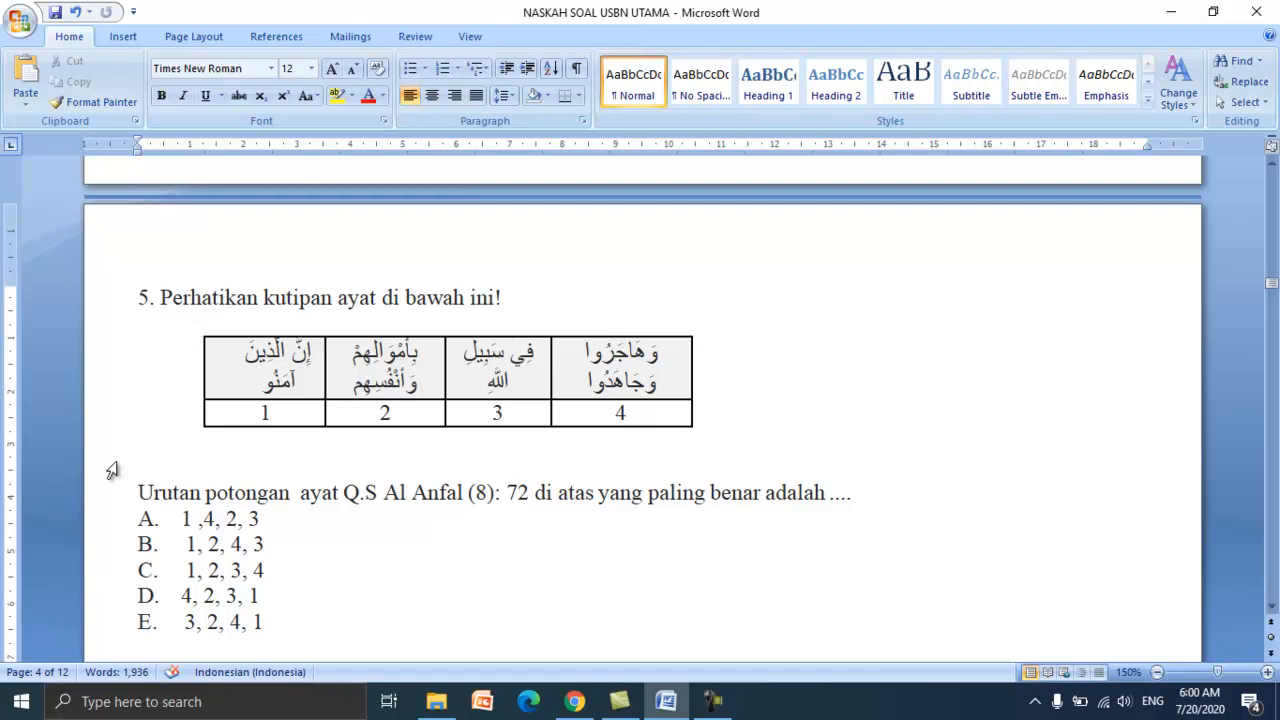
{"action": "scroll", "coordinate": [849, 407], "scroll_direction": "up", "scroll_amount": 7}
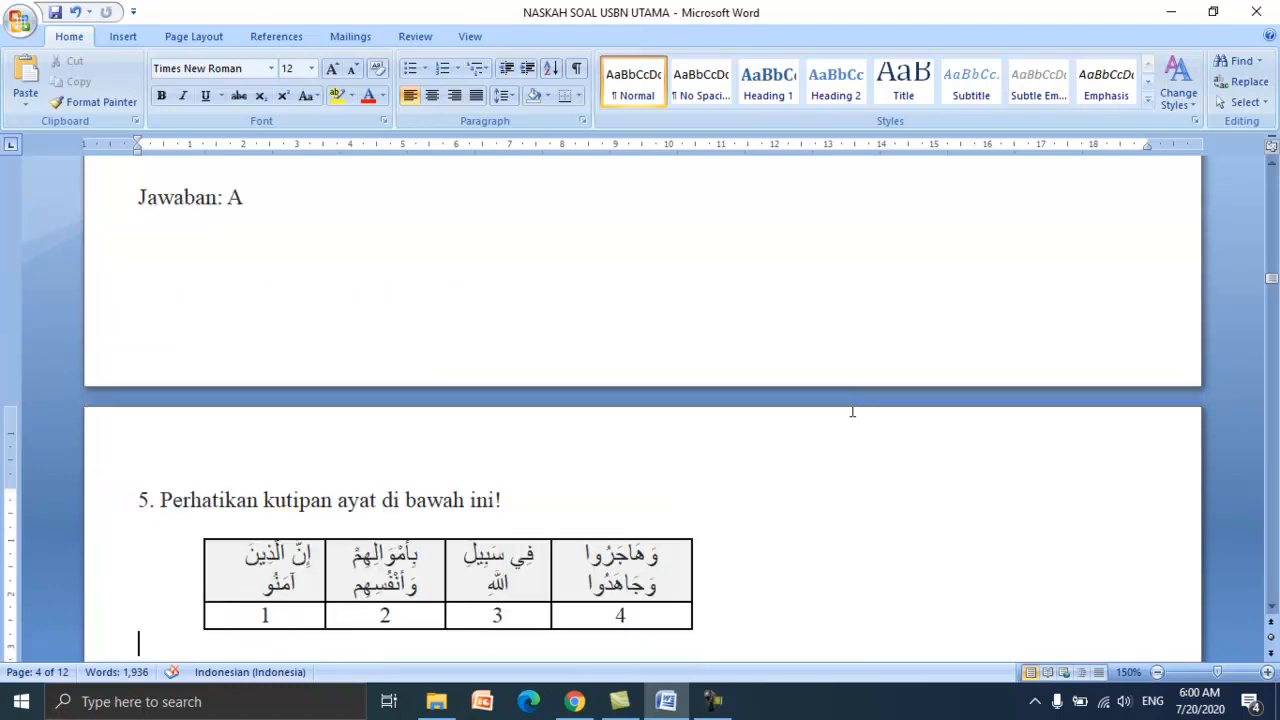
{"action": "scroll", "coordinate": [851, 407], "scroll_direction": "up", "scroll_amount": 8}
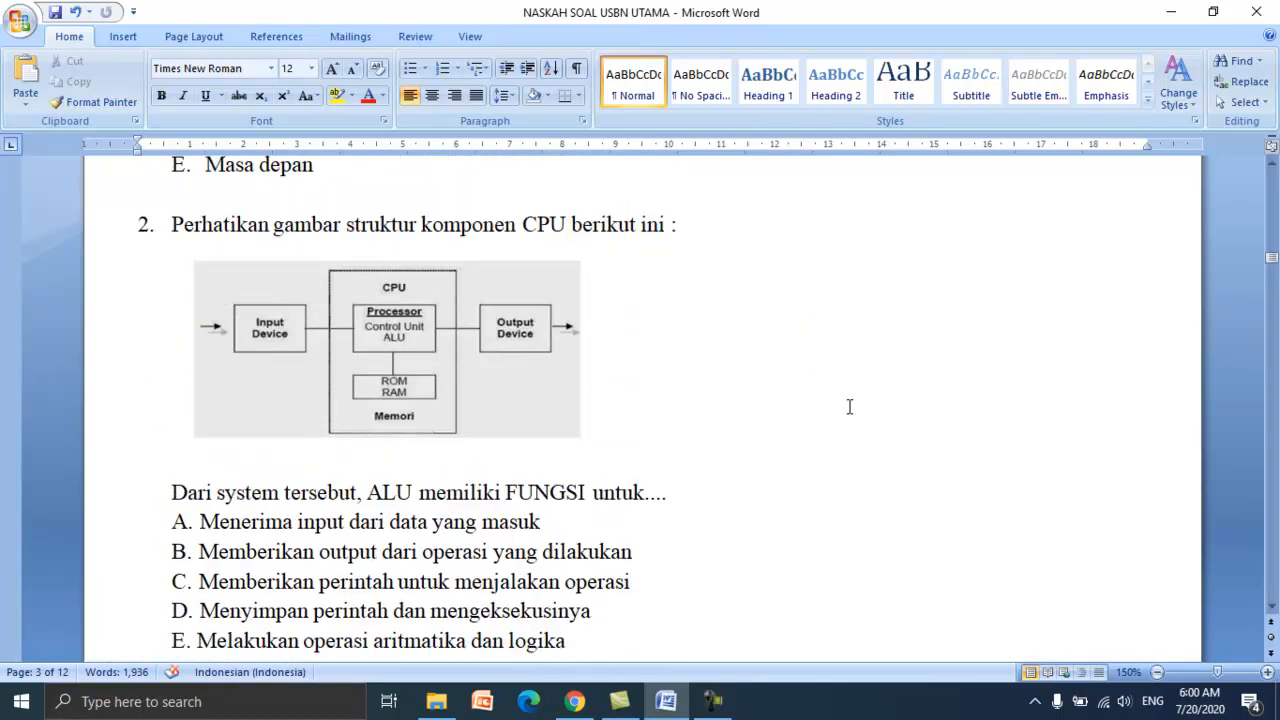
{"action": "scroll", "coordinate": [849, 407], "scroll_direction": "up", "scroll_amount": 8}
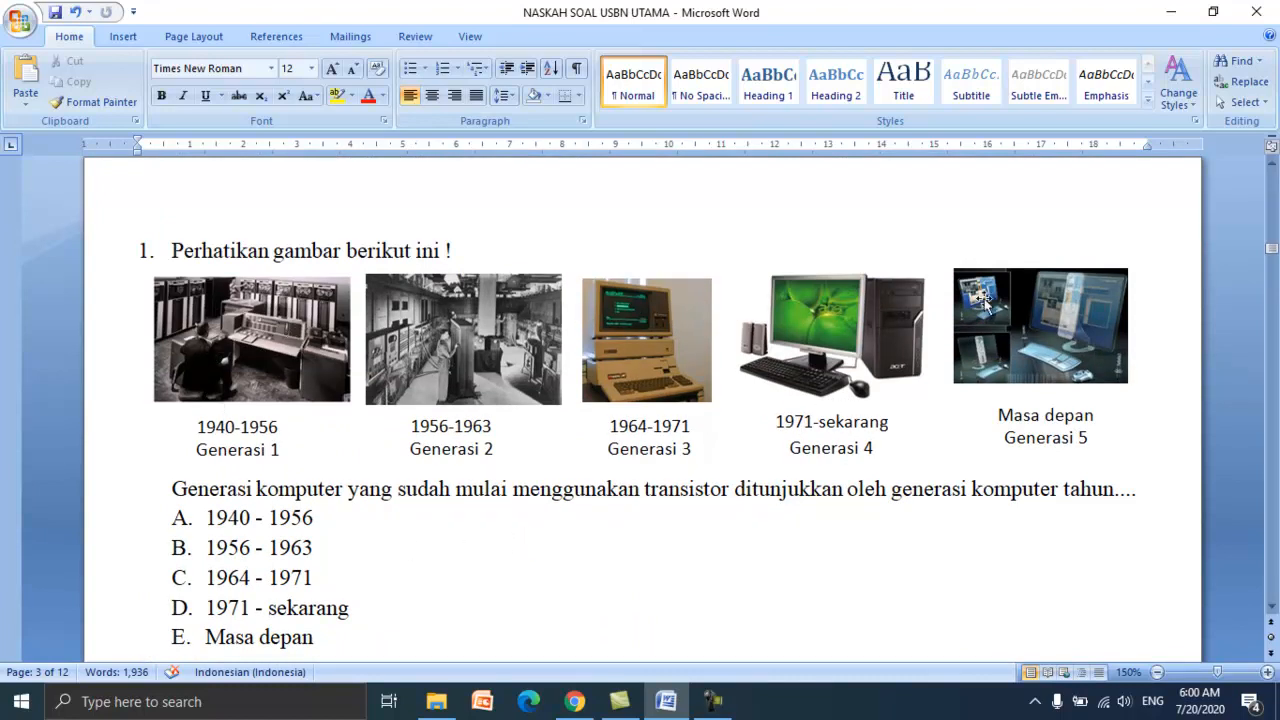
{"action": "scroll", "coordinate": [864, 503], "scroll_direction": "down", "scroll_amount": 3}
{"action": "scroll", "coordinate": [864, 503], "scroll_direction": "down", "scroll_amount": 6}
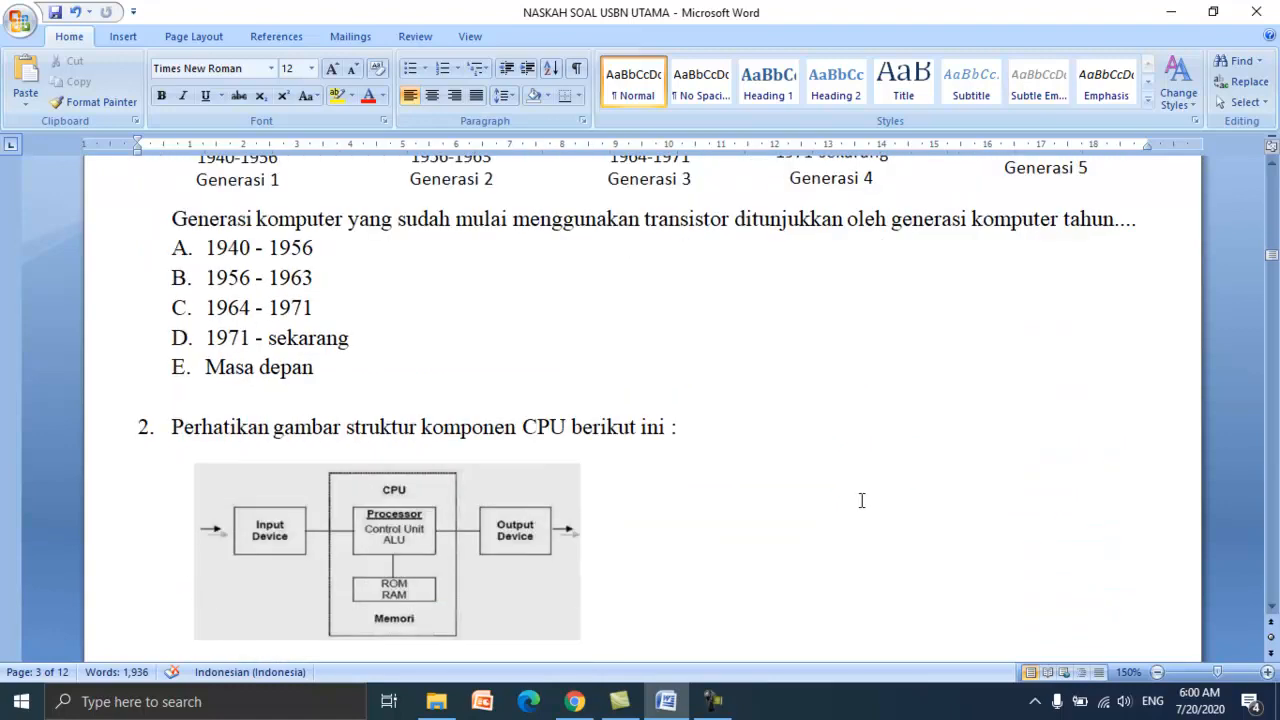
{"action": "scroll", "coordinate": [862, 500], "scroll_direction": "up", "scroll_amount": 9}
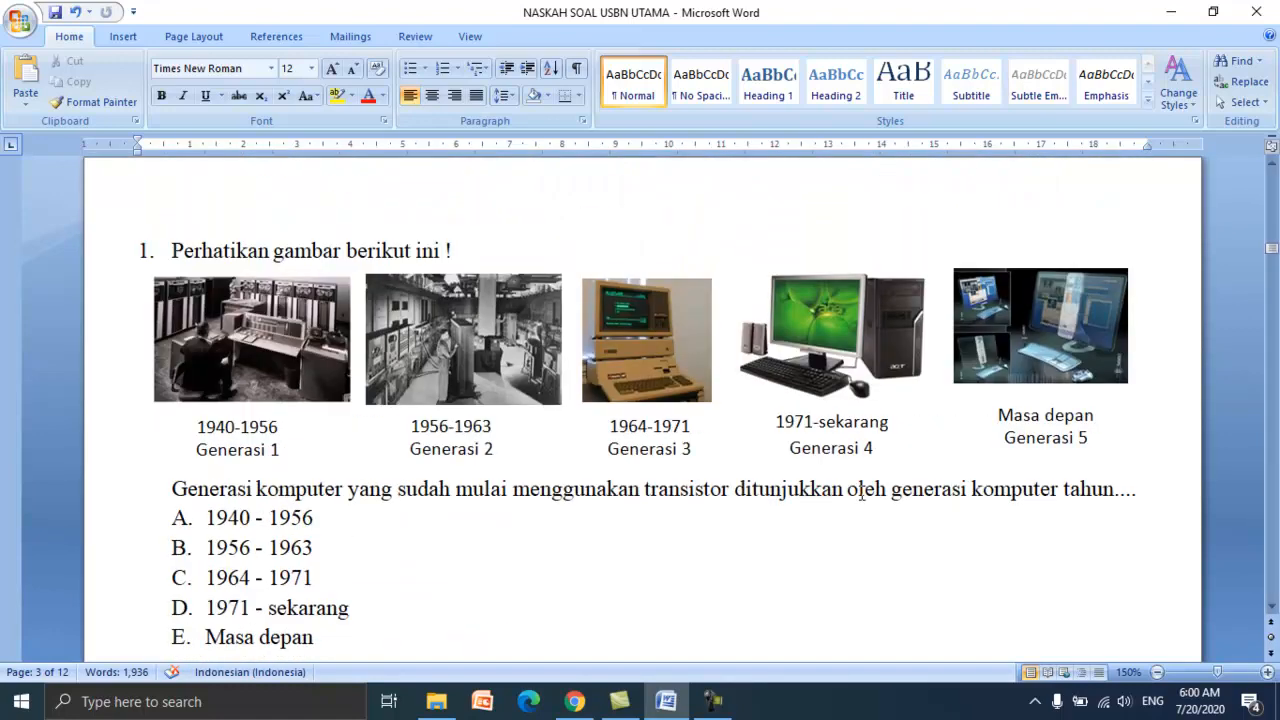
{"action": "scroll", "coordinate": [861, 492], "scroll_direction": "down", "scroll_amount": 2}
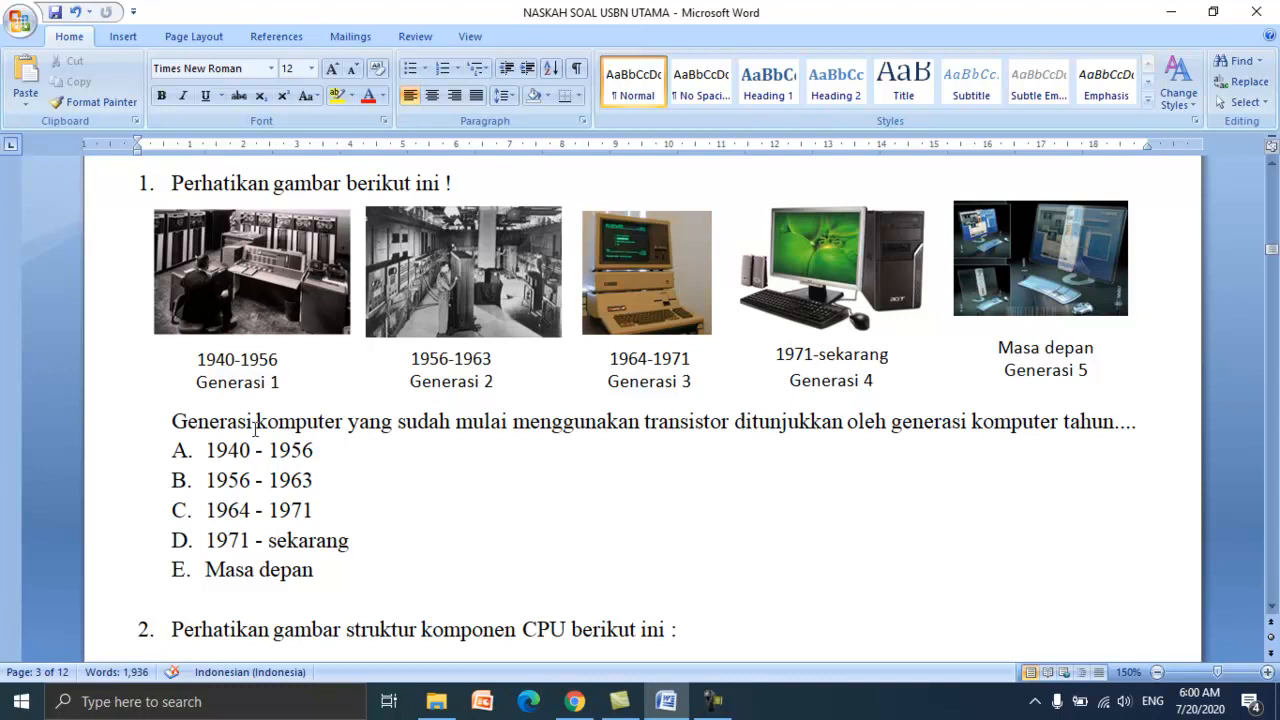
- Insert two line breaks after question 1's text to separate it from answer choices A to E
{"action": "left_click", "coordinate": [1168, 423]}
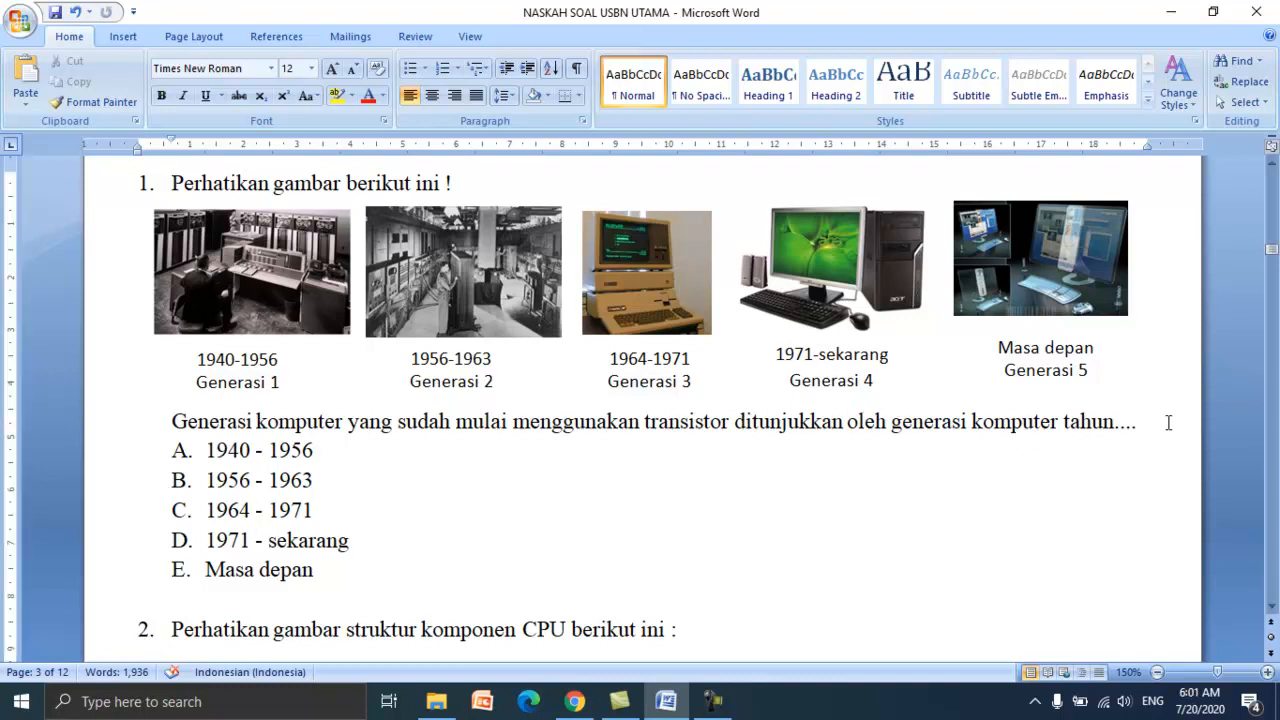
{"action": "key", "text": "Return"}
{"action": "key", "text": "Return"}
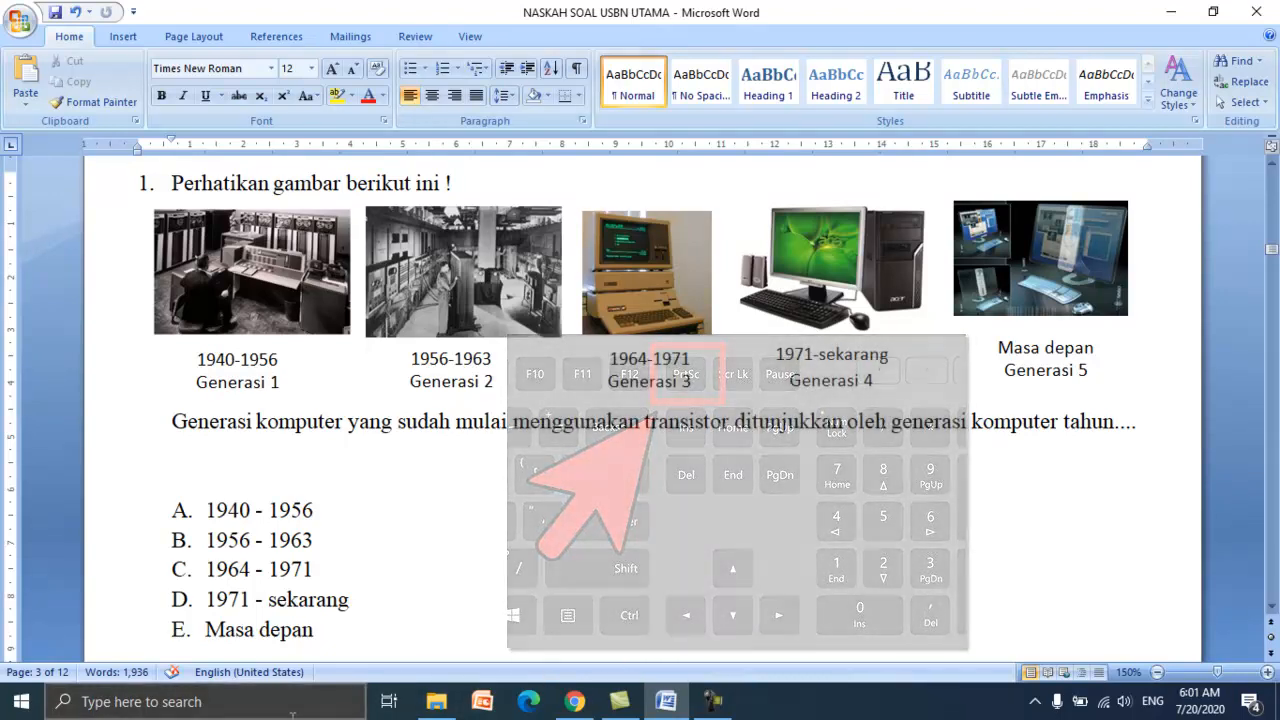
- Search Windows for "paint" and open the Paint app
{"action": "left_click", "coordinate": [187, 690]}
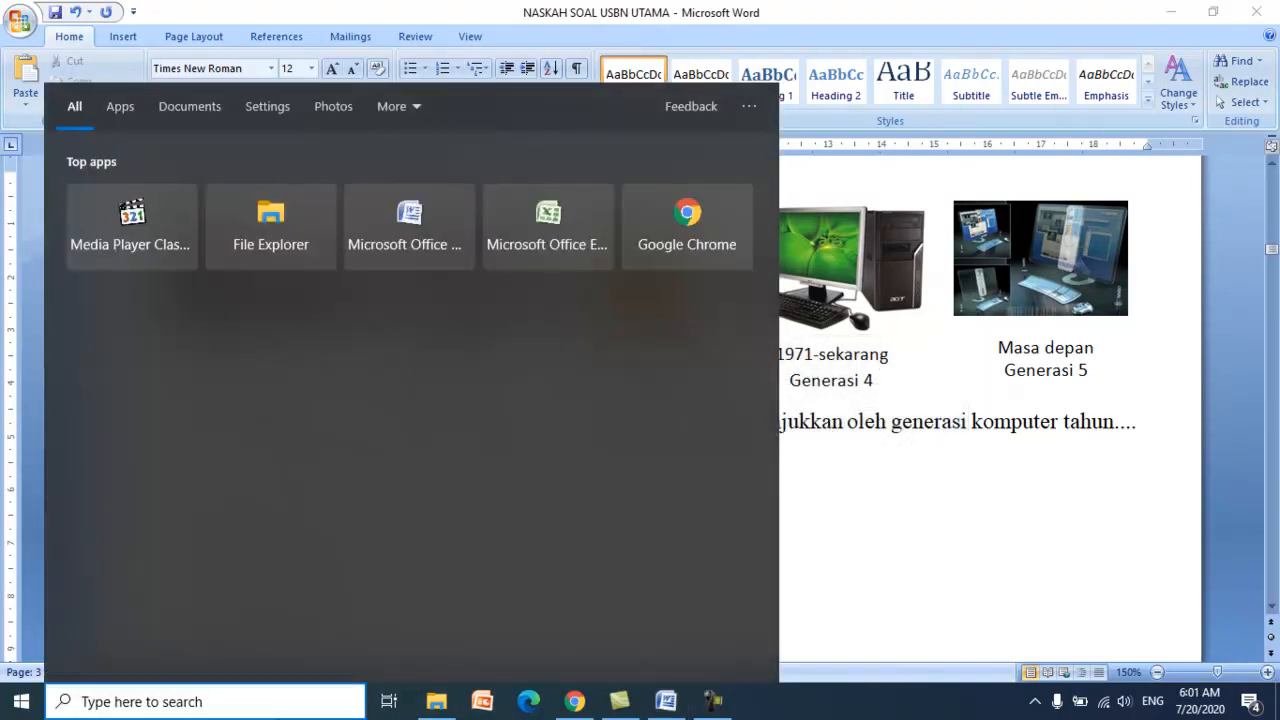
{"action": "left_click", "coordinate": [29, 709]}
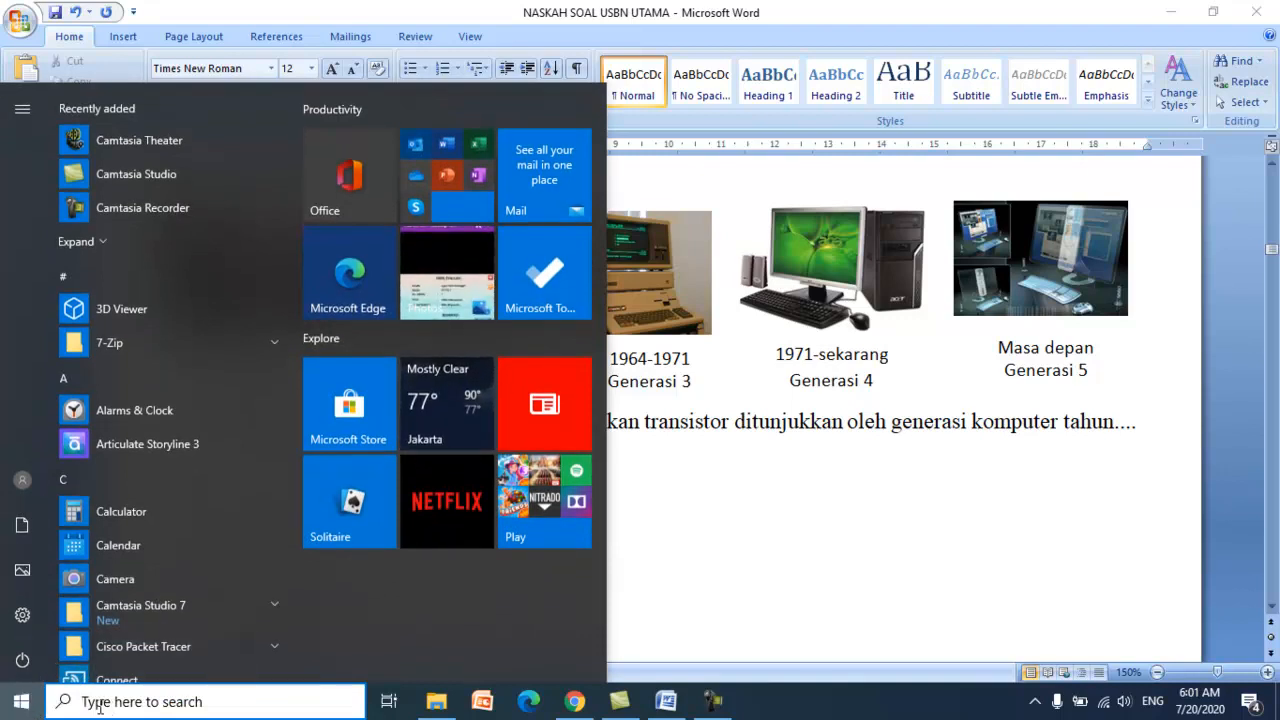
{"action": "scroll", "coordinate": [138, 612], "scroll_direction": "down", "scroll_amount": 5}
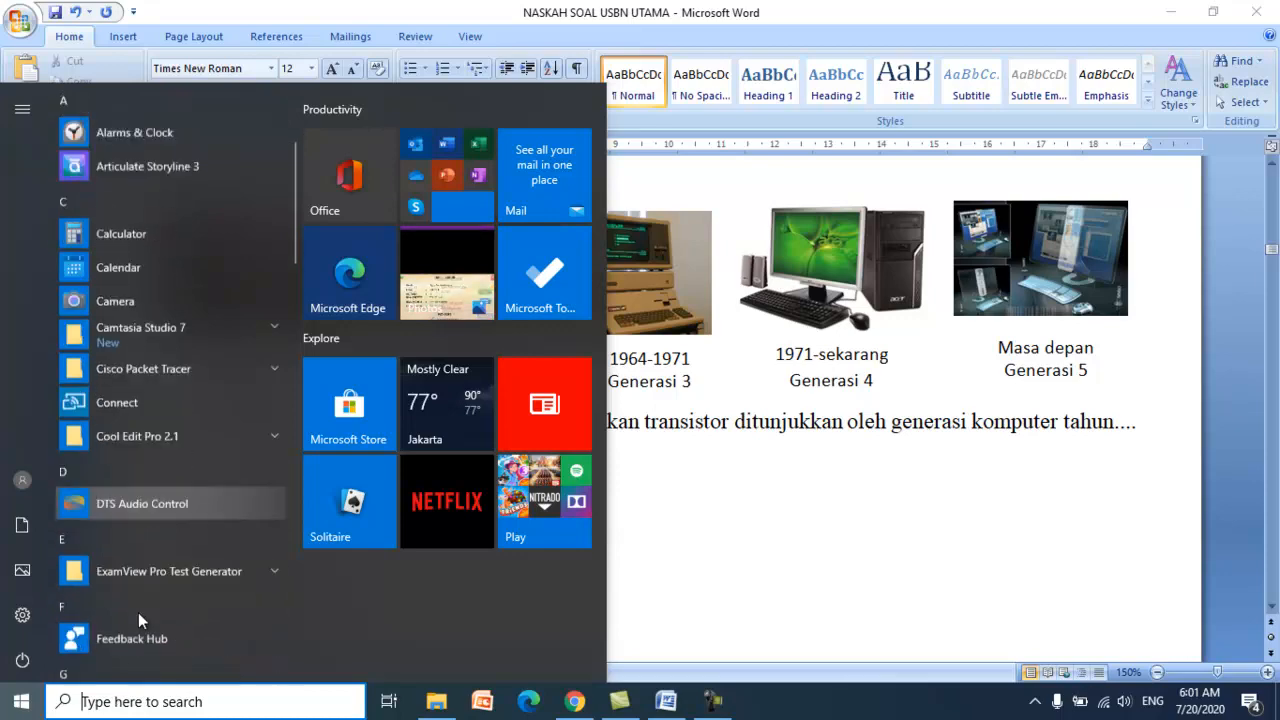
{"action": "left_click", "coordinate": [121, 705]}
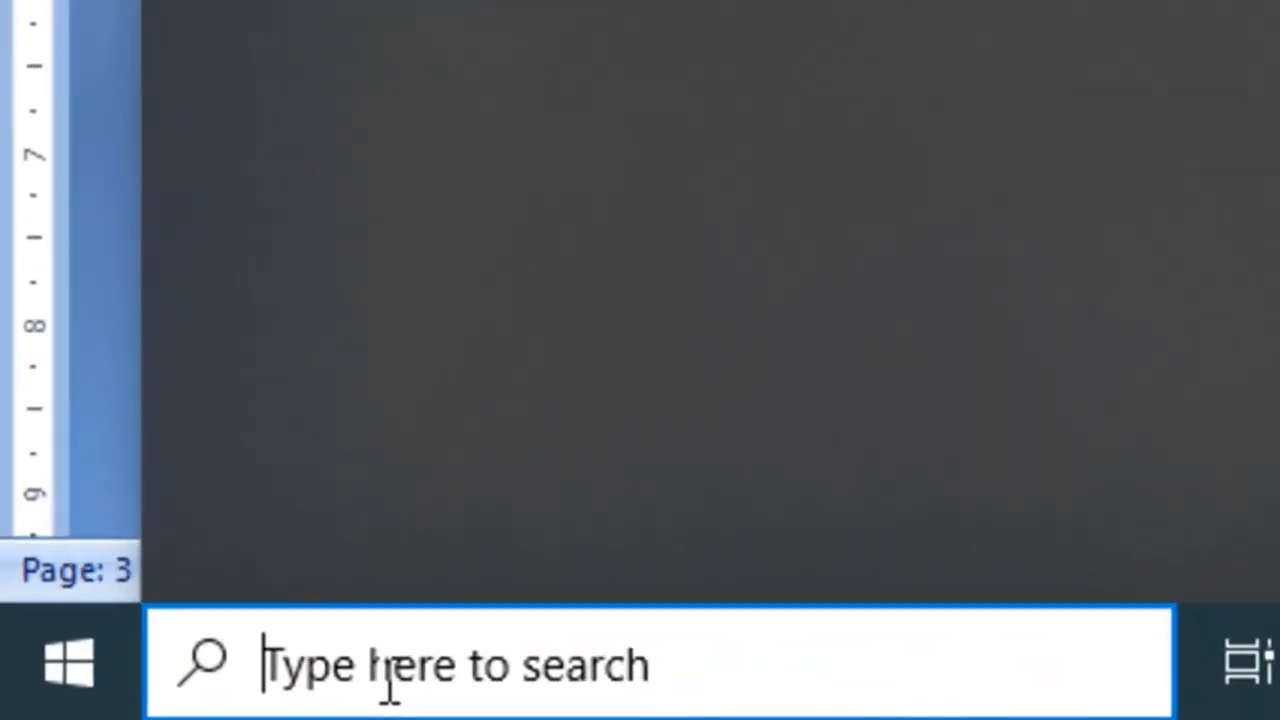
{"action": "type", "text": "pai"}
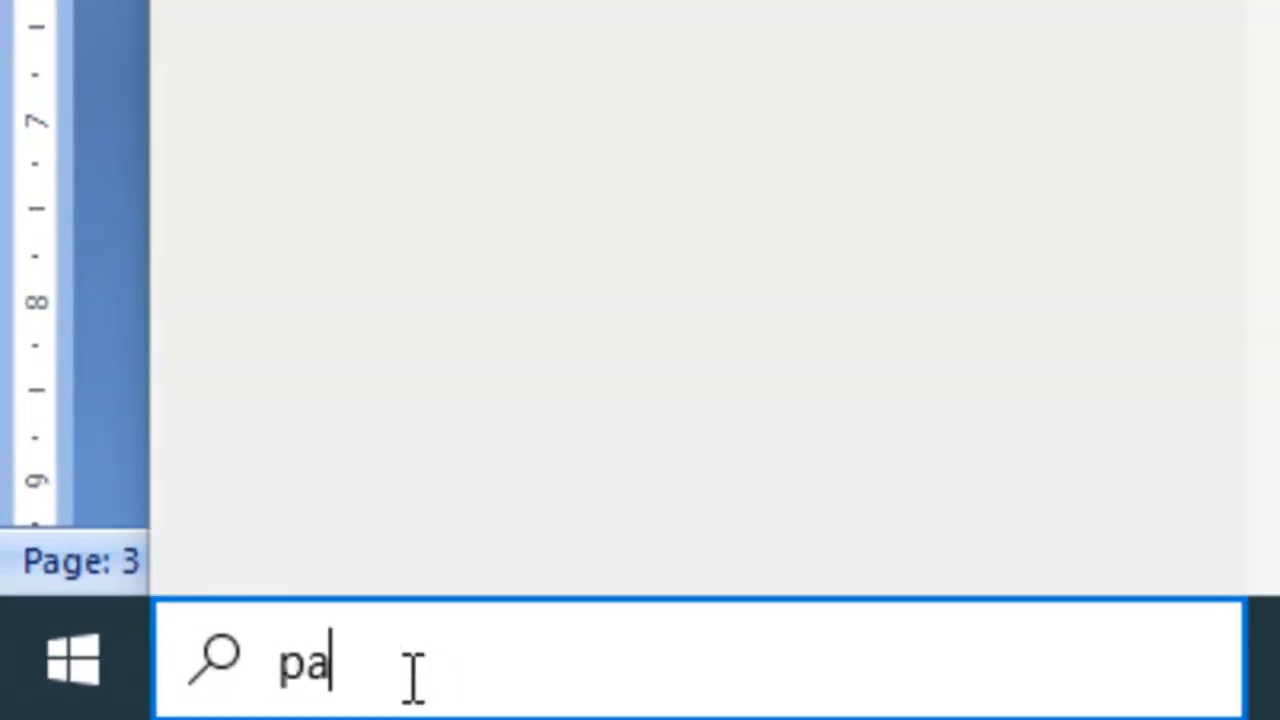
{"action": "type", "text": "nt"}
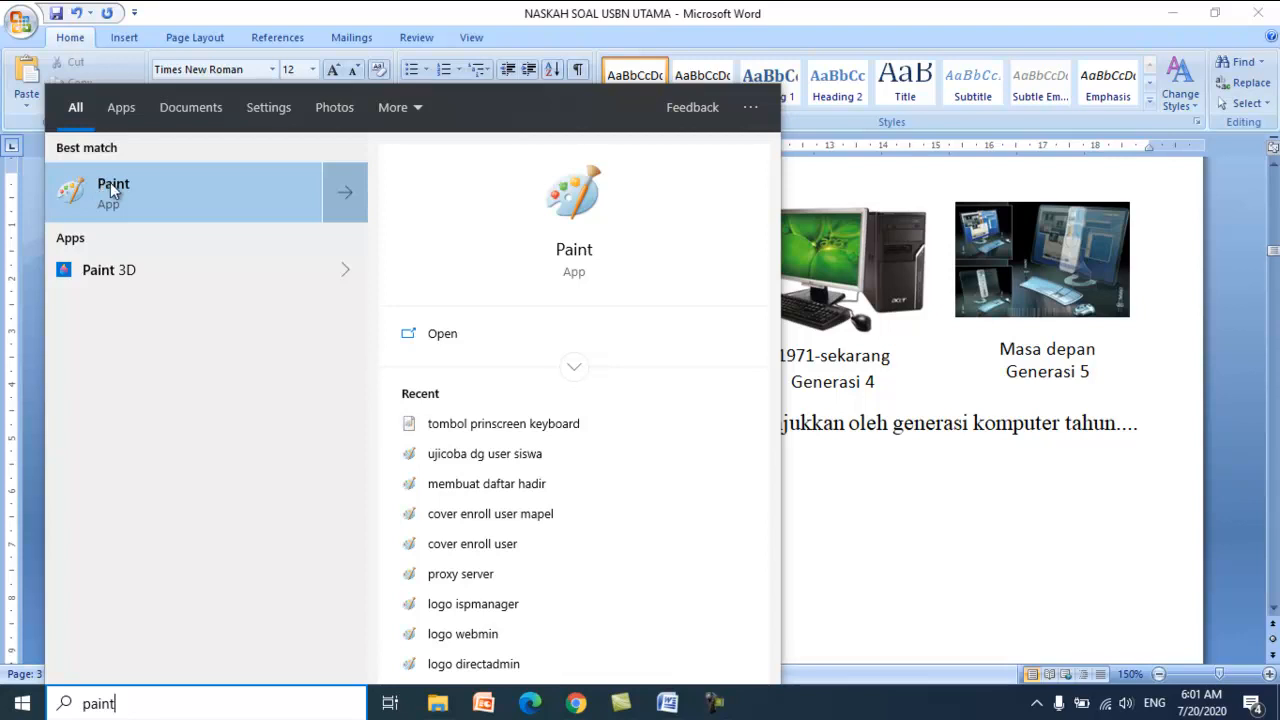
{"action": "left_click", "coordinate": [155, 205]}
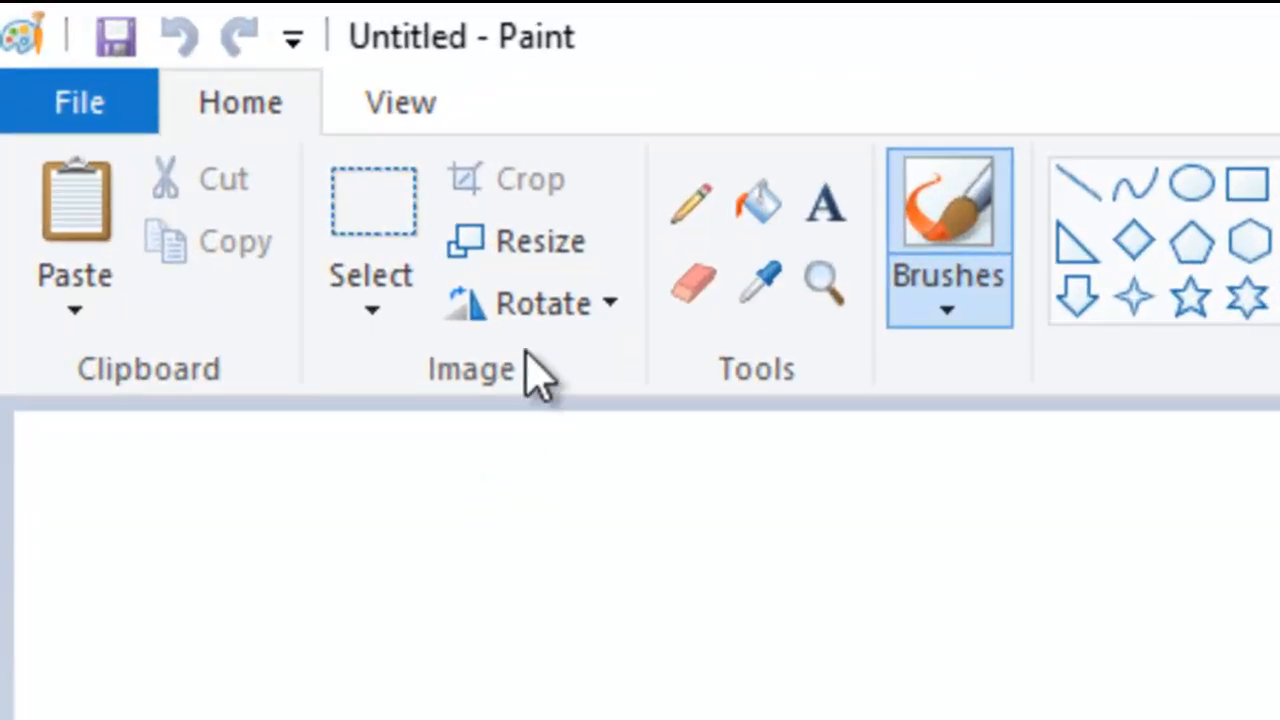
- Resize the blank Paint canvas to 5 percent horizontally and vertically with the aspect ratio maintained
{"action": "left_click", "coordinate": [544, 257]}
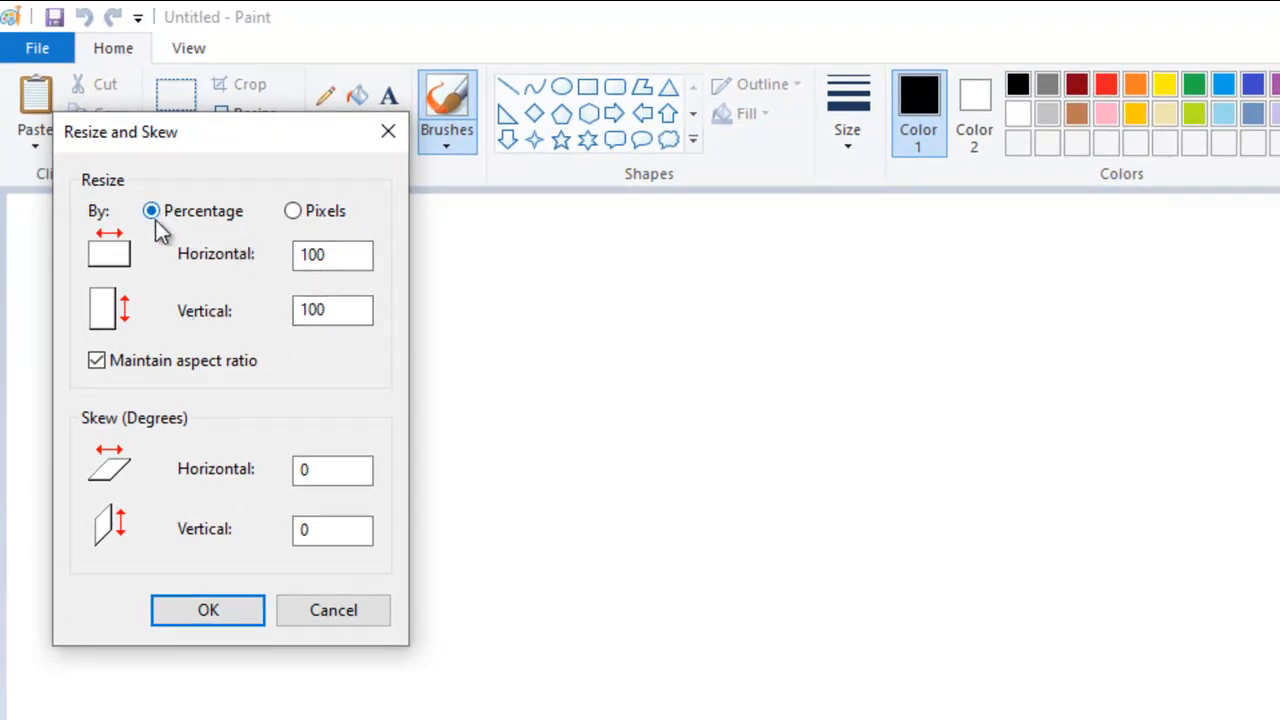
{"action": "double_click", "coordinate": [328, 255]}
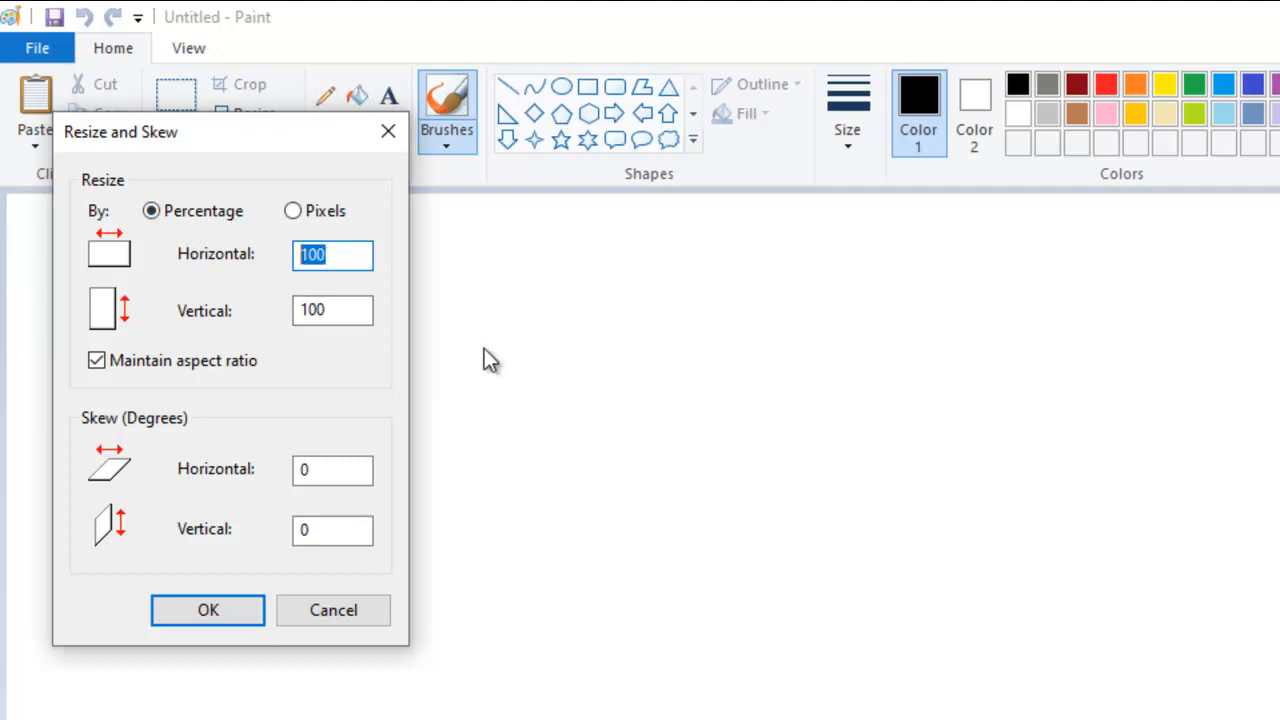
{"action": "type", "text": "5"}
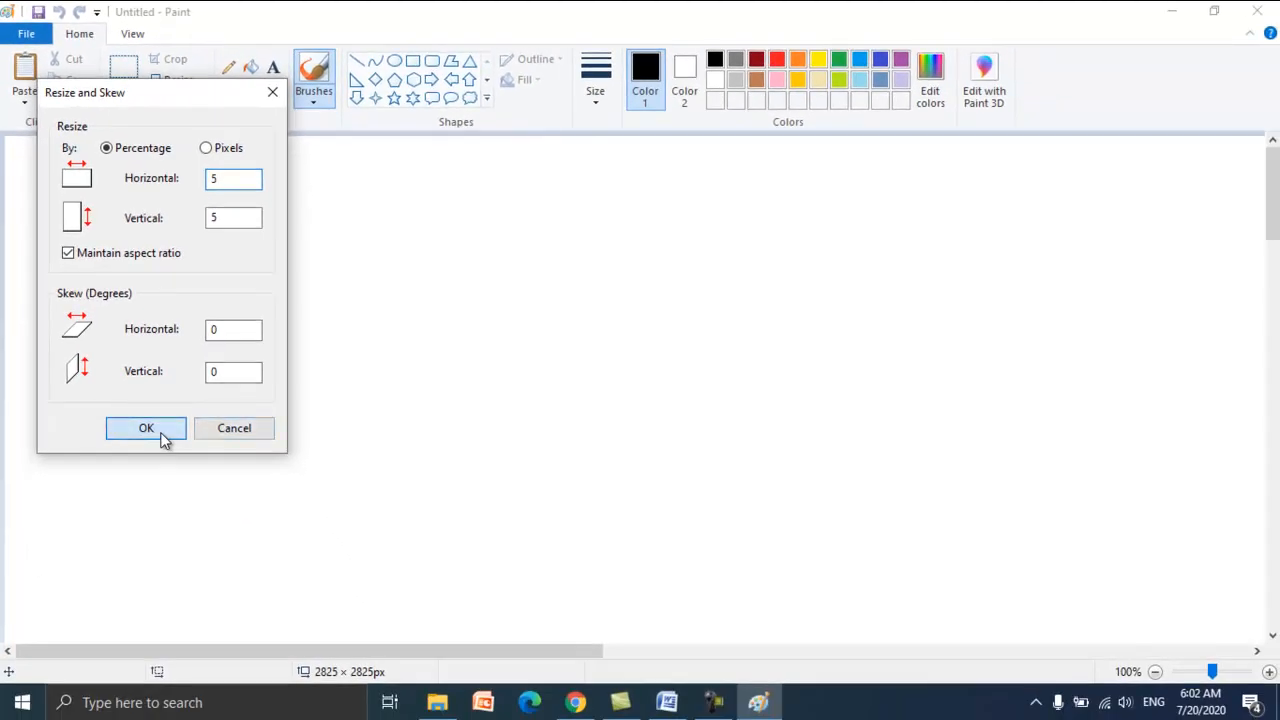
{"action": "left_click", "coordinate": [160, 434]}
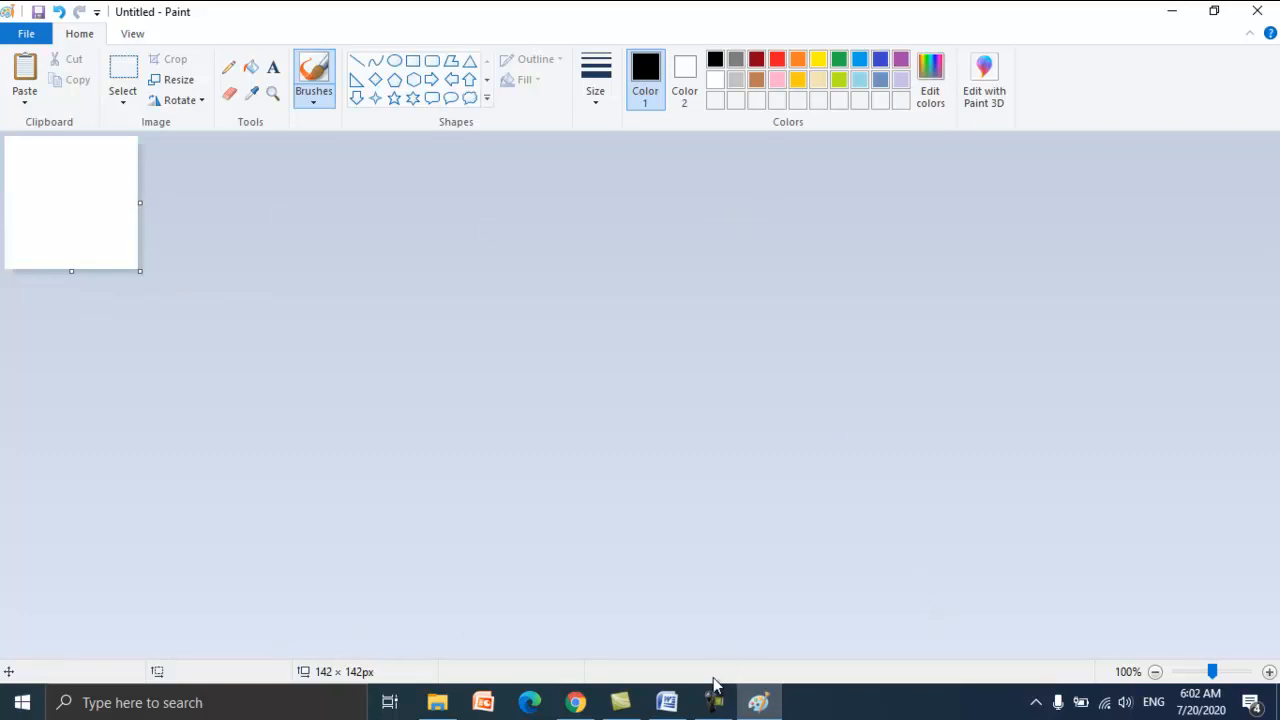
- Switch to the NASKAH SOAL USBN UTAMA Word document, capture the screen with question 1 in view, and switch back to Paint
{"action": "mouse_move", "coordinate": [667, 700]}
{"action": "left_click", "coordinate": [695, 615]}
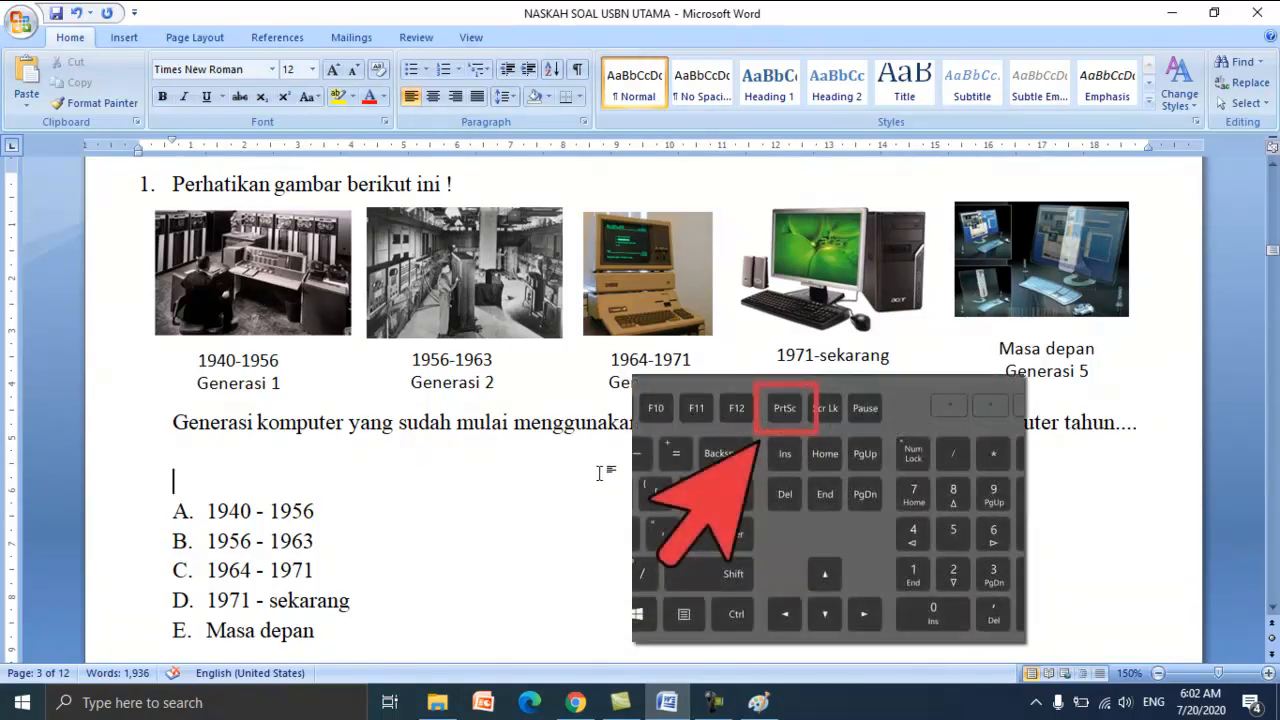
{"action": "left_click", "coordinate": [601, 475]}
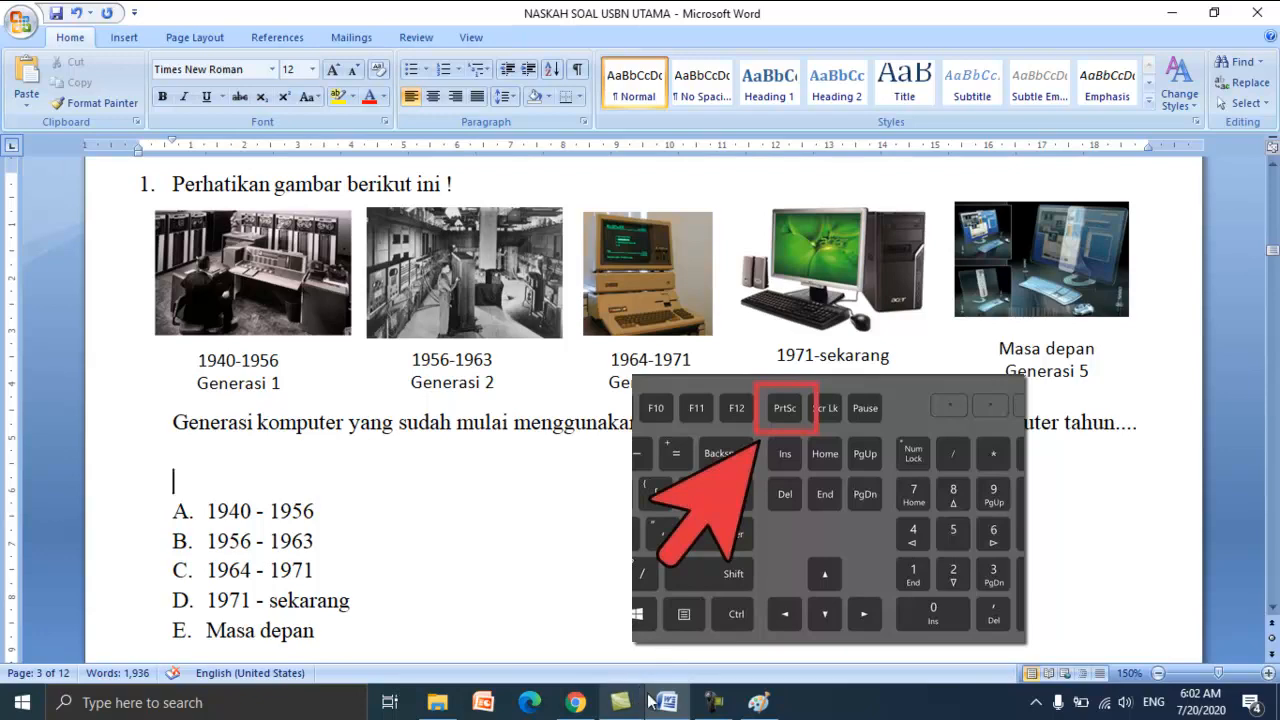
{"action": "left_click", "coordinate": [759, 705]}
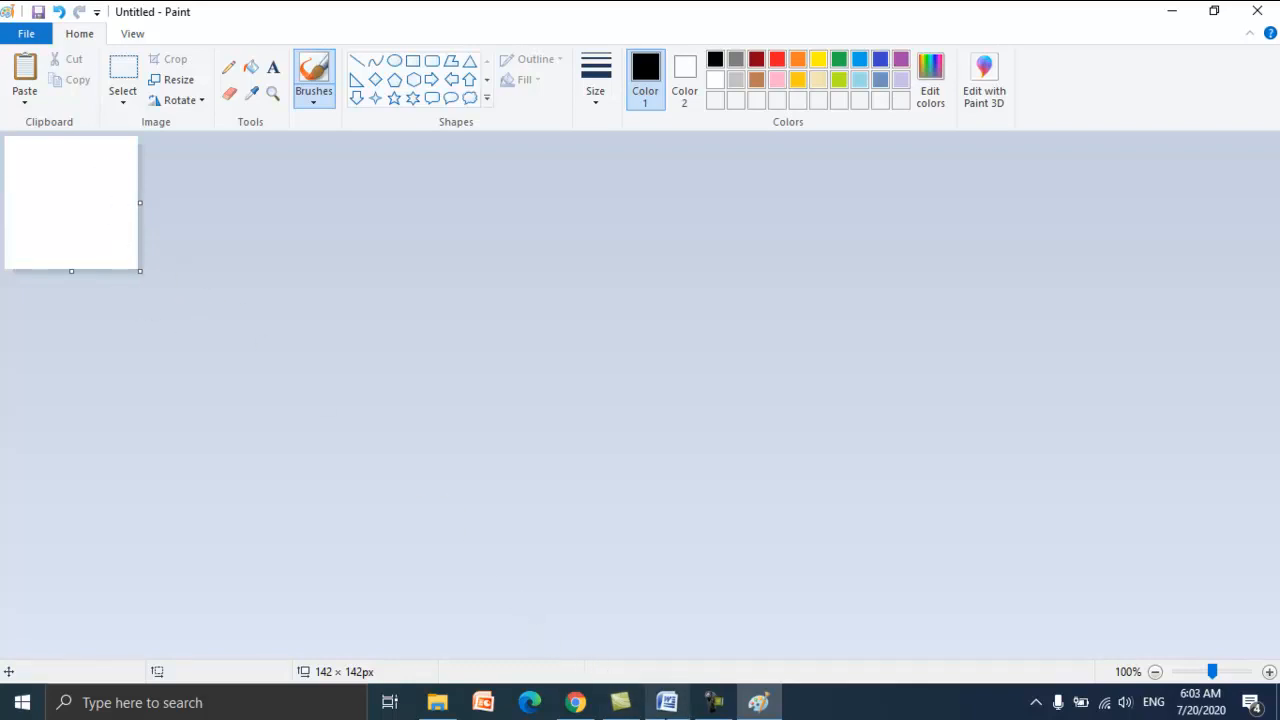
{"action": "left_click", "coordinate": [666, 702]}
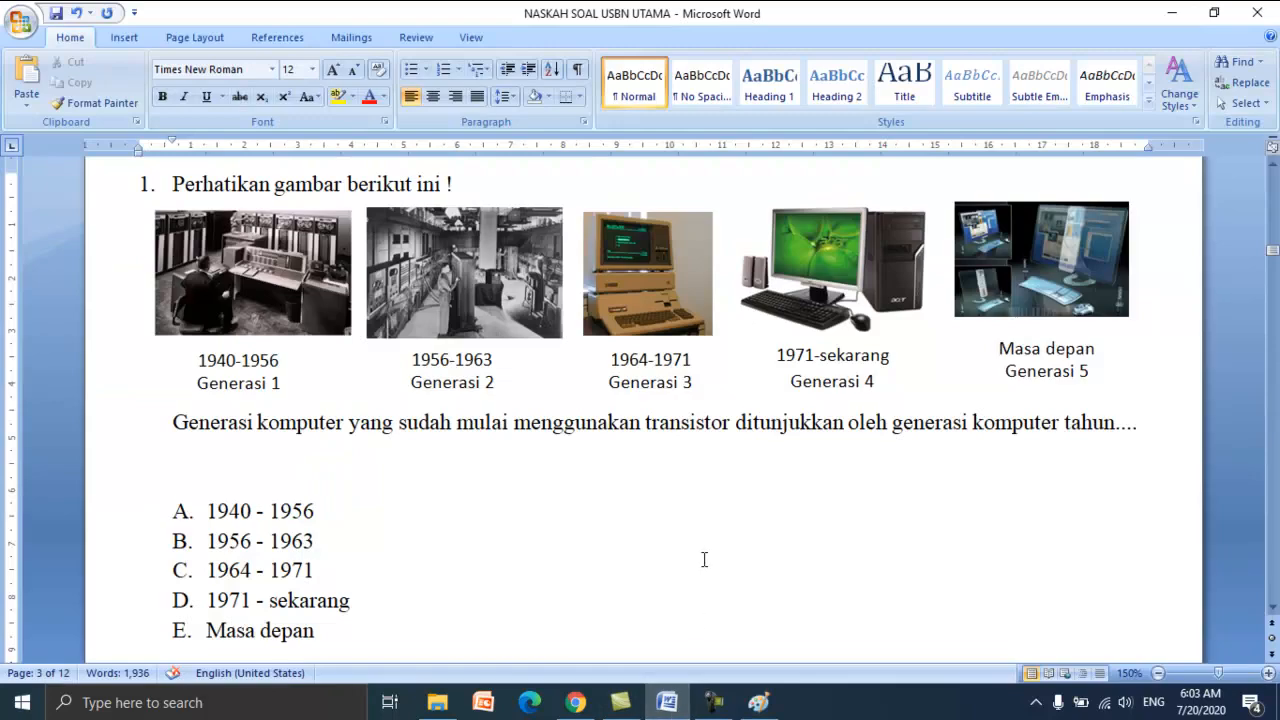
{"action": "left_click", "coordinate": [758, 702]}
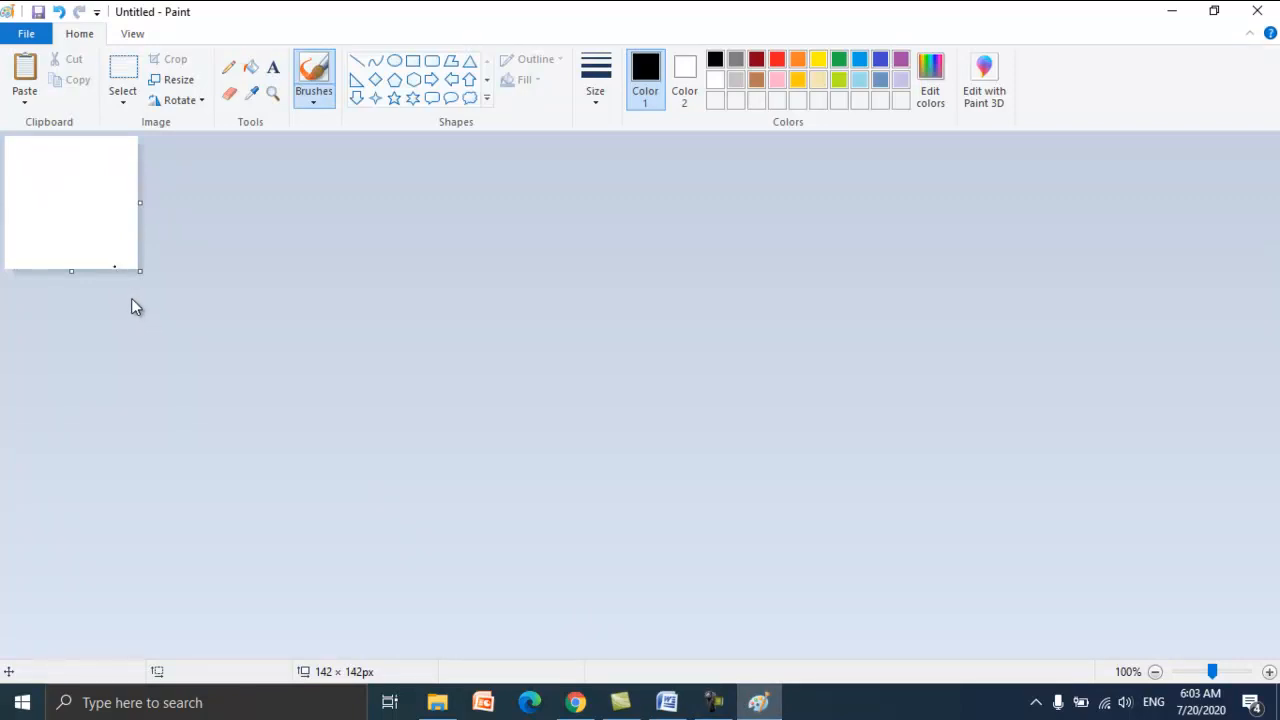
{"action": "key", "text": "ctrl+v"}
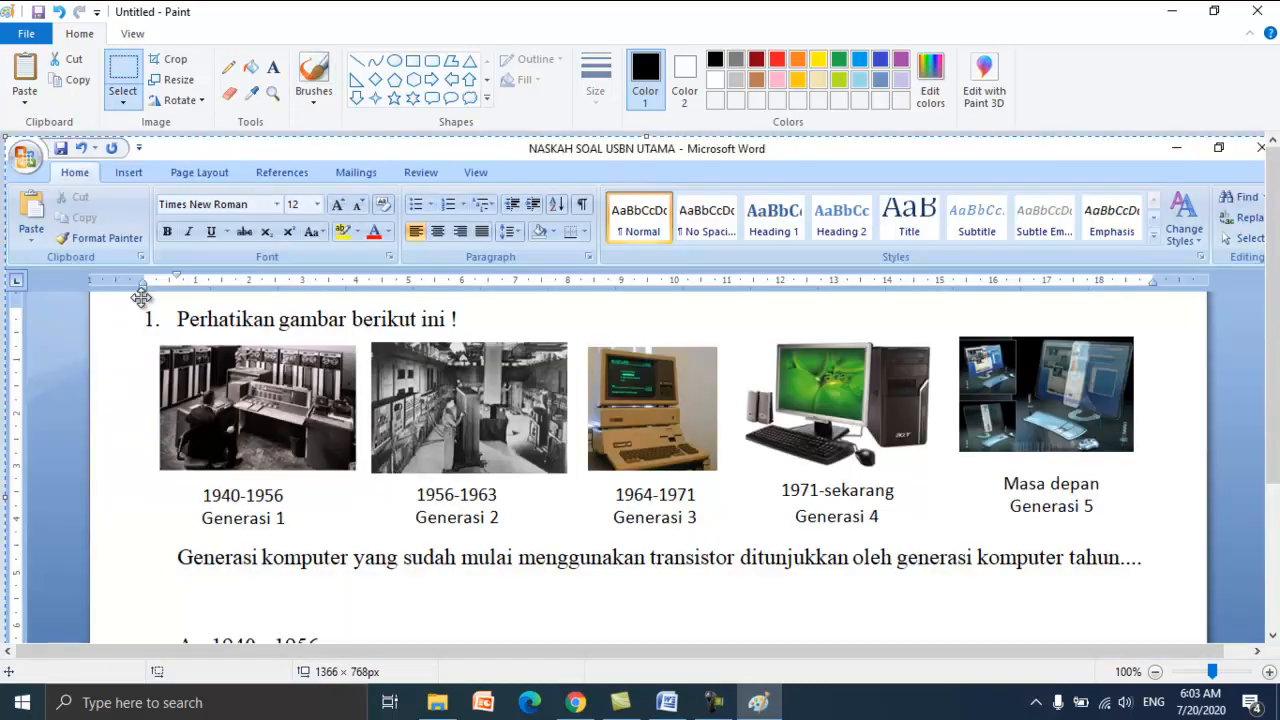
{"action": "left_click_drag", "start_coordinate": [544, 509], "coordinate": [499, 427]}
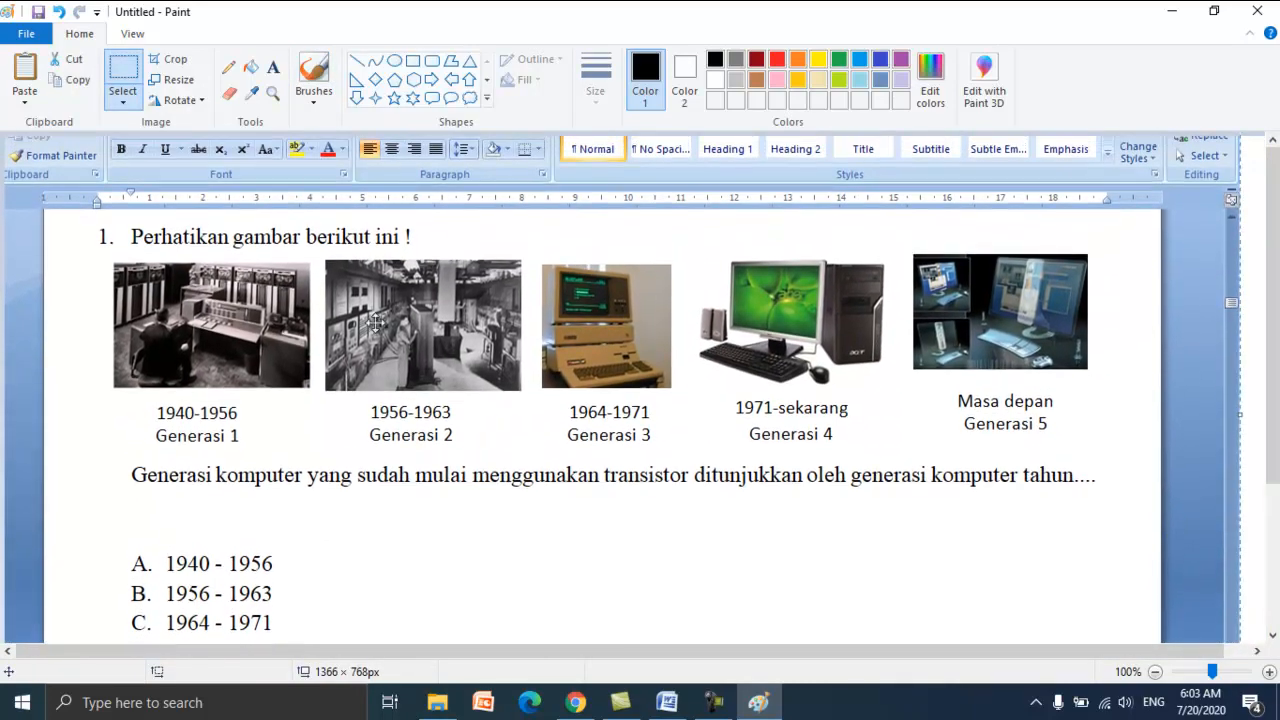
{"action": "left_click", "coordinate": [60, 13]}
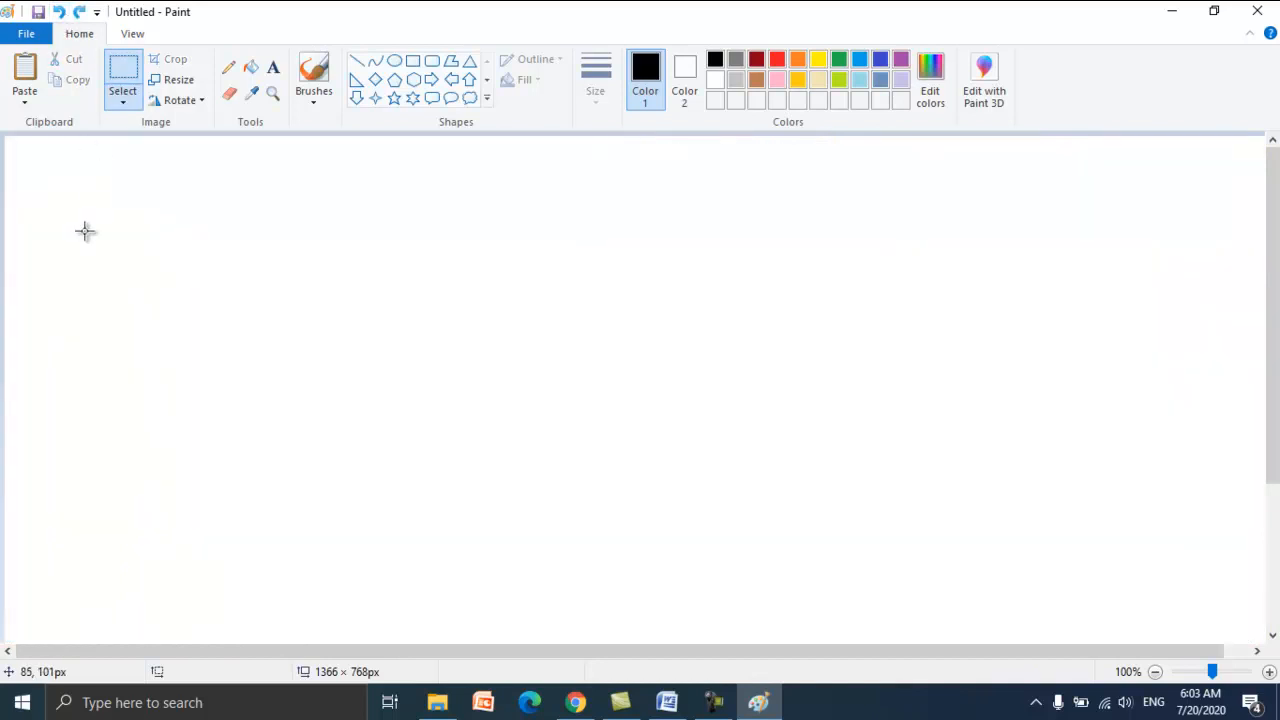
{"action": "left_click", "coordinate": [60, 13]}
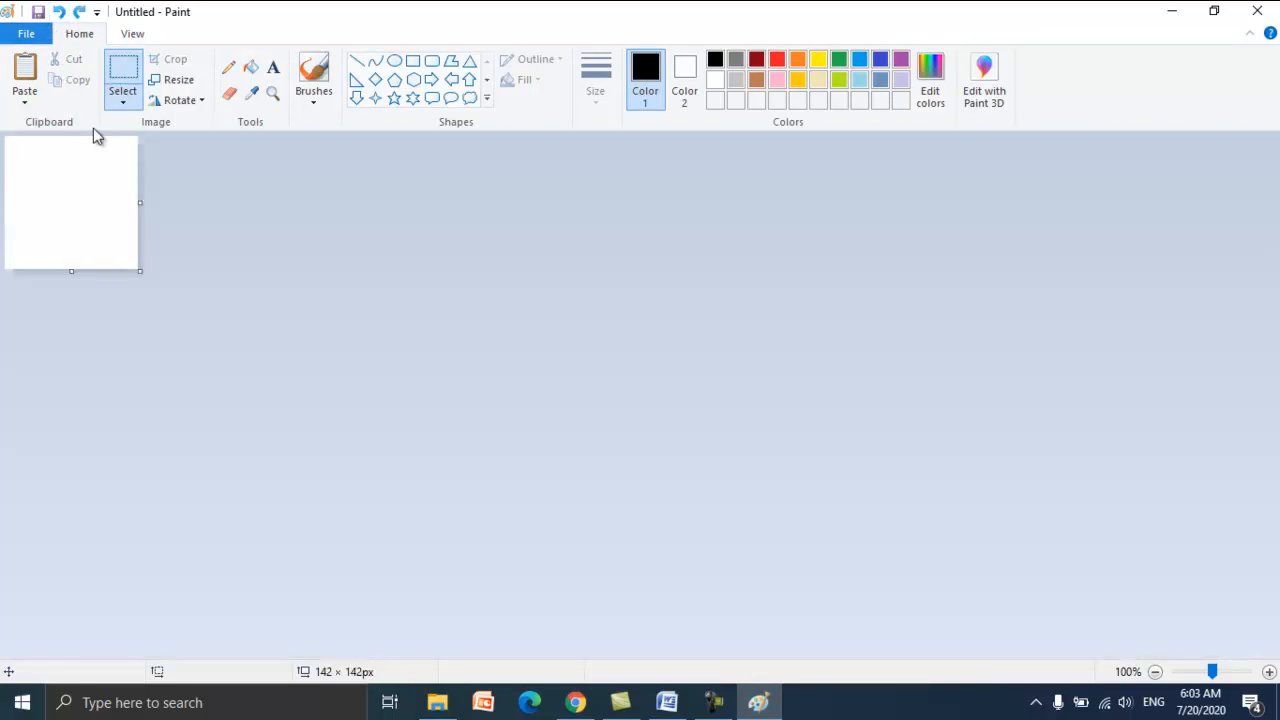
- Paste the screenshot onto the canvas, shifted to show question 1, and copy the roughly 1081 × 296 px area containing its pictures and question text
{"action": "left_click", "coordinate": [27, 80]}
{"action": "mouse_move", "coordinate": [520, 458]}
{"action": "left_mouse_down"}
{"action": "mouse_move", "coordinate": [480, 320]}
{"action": "mouse_move", "coordinate": [489, 335]}
{"action": "left_mouse_up"}
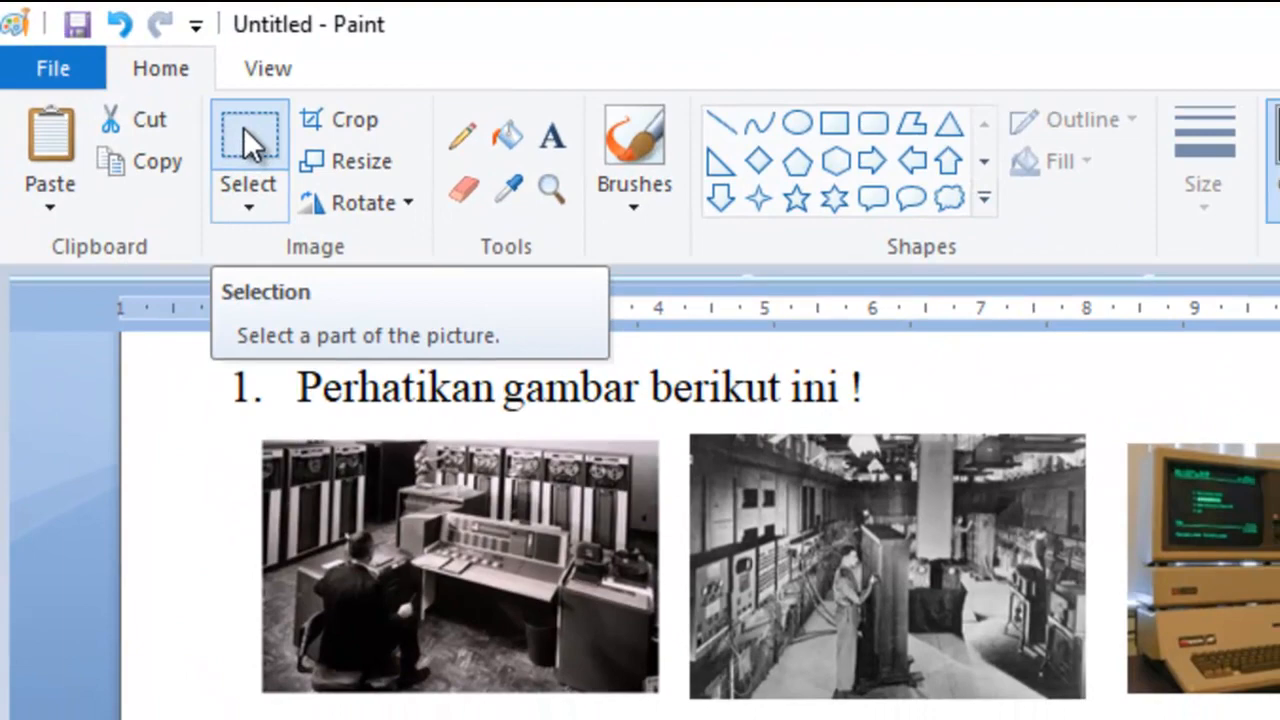
{"action": "left_click", "coordinate": [251, 132]}
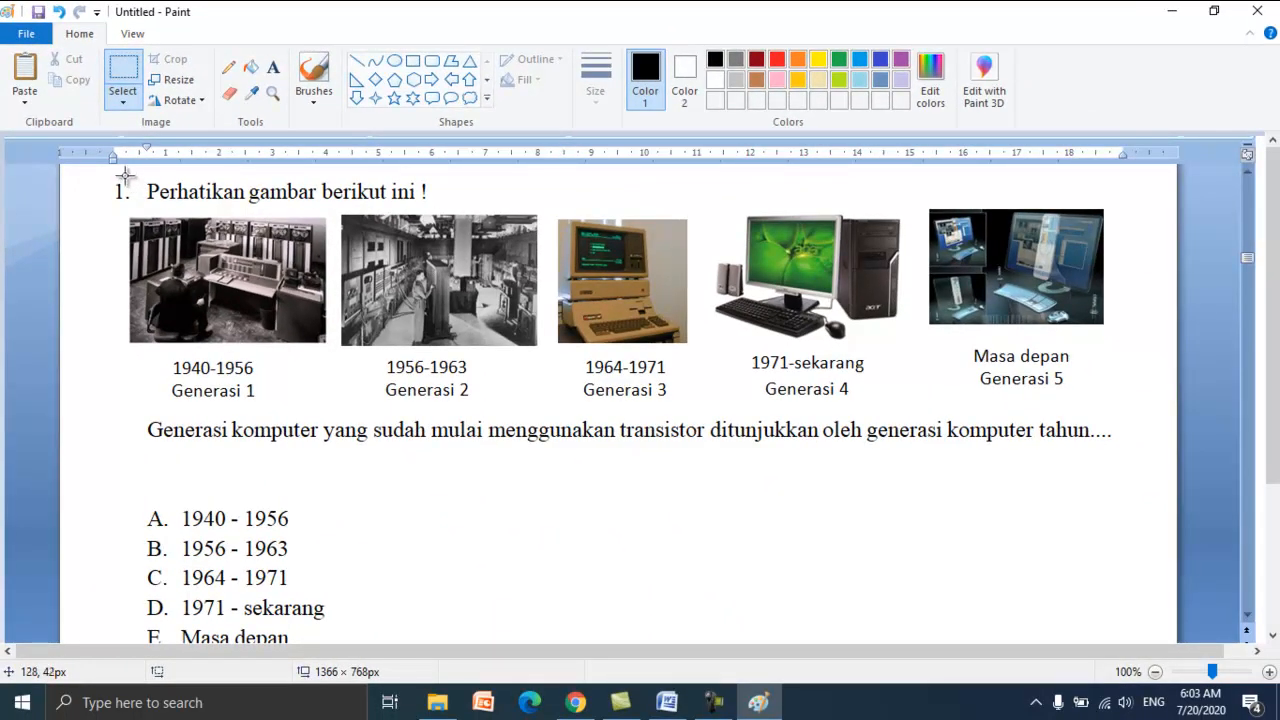
{"action": "left_click_drag", "start_coordinate": [125, 177], "coordinate": [1138, 452]}
{"action": "left_click_drag", "start_coordinate": [1138, 452], "coordinate": [1138, 452]}
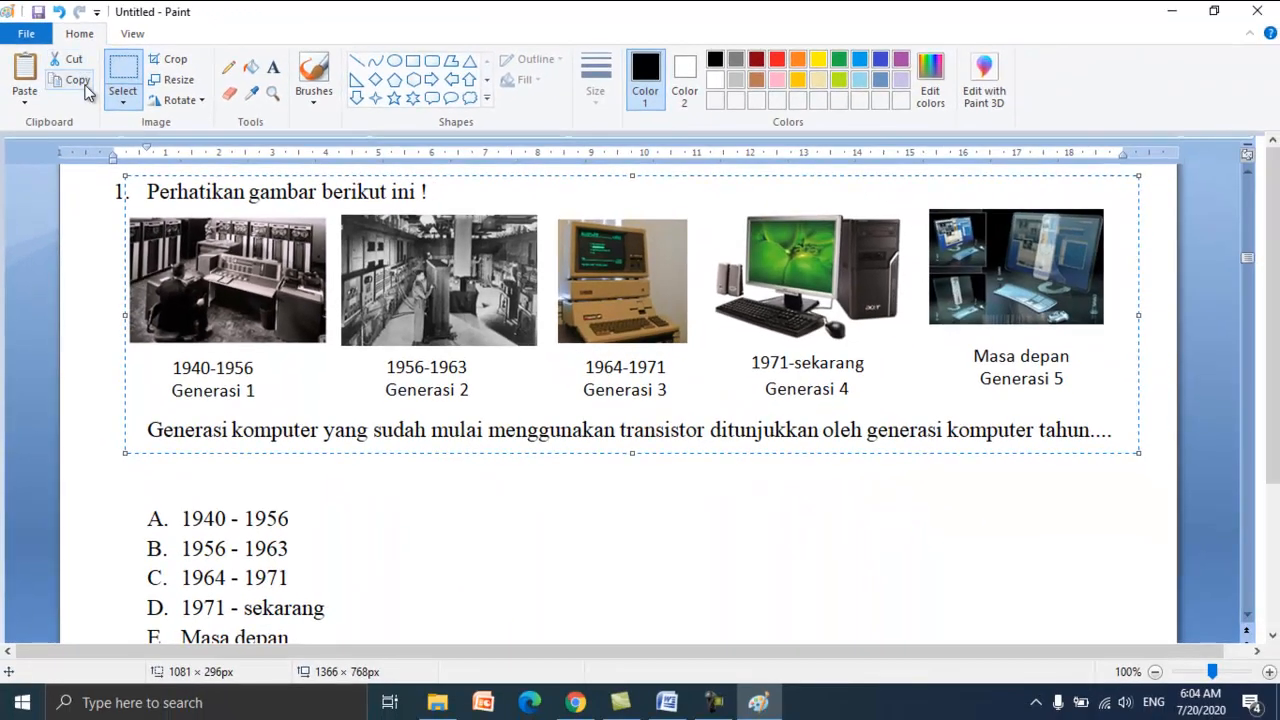
{"action": "left_click", "coordinate": [86, 90]}
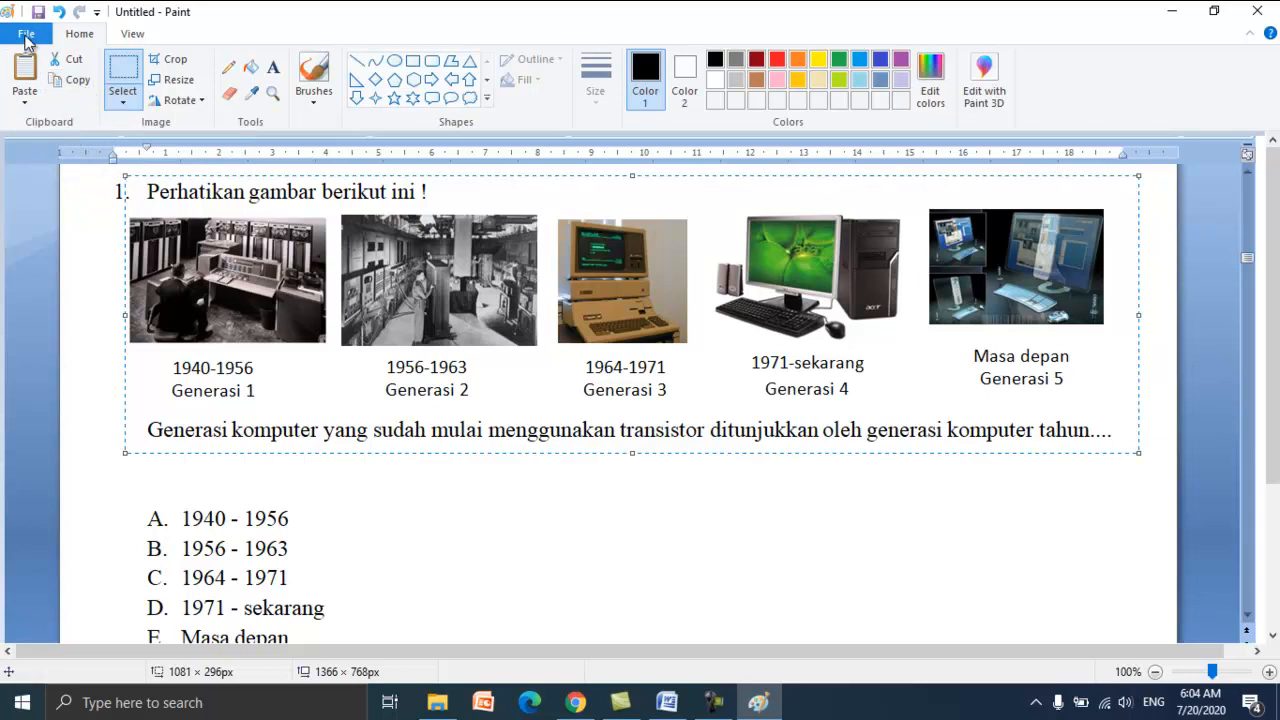
- Start a new Paint image without saving the screenshot, and paste the copied question area onto the blank canvas
{"action": "left_click", "coordinate": [27, 37]}
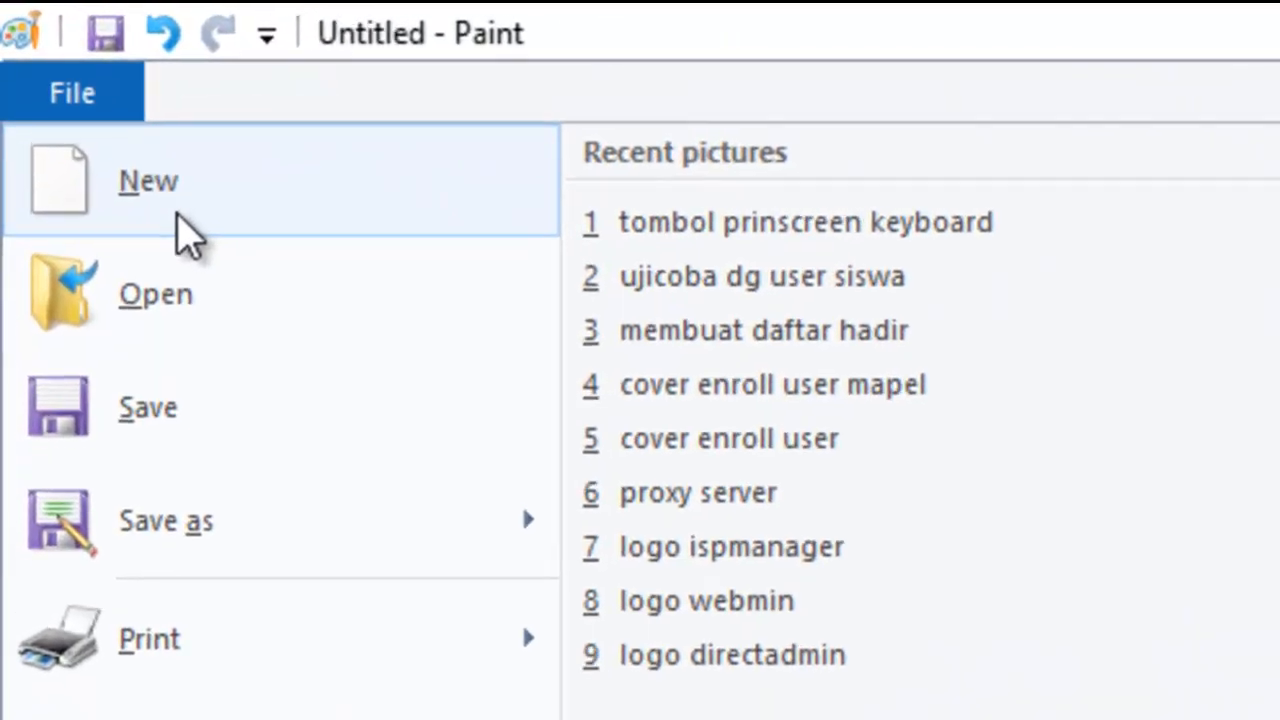
{"action": "left_click", "coordinate": [181, 216]}
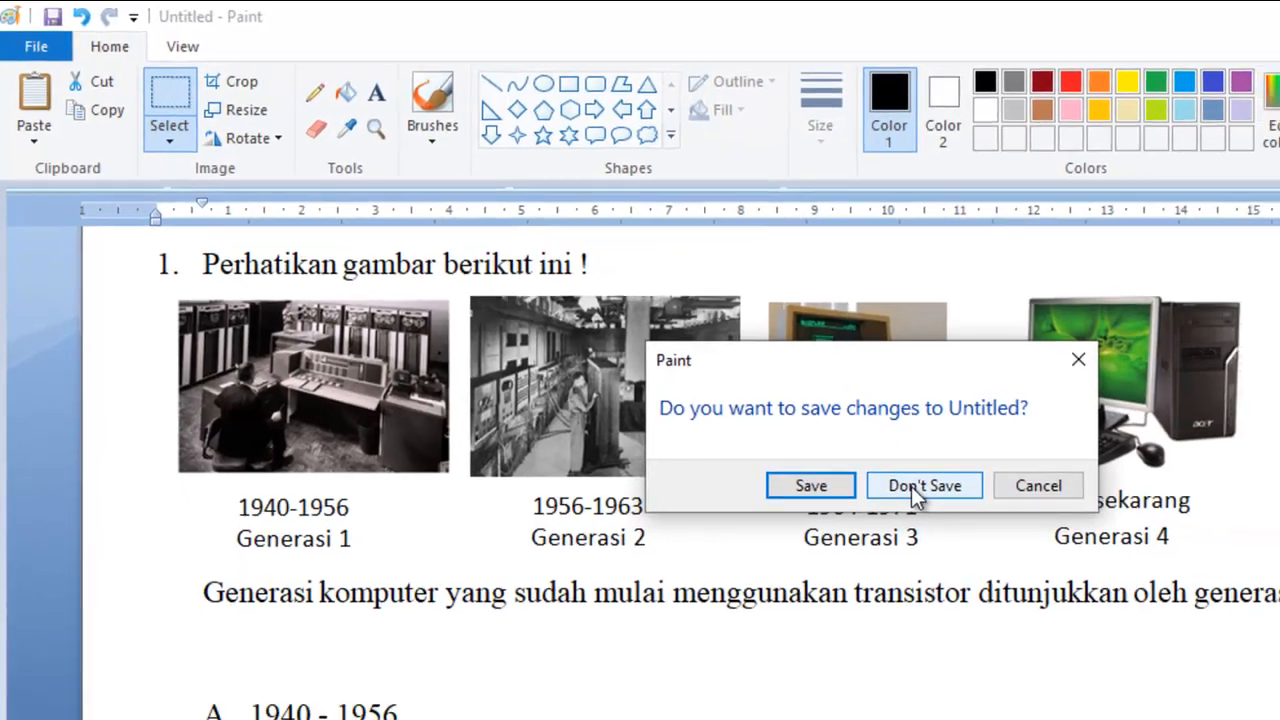
{"action": "left_click", "coordinate": [1018, 534]}
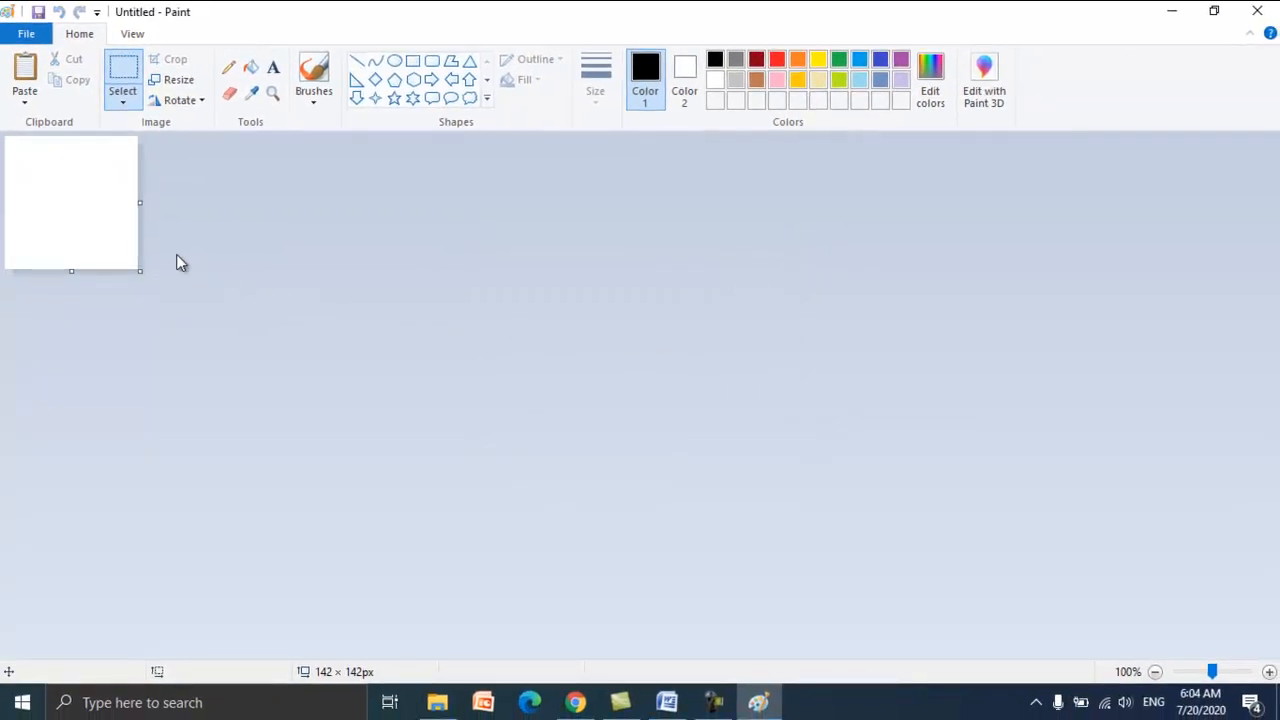
{"action": "left_click", "coordinate": [26, 76]}
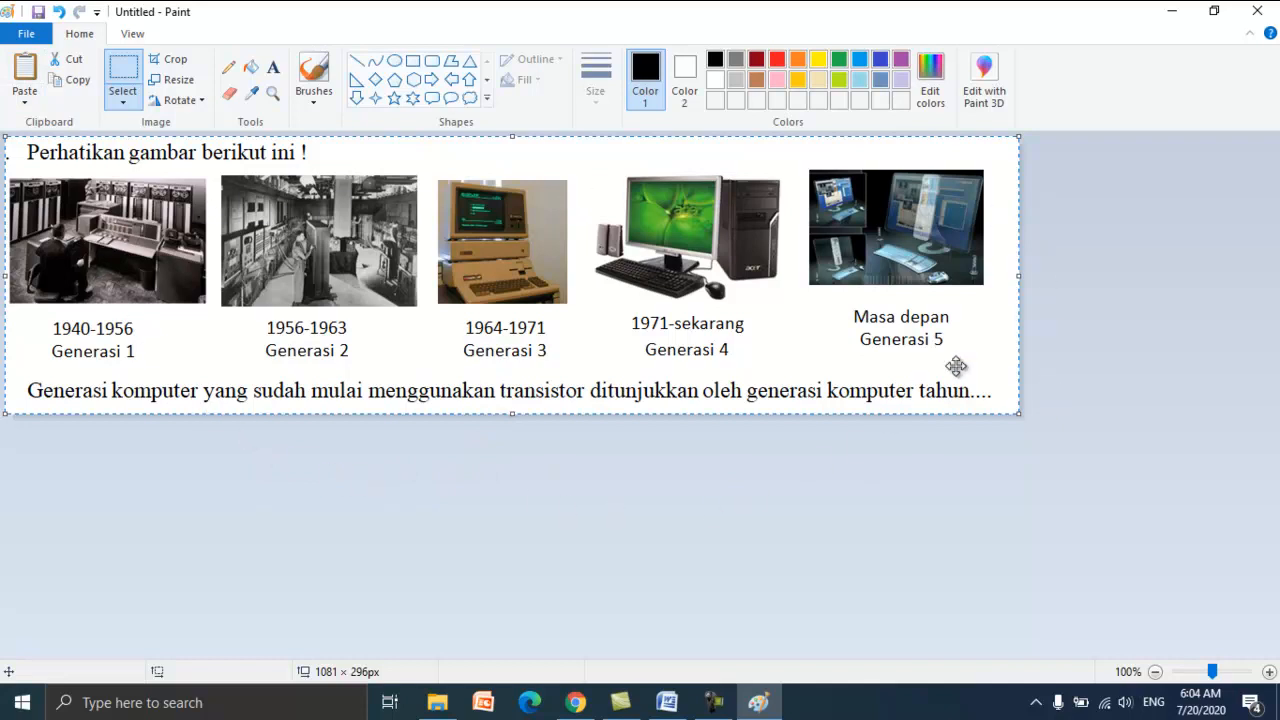
{"action": "left_click", "coordinate": [1076, 347]}
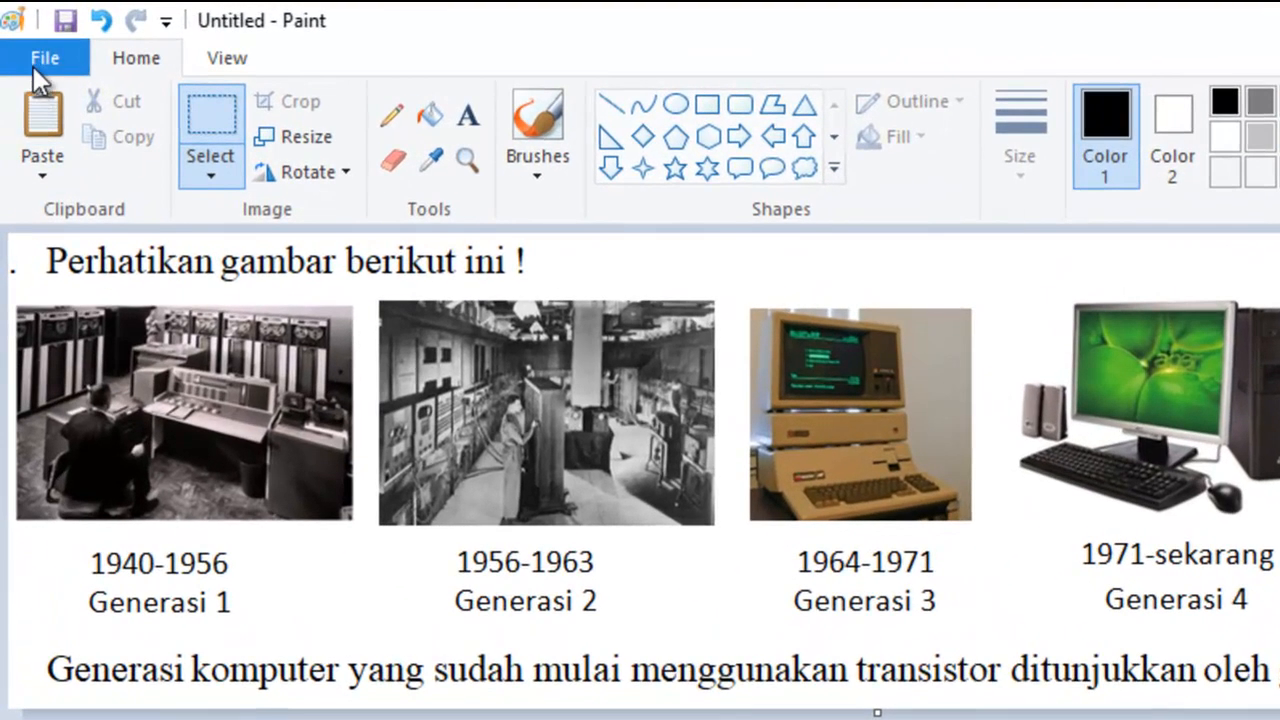
- Save the question image as a PNG named "soal nomor 7" in the Pictures folder
{"action": "left_click", "coordinate": [34, 62]}
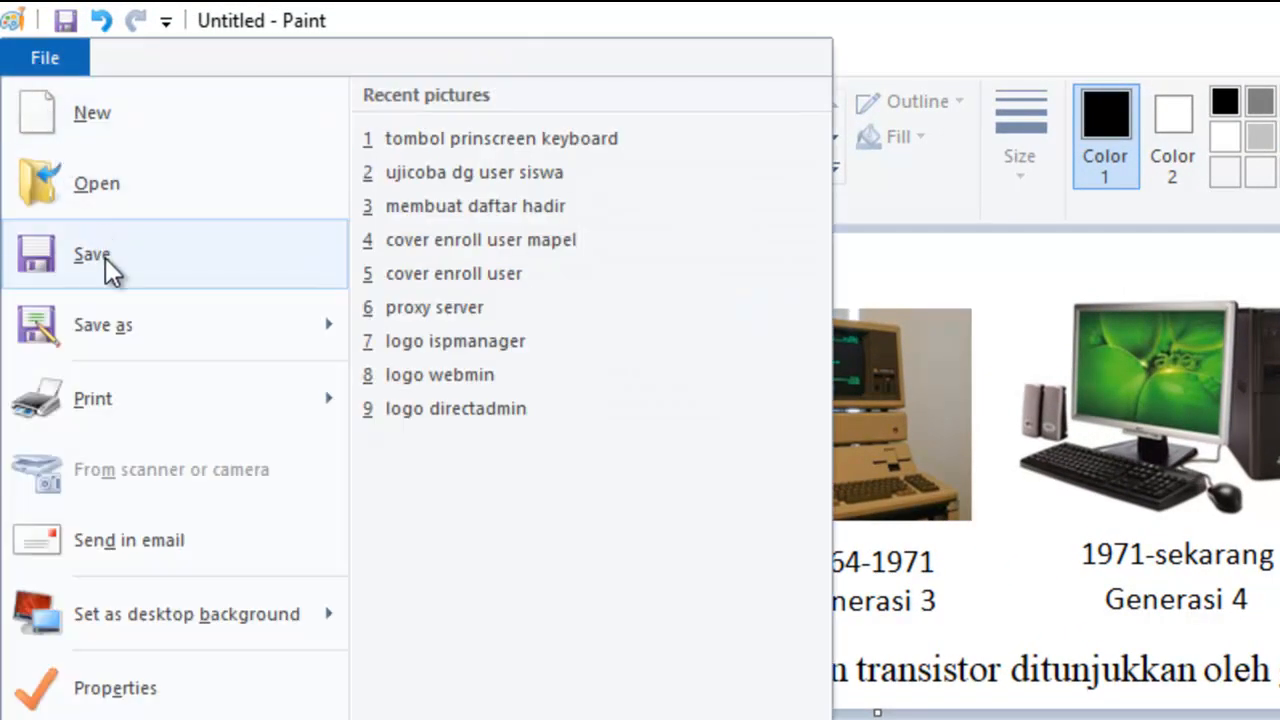
{"action": "left_click", "coordinate": [105, 258]}
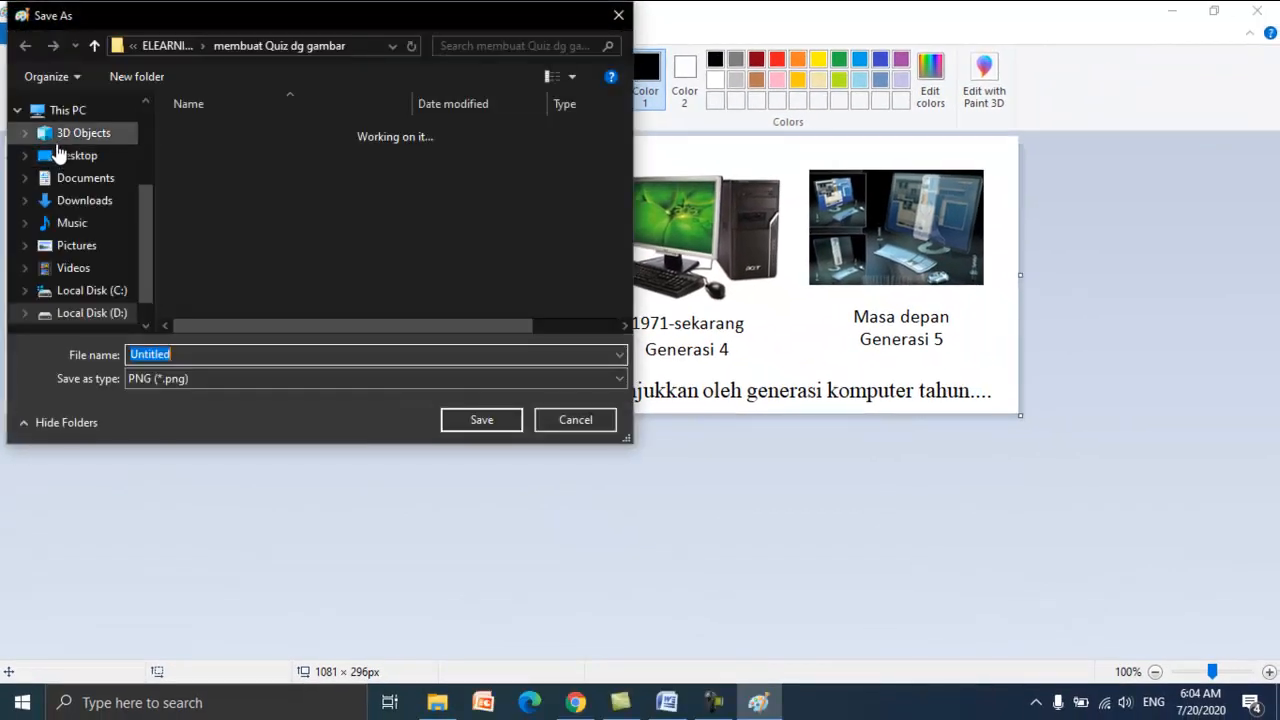
{"action": "left_click", "coordinate": [64, 250]}
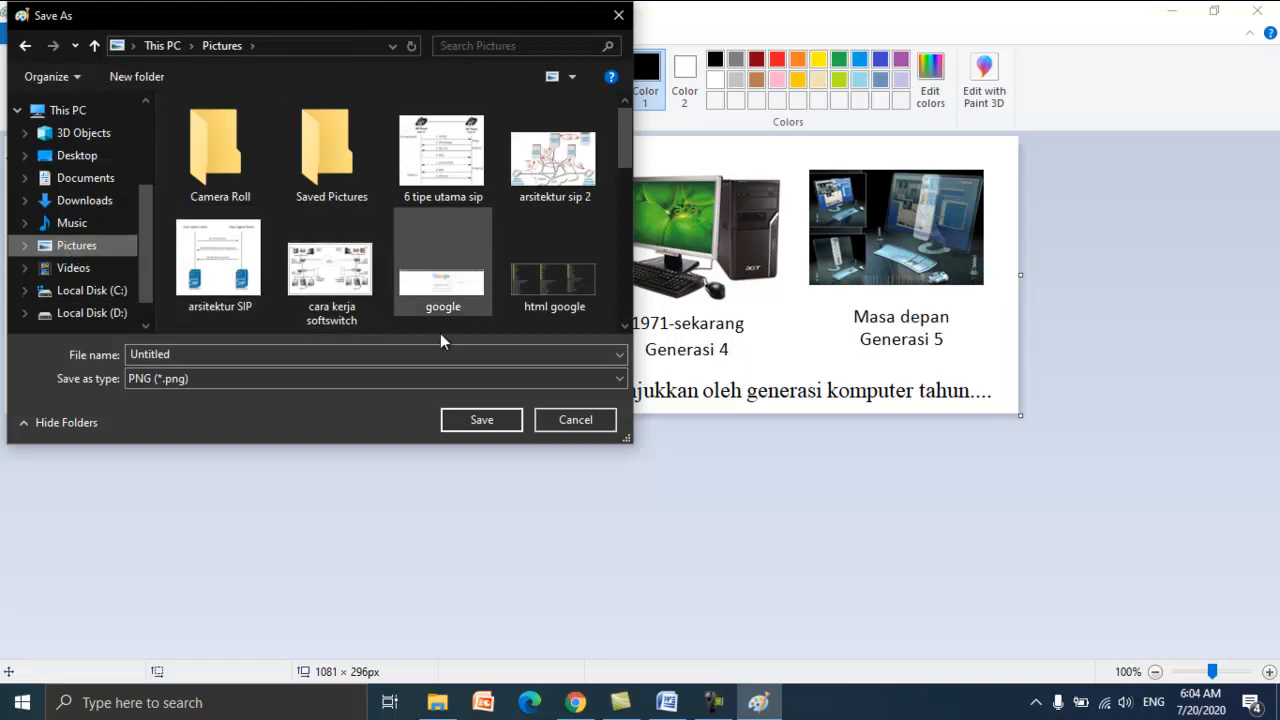
{"action": "double_click", "coordinate": [179, 355]}
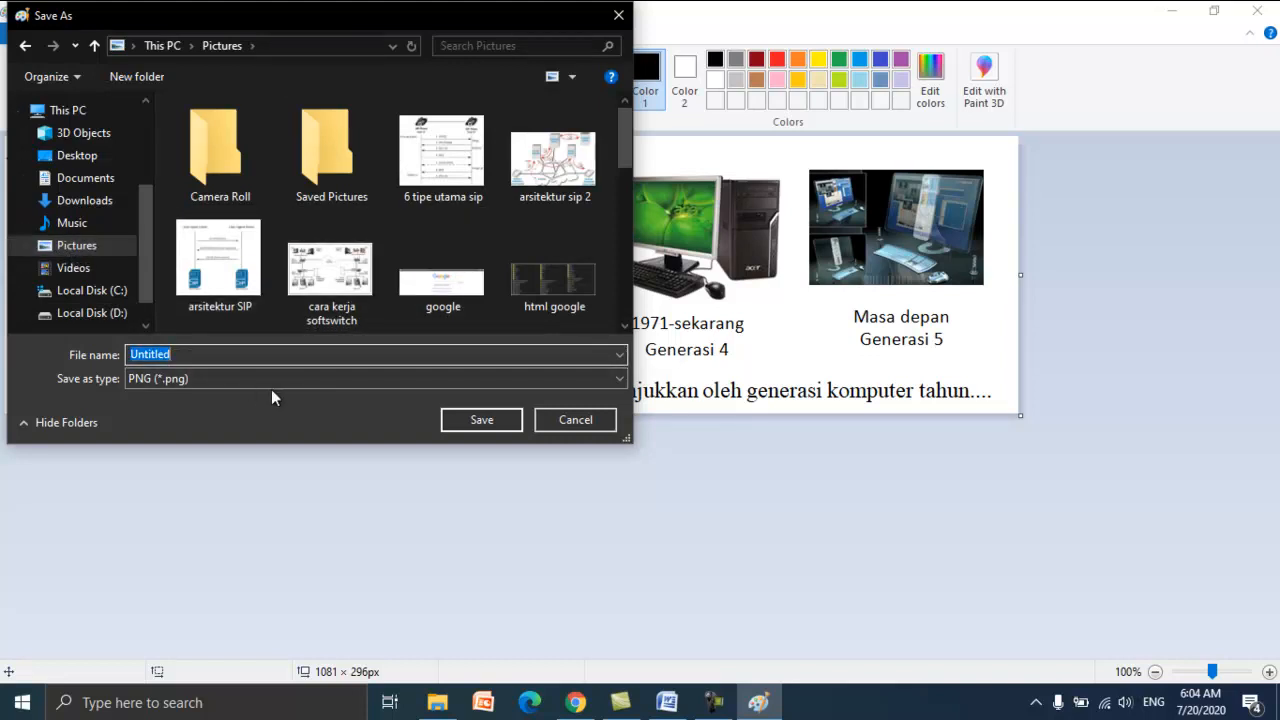
{"action": "type", "text": "so"}
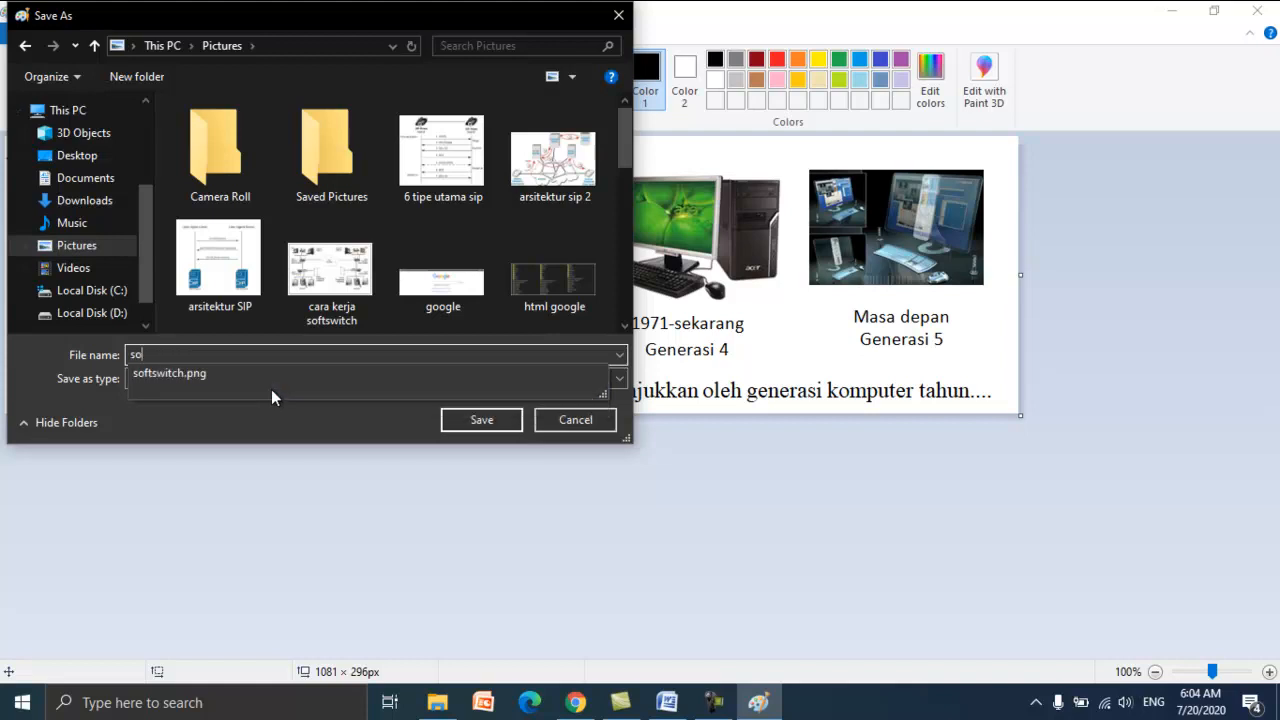
{"action": "type", "text": "al nomor"}
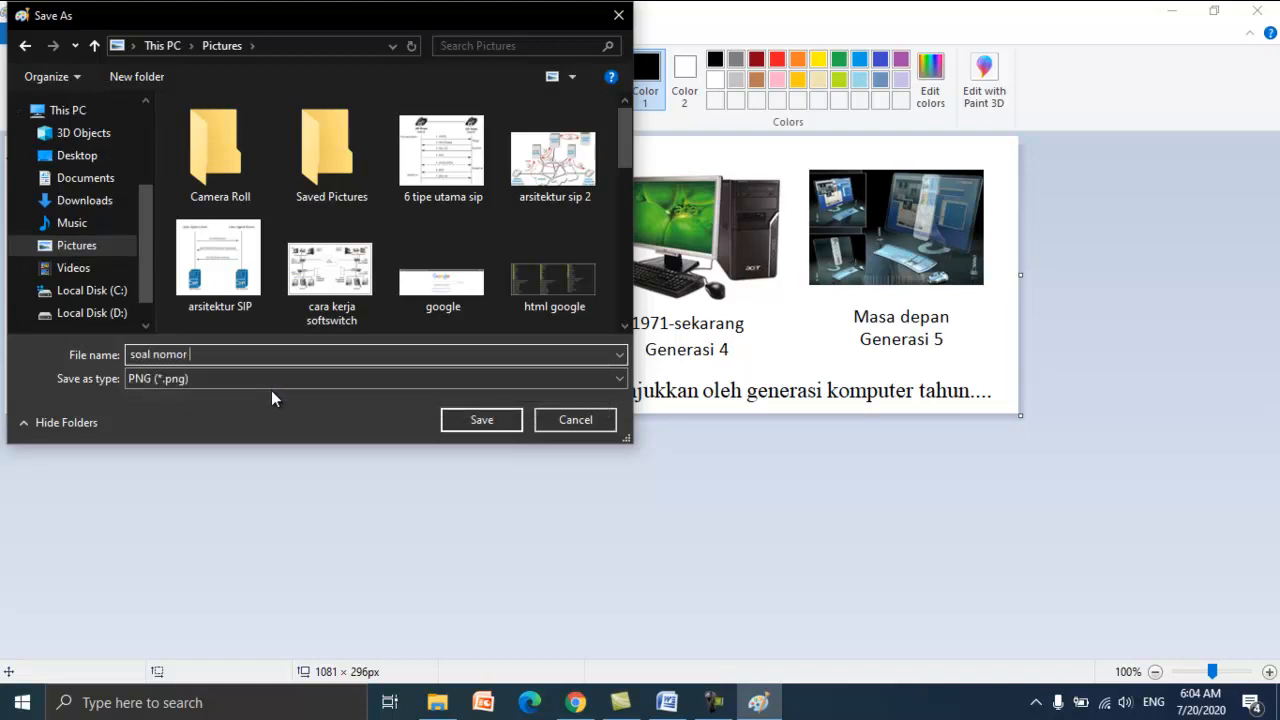
{"action": "type", "text": " 8"}
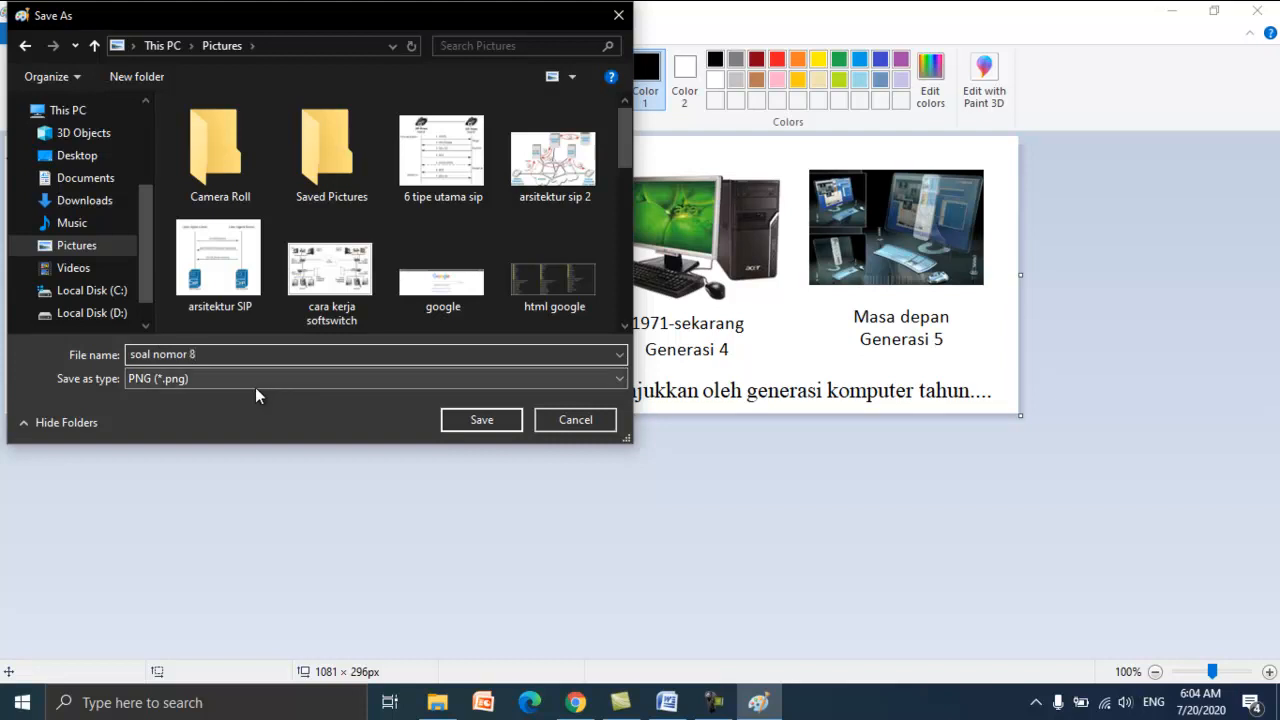
{"action": "key", "text": "BackSpace"}
{"action": "type", "text": "7"}
{"action": "left_click", "coordinate": [481, 420]}
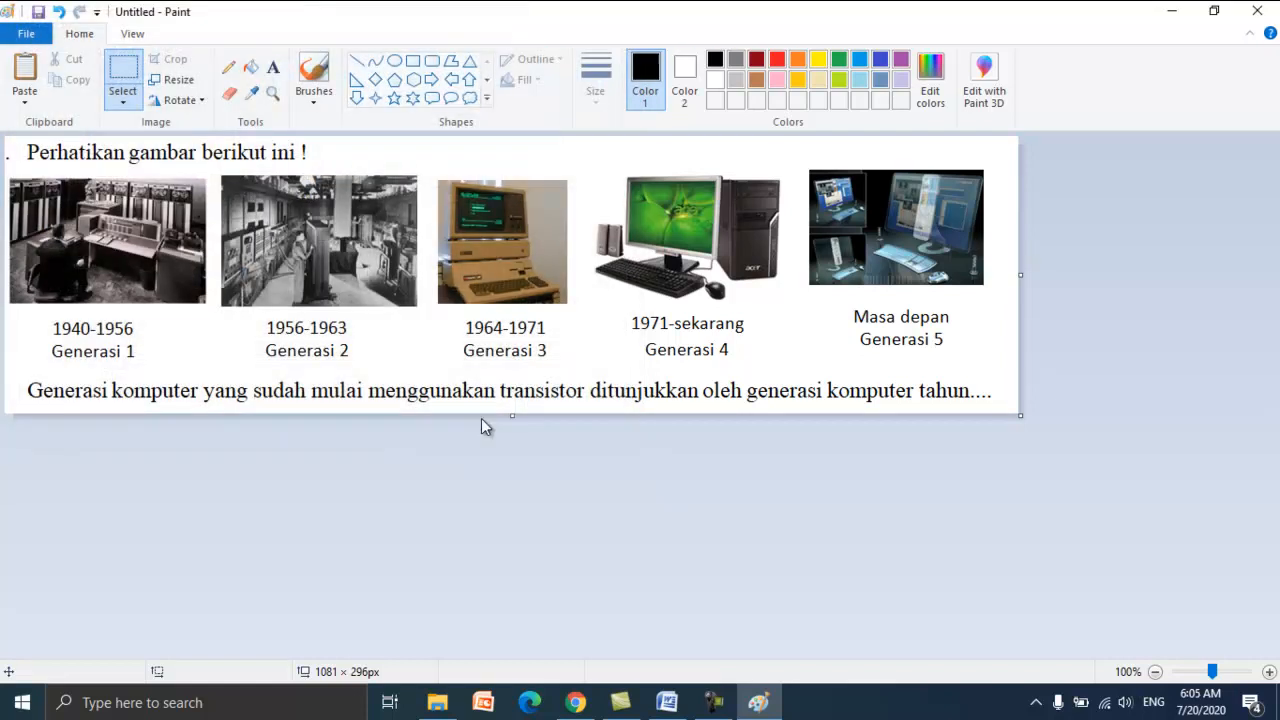
- Switch to the Moodle multiple choice form in Chrome, check question 1 in the Word document, and name the question "generasi komputer"
{"action": "left_click", "coordinate": [575, 703]}
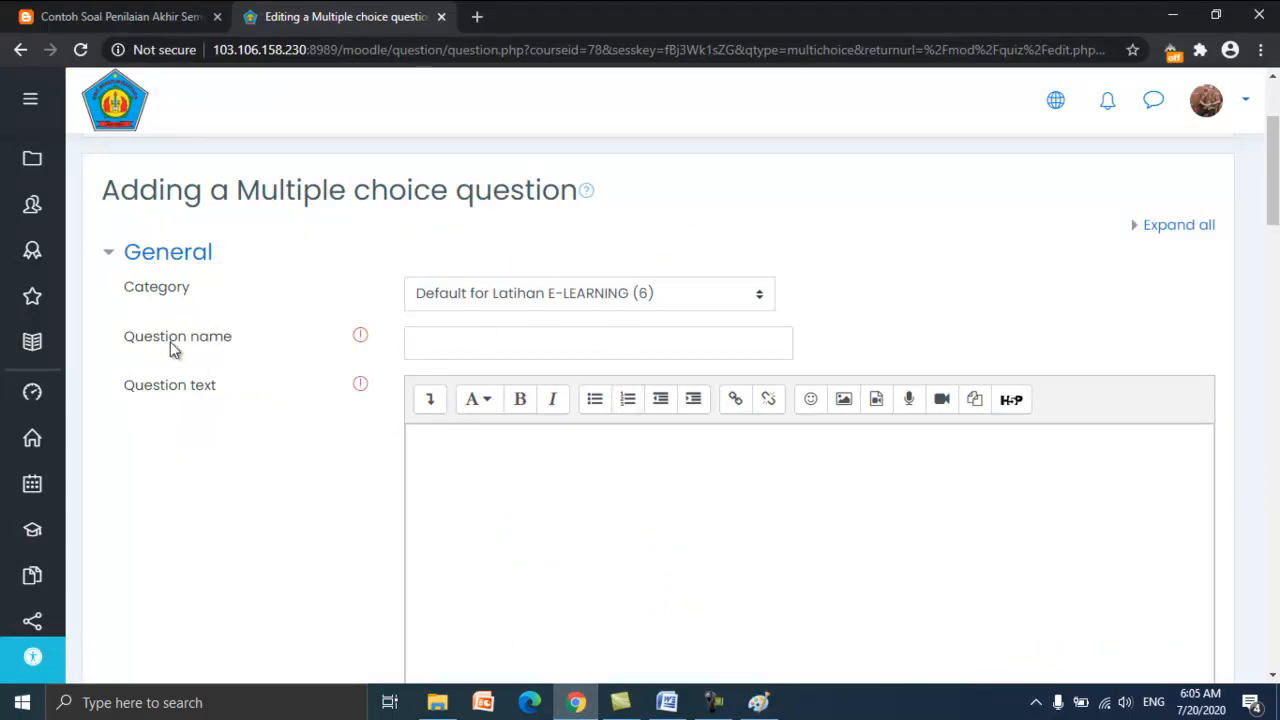
{"action": "left_click", "coordinate": [427, 348]}
{"action": "left_click", "coordinate": [670, 706]}
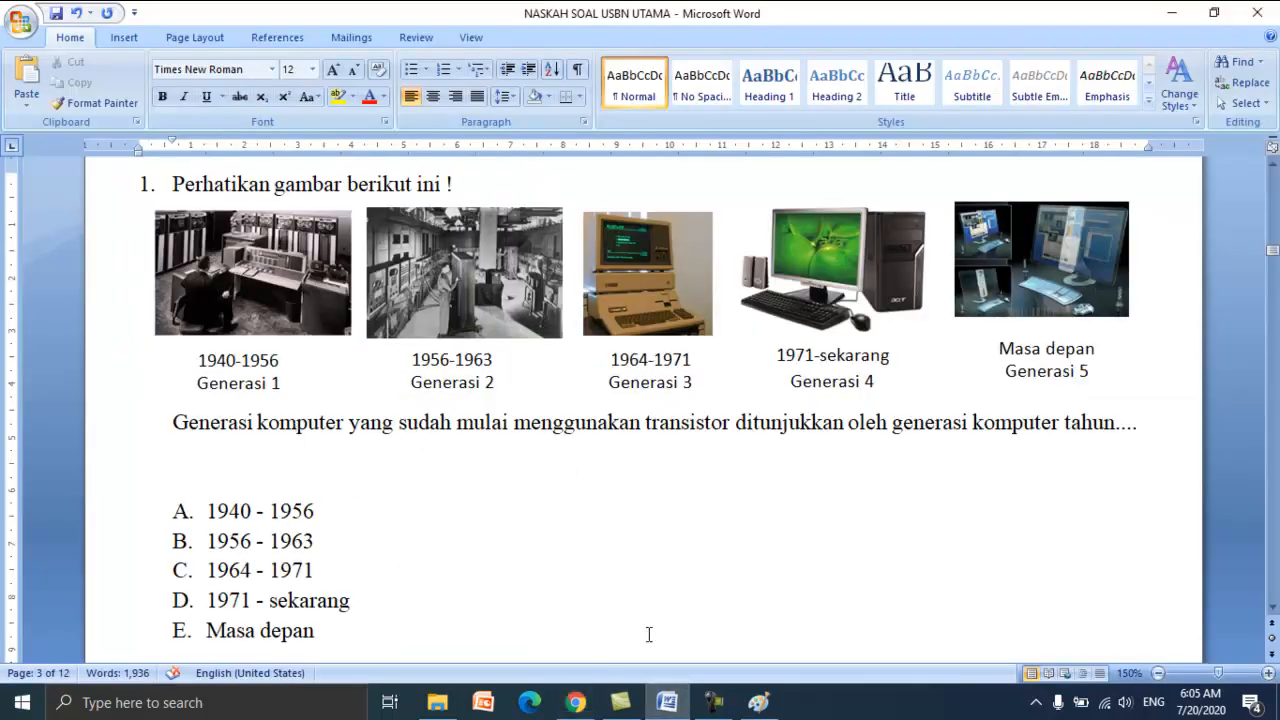
{"action": "left_click", "coordinate": [575, 702]}
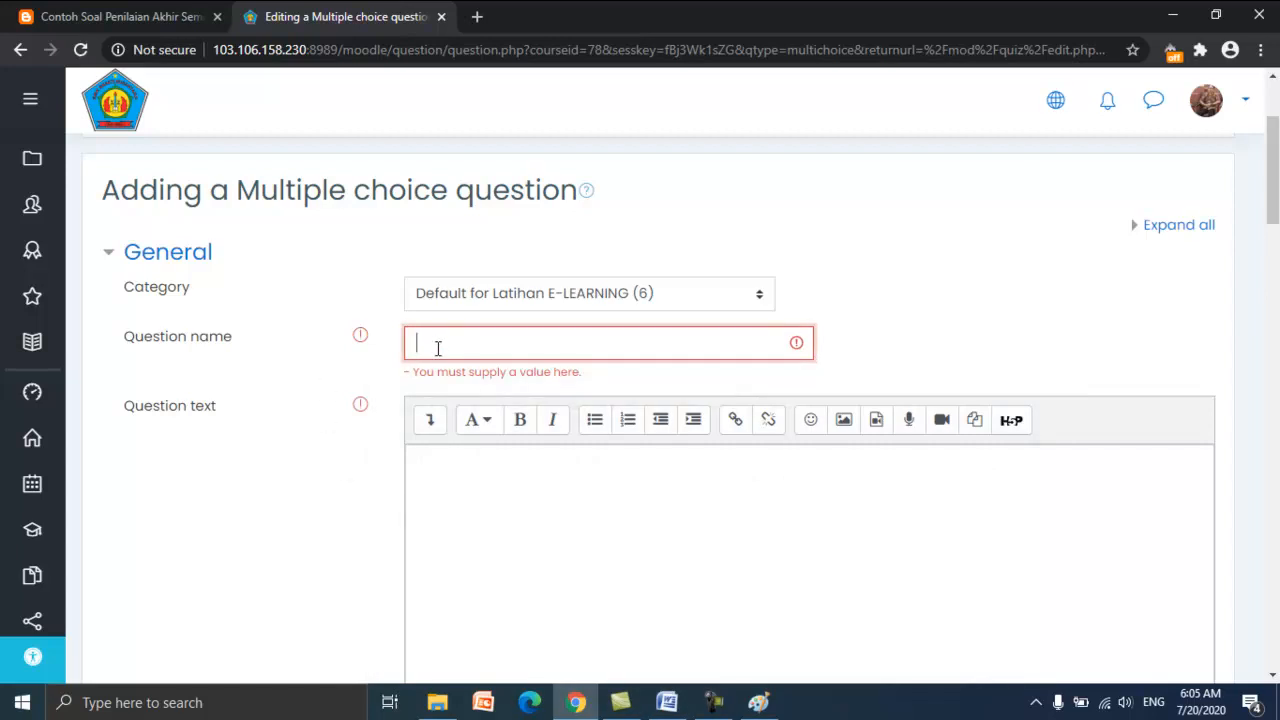
{"action": "type", "text": "generasi komputer"}
- Begin inserting an image into the empty question text and open the file chooser for uploading it
{"action": "left_click", "coordinate": [472, 496]}
{"action": "scroll", "coordinate": [475, 496], "scroll_direction": "down", "scroll_amount": 1}
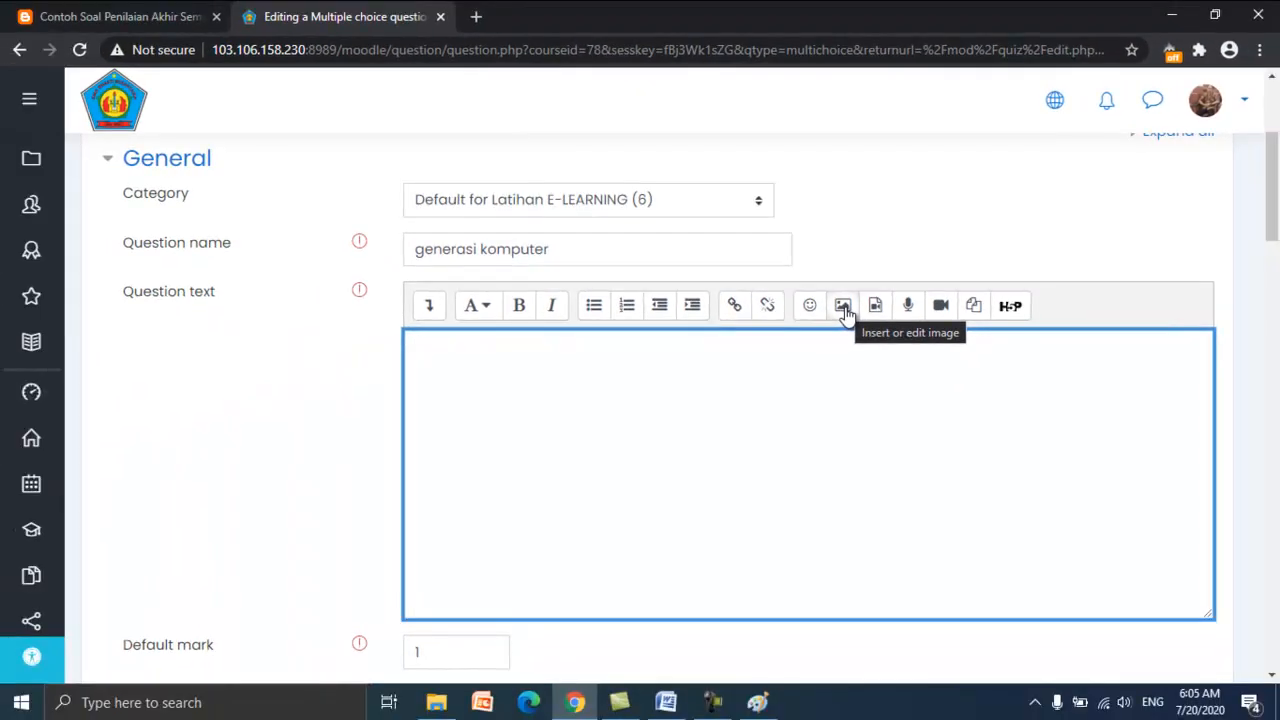
{"action": "left_click", "coordinate": [845, 308]}
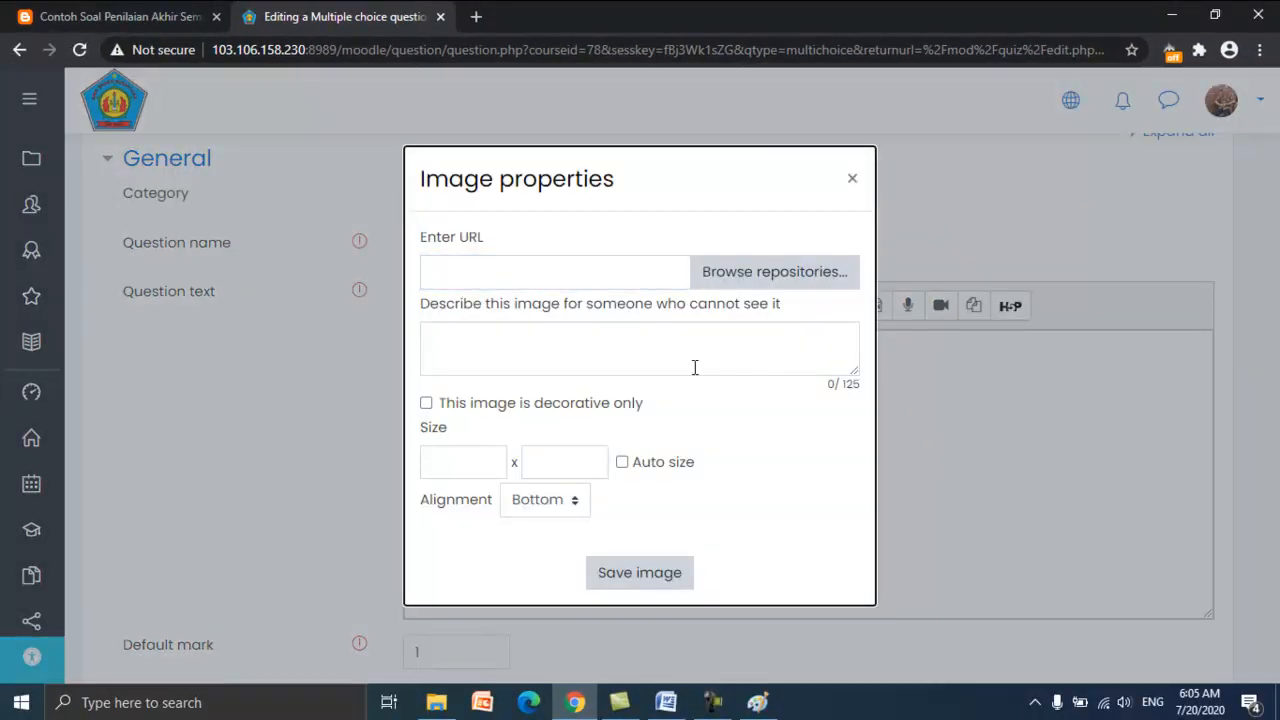
{"action": "left_click", "coordinate": [785, 278]}
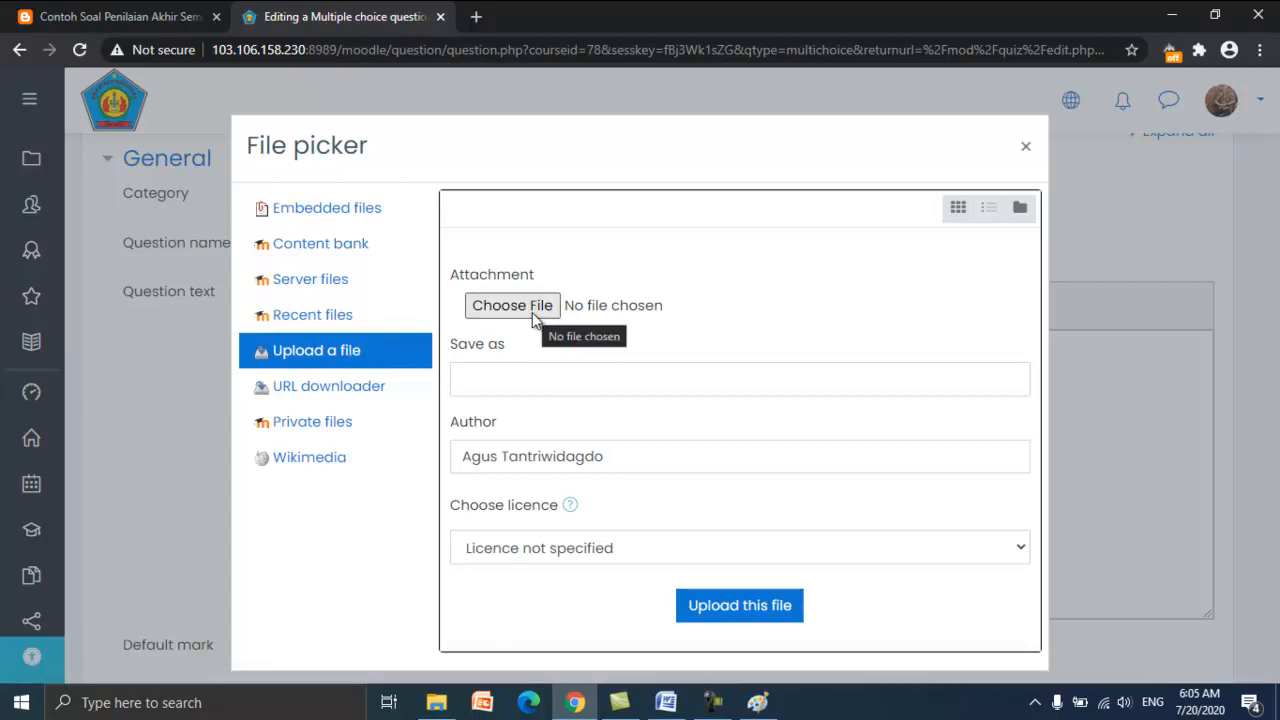
{"action": "left_click", "coordinate": [532, 312]}
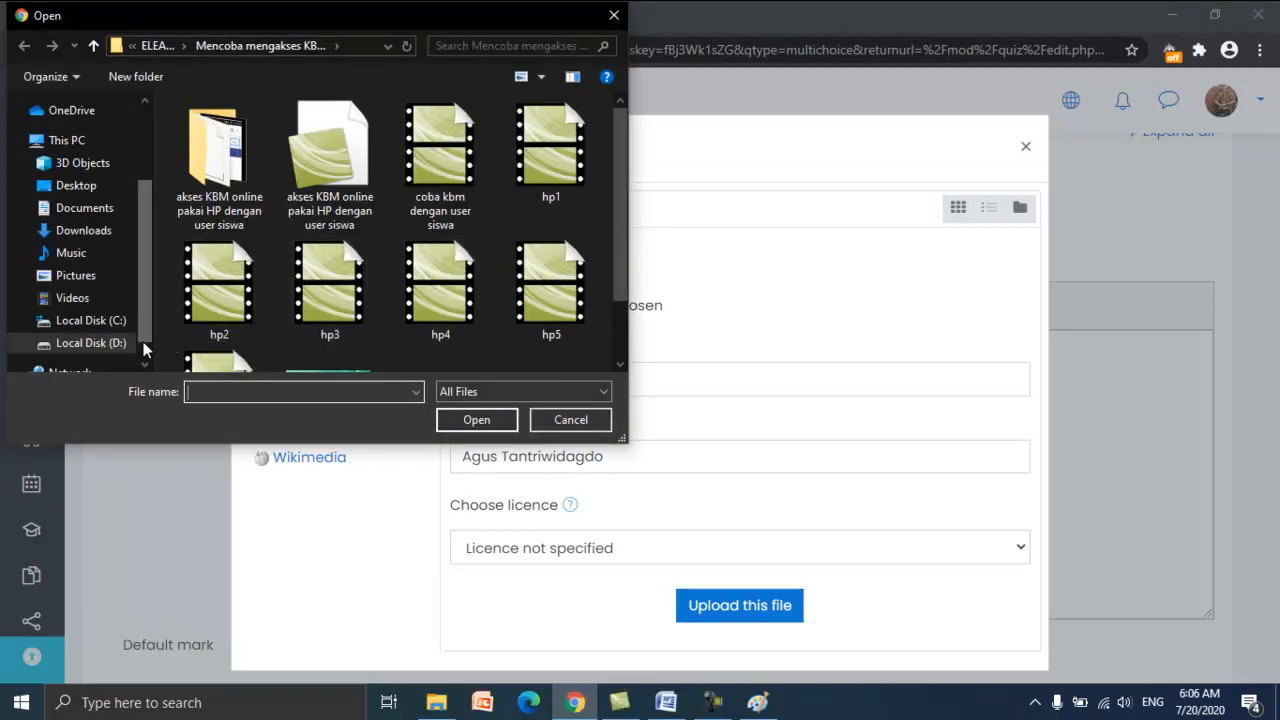
- Choose soal nomor 7 from the Pictures folder and upload it as the question image
{"action": "scroll", "coordinate": [141, 242], "scroll_direction": "up", "scroll_amount": 3}
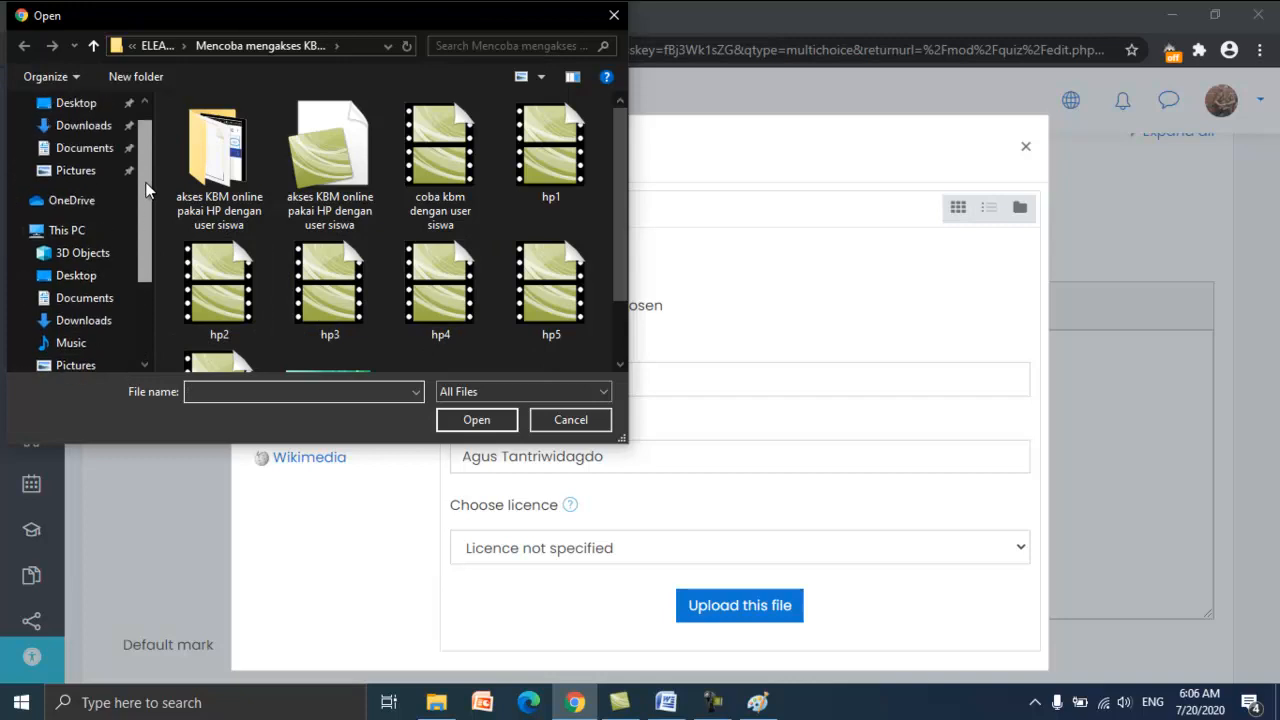
{"action": "scroll", "coordinate": [141, 242], "scroll_direction": "down", "scroll_amount": 3}
{"action": "scroll", "coordinate": [141, 242], "scroll_direction": "up", "scroll_amount": 2}
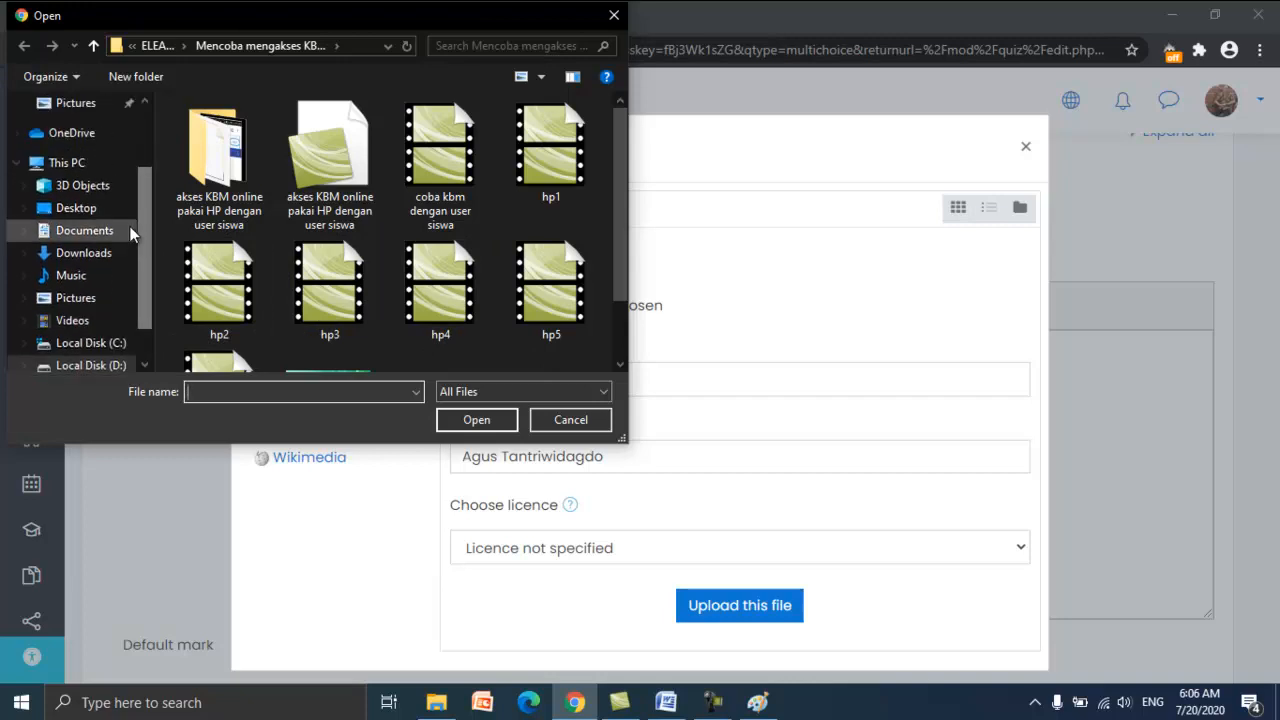
{"action": "left_click", "coordinate": [90, 305]}
{"action": "left_click_drag", "start_coordinate": [622, 142], "coordinate": [627, 202]}
{"action": "left_click_drag", "start_coordinate": [628, 218], "coordinate": [625, 277]}
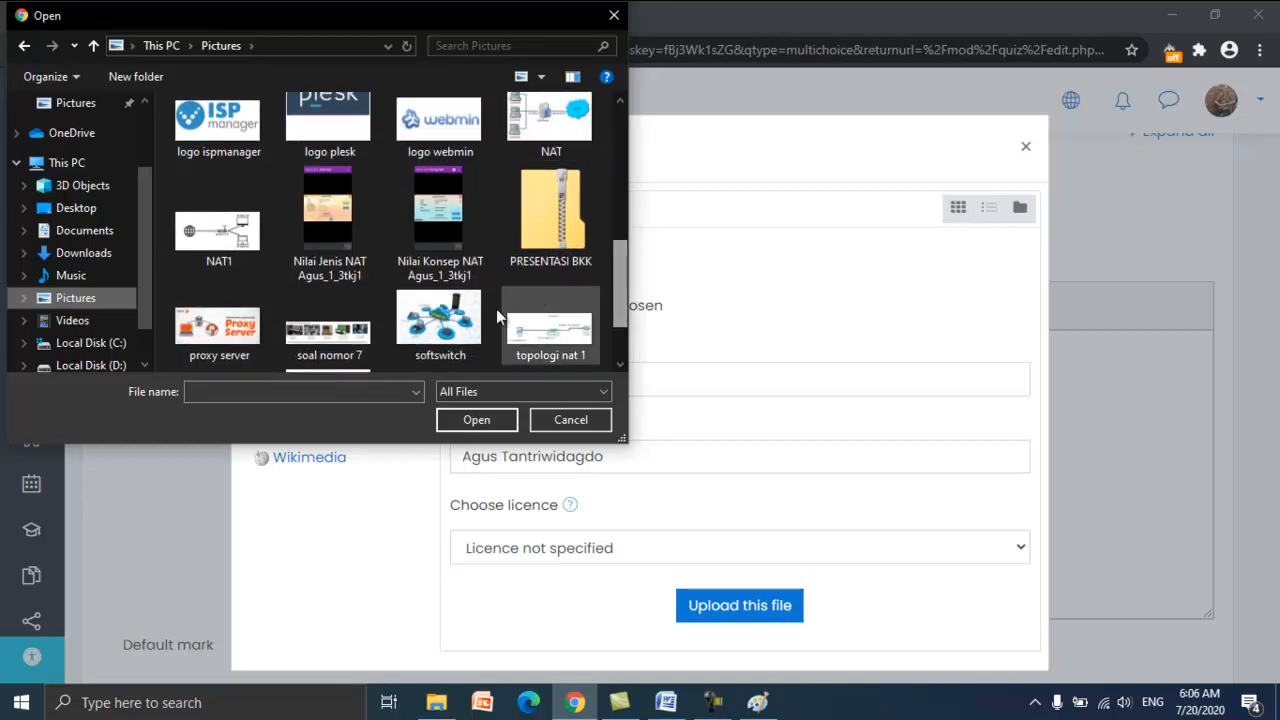
{"action": "left_click", "coordinate": [350, 391]}
{"action": "type", "text": "s"}
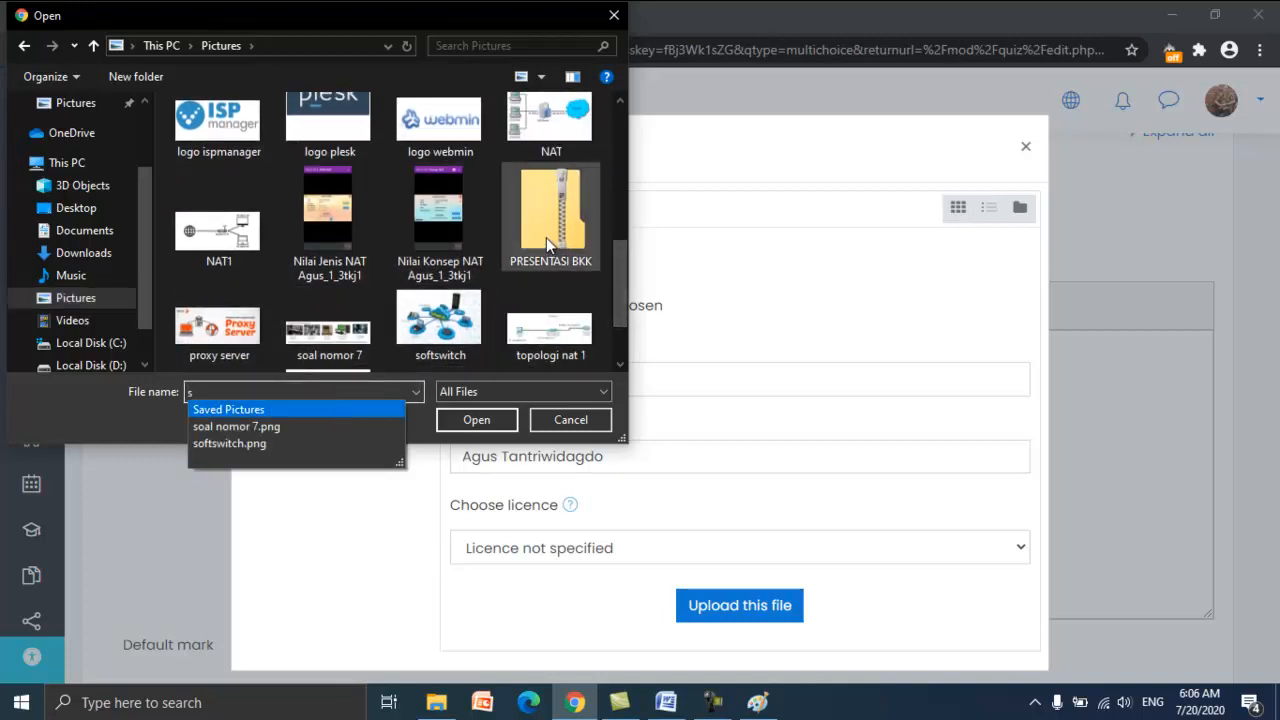
{"action": "left_click", "coordinate": [486, 246]}
{"action": "scroll", "coordinate": [490, 244], "scroll_direction": "down", "scroll_amount": 1}
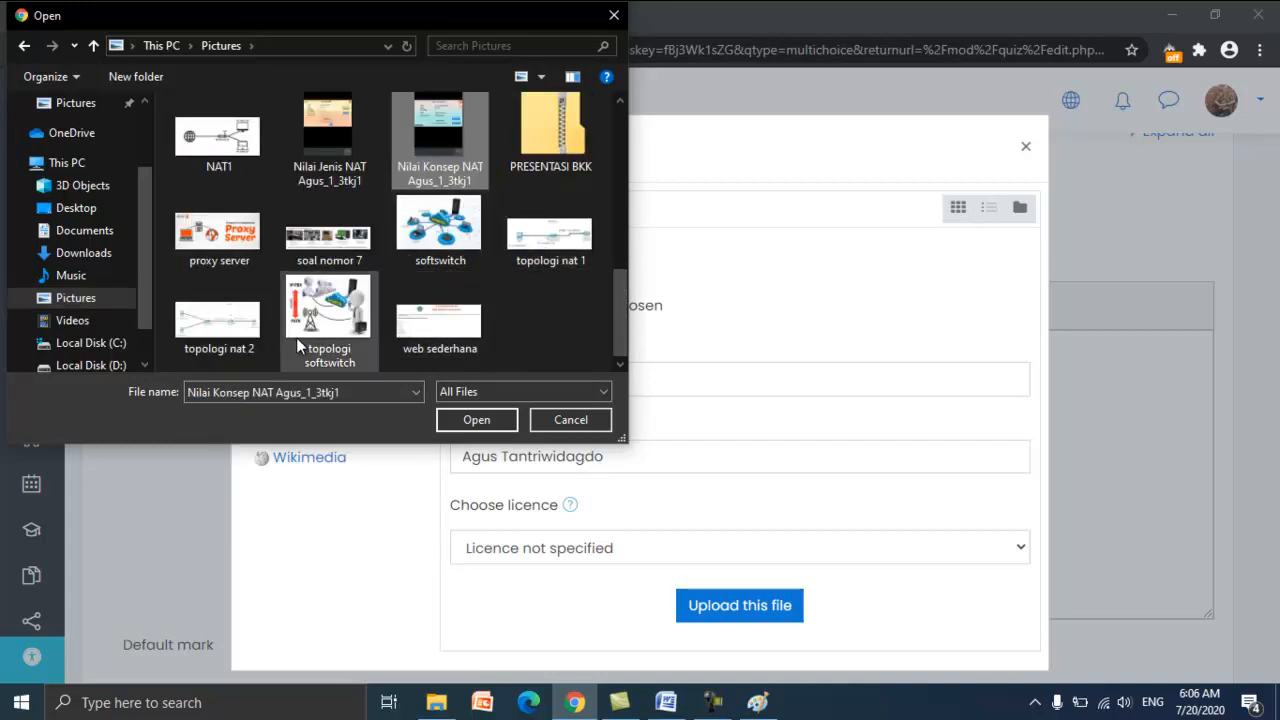
{"action": "left_click", "coordinate": [358, 254]}
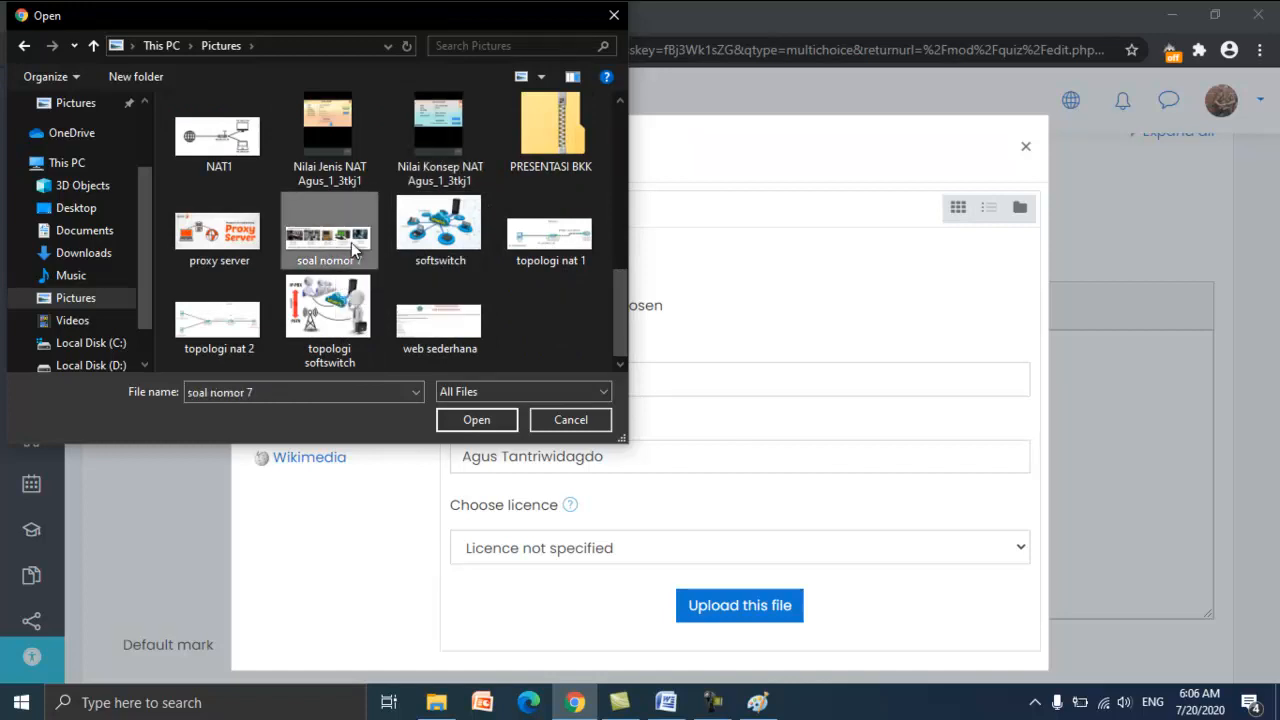
{"action": "left_click", "coordinate": [485, 422]}
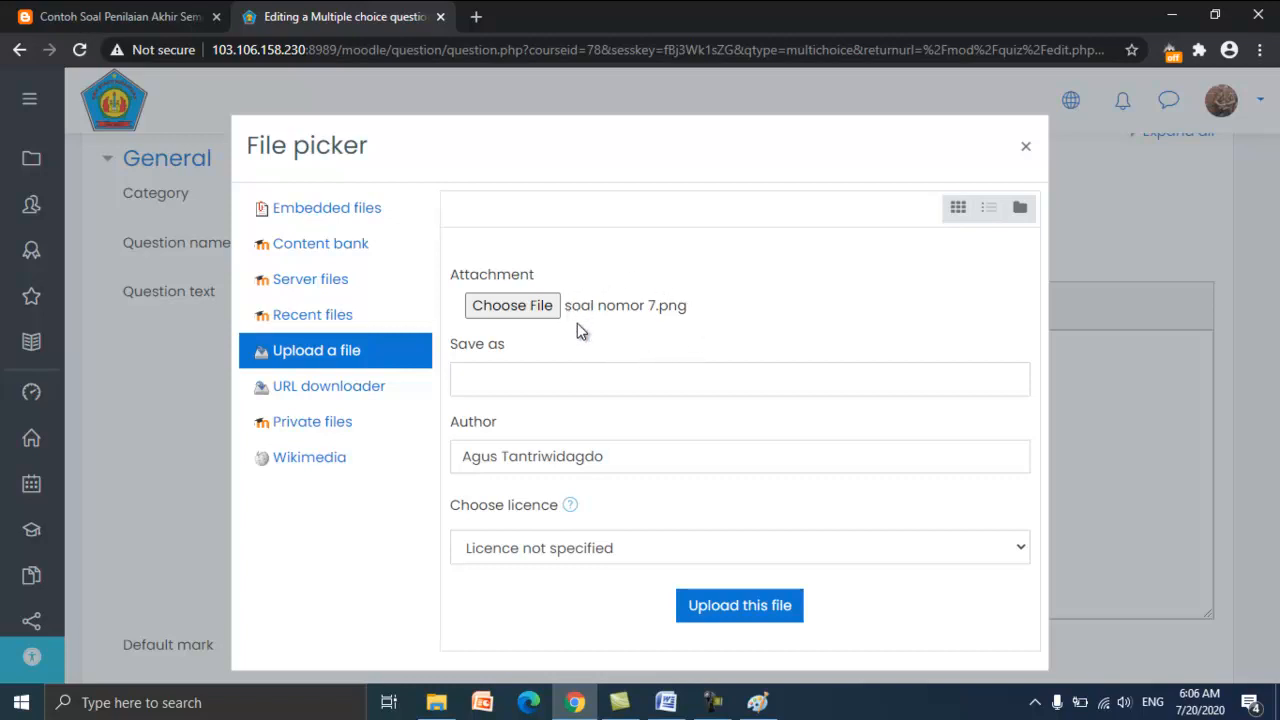
{"action": "left_click", "coordinate": [750, 622]}
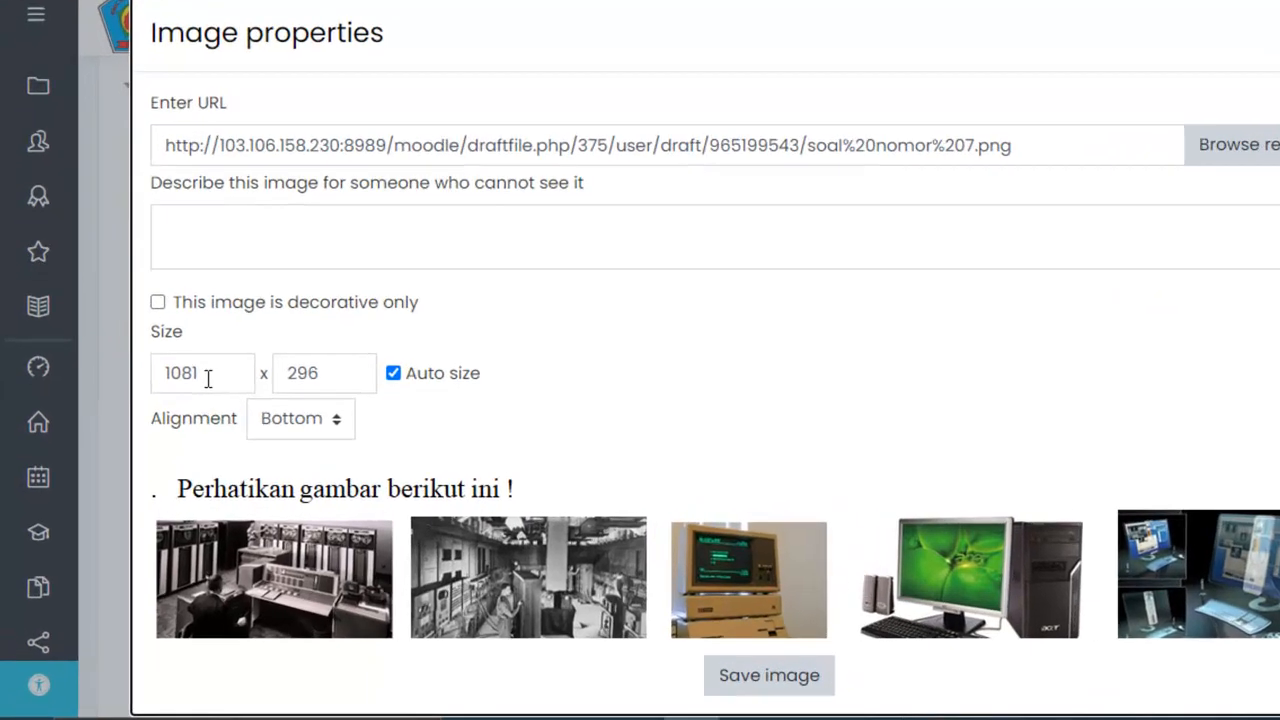
- Try an image width of 800 with auto size on, and check the preview in the image properties
{"action": "left_click_drag", "start_coordinate": [165, 397], "coordinate": [136, 403]}
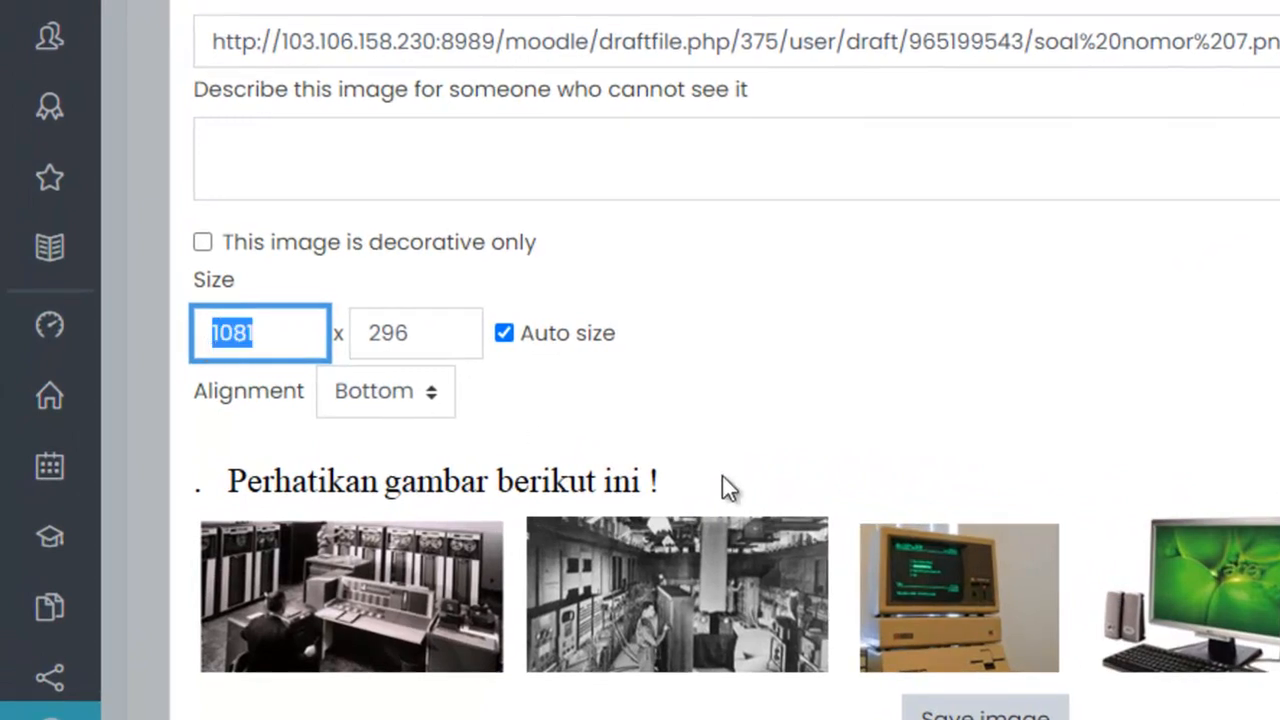
{"action": "type", "text": "800"}
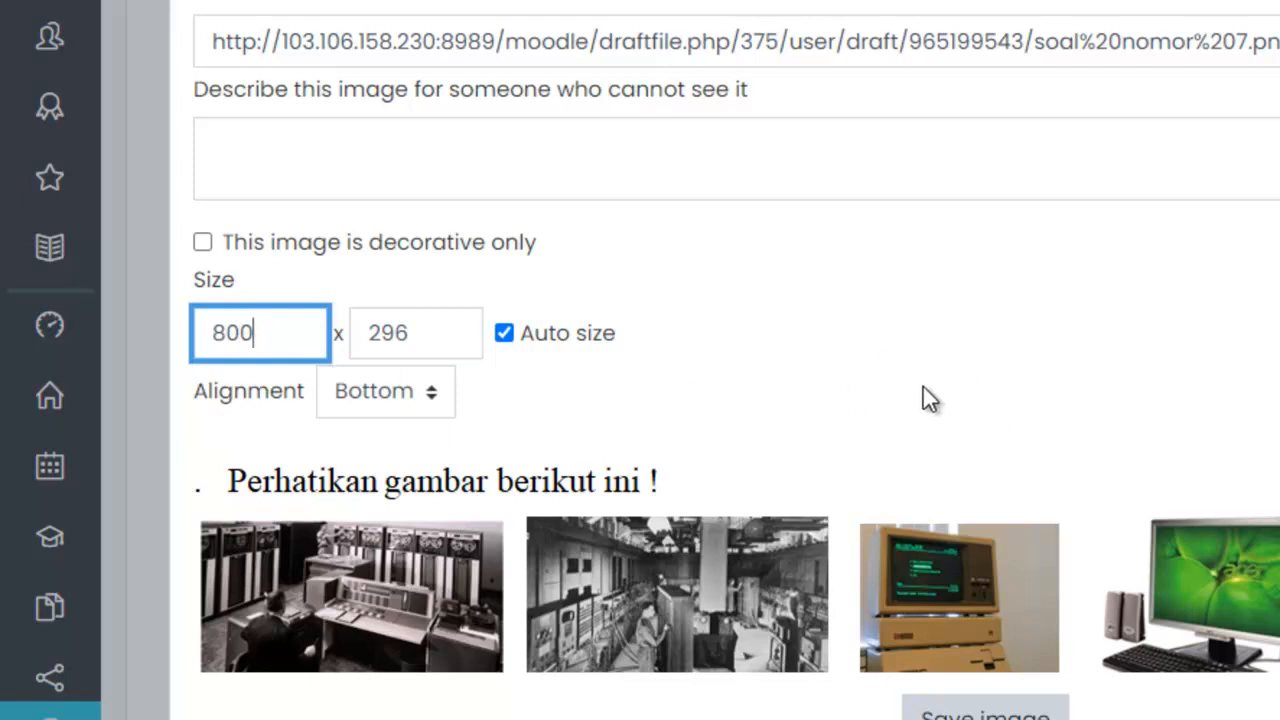
{"action": "left_click", "coordinate": [856, 393]}
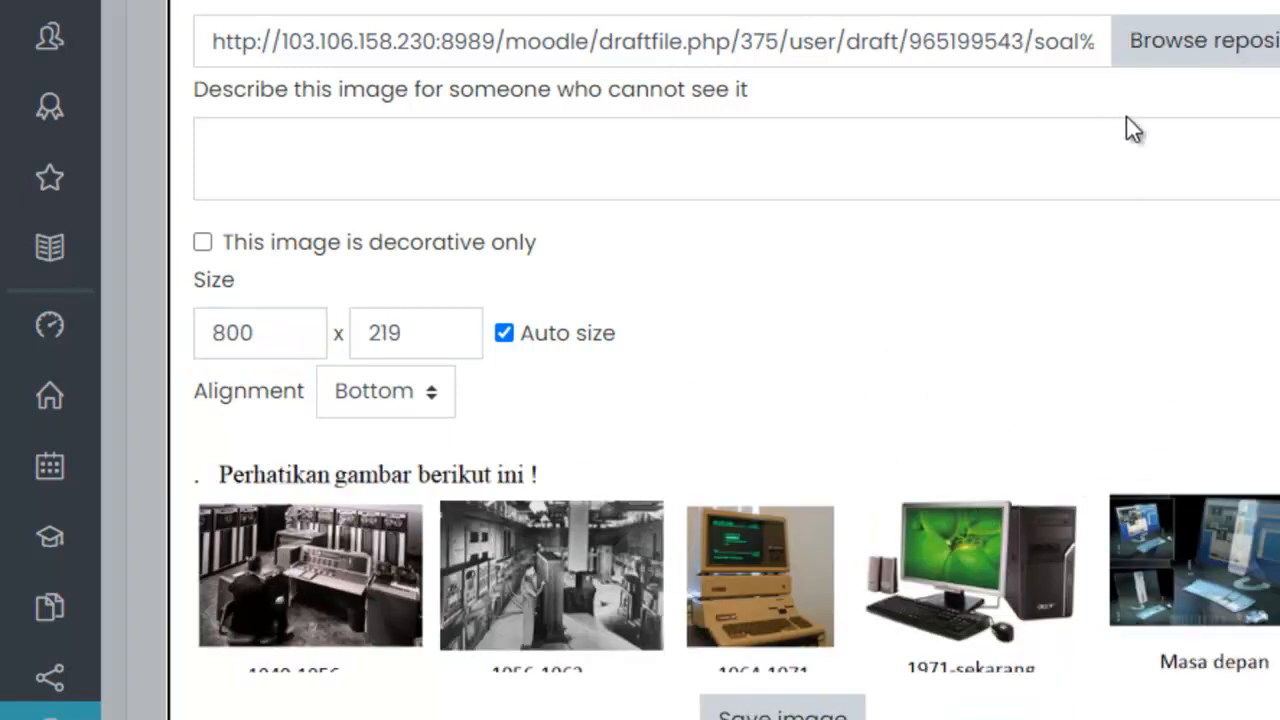
{"action": "left_click_drag", "start_coordinate": [1000, 0], "coordinate": [1072, 0]}
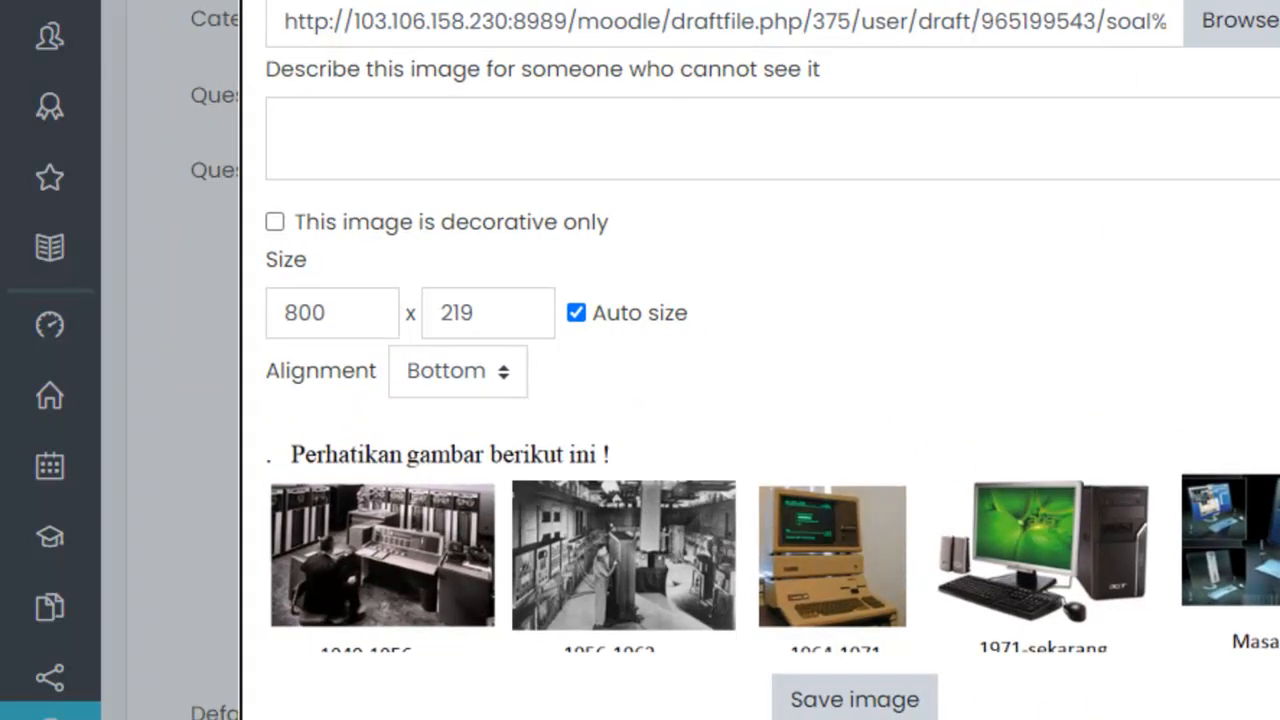
{"action": "scroll", "coordinate": [773, 544], "scroll_direction": "down", "scroll_amount": 2}
{"action": "scroll", "coordinate": [1045, 440], "scroll_direction": "up", "scroll_amount": 2}
- Set the question image's width to 500 with auto size on
{"action": "left_click_drag", "start_coordinate": [389, 331], "coordinate": [234, 324]}
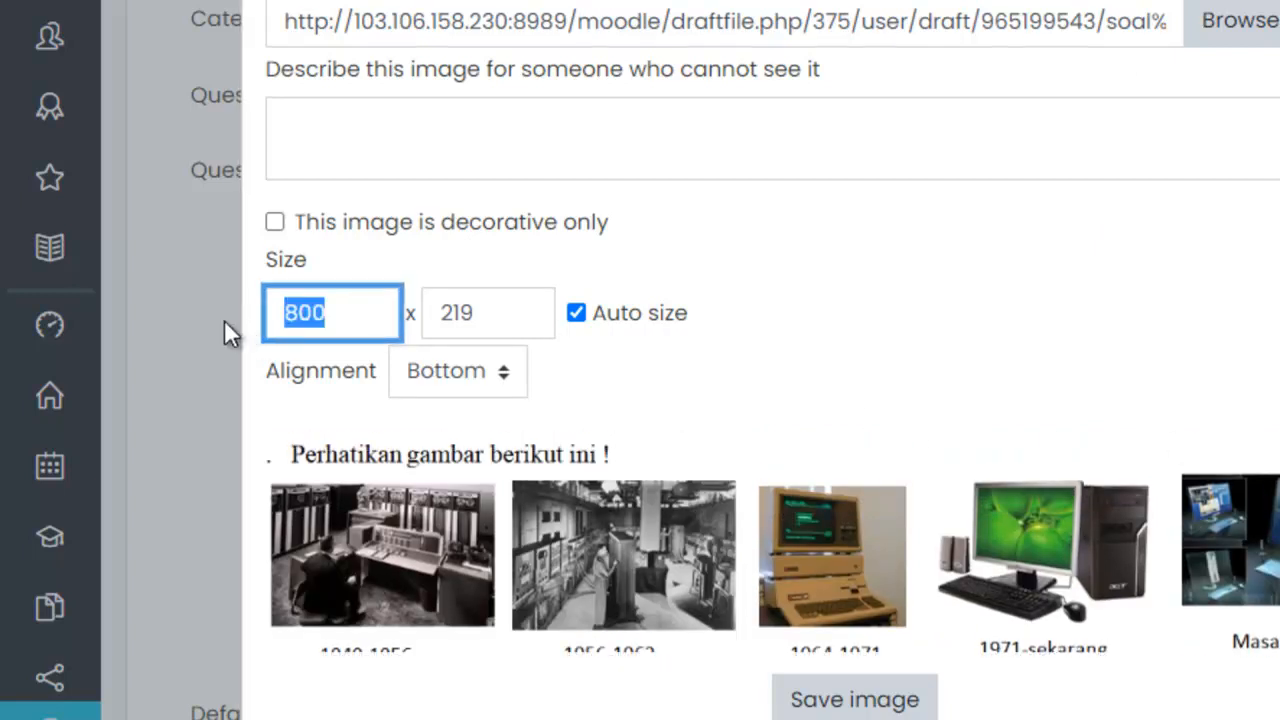
{"action": "type", "text": "500"}
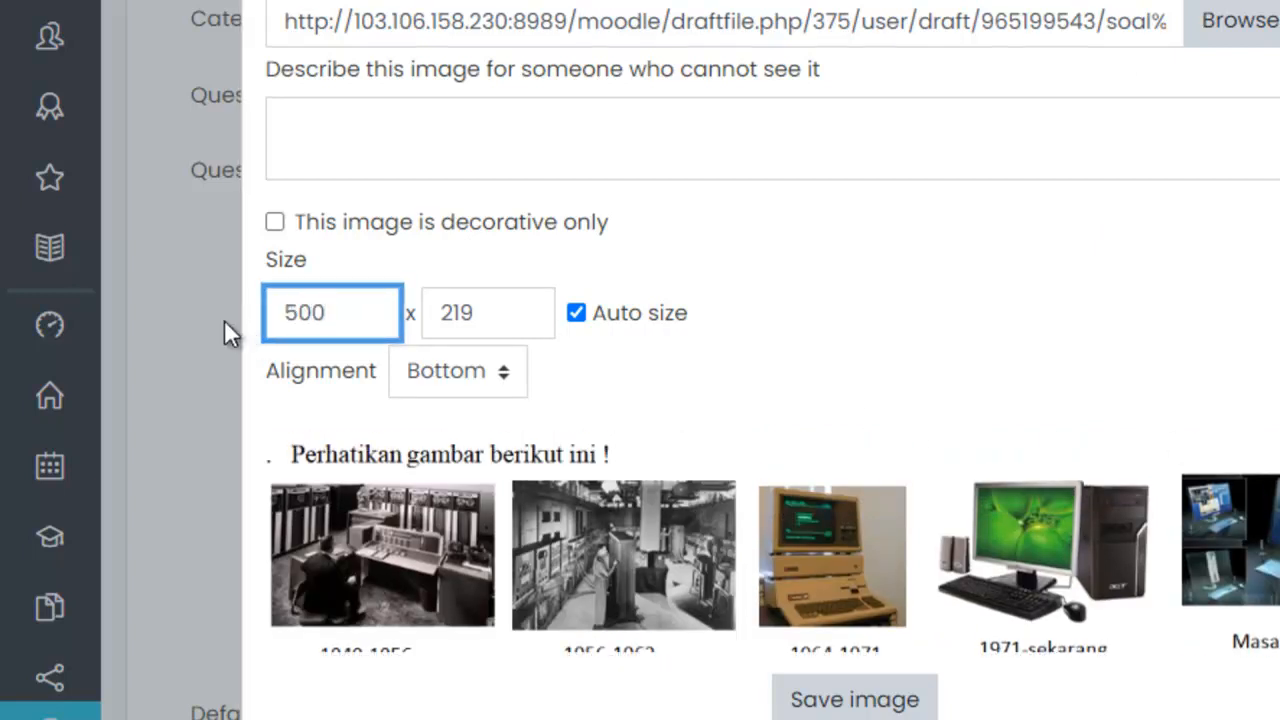
{"action": "left_click", "coordinate": [591, 391]}
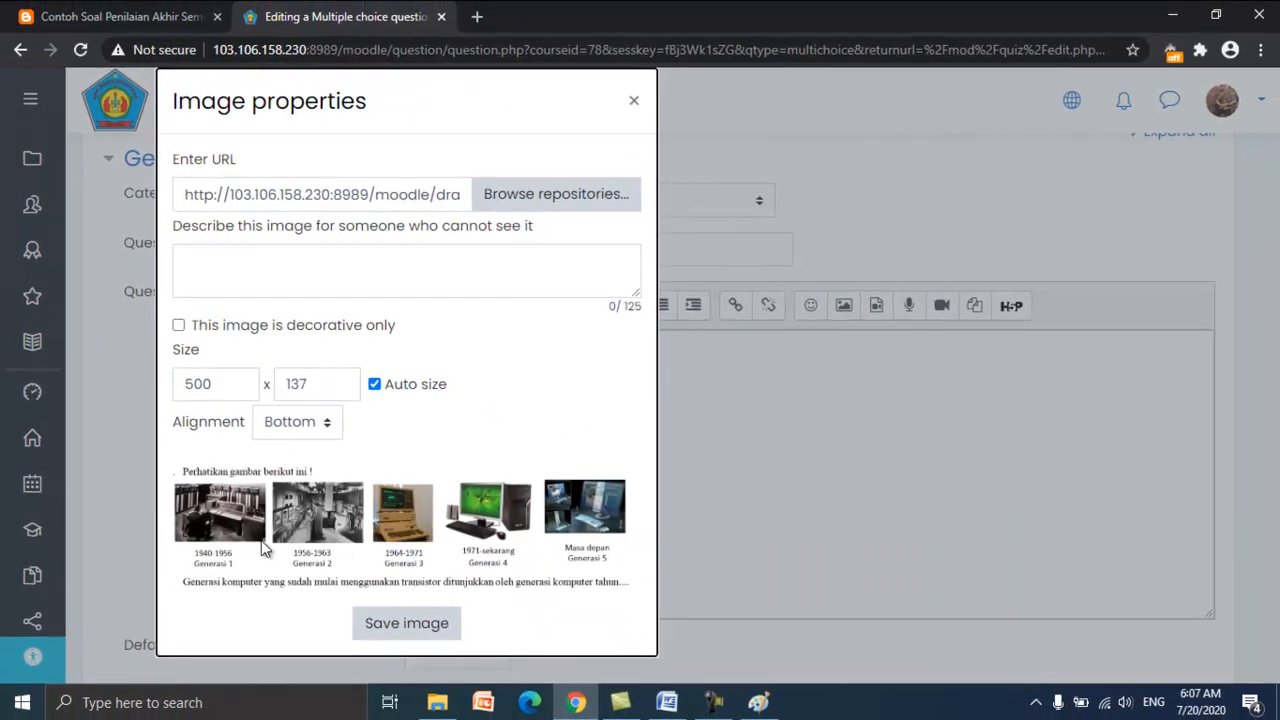
- Set the question image's width to 600 with auto size on
{"action": "left_click_drag", "start_coordinate": [243, 391], "coordinate": [169, 387]}
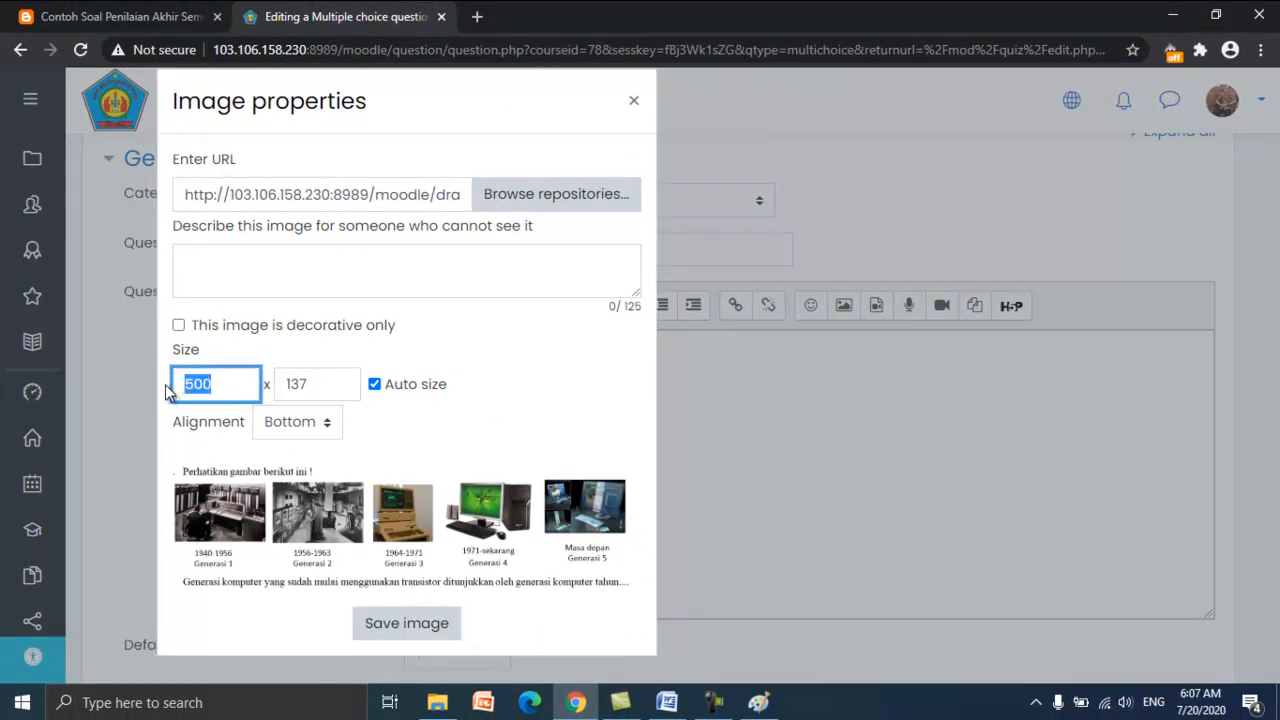
{"action": "type", "text": "600"}
{"action": "left_click", "coordinate": [584, 423]}
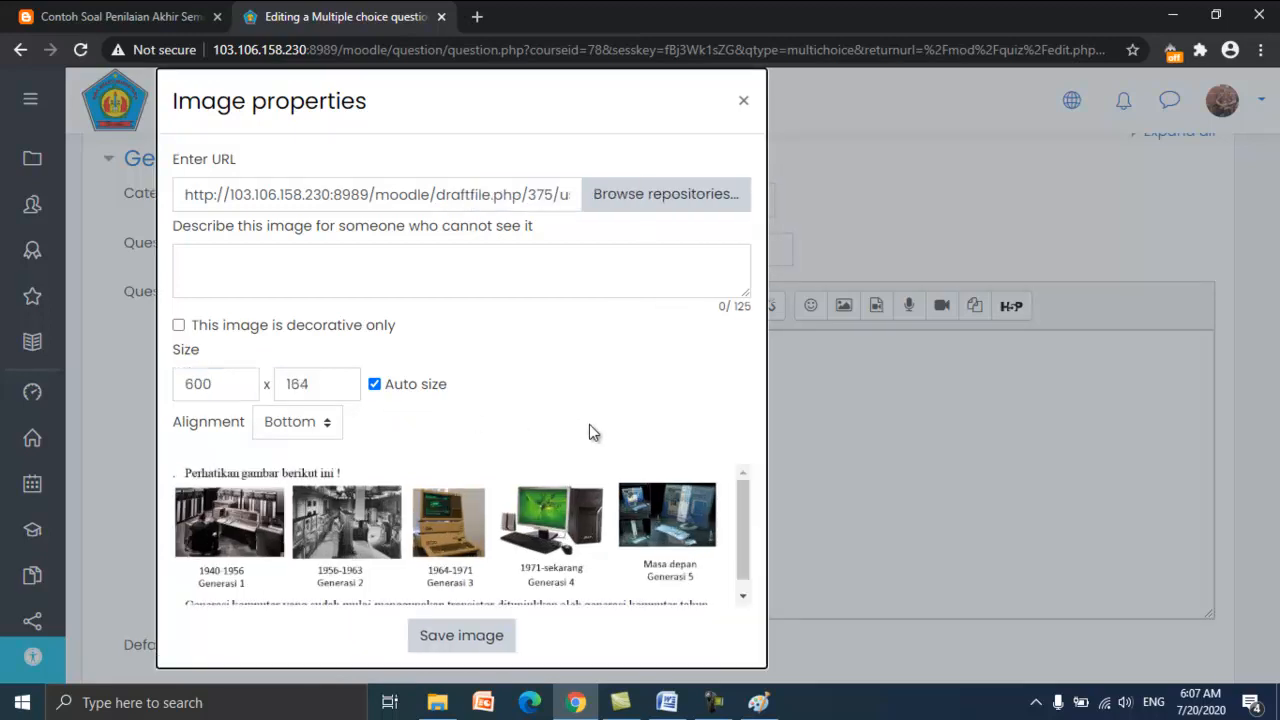
- Set the image alignment to Middle, mark it as decorative only, and save it into the question text
{"action": "left_click", "coordinate": [326, 426]}
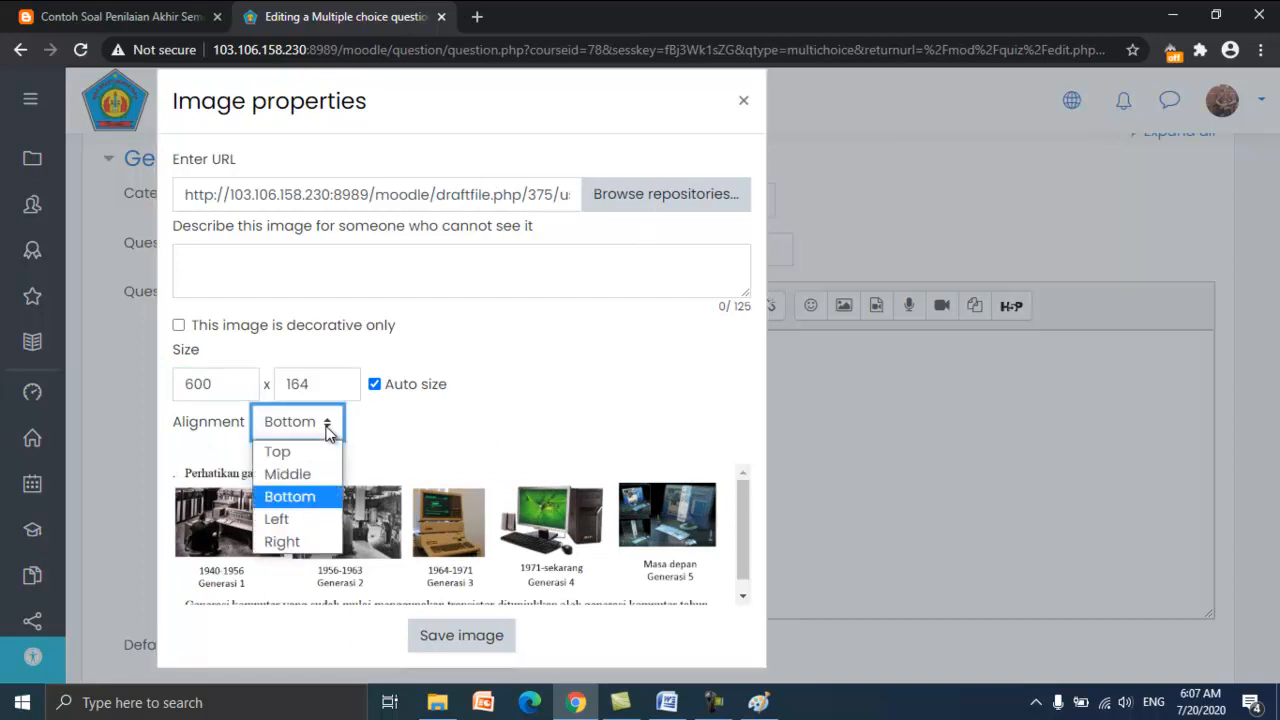
{"action": "left_click", "coordinate": [326, 476]}
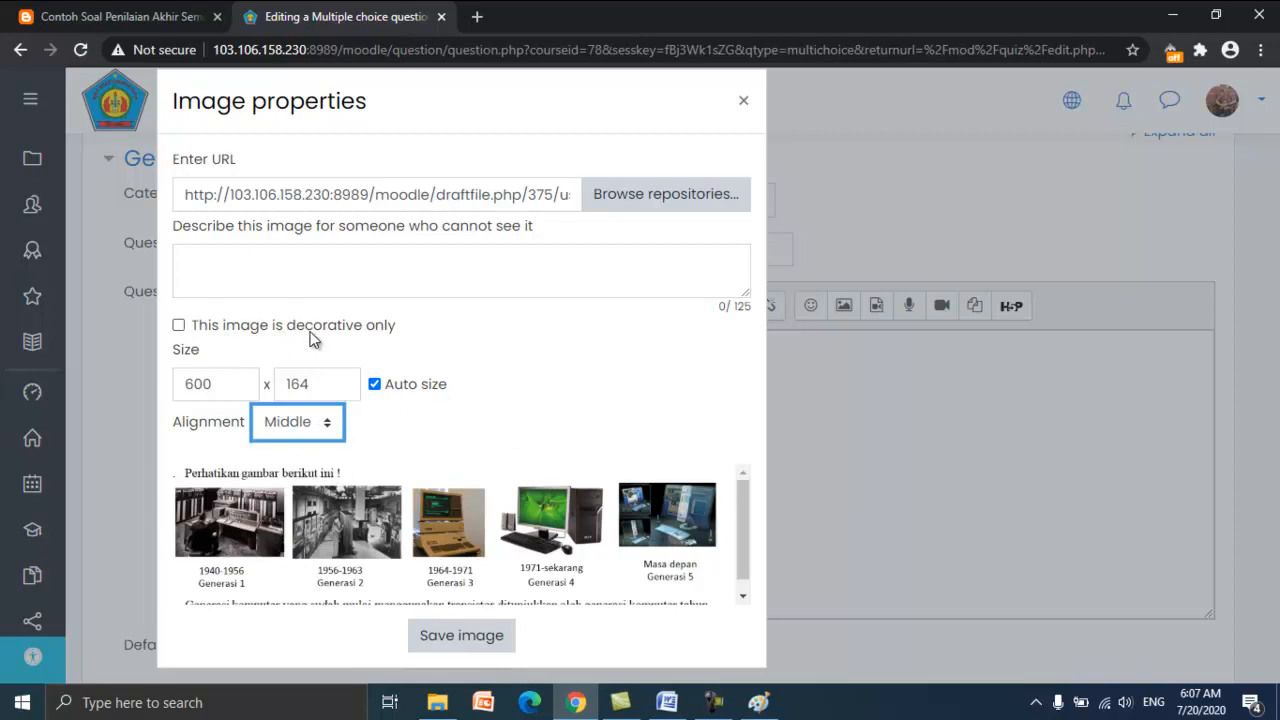
{"action": "left_click", "coordinate": [178, 325]}
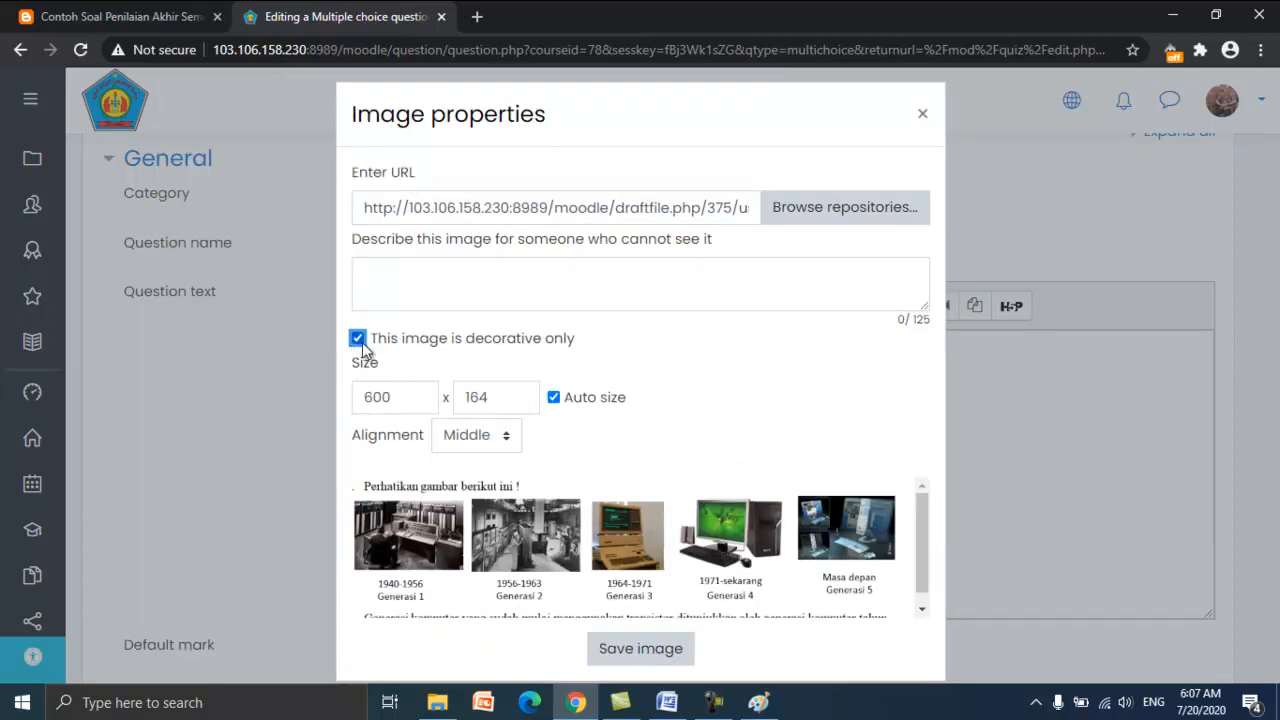
{"action": "left_click", "coordinate": [655, 659]}
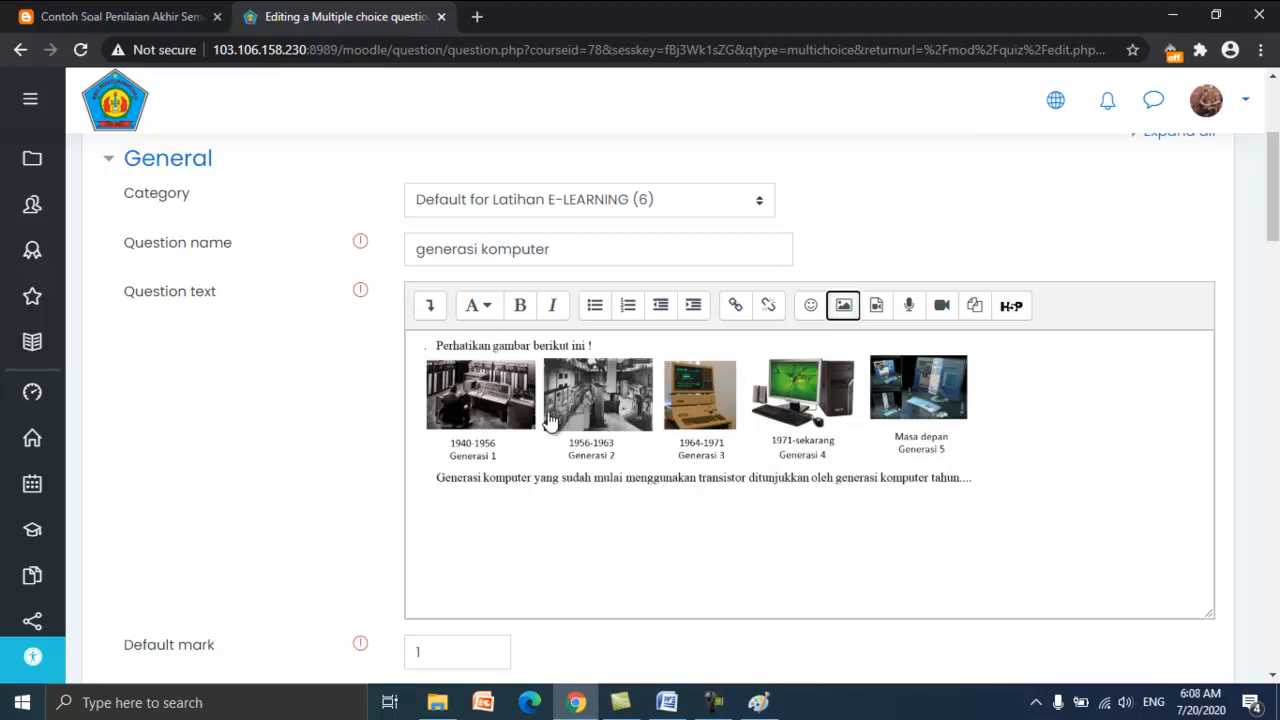
- Center the inserted image in the question text using the expanded set of formatting options
{"action": "scroll", "coordinate": [1050, 438], "scroll_direction": "down", "scroll_amount": 1}
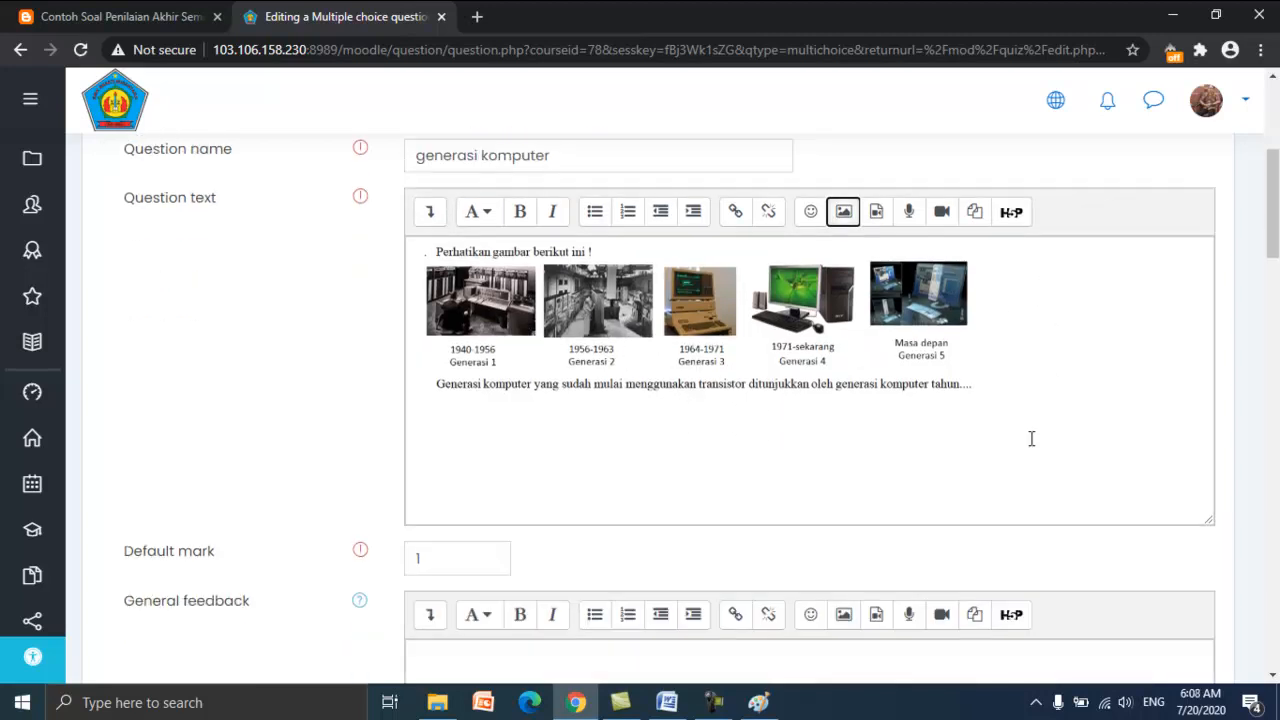
{"action": "left_click", "coordinate": [432, 224]}
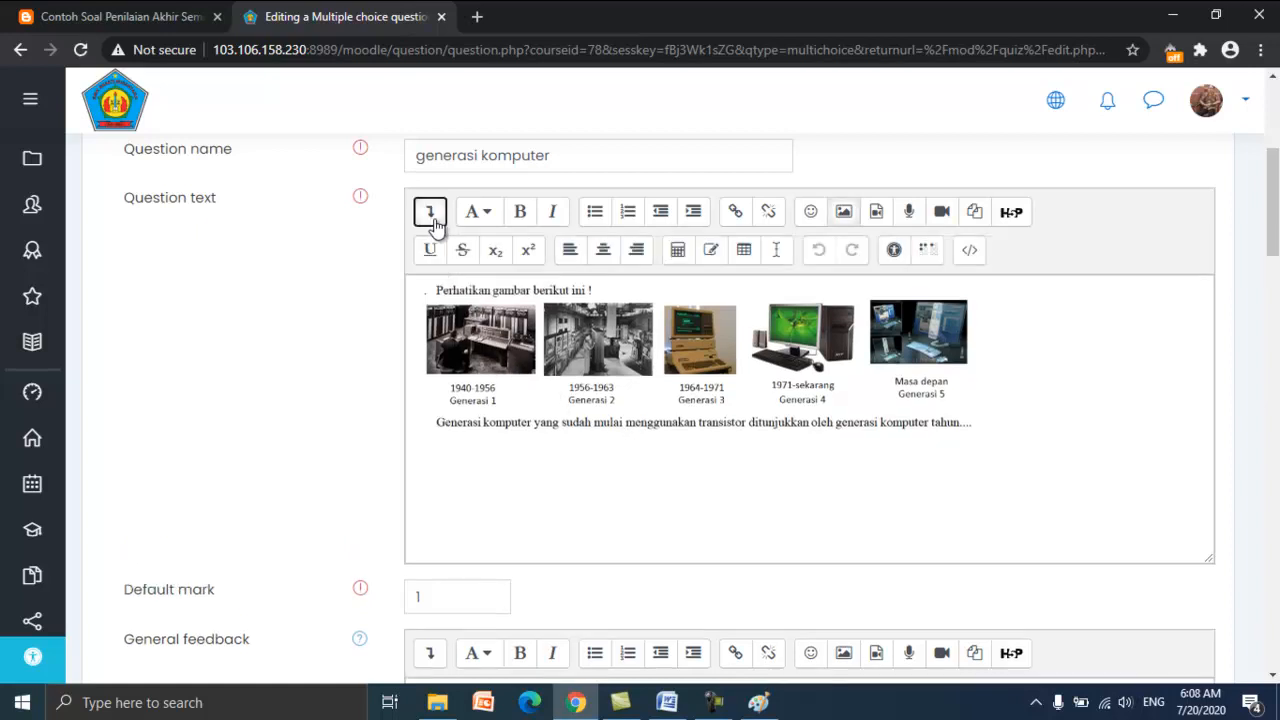
{"action": "left_click", "coordinate": [487, 331]}
{"action": "key", "text": "ctrl+a"}
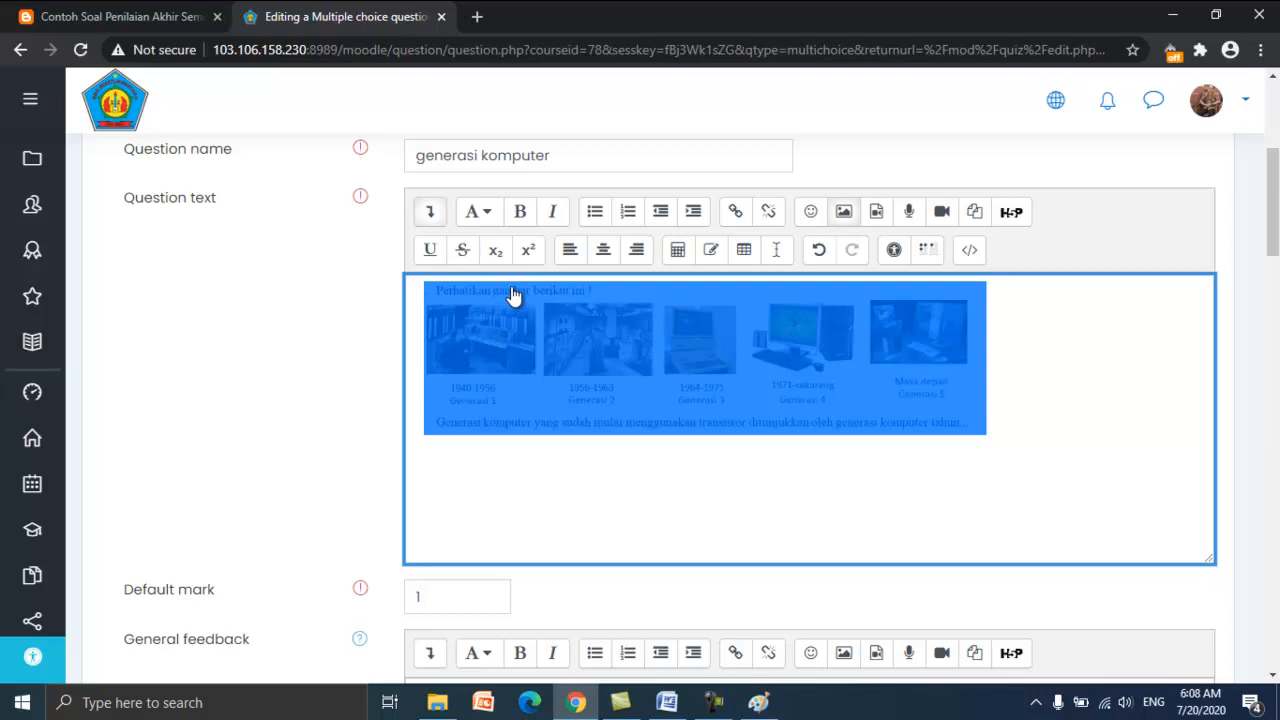
{"action": "left_click", "coordinate": [603, 249]}
{"action": "left_click", "coordinate": [795, 462]}
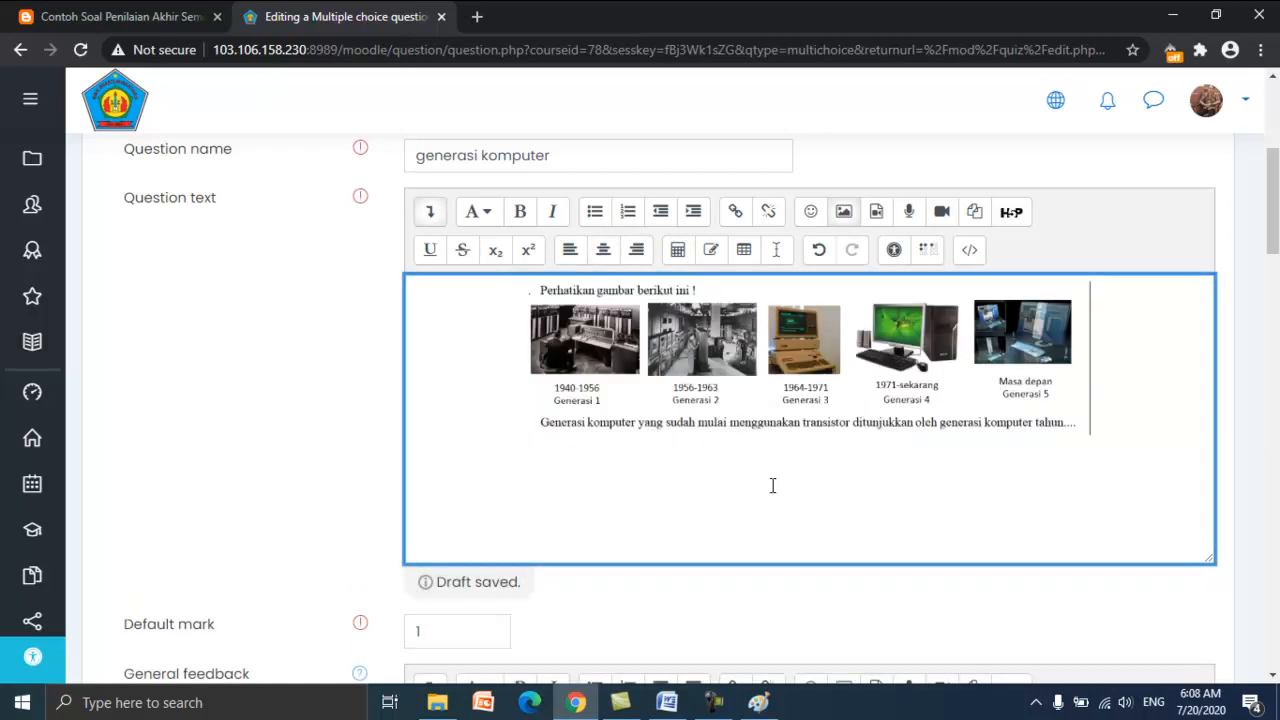
- Try a width of 900 for the question image with auto size off and save it
{"action": "double_click", "coordinate": [767, 380]}
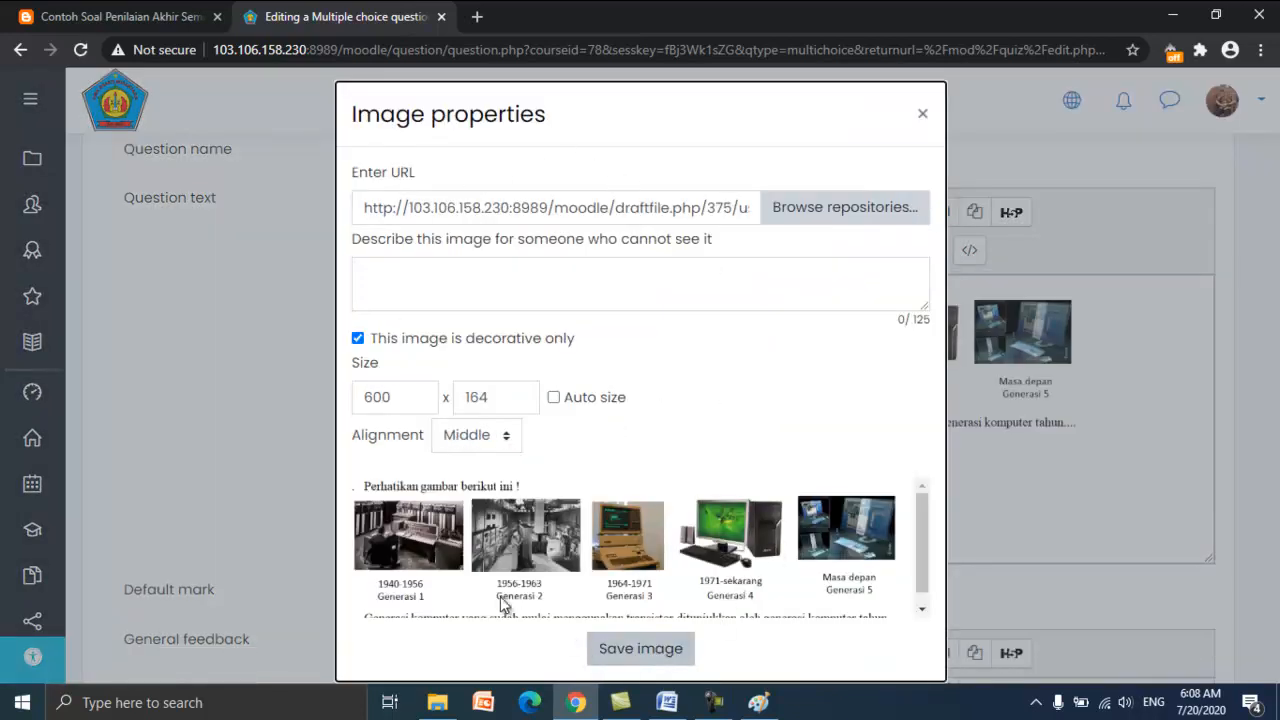
{"action": "left_click", "coordinate": [397, 397]}
{"action": "key", "text": "ctrl+a"}
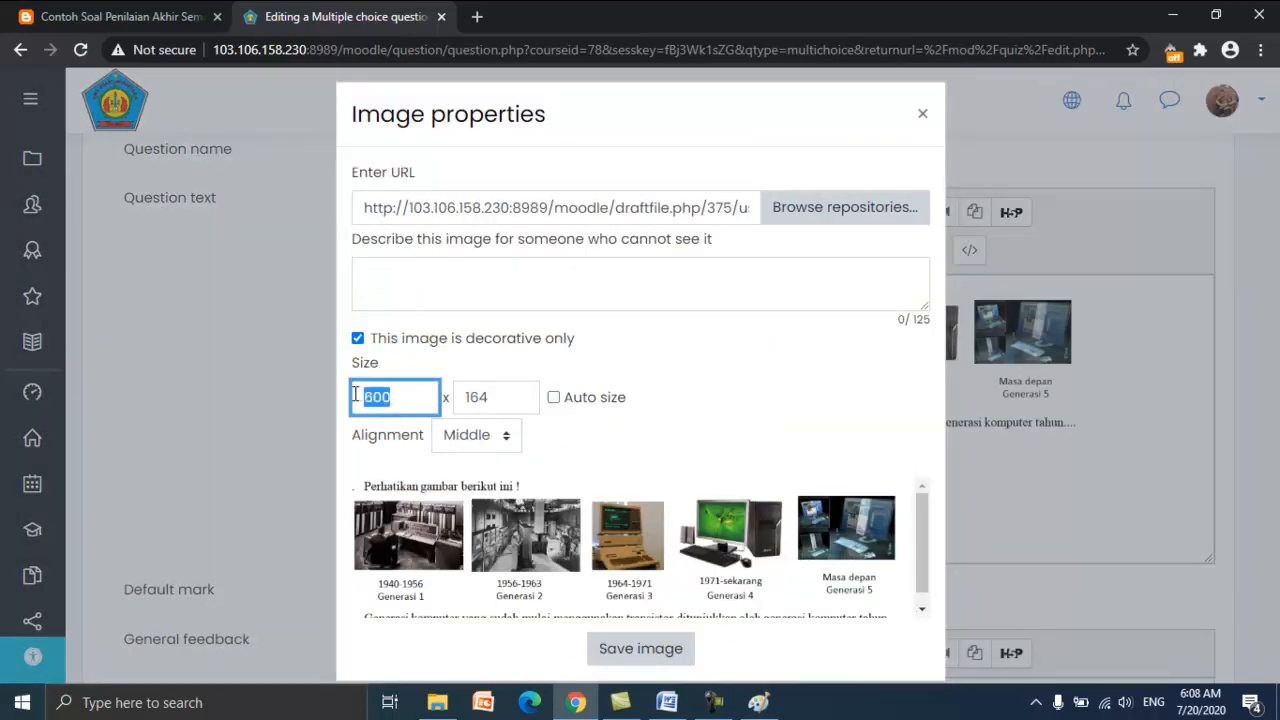
{"action": "type", "text": "900"}
{"action": "left_click", "coordinate": [742, 421]}
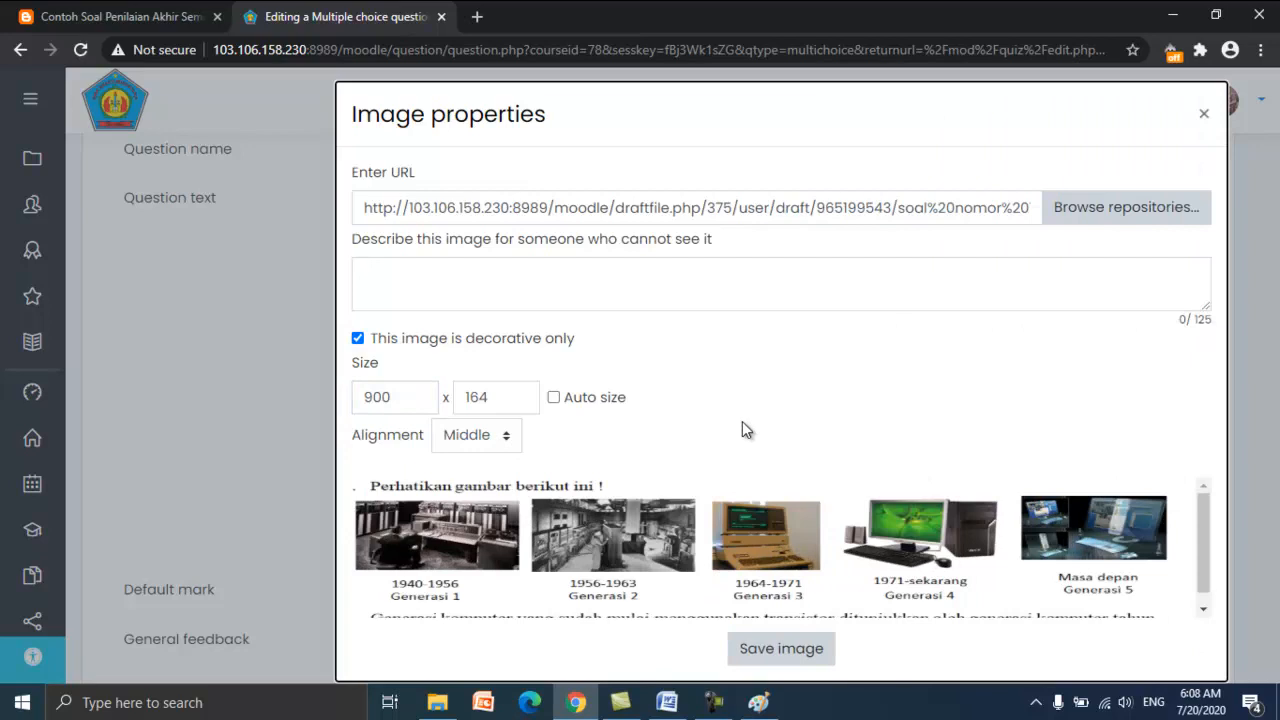
{"action": "left_click", "coordinate": [768, 650]}
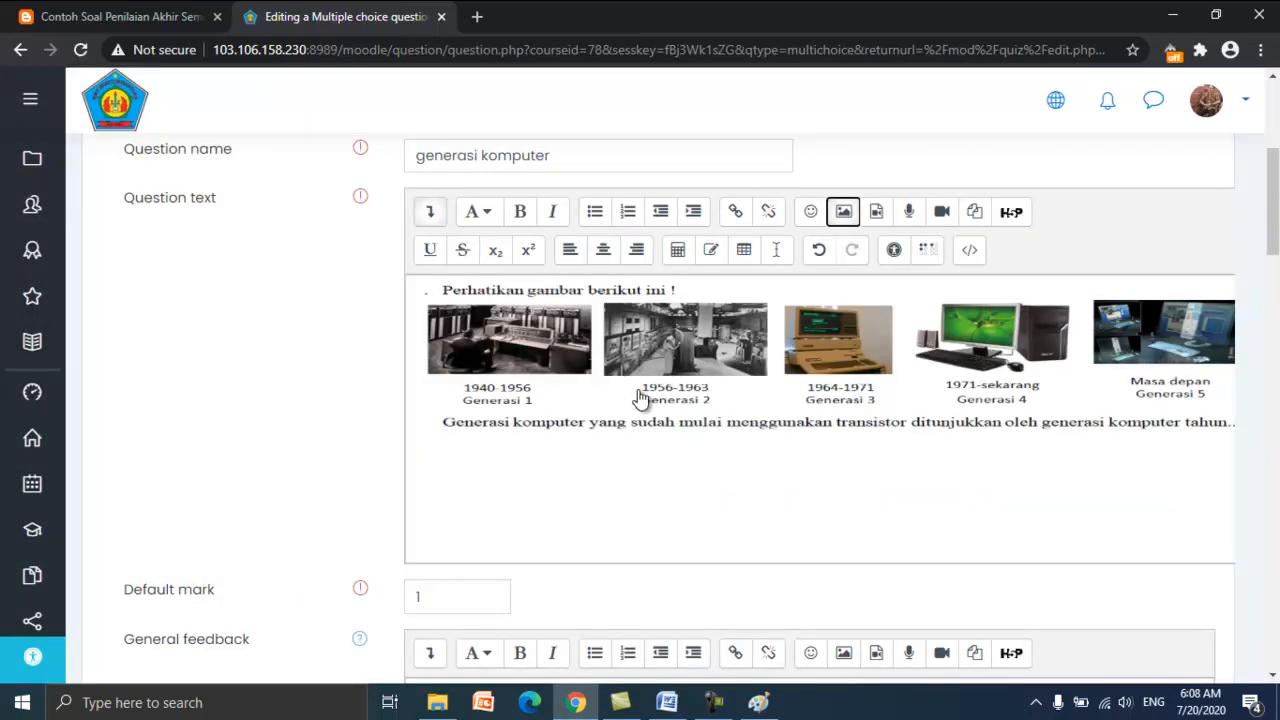
- Reopen the question image's properties, turn on auto size, set the width to 1000, and save the image
{"action": "double_click", "coordinate": [714, 378]}
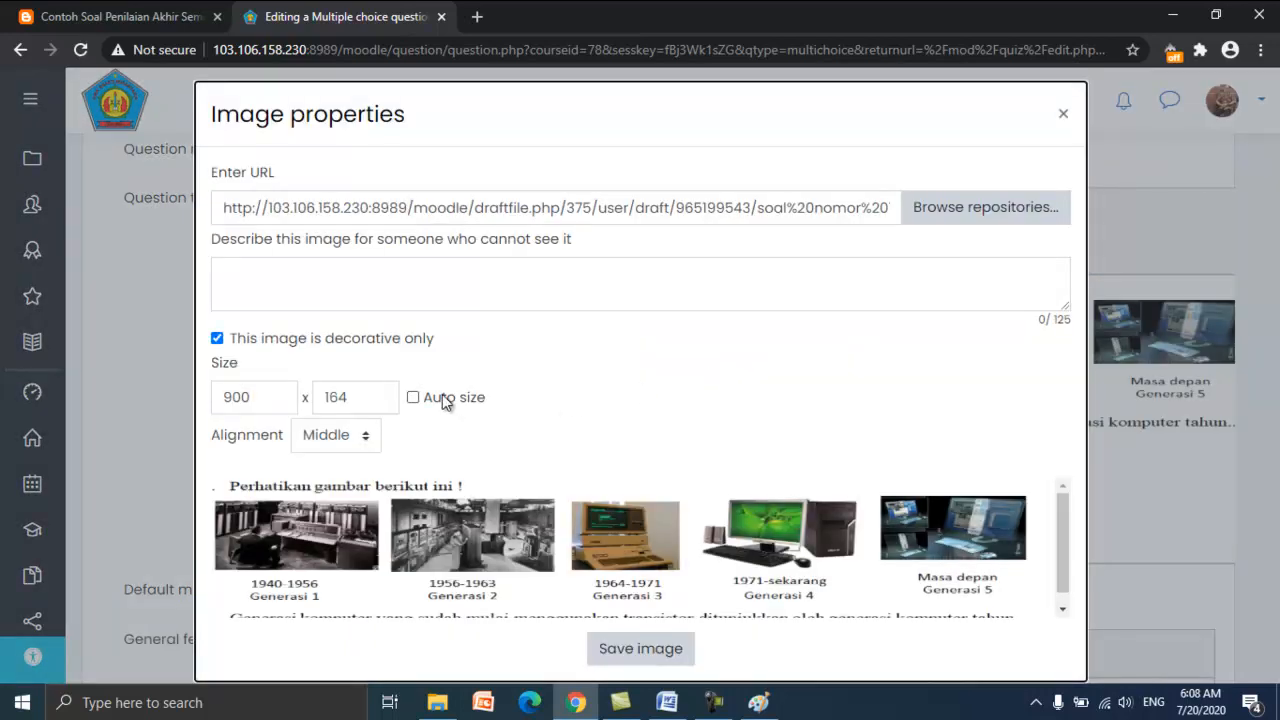
{"action": "left_click", "coordinate": [412, 397]}
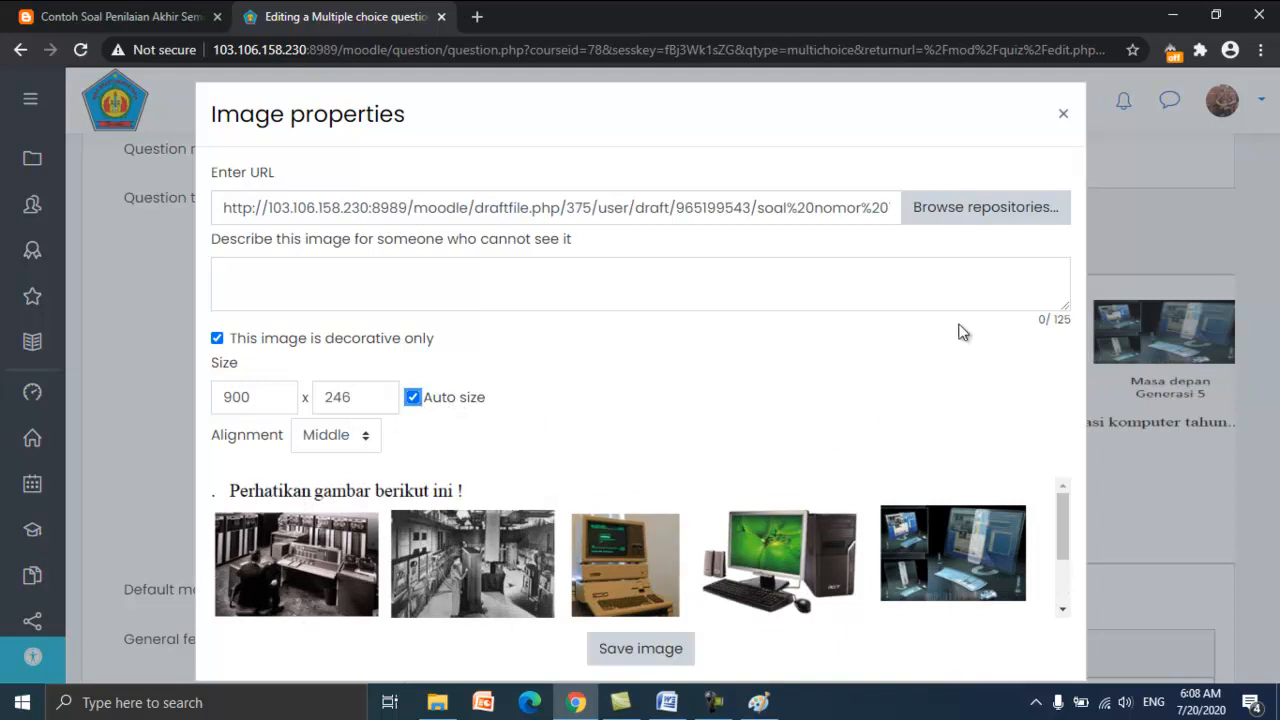
{"action": "left_click_drag", "start_coordinate": [822, 128], "coordinate": [838, 58]}
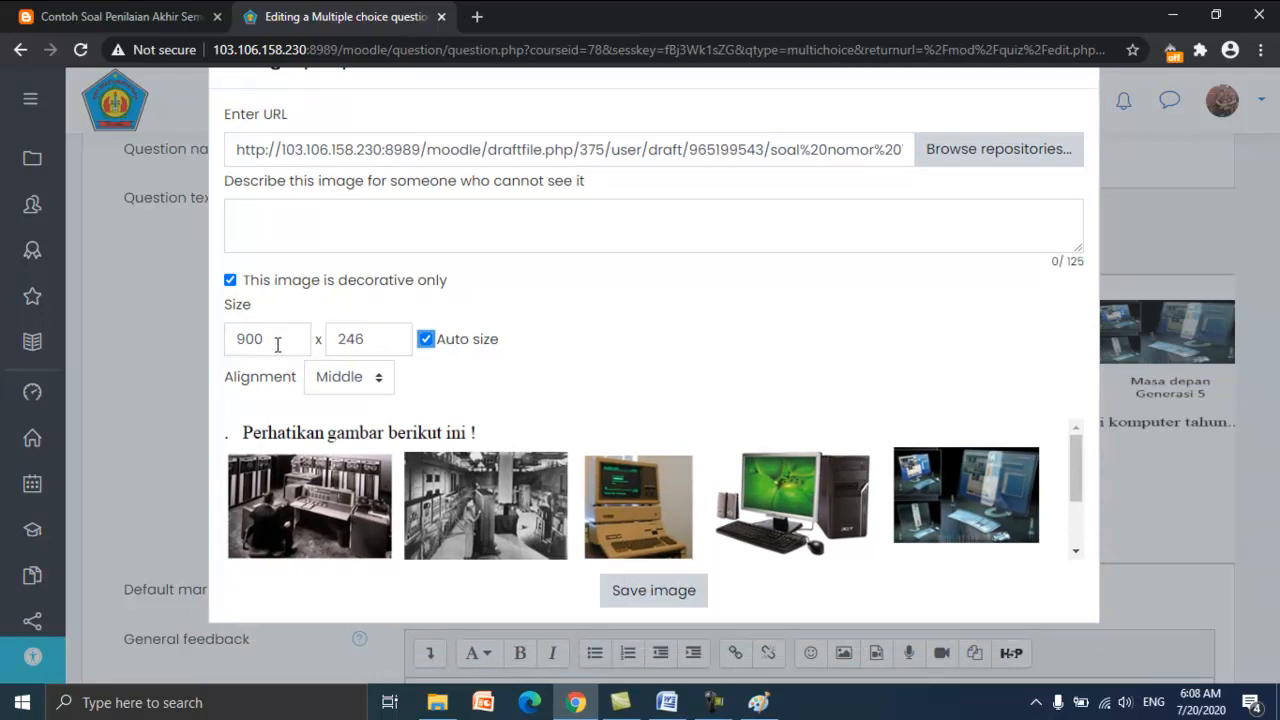
{"action": "left_click_drag", "start_coordinate": [278, 345], "coordinate": [214, 352]}
{"action": "type", "text": "1000"}
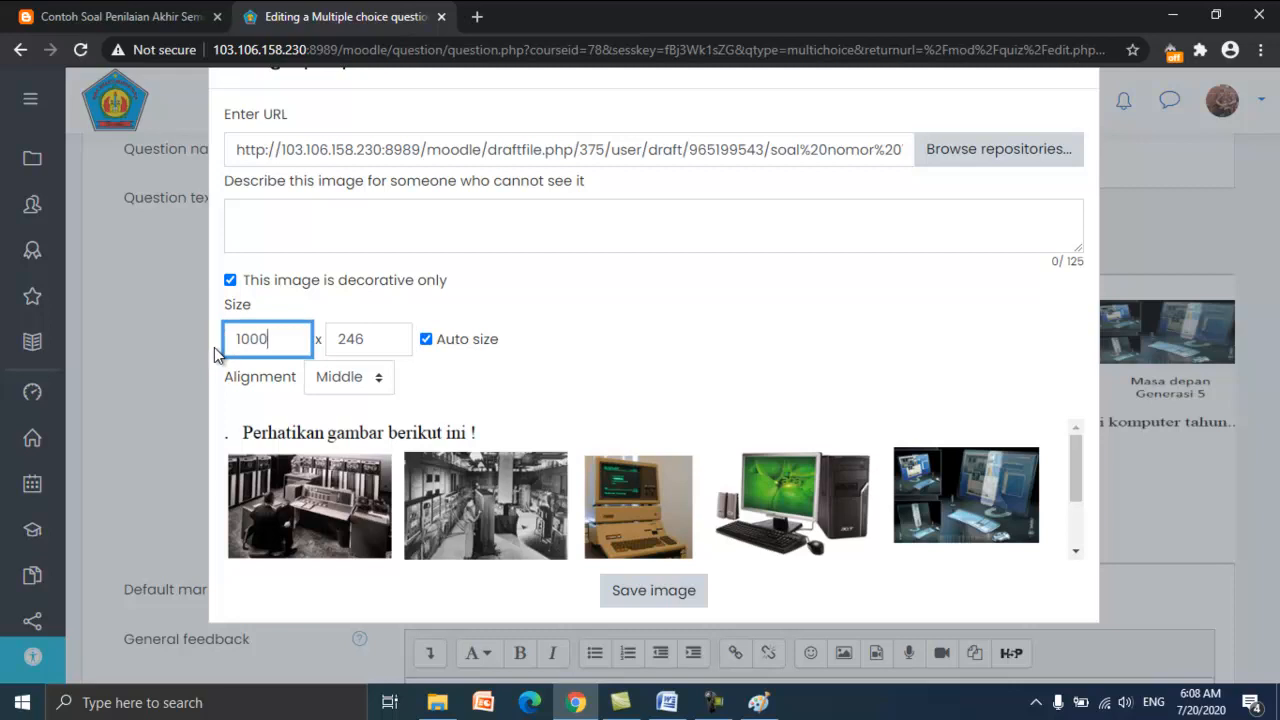
{"action": "left_click", "coordinate": [685, 592]}
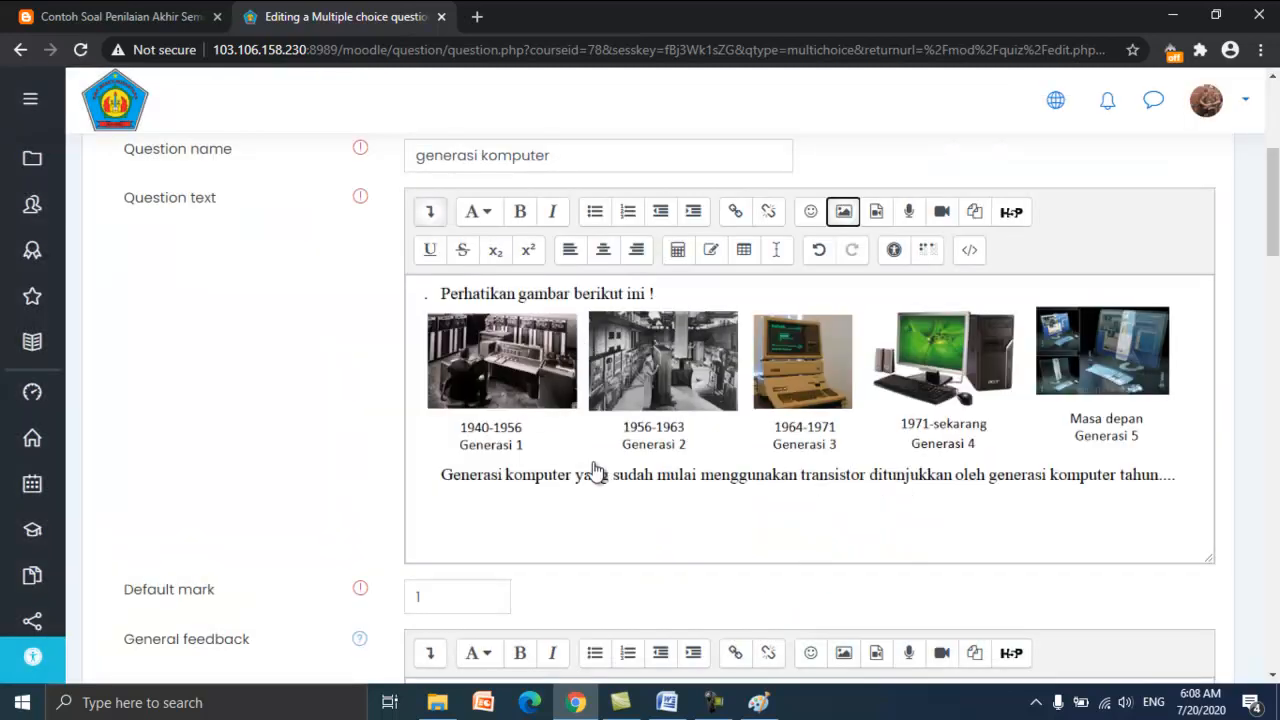
- Go to the Choice 1 answer field and switch to the Word document to view the computer generation question's answer options
{"action": "scroll", "coordinate": [588, 390], "scroll_direction": "down", "scroll_amount": 4}
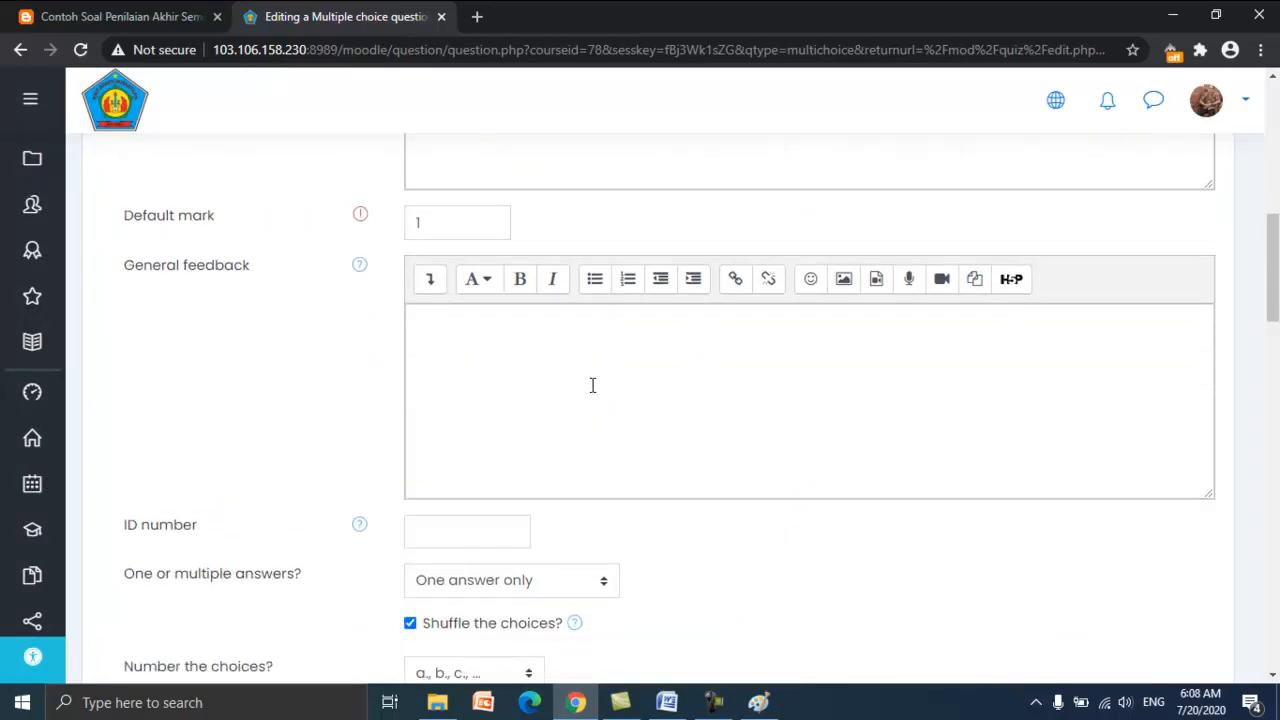
{"action": "scroll", "coordinate": [594, 390], "scroll_direction": "down", "scroll_amount": 5}
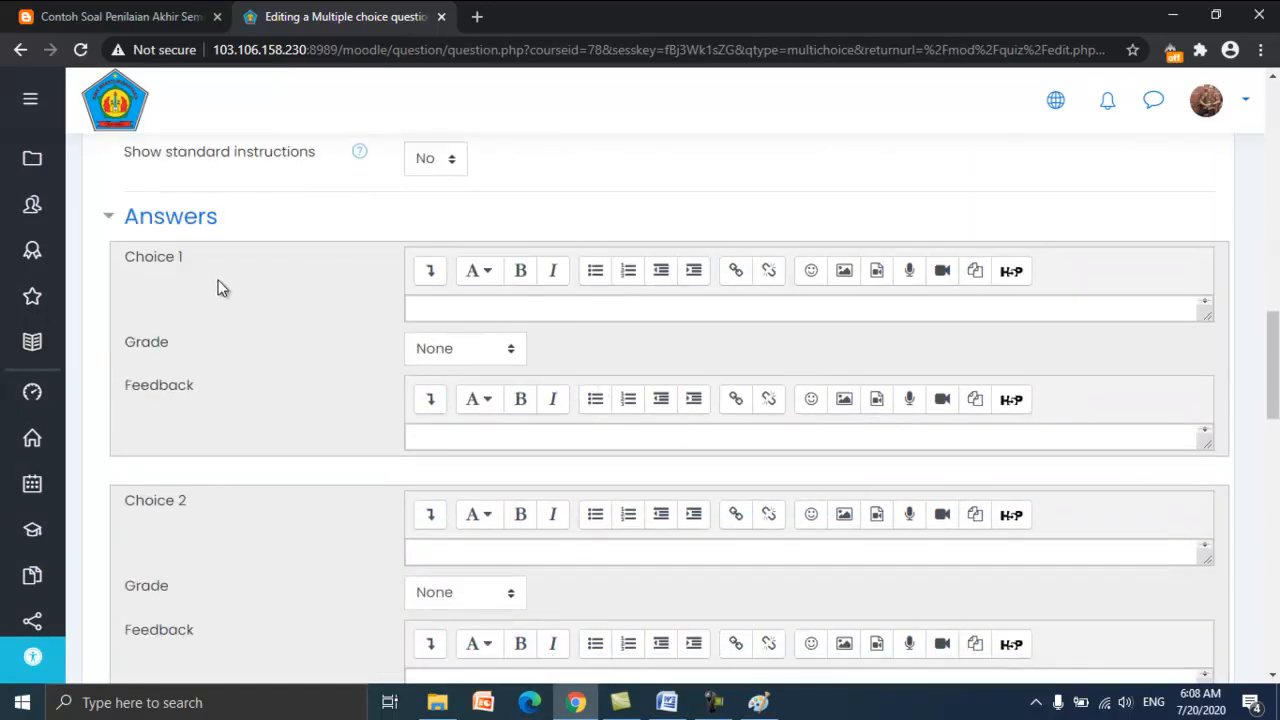
{"action": "left_click", "coordinate": [518, 319]}
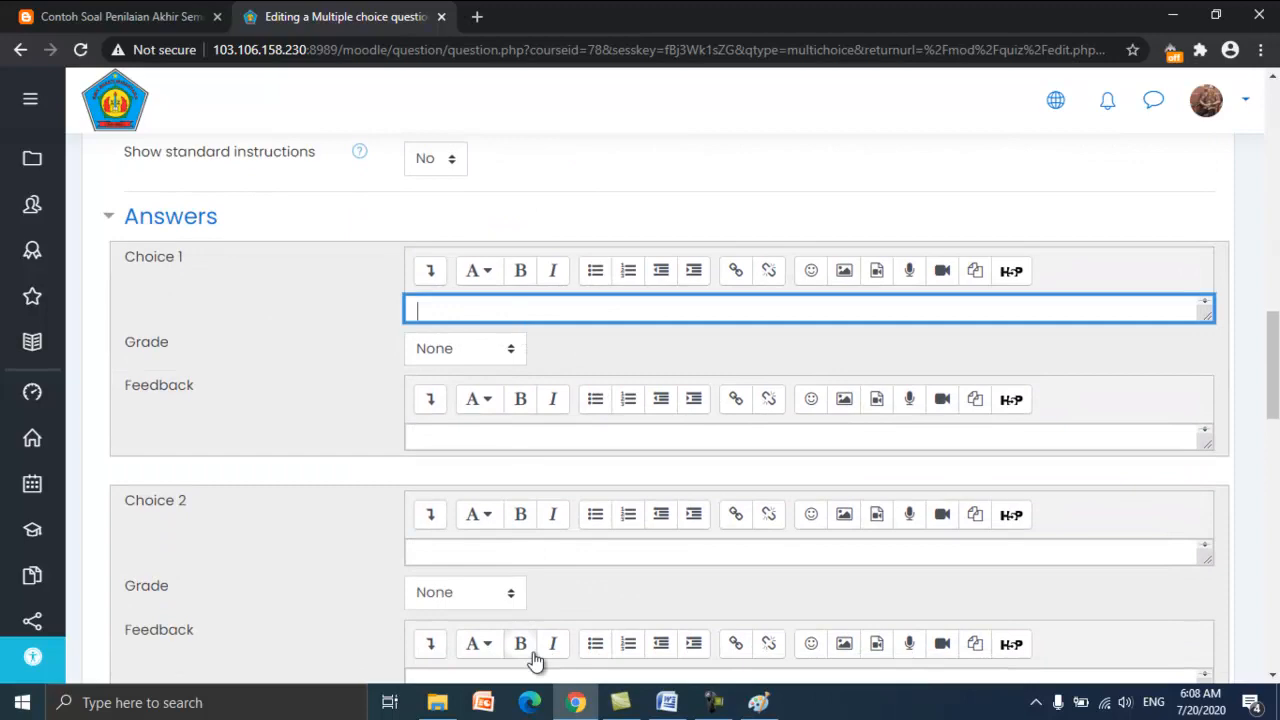
{"action": "left_click", "coordinate": [666, 702]}
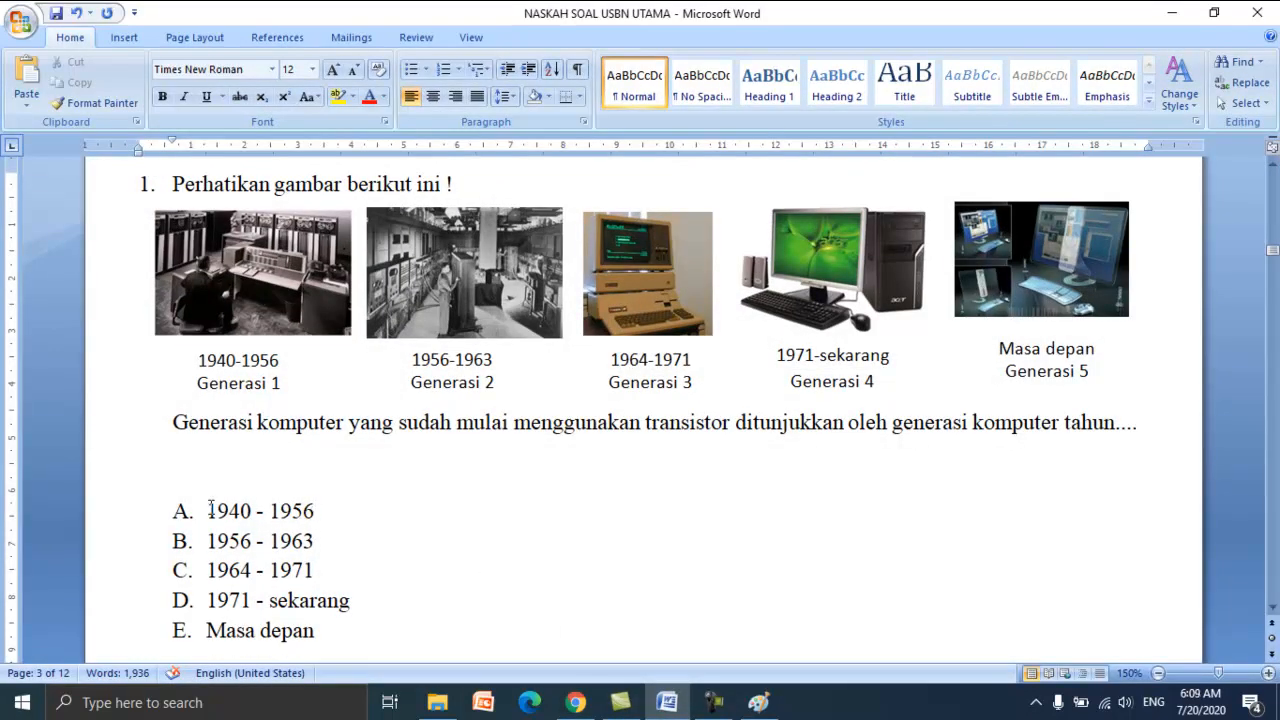
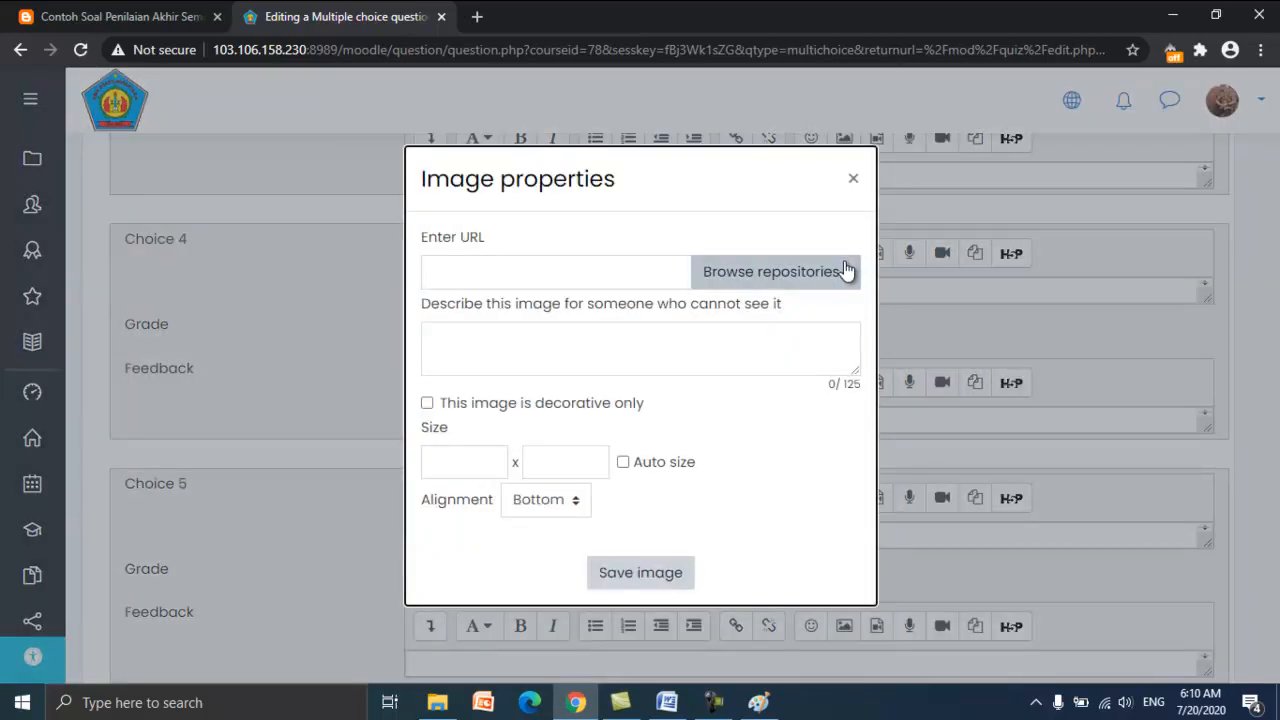
- Upload logo directadmin.png from the Pictures folder as the image for Choice 4
{"action": "left_click", "coordinate": [840, 272]}
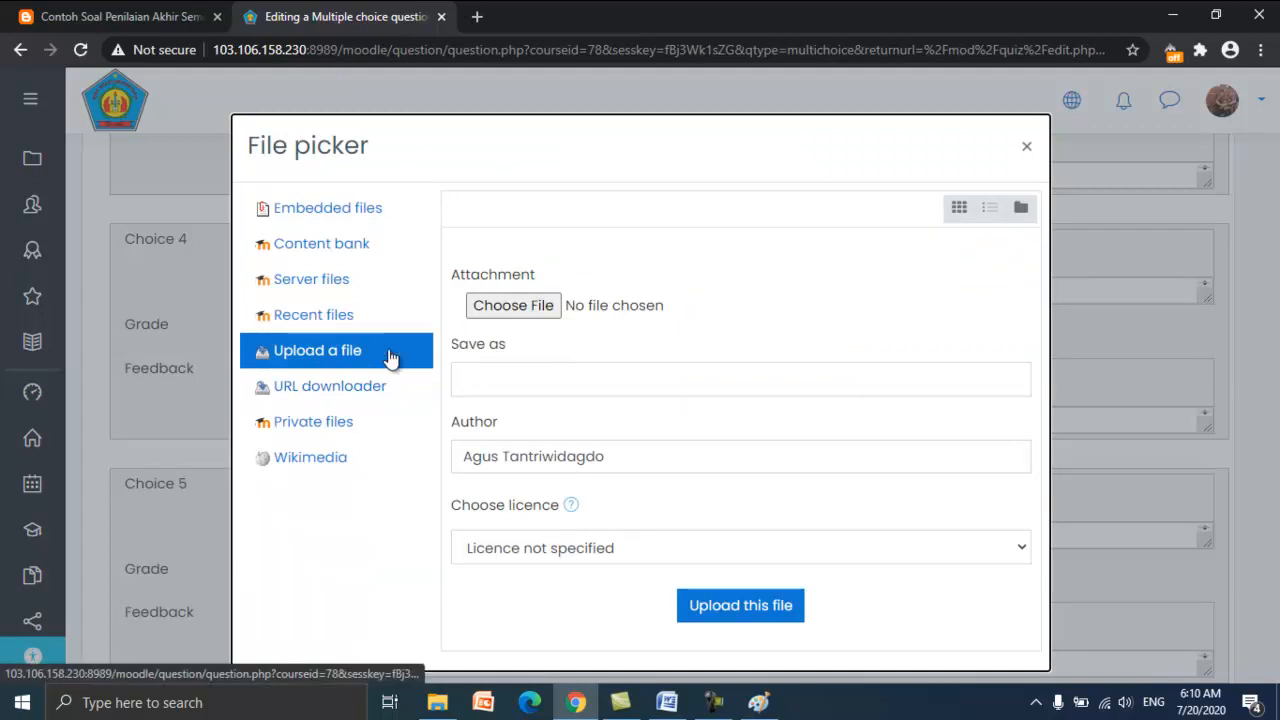
{"action": "left_click", "coordinate": [520, 314]}
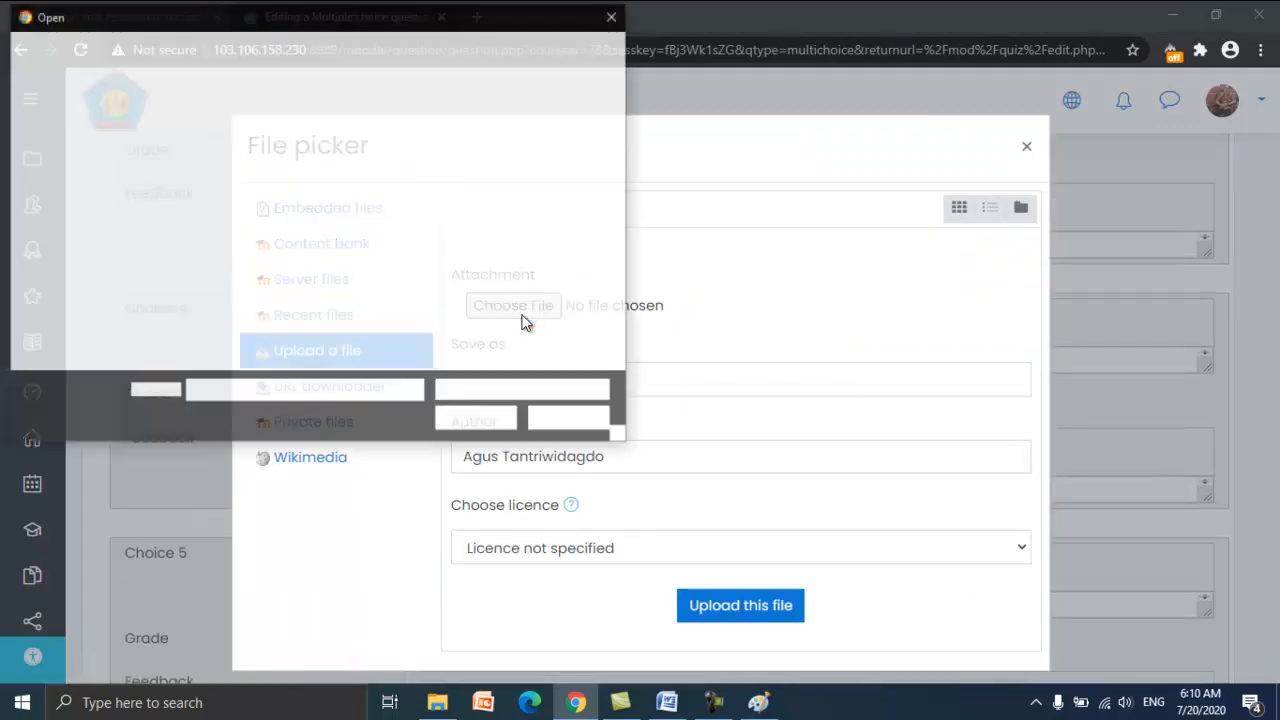
{"action": "left_click_drag", "start_coordinate": [619, 134], "coordinate": [623, 179]}
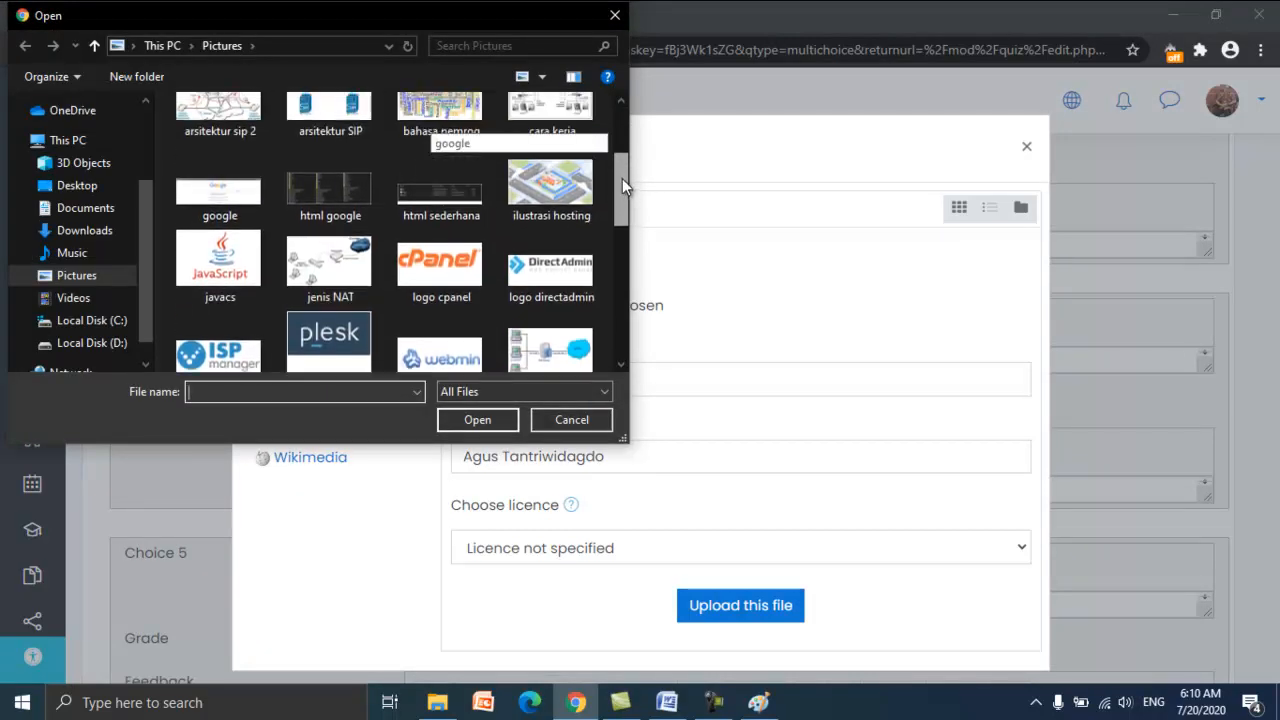
{"action": "left_click", "coordinate": [572, 268]}
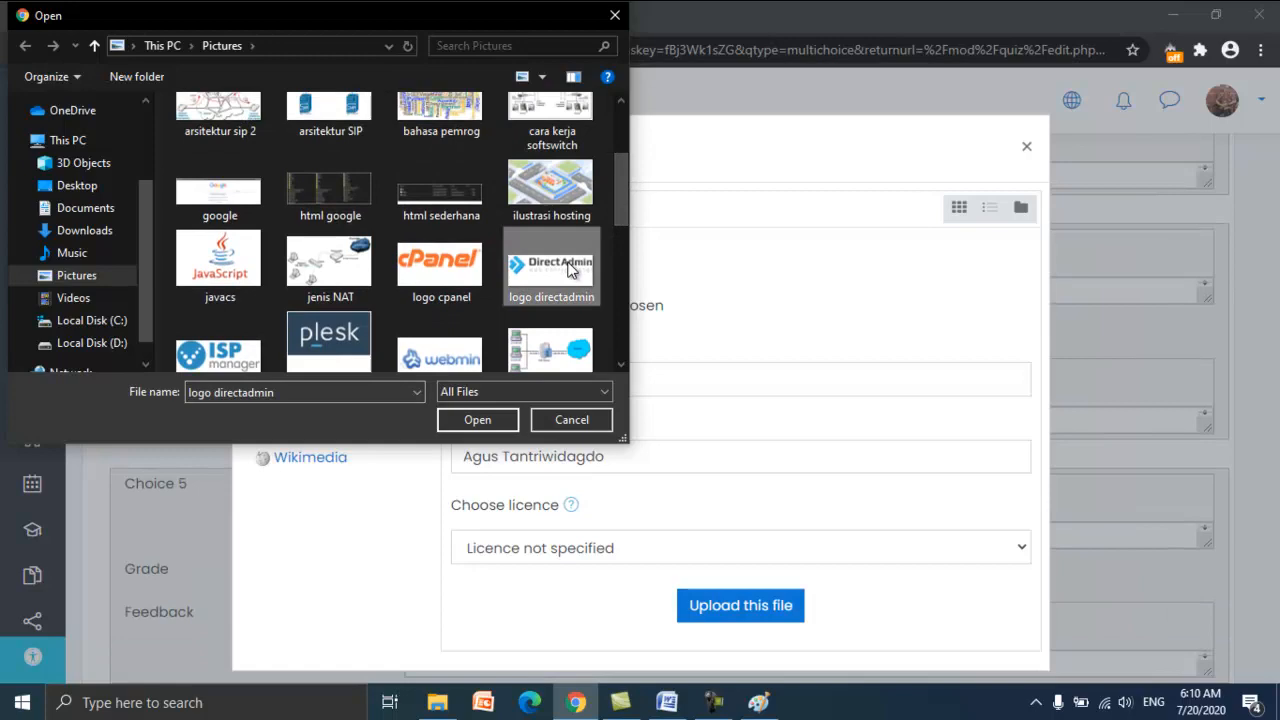
{"action": "left_click", "coordinate": [503, 428]}
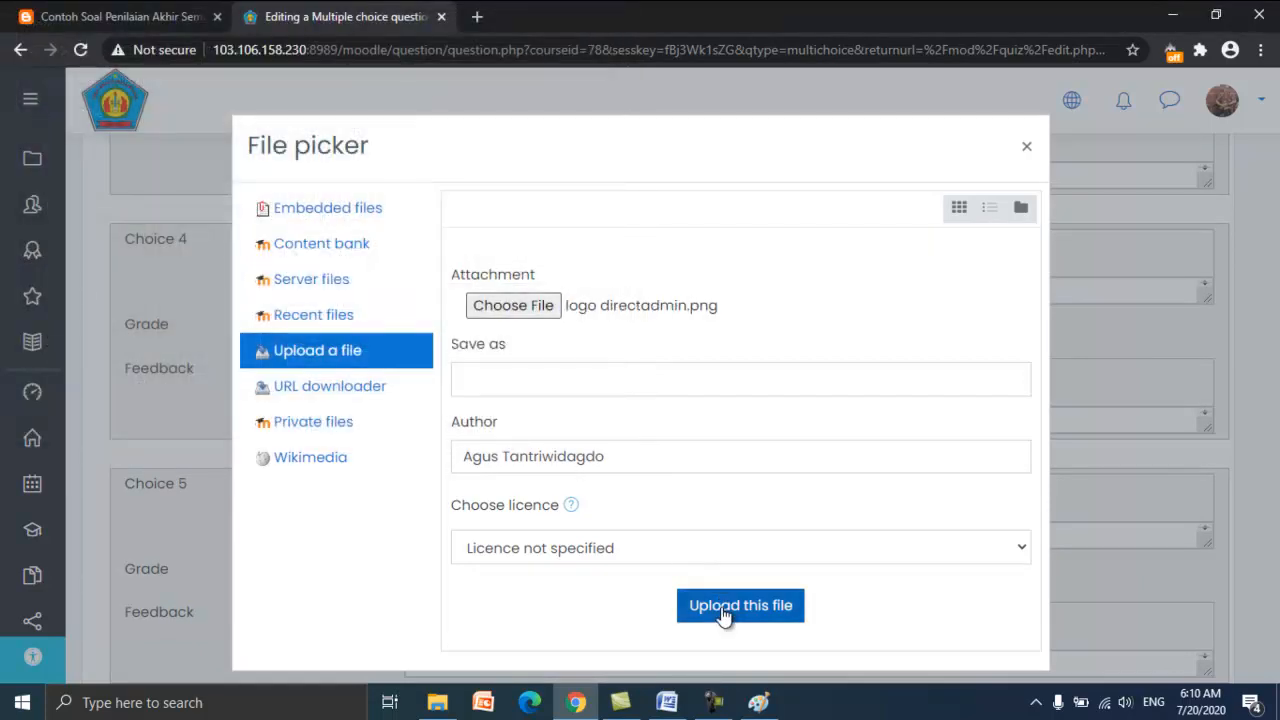
{"action": "left_click", "coordinate": [726, 605]}
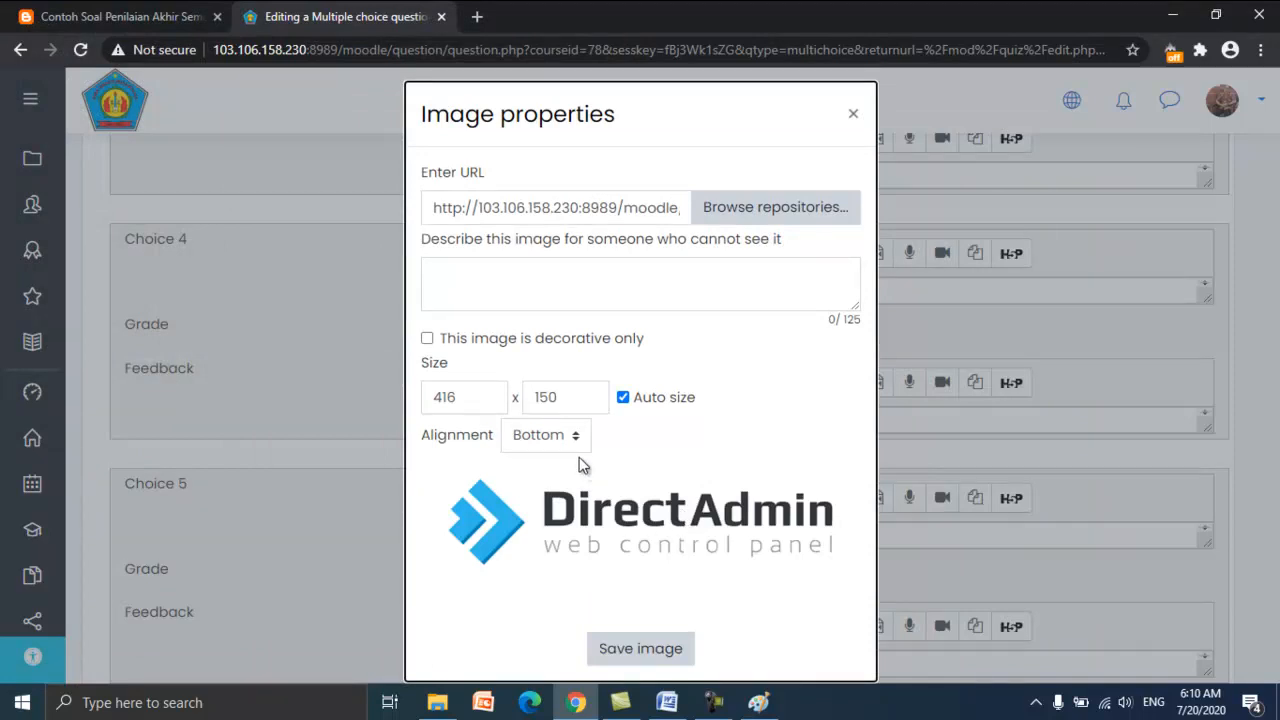
- Insert the DirectAdmin logo into Choice 4 as a decorative-only image with a width of 200 and auto size on
{"action": "double_click", "coordinate": [484, 398]}
{"action": "type", "text": "200"}
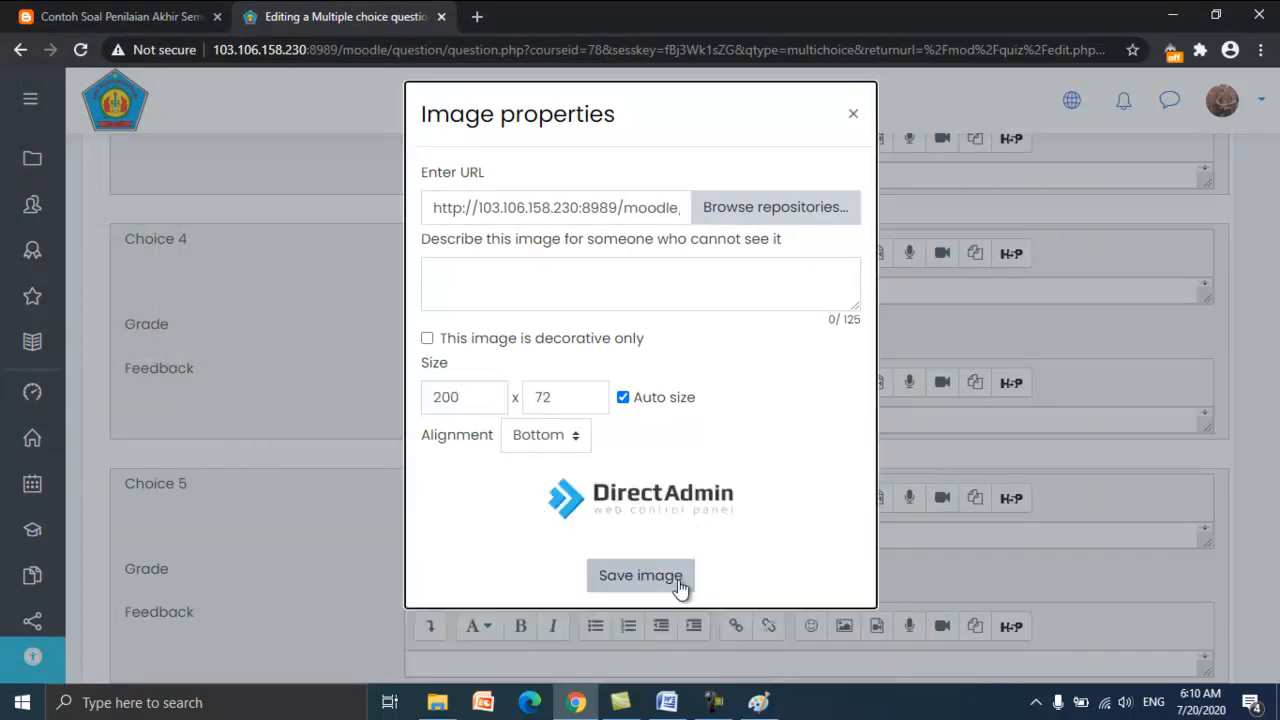
{"action": "left_click", "coordinate": [680, 584]}
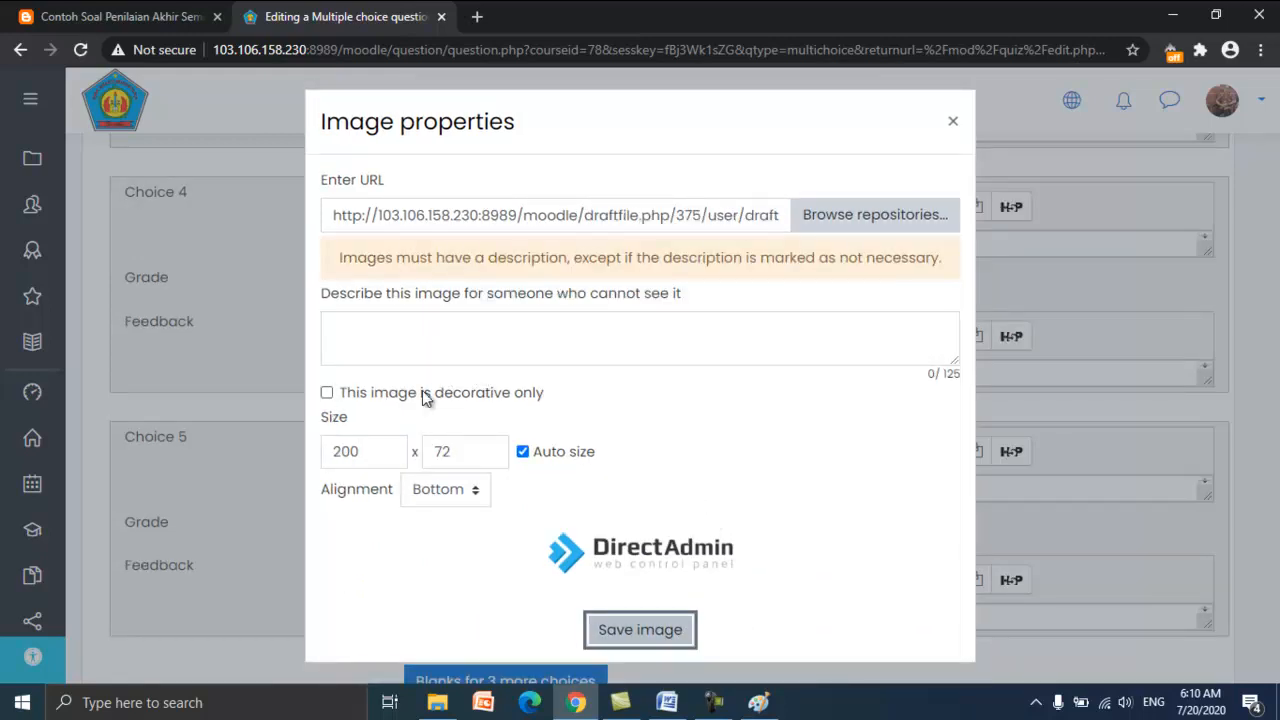
{"action": "left_click", "coordinate": [330, 395]}
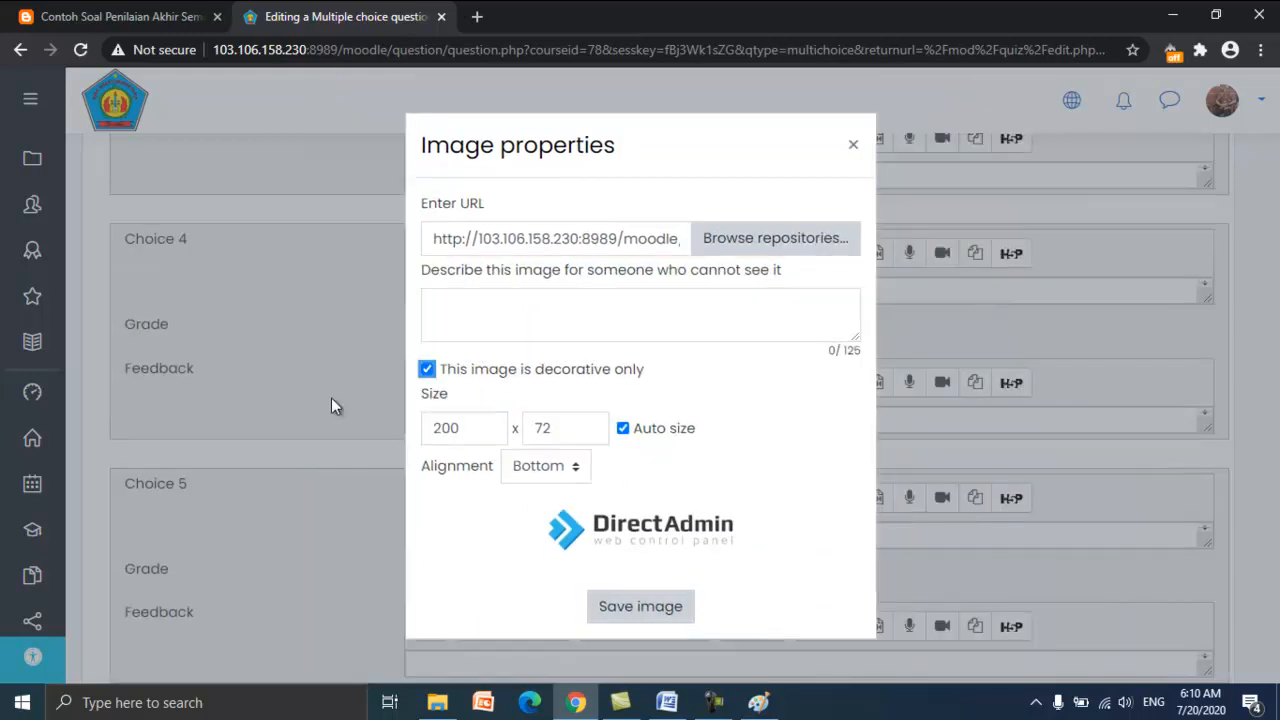
{"action": "left_click", "coordinate": [647, 618]}
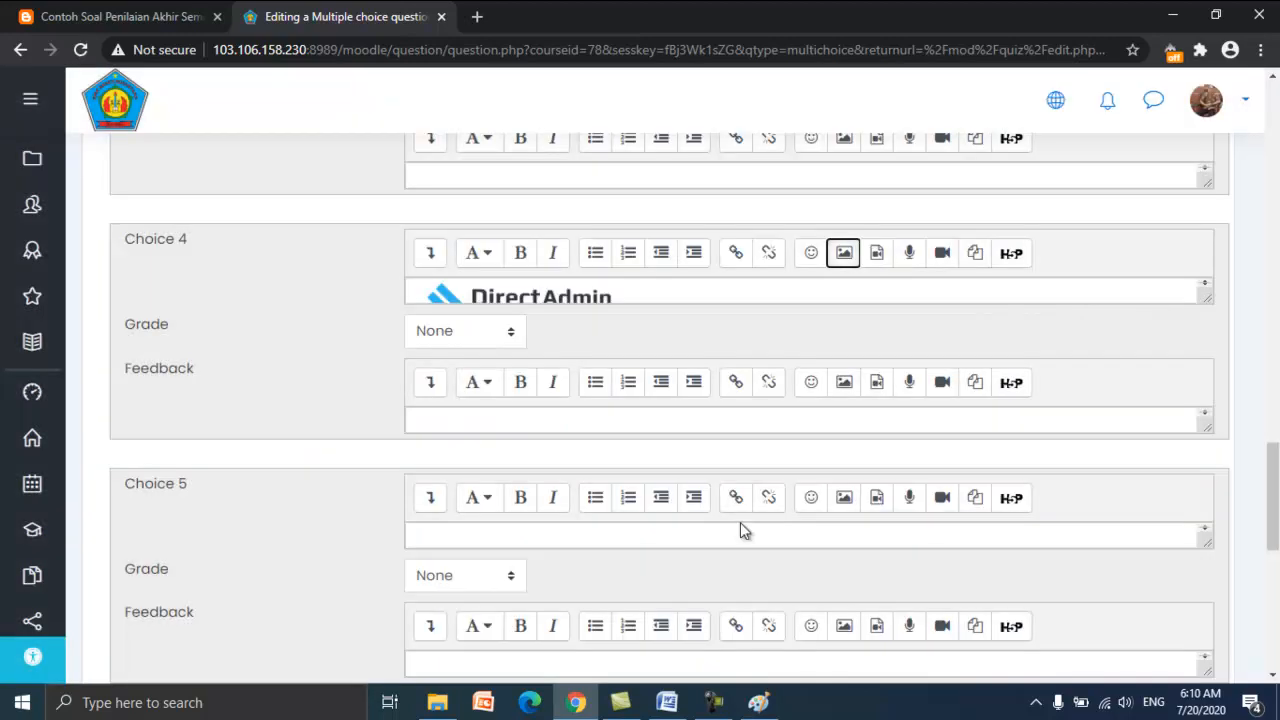
{"action": "scroll", "coordinate": [740, 530], "scroll_direction": "down", "scroll_amount": 1}
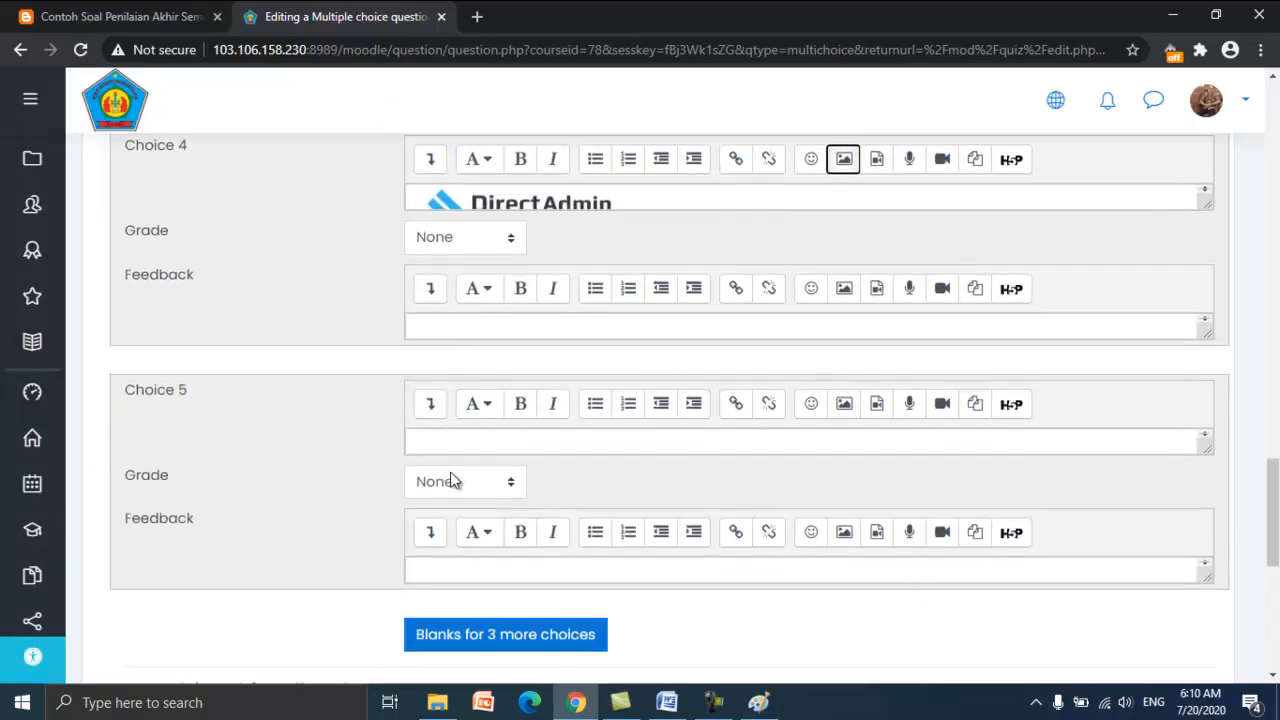
- Upload logo cpanel.png from the Pictures folder as the image for Choice 5
{"action": "left_click", "coordinate": [453, 449]}
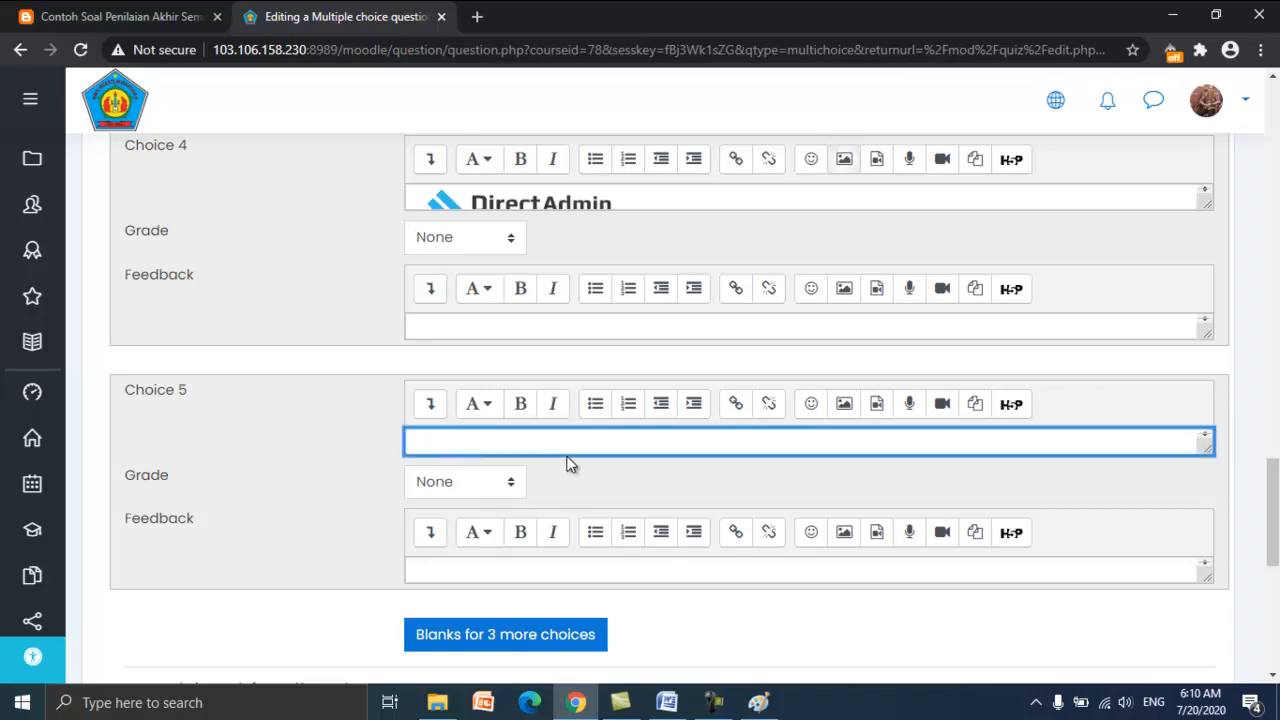
{"action": "left_click", "coordinate": [845, 405]}
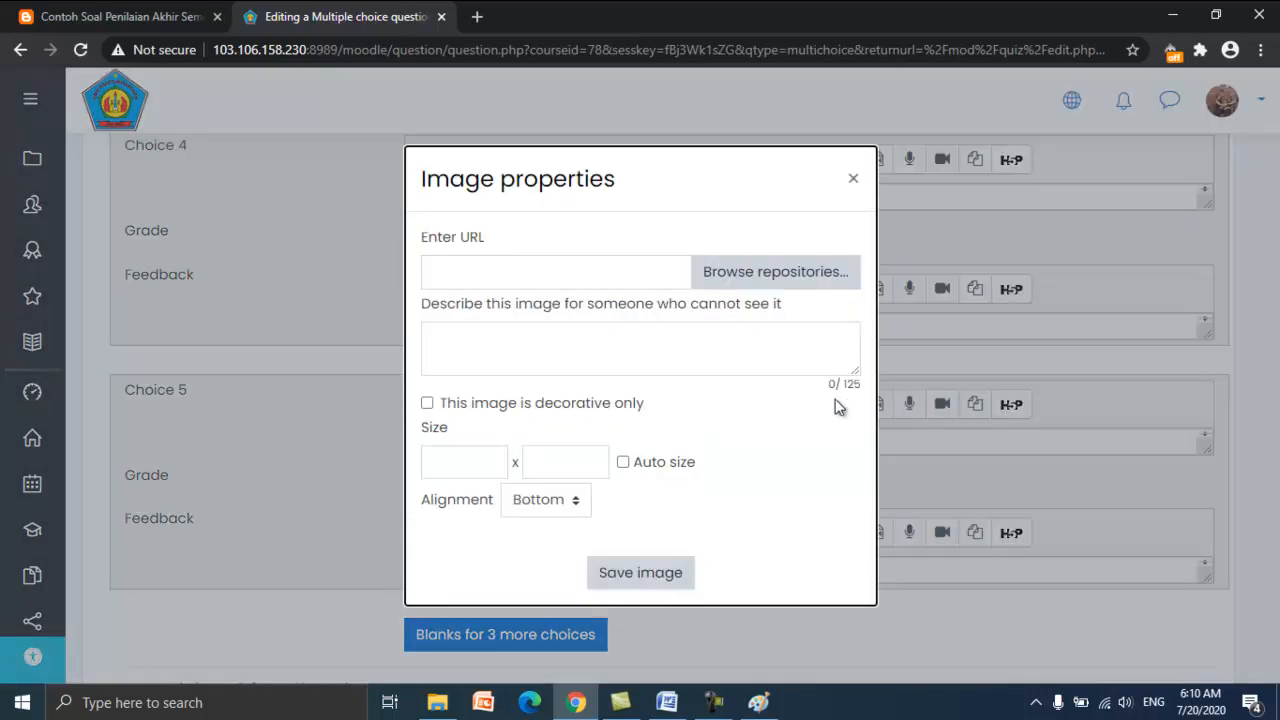
{"action": "left_click", "coordinate": [734, 278]}
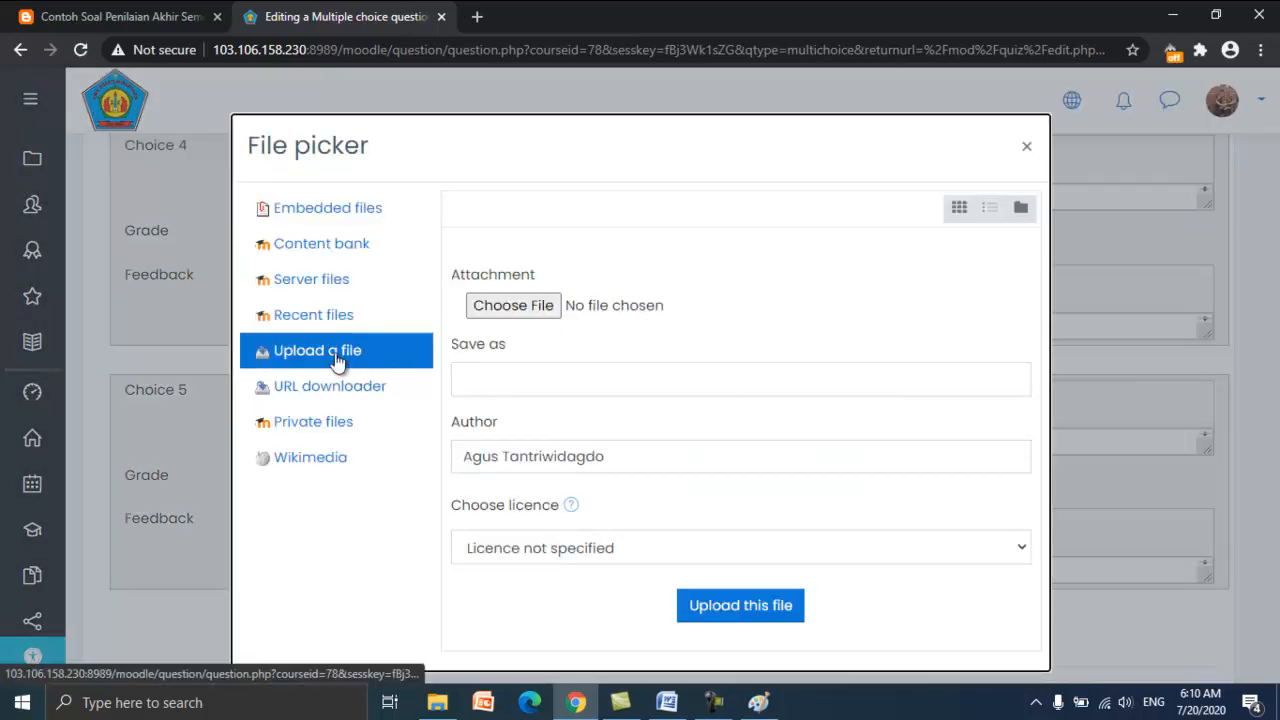
{"action": "left_click", "coordinate": [546, 306]}
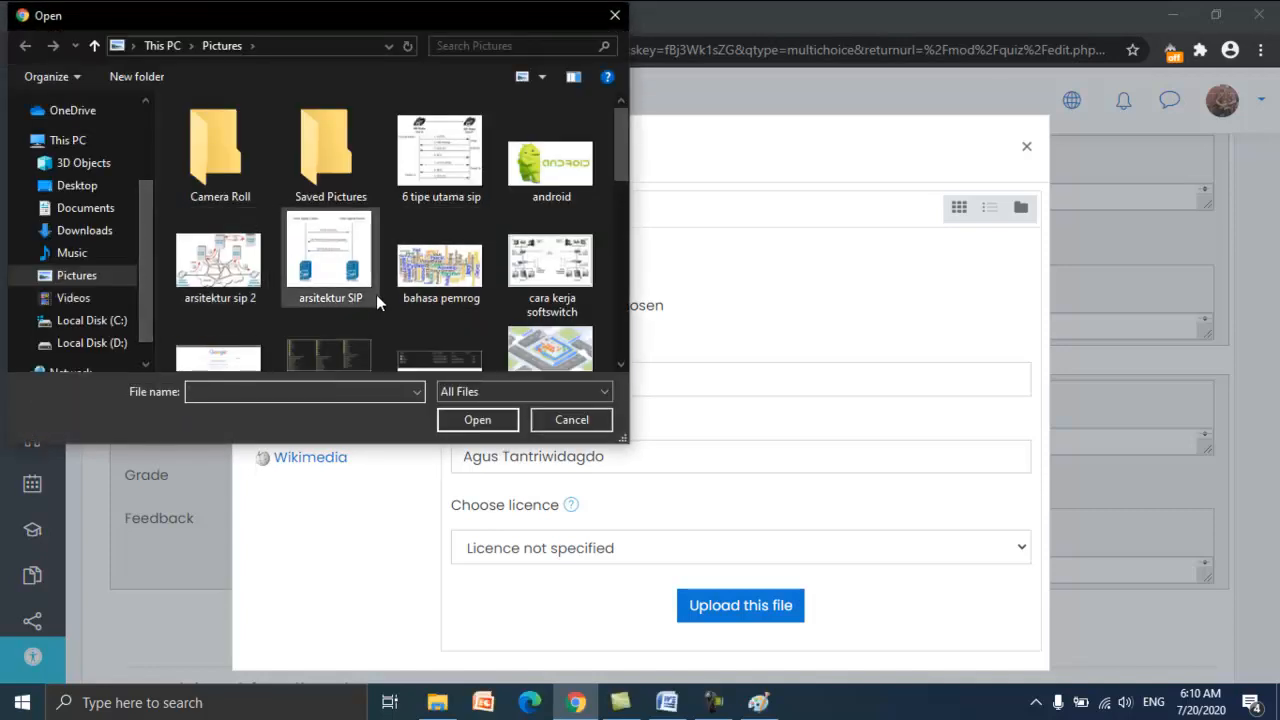
{"action": "scroll", "coordinate": [376, 294], "scroll_direction": "down", "scroll_amount": 1}
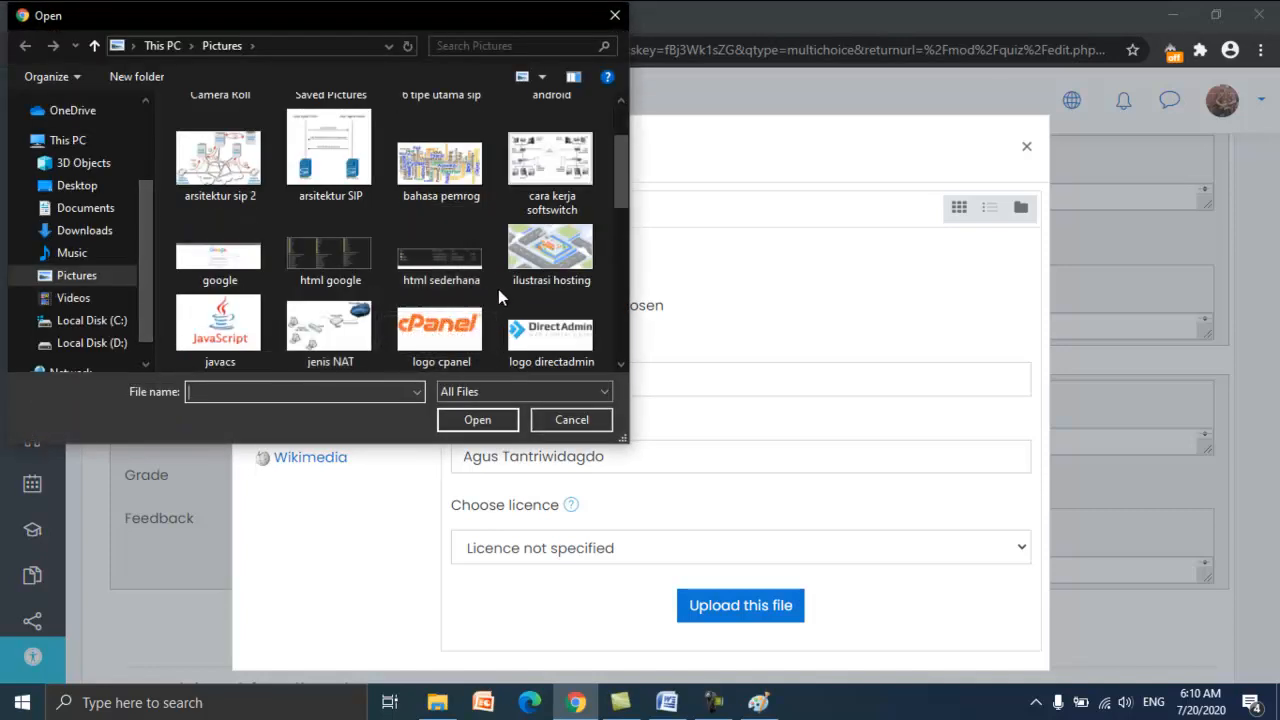
{"action": "left_click", "coordinate": [440, 330]}
{"action": "left_click", "coordinate": [501, 428]}
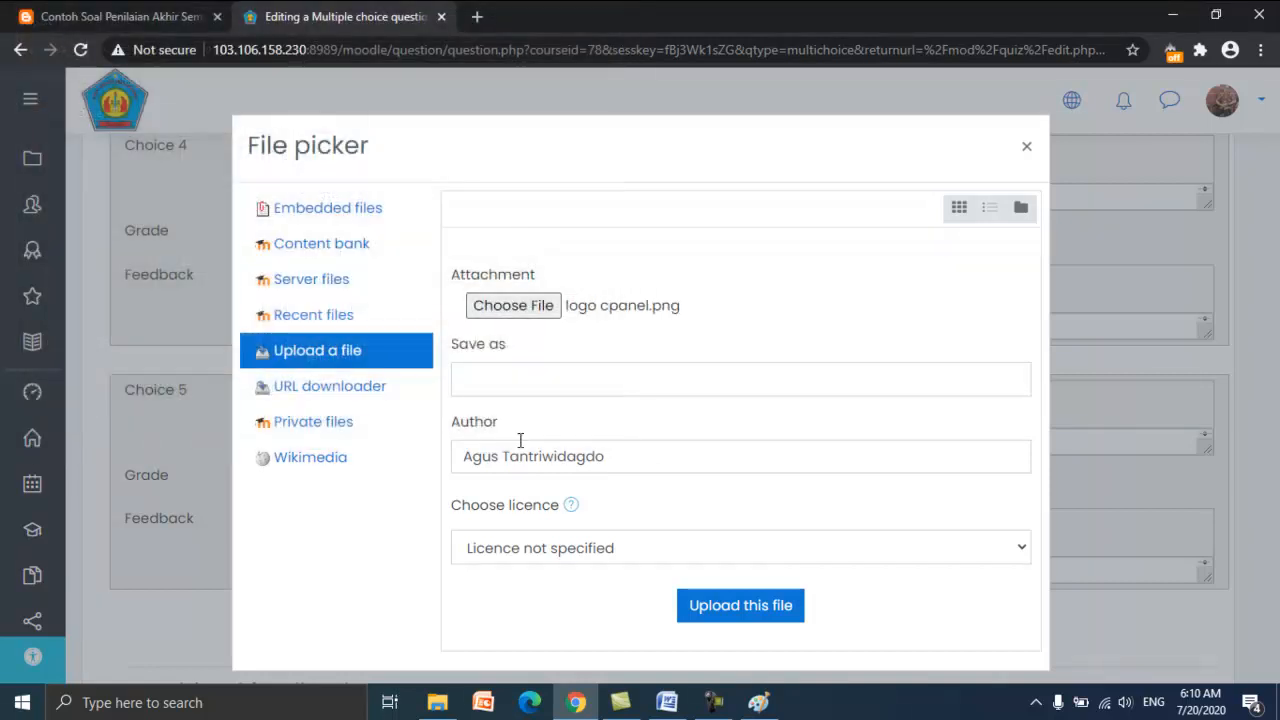
{"action": "left_click", "coordinate": [733, 612]}
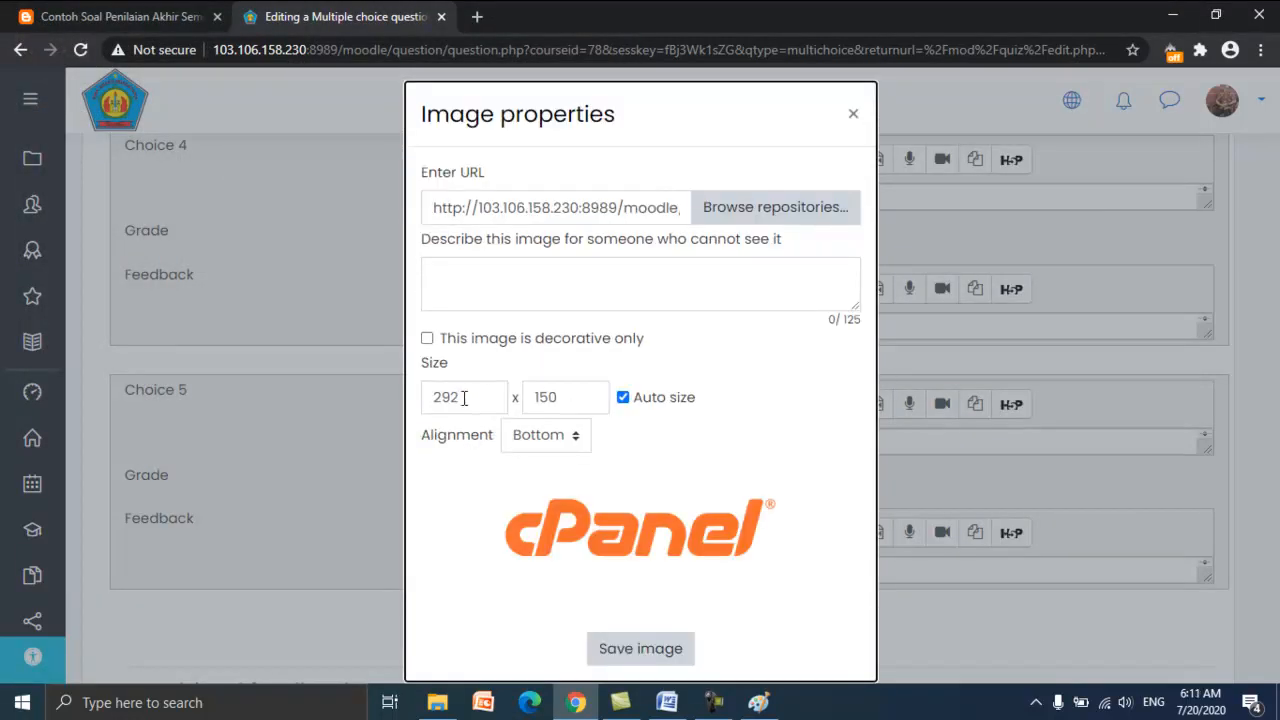
- Insert the cPanel logo into Choice 5 as a decorative-only image with a width of 200
{"action": "left_click_drag", "start_coordinate": [457, 397], "coordinate": [414, 397]}
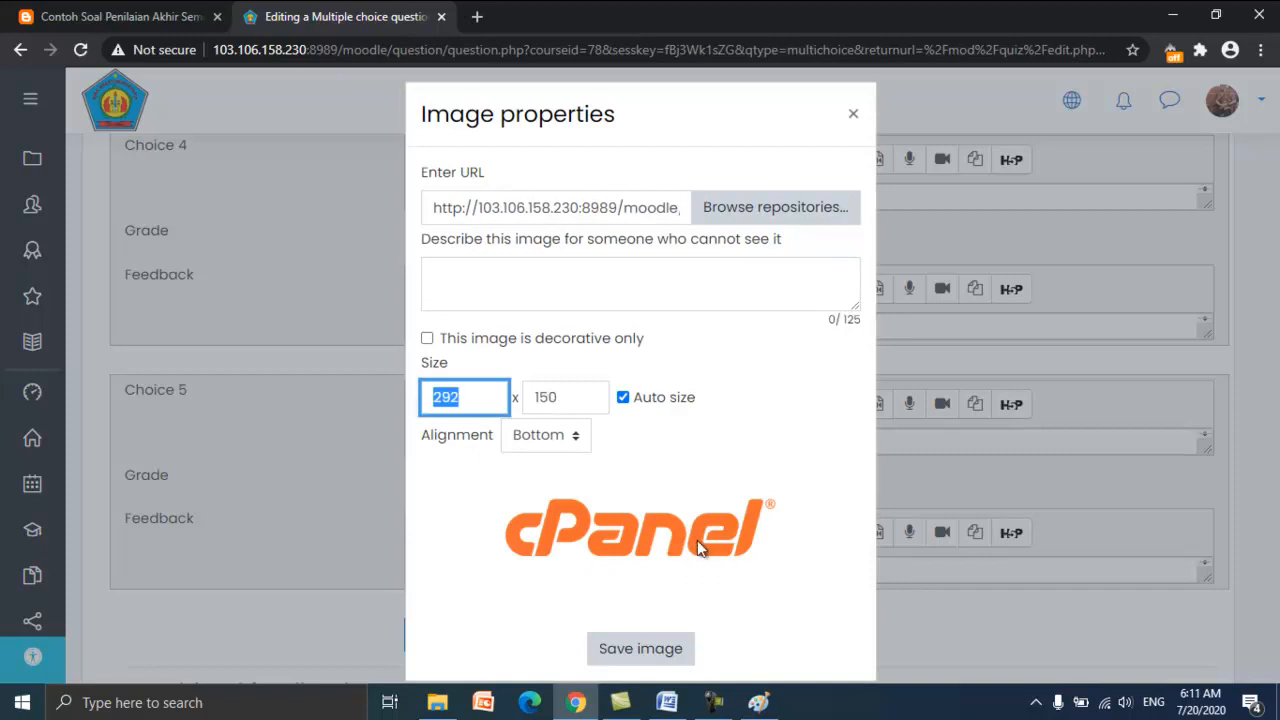
{"action": "type", "text": "200"}
{"action": "left_click", "coordinate": [467, 365]}
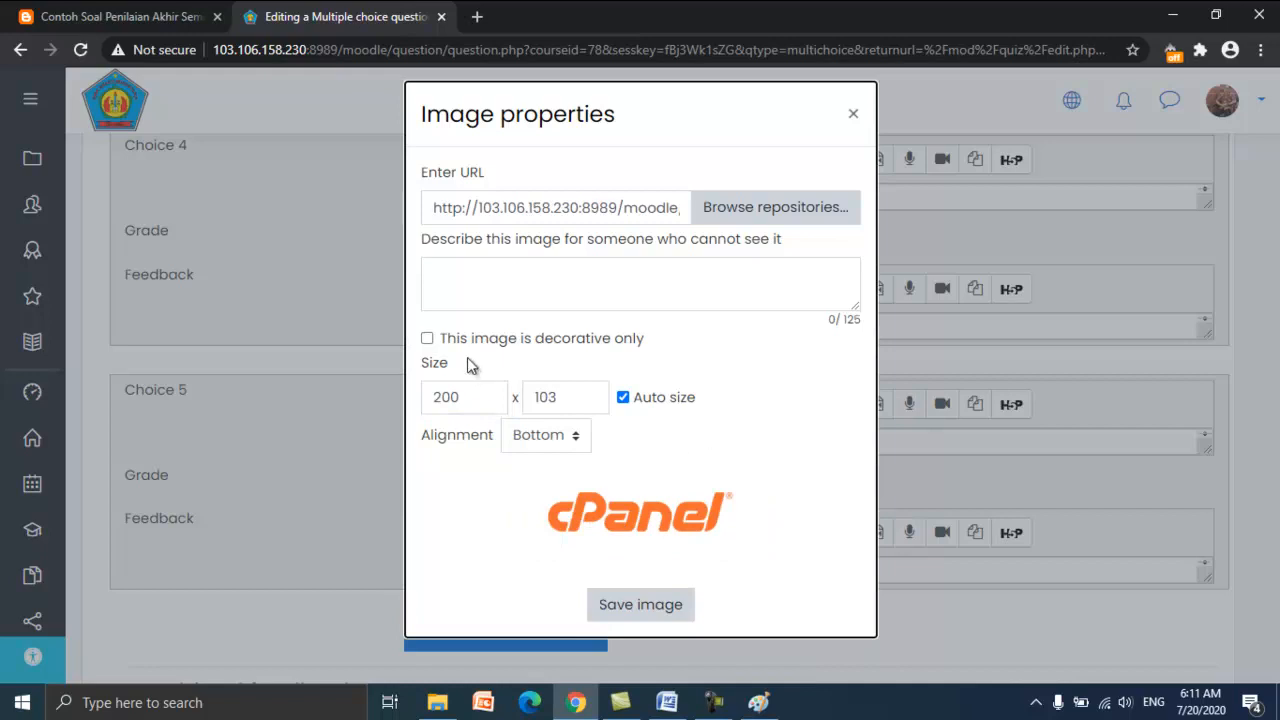
{"action": "left_click", "coordinate": [428, 340]}
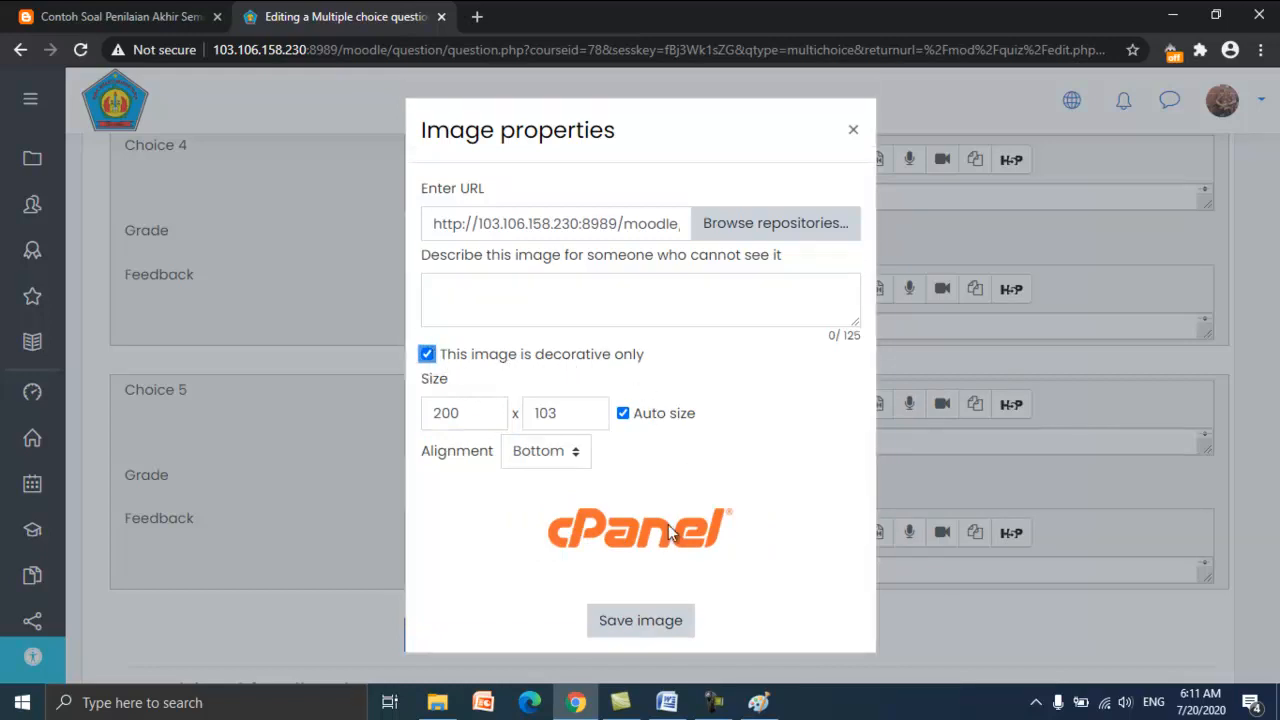
{"action": "left_click", "coordinate": [641, 627]}
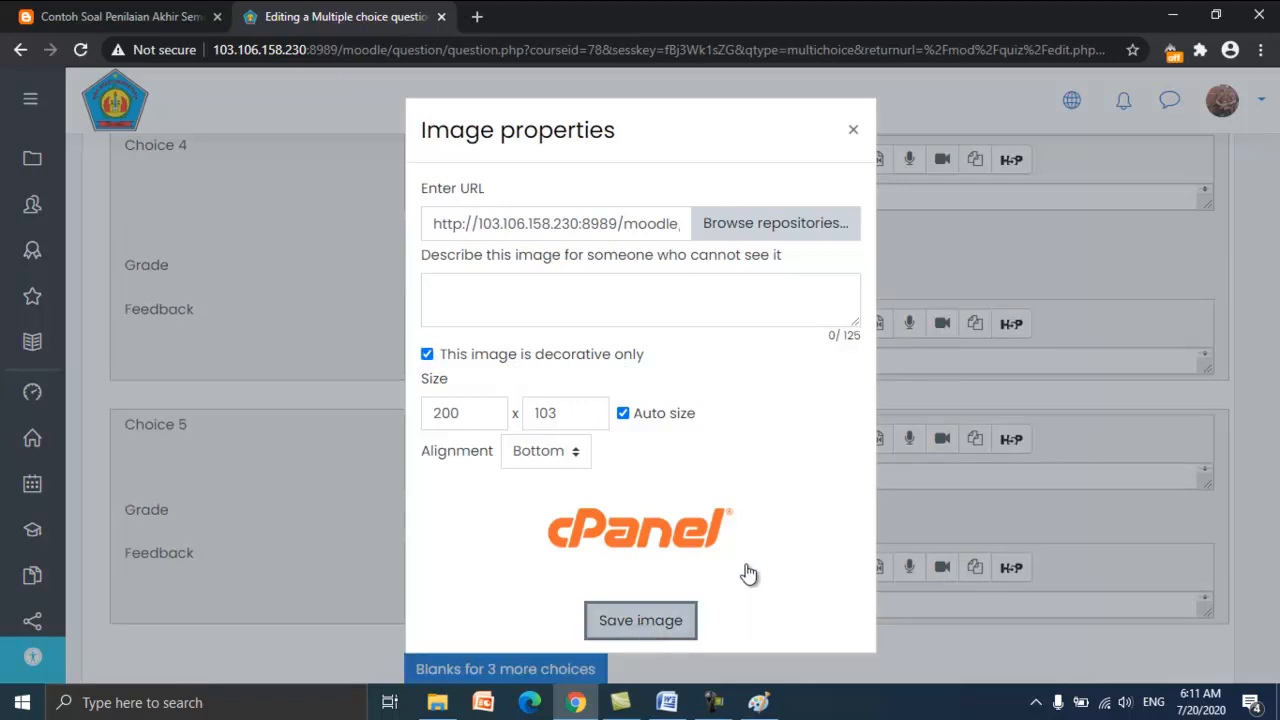
- Set the grade of Choice 2 (1956 - 1963) to 100% as the correct answer
{"action": "scroll", "coordinate": [778, 545], "scroll_direction": "down", "scroll_amount": 2}
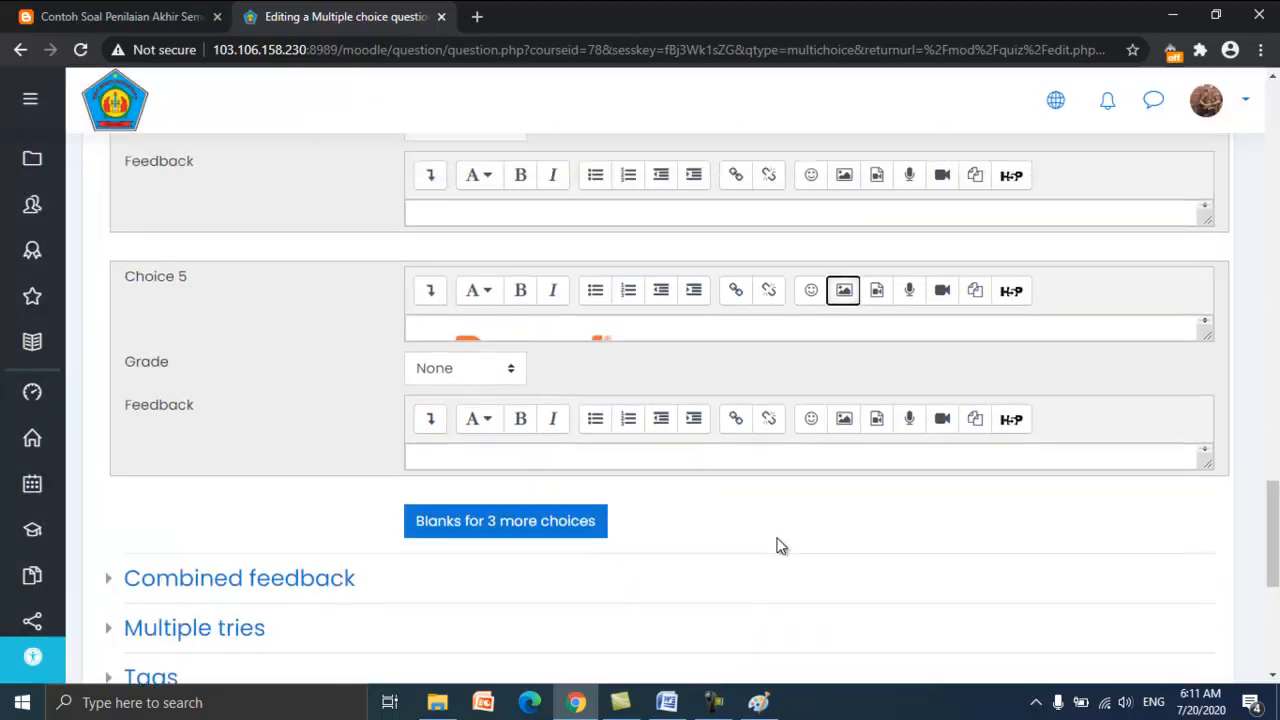
{"action": "scroll", "coordinate": [781, 545], "scroll_direction": "up", "scroll_amount": 12}
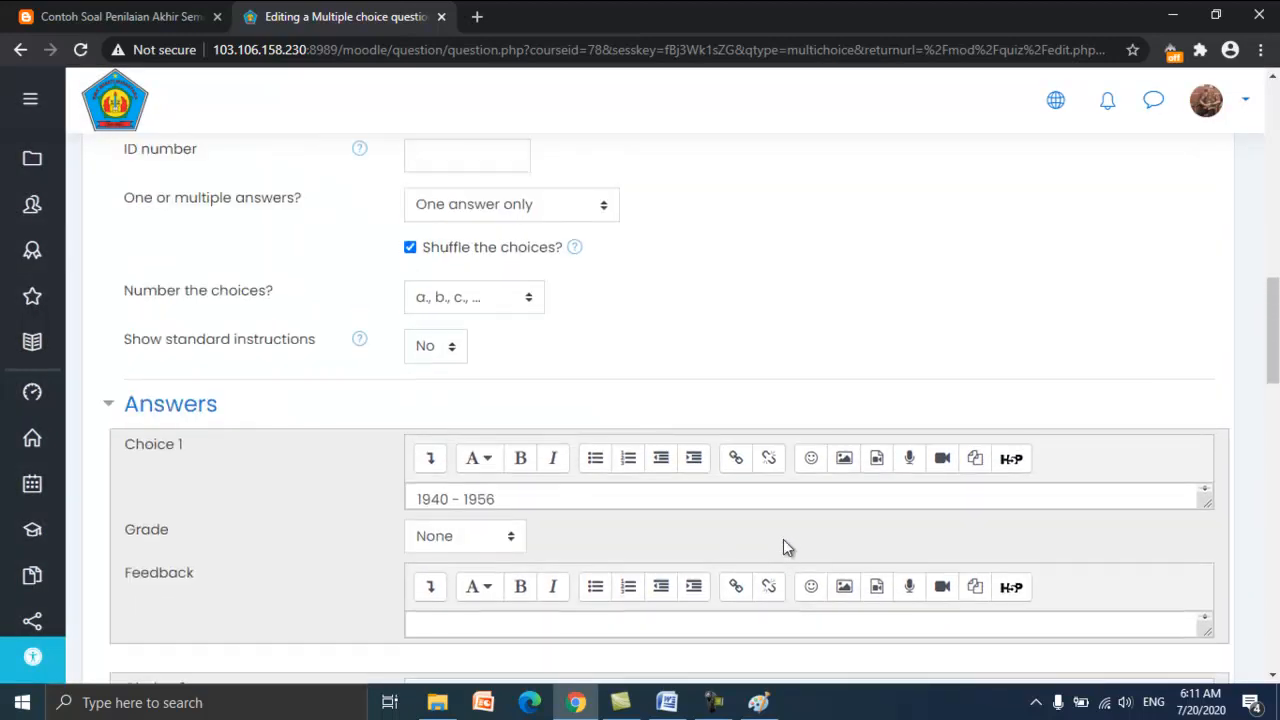
{"action": "scroll", "coordinate": [783, 547], "scroll_direction": "down", "scroll_amount": 2}
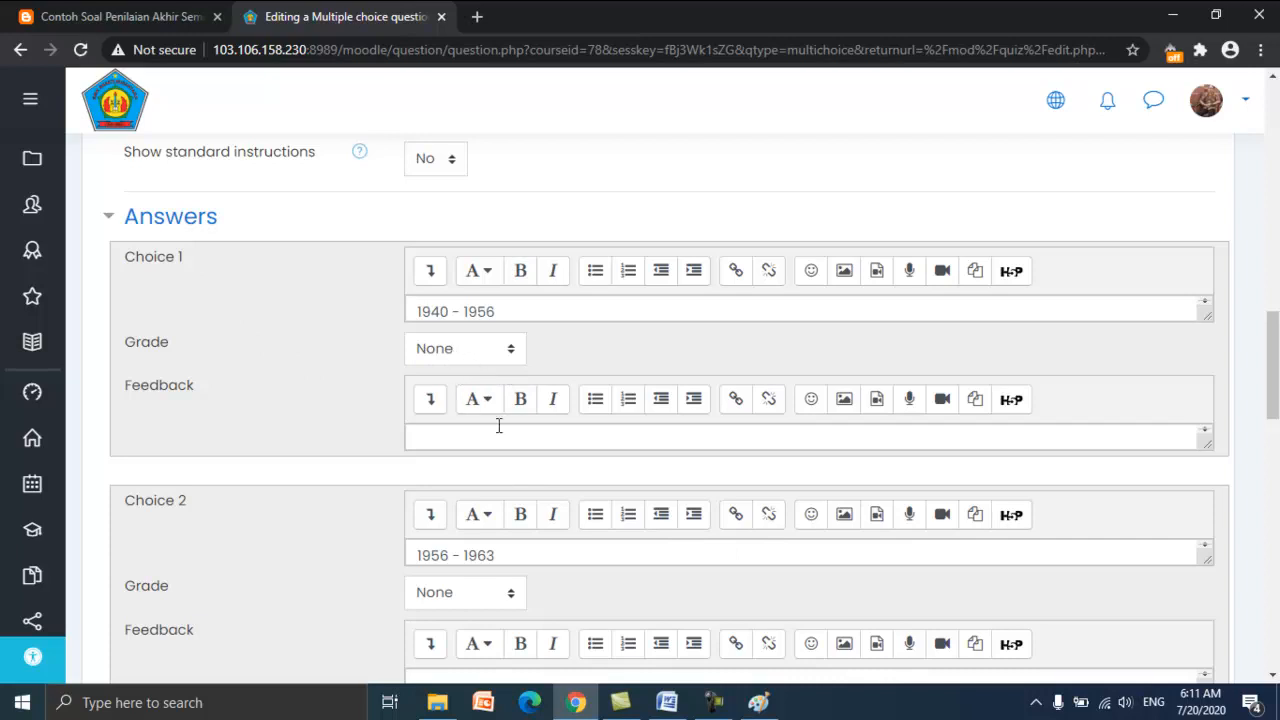
{"action": "scroll", "coordinate": [253, 455], "scroll_direction": "down", "scroll_amount": 4}
{"action": "scroll", "coordinate": [207, 245], "scroll_direction": "up", "scroll_amount": 1}
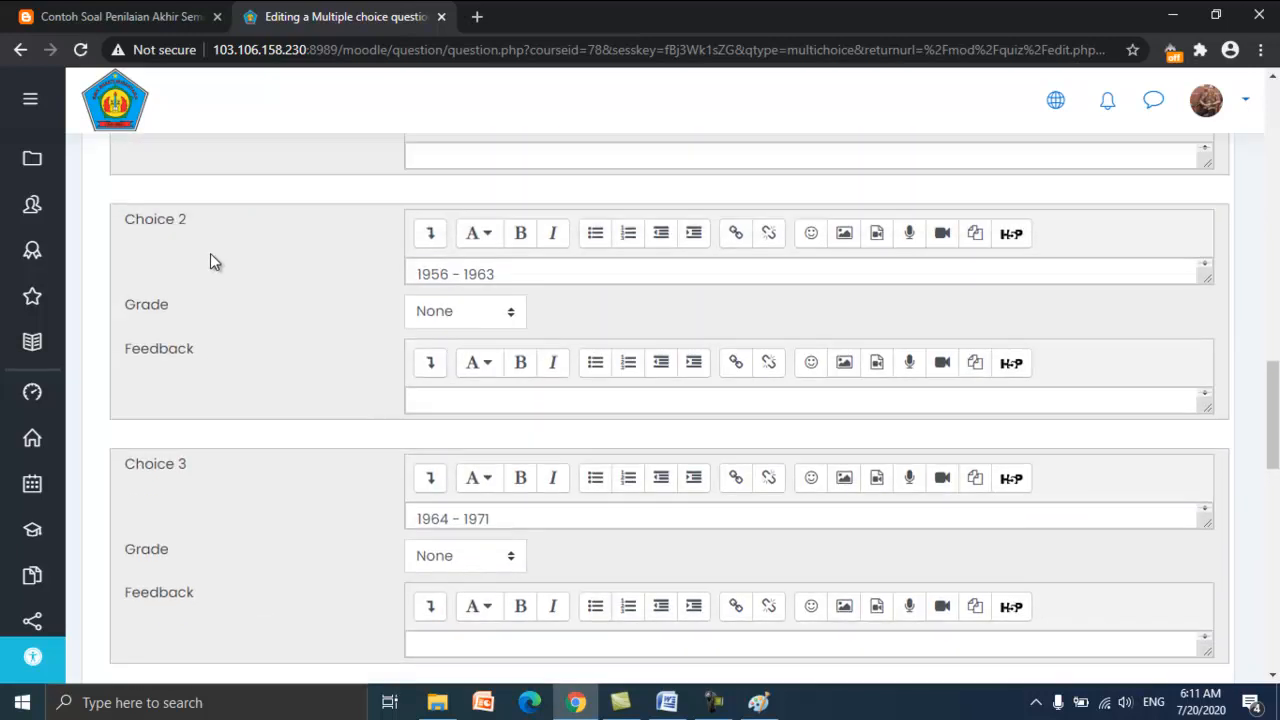
{"action": "left_click", "coordinate": [510, 315]}
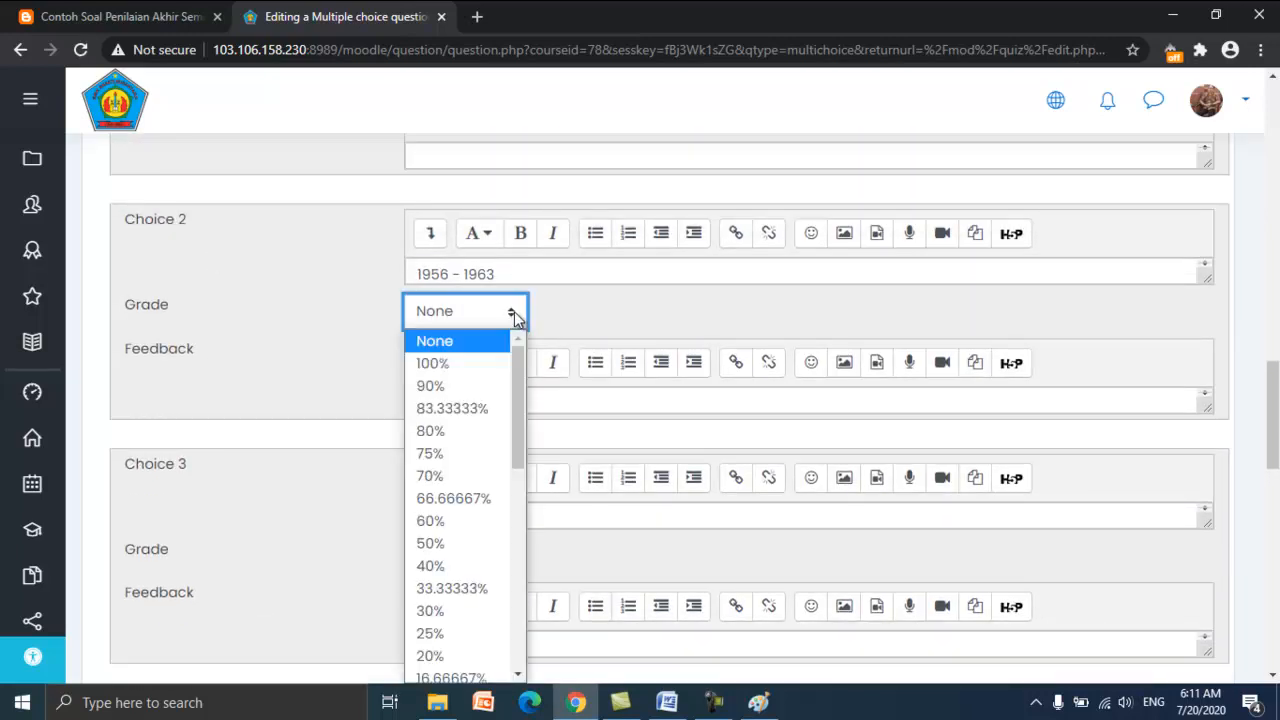
{"action": "left_click", "coordinate": [491, 364]}
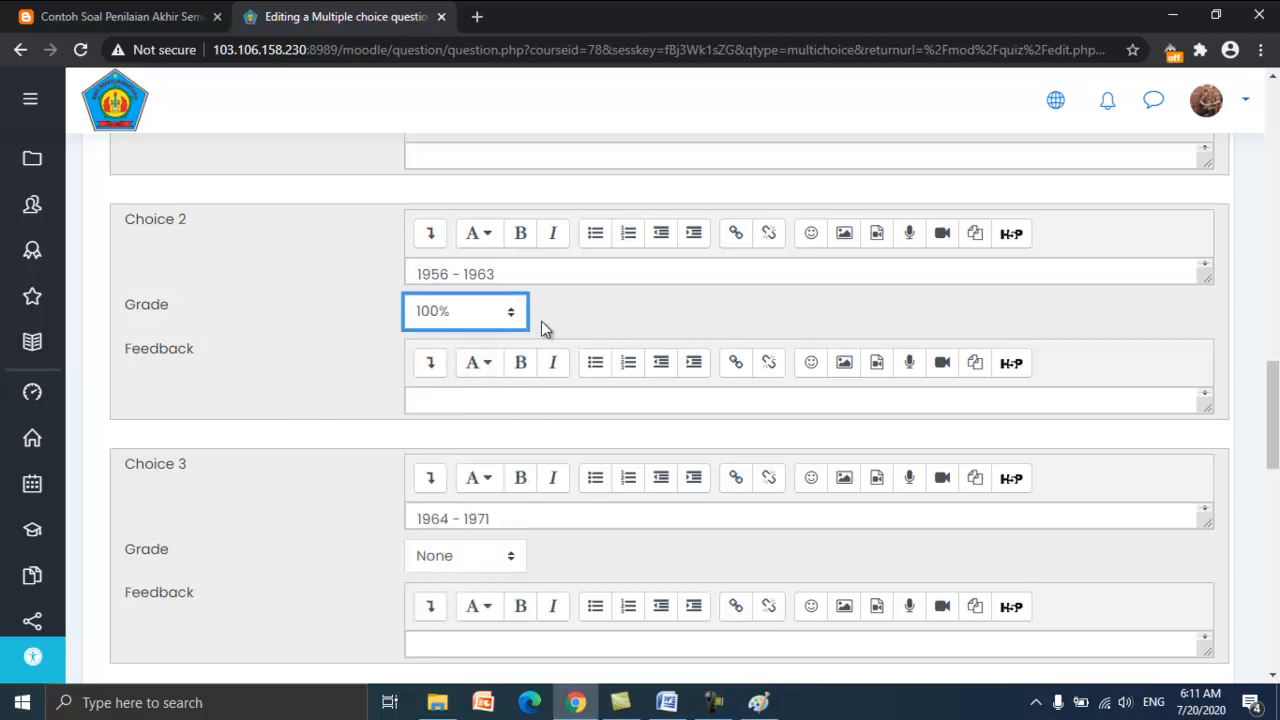
- Review the question picture, the five answer choices and their grades before saving
{"action": "scroll", "coordinate": [541, 316], "scroll_direction": "up", "scroll_amount": 5}
{"action": "scroll", "coordinate": [543, 317], "scroll_direction": "down", "scroll_amount": 4}
{"action": "scroll", "coordinate": [545, 317], "scroll_direction": "down", "scroll_amount": 8}
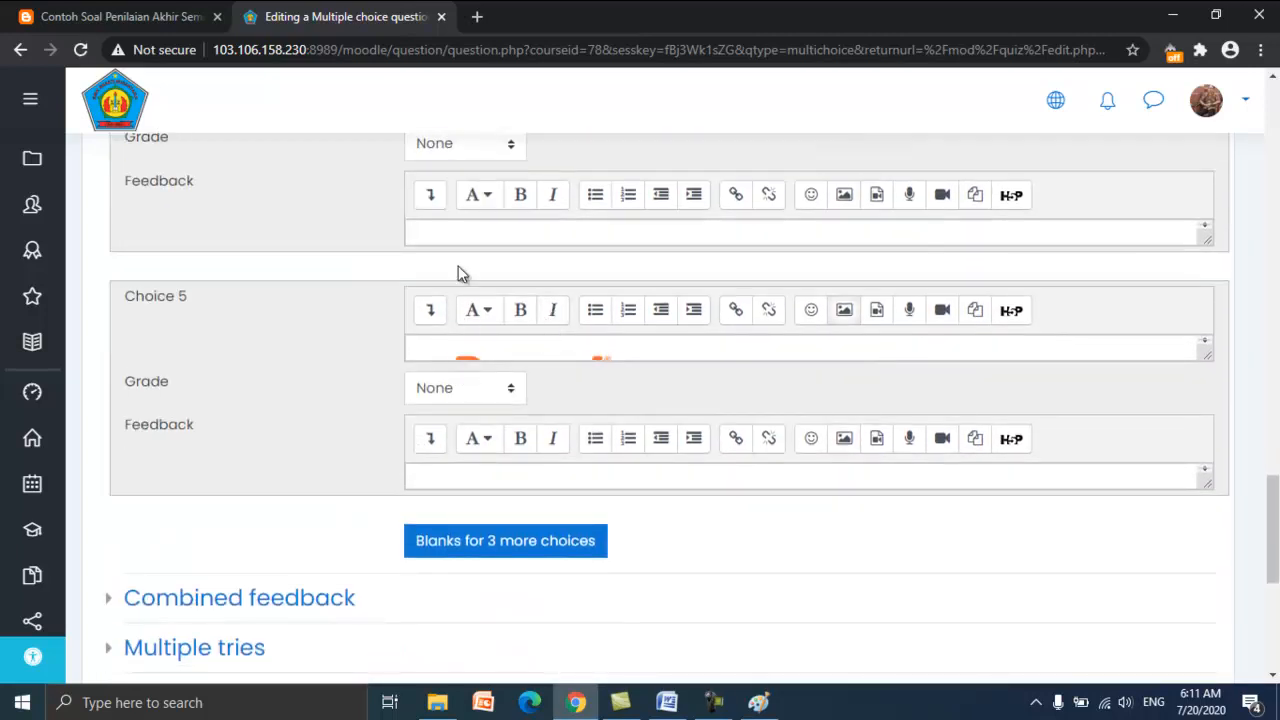
{"action": "scroll", "coordinate": [456, 332], "scroll_direction": "up", "scroll_amount": 5}
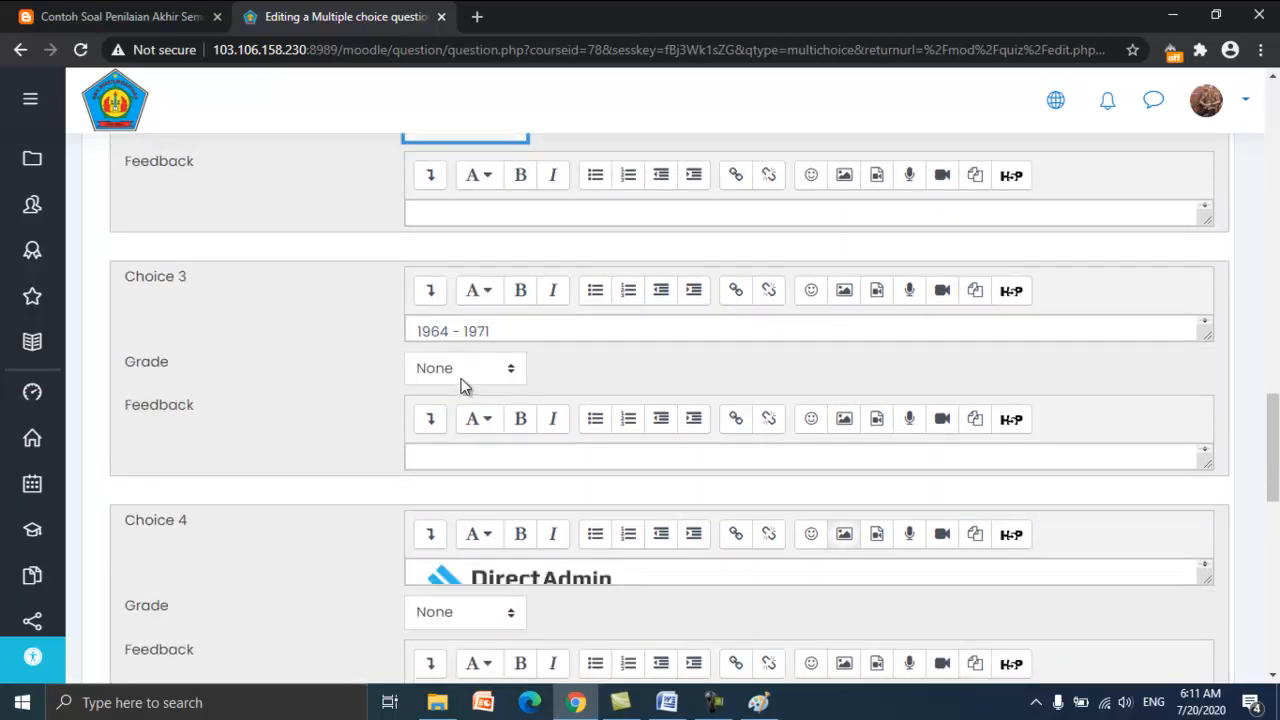
{"action": "scroll", "coordinate": [463, 383], "scroll_direction": "up", "scroll_amount": 3}
{"action": "scroll", "coordinate": [450, 380], "scroll_direction": "up", "scroll_amount": 2}
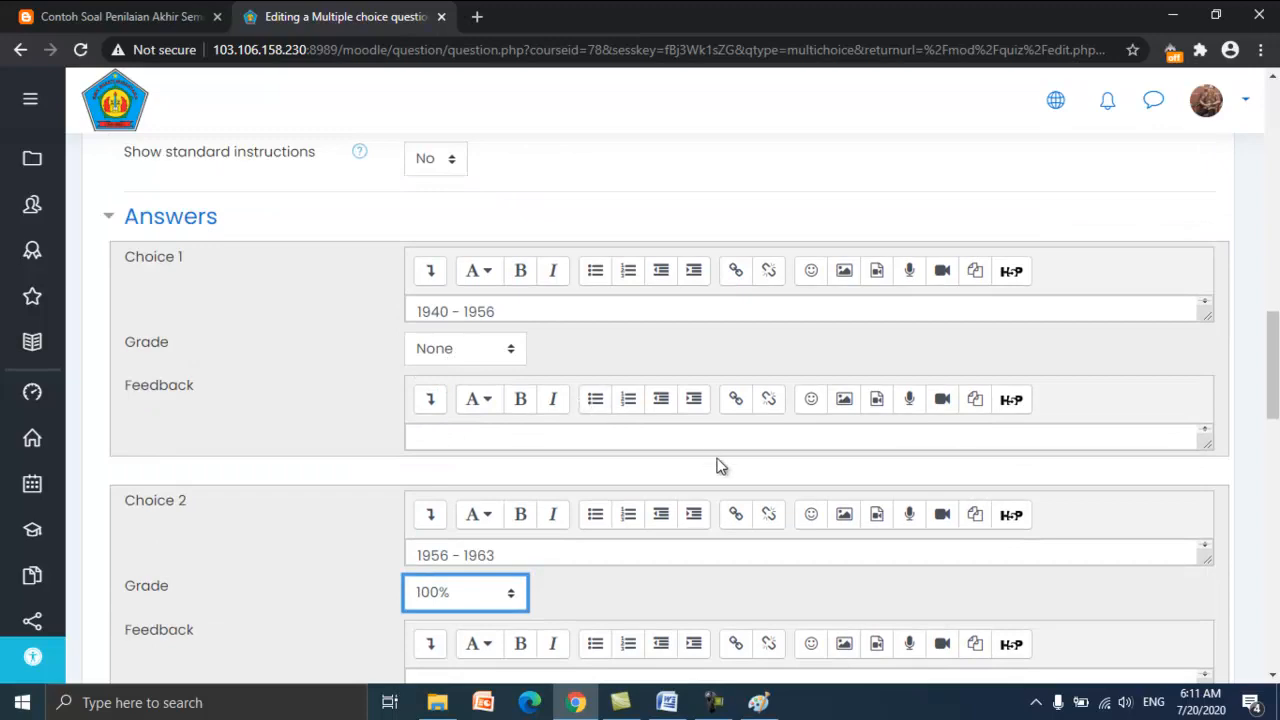
{"action": "scroll", "coordinate": [720, 466], "scroll_direction": "down", "scroll_amount": 2}
{"action": "scroll", "coordinate": [721, 466], "scroll_direction": "down", "scroll_amount": 7}
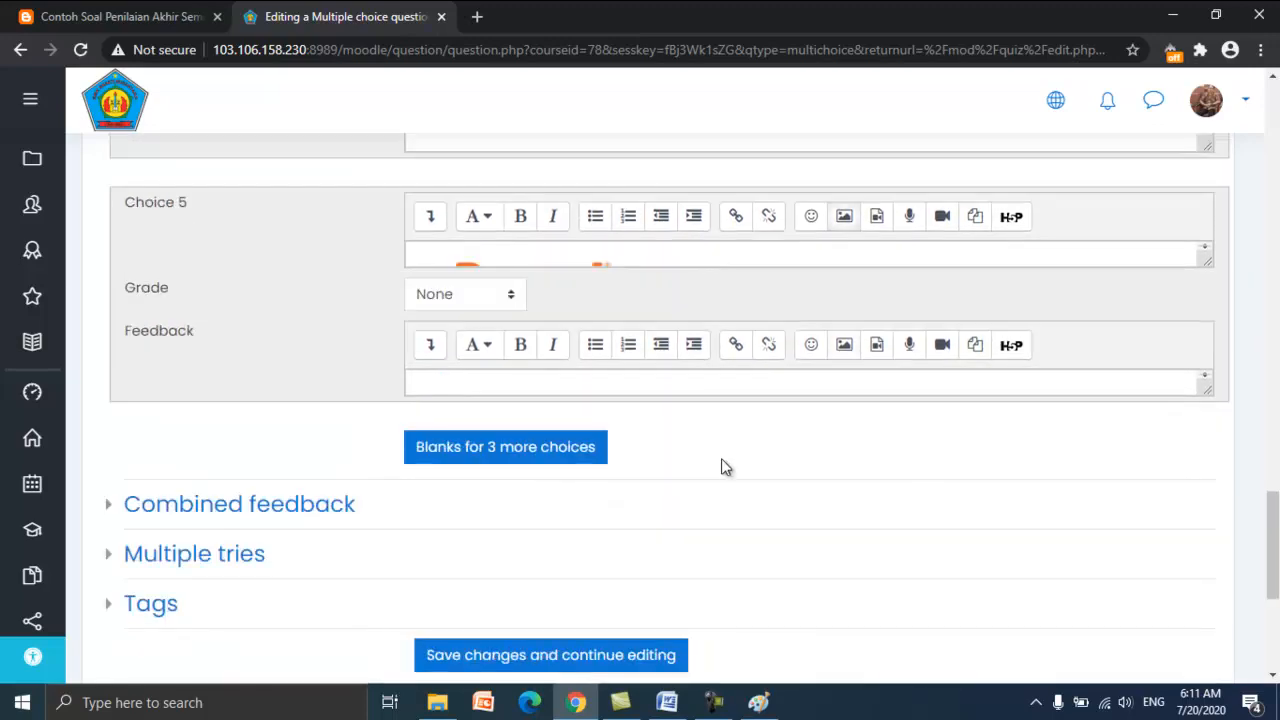
{"action": "scroll", "coordinate": [721, 452], "scroll_direction": "up", "scroll_amount": 8}
{"action": "scroll", "coordinate": [725, 455], "scroll_direction": "up", "scroll_amount": 10}
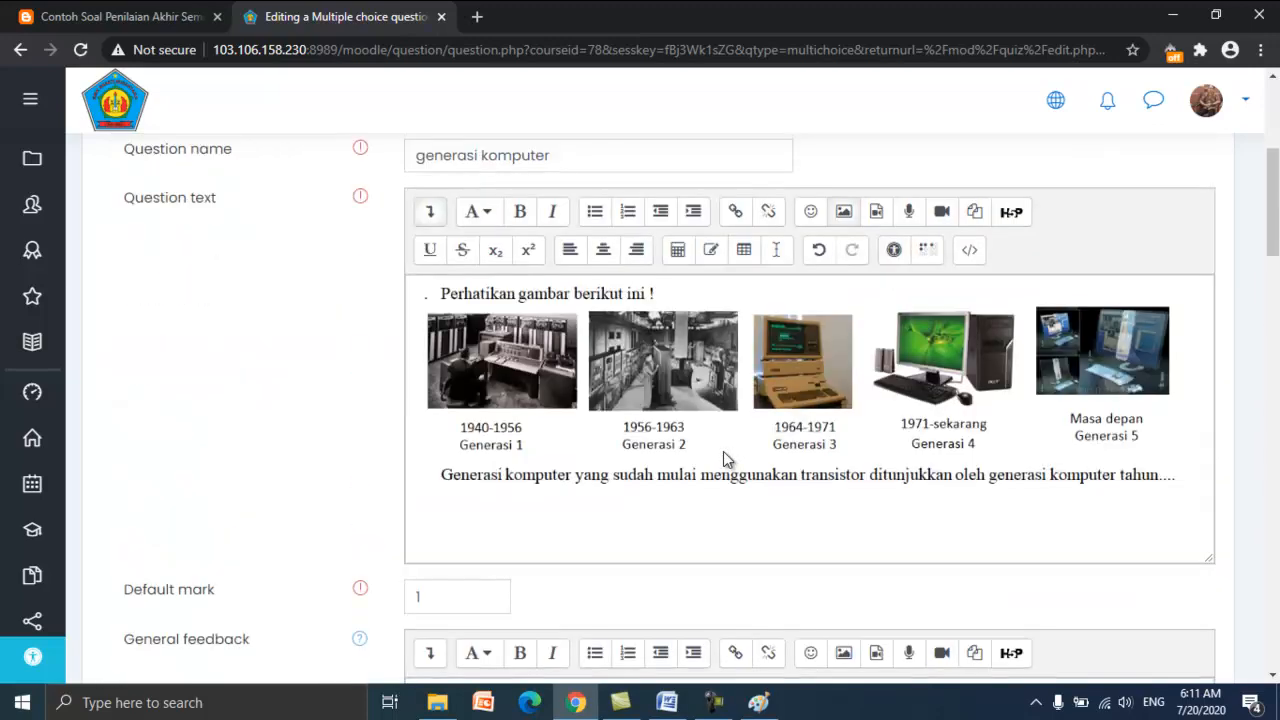
{"action": "scroll", "coordinate": [725, 455], "scroll_direction": "down", "scroll_amount": 9}
{"action": "scroll", "coordinate": [727, 452], "scroll_direction": "down", "scroll_amount": 10}
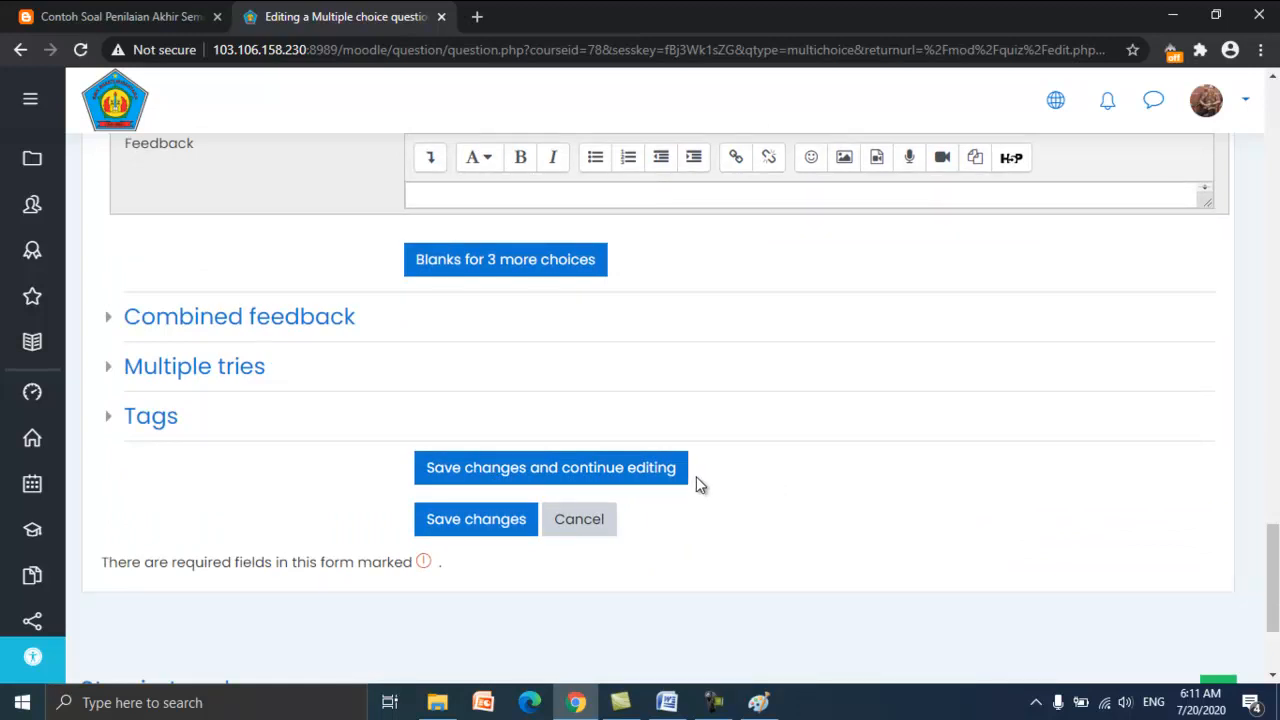
- Save the question while continuing to edit it, and open its preview
{"action": "left_click", "coordinate": [597, 482]}
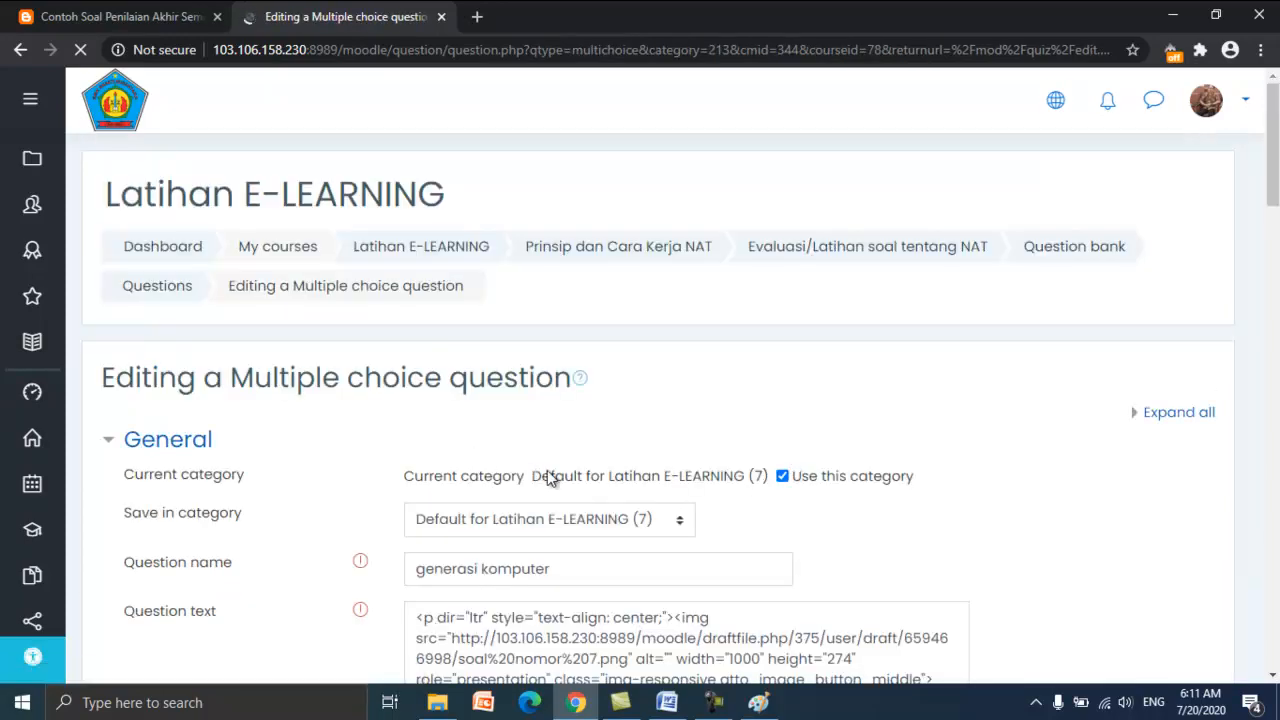
{"action": "scroll", "coordinate": [553, 478], "scroll_direction": "down", "scroll_amount": 6}
{"action": "scroll", "coordinate": [556, 480], "scroll_direction": "up", "scroll_amount": 3}
{"action": "scroll", "coordinate": [556, 480], "scroll_direction": "down", "scroll_amount": 3}
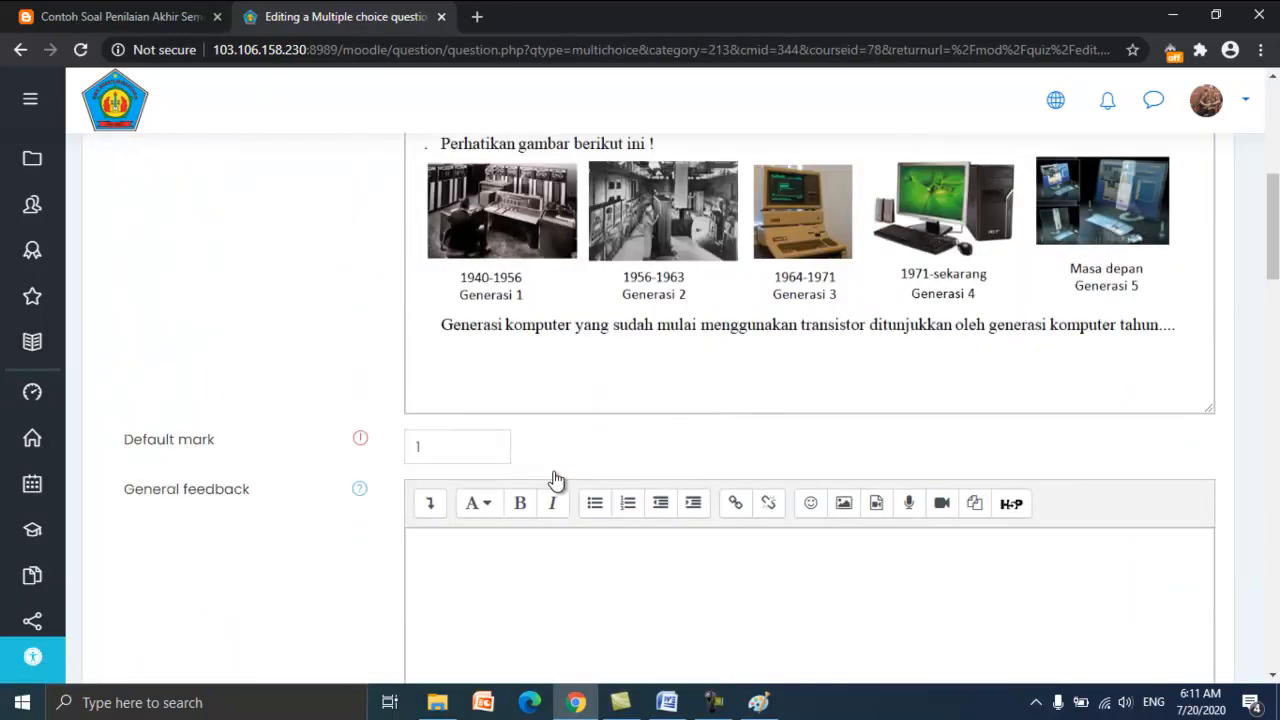
{"action": "scroll", "coordinate": [557, 480], "scroll_direction": "up", "scroll_amount": 4}
{"action": "scroll", "coordinate": [561, 468], "scroll_direction": "down", "scroll_amount": 1}
{"action": "scroll", "coordinate": [559, 471], "scroll_direction": "down", "scroll_amount": 15}
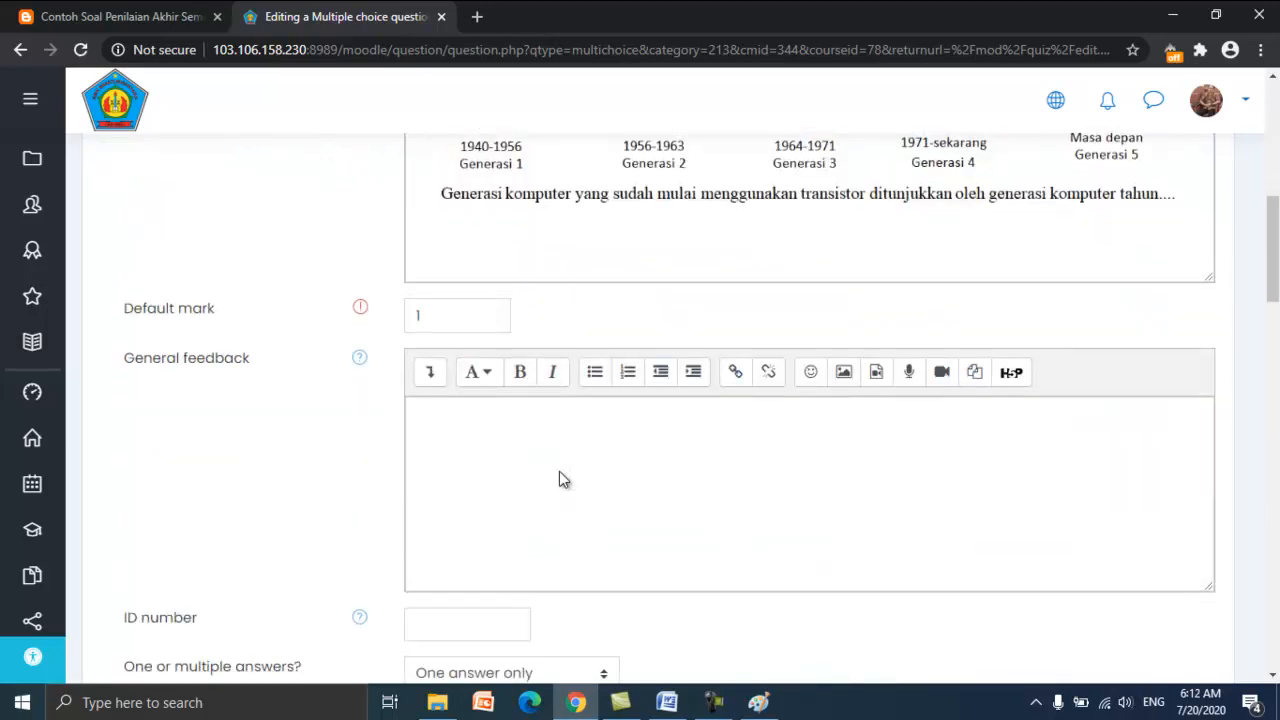
{"action": "scroll", "coordinate": [559, 472], "scroll_direction": "down", "scroll_amount": 6}
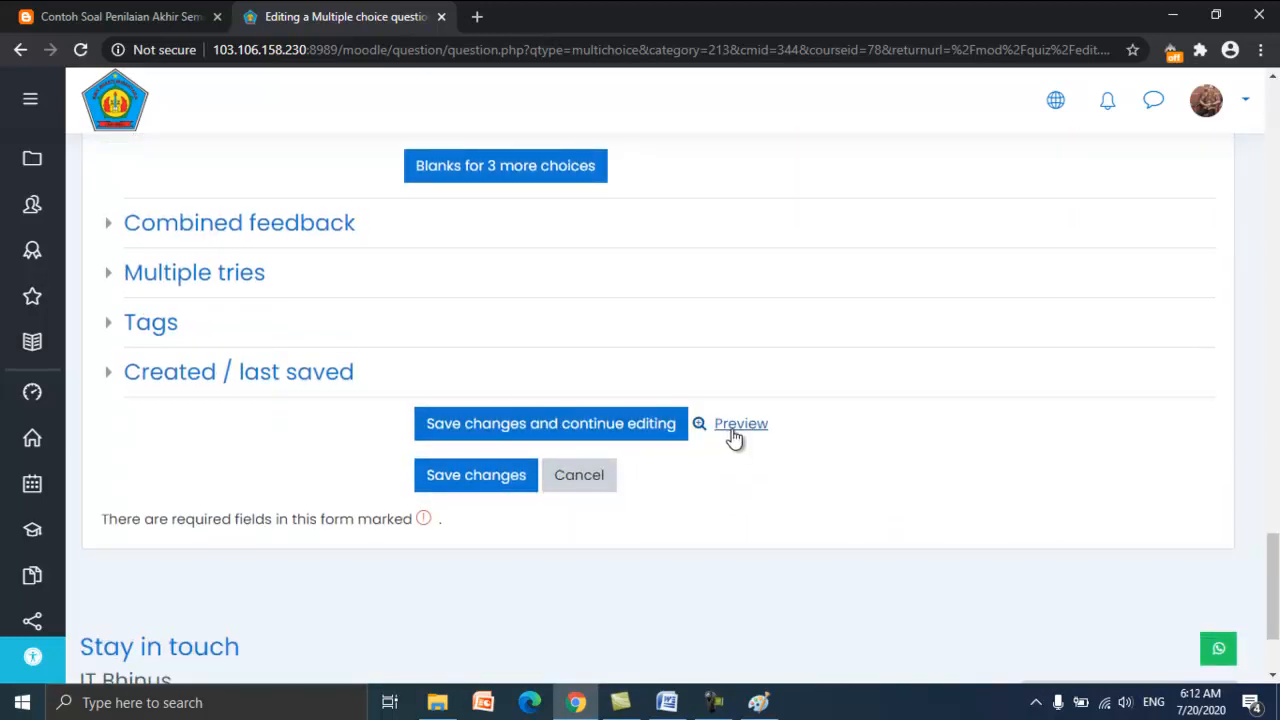
{"action": "left_click", "coordinate": [733, 428]}
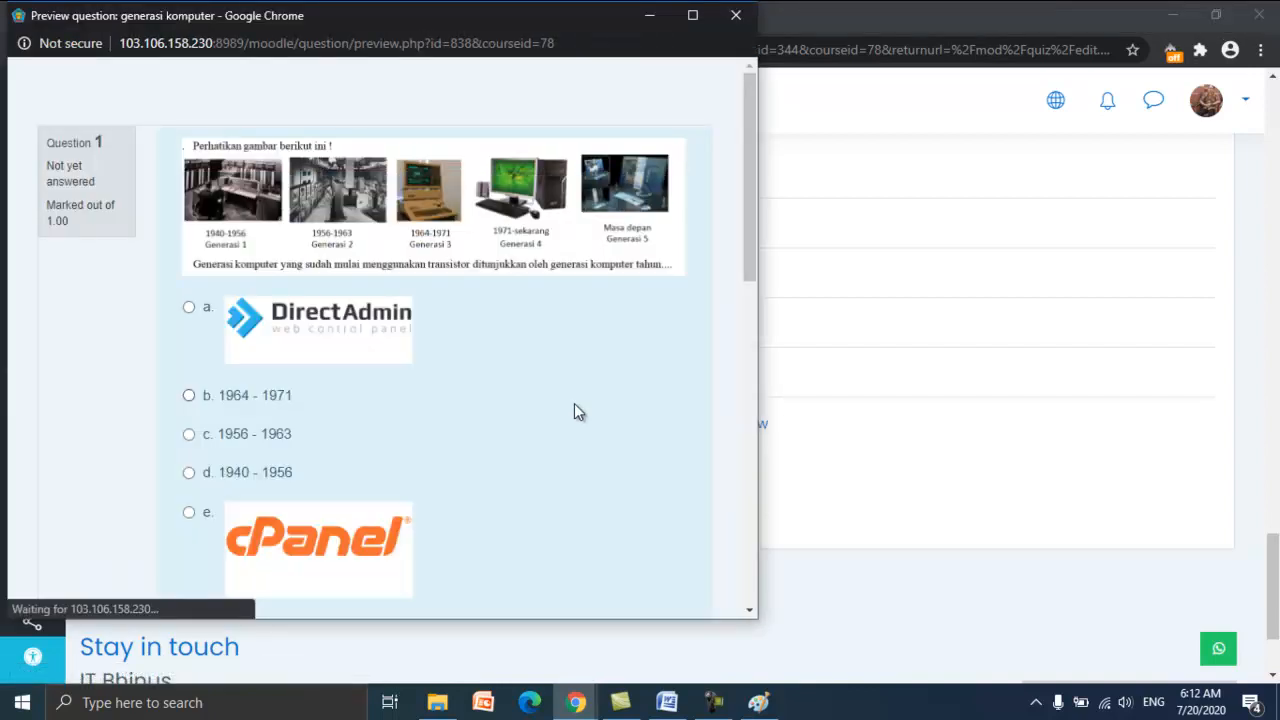
- Check the picture and answer options in the question preview, fill in the correct response, and close the preview
{"action": "scroll", "coordinate": [573, 402], "scroll_direction": "down", "scroll_amount": 3}
{"action": "scroll", "coordinate": [587, 410], "scroll_direction": "up", "scroll_amount": 2}
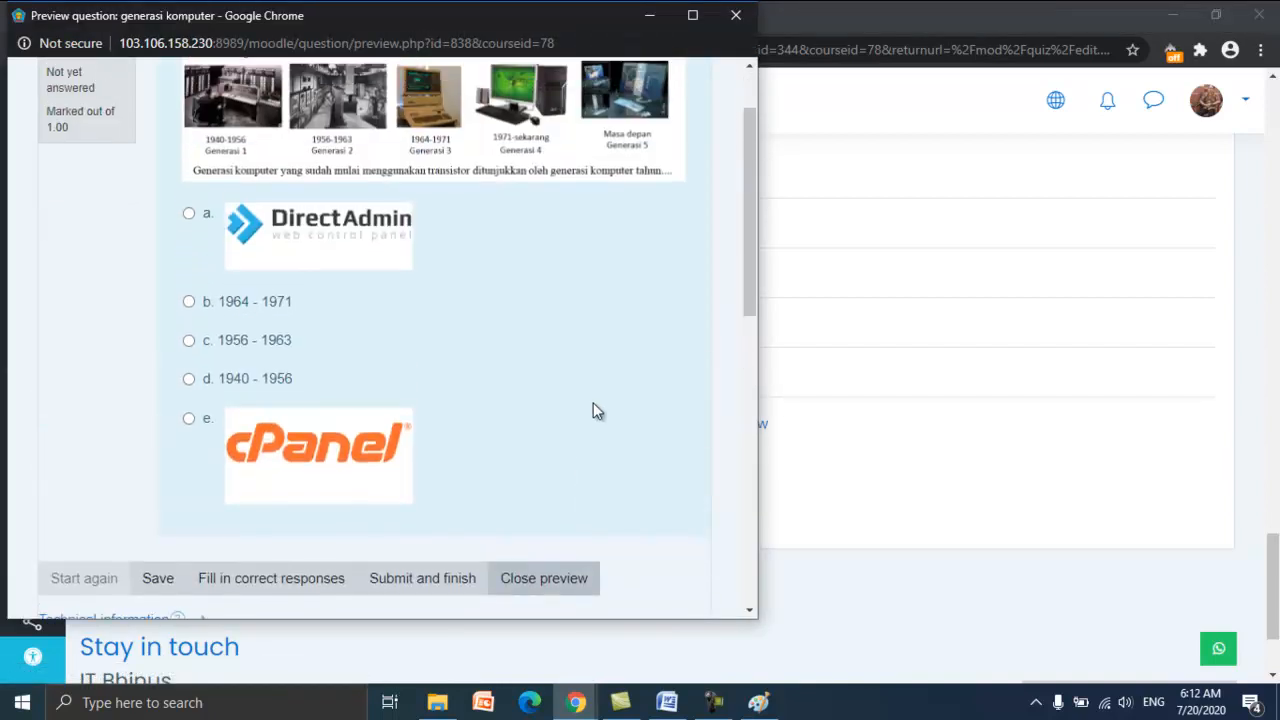
{"action": "scroll", "coordinate": [583, 408], "scroll_direction": "up", "scroll_amount": 1}
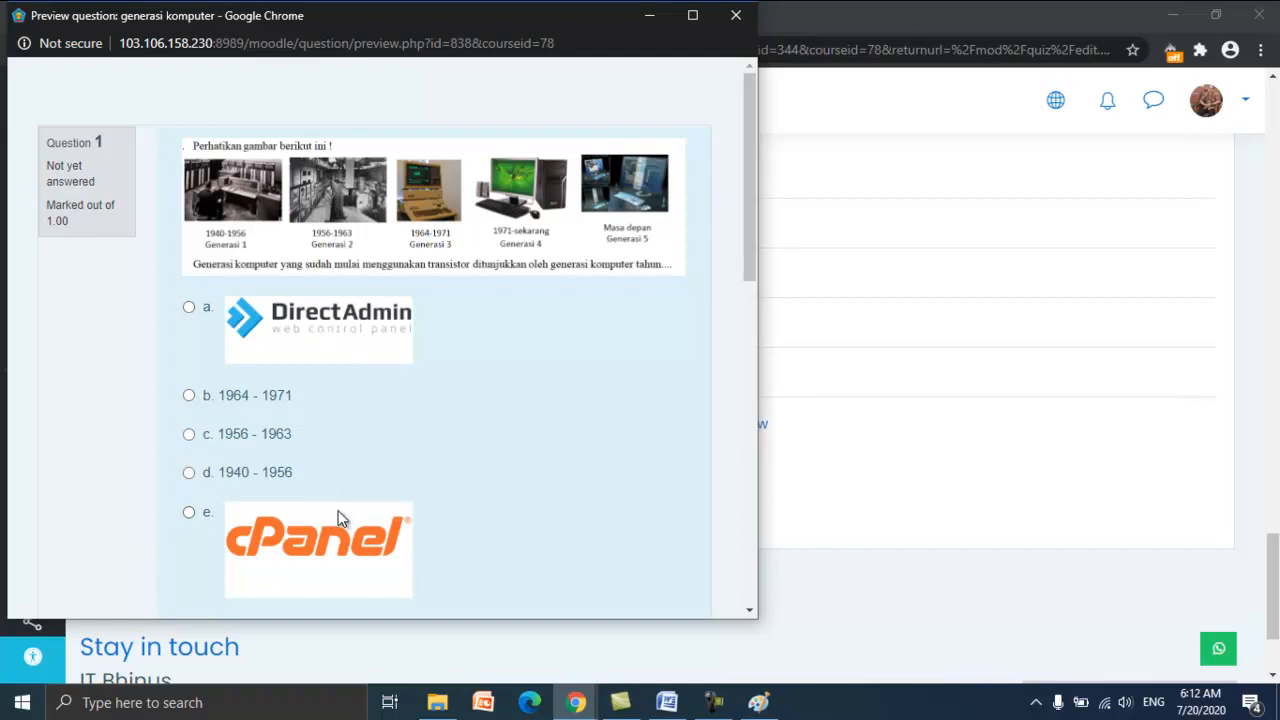
{"action": "scroll", "coordinate": [490, 408], "scroll_direction": "down", "scroll_amount": 2}
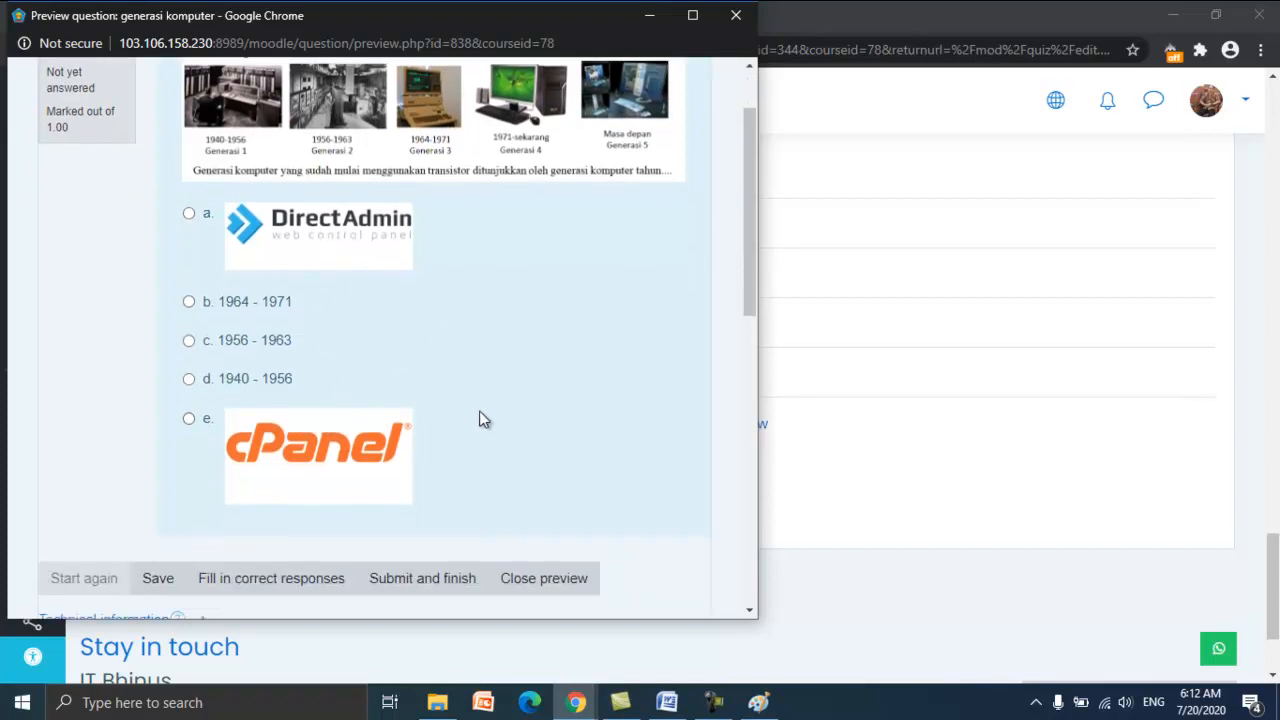
{"action": "left_click", "coordinate": [316, 596]}
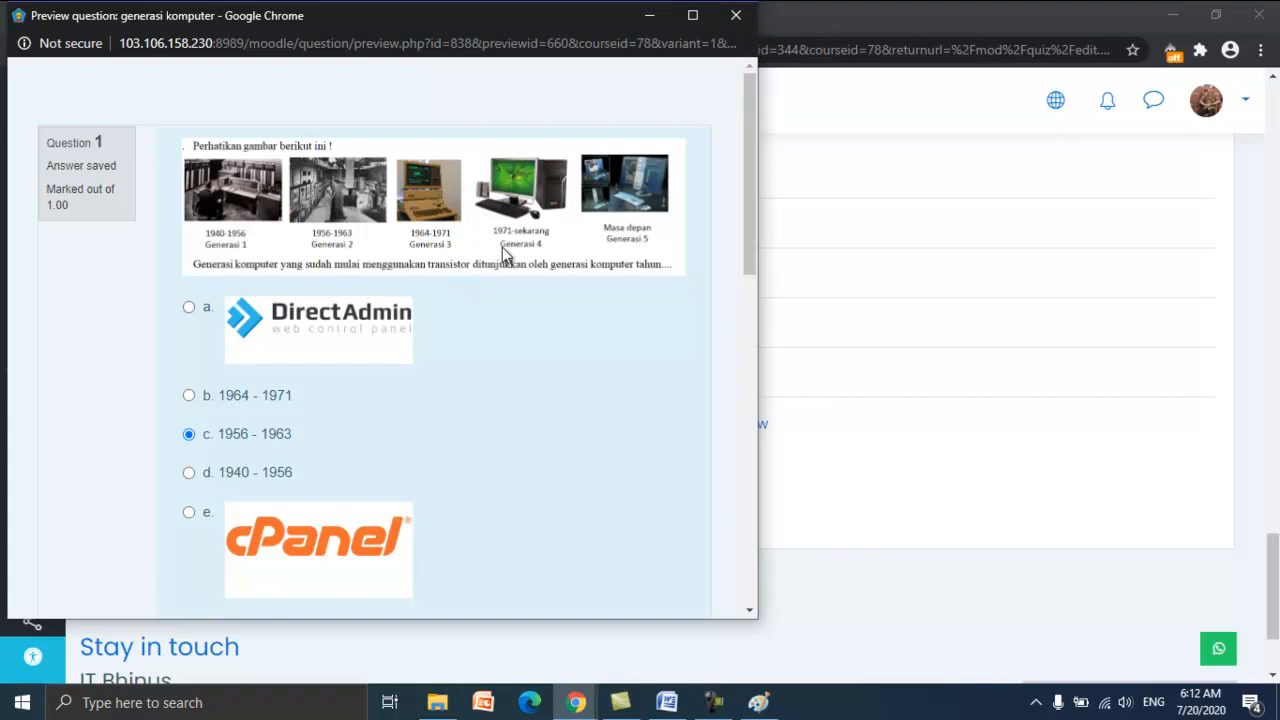
{"action": "left_click", "coordinate": [736, 15]}
- Reopen the question picture's image properties, enlarge the picture, and save the image
{"action": "scroll", "coordinate": [803, 444], "scroll_direction": "up", "scroll_amount": 4}
{"action": "scroll", "coordinate": [805, 444], "scroll_direction": "up", "scroll_amount": 15}
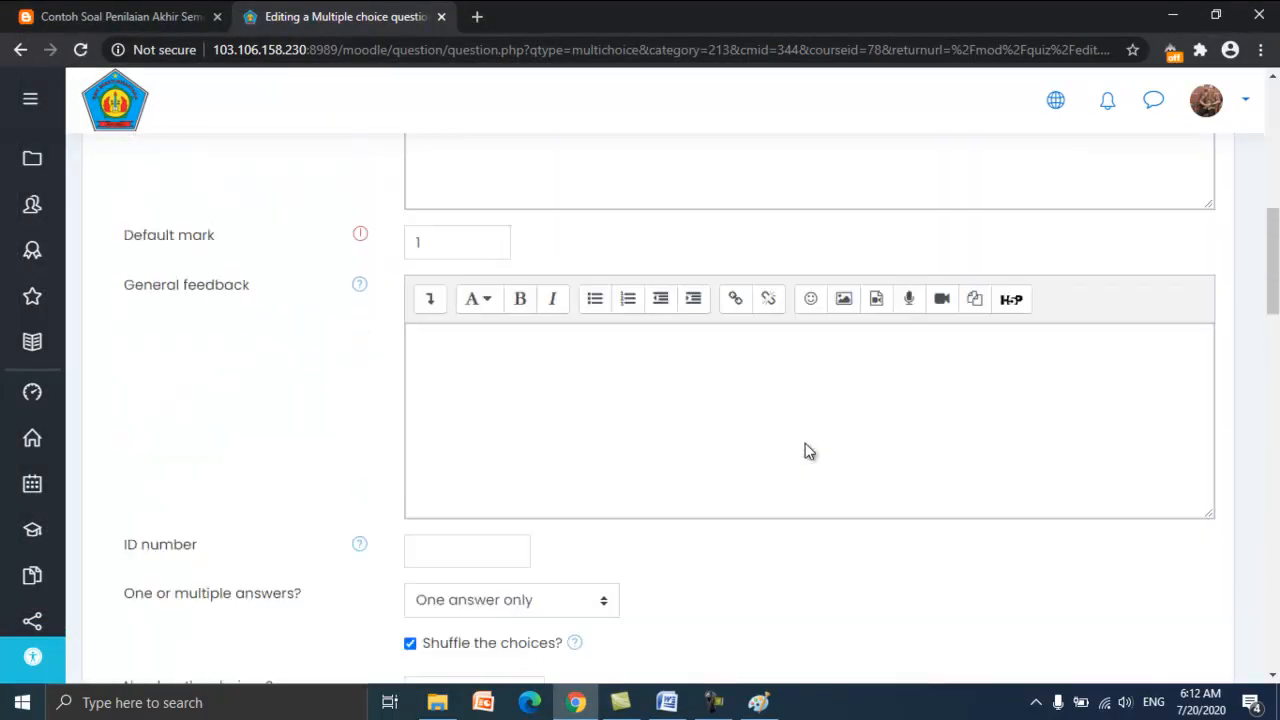
{"action": "scroll", "coordinate": [619, 538], "scroll_direction": "down", "scroll_amount": 1}
{"action": "double_click", "coordinate": [680, 437]}
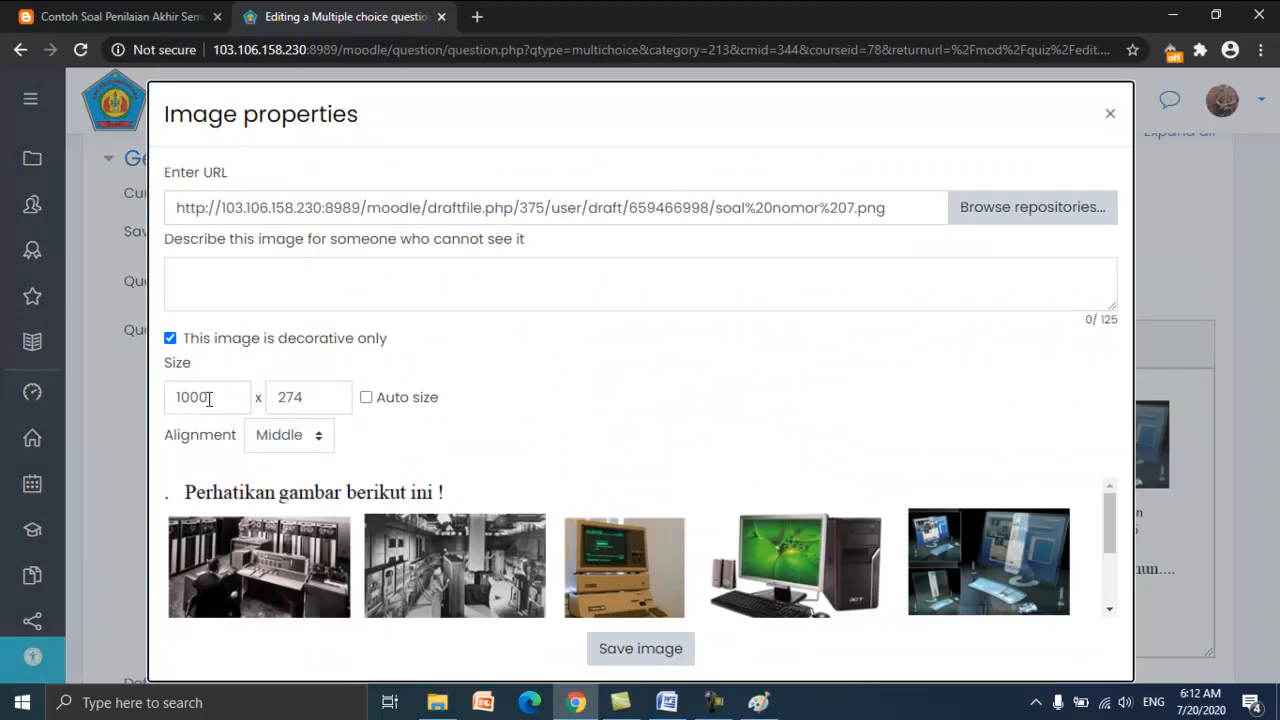
{"action": "left_click", "coordinate": [660, 655]}
{"action": "scroll", "coordinate": [681, 607], "scroll_direction": "down", "scroll_amount": 20}
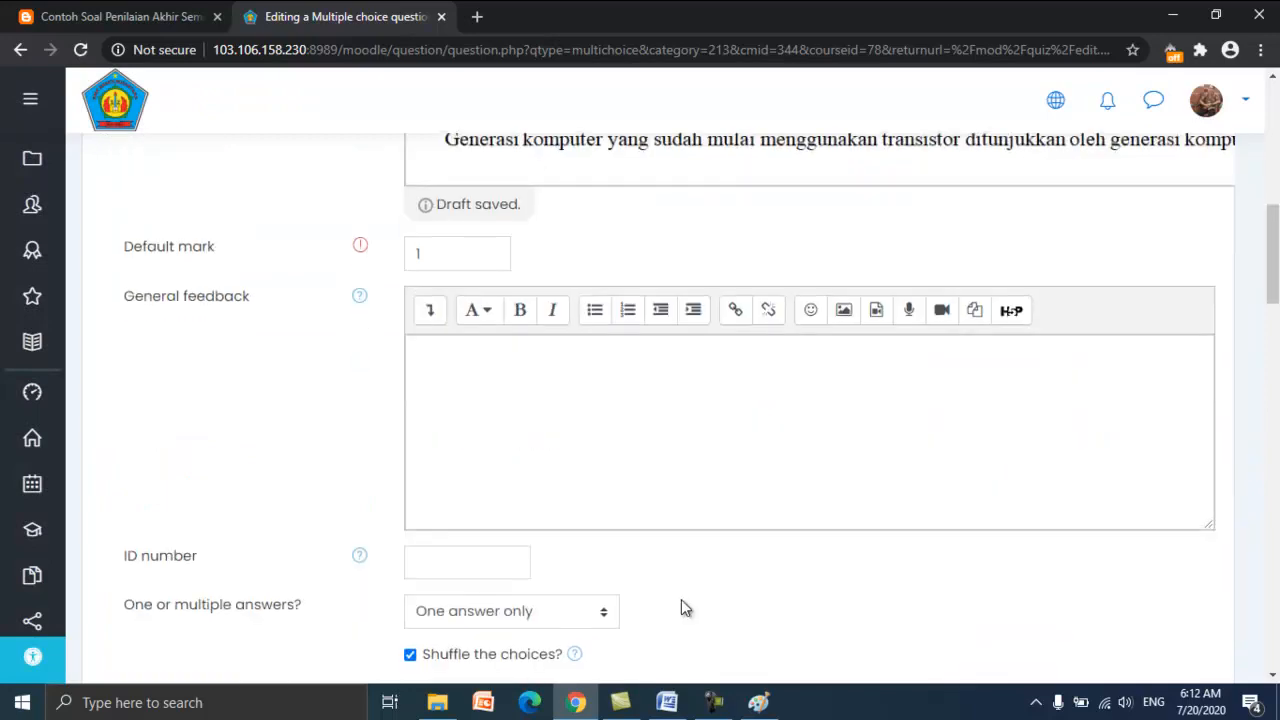
- Save the edited picture question and return to the quiz's question list
{"action": "scroll", "coordinate": [681, 600], "scroll_direction": "down", "scroll_amount": 10}
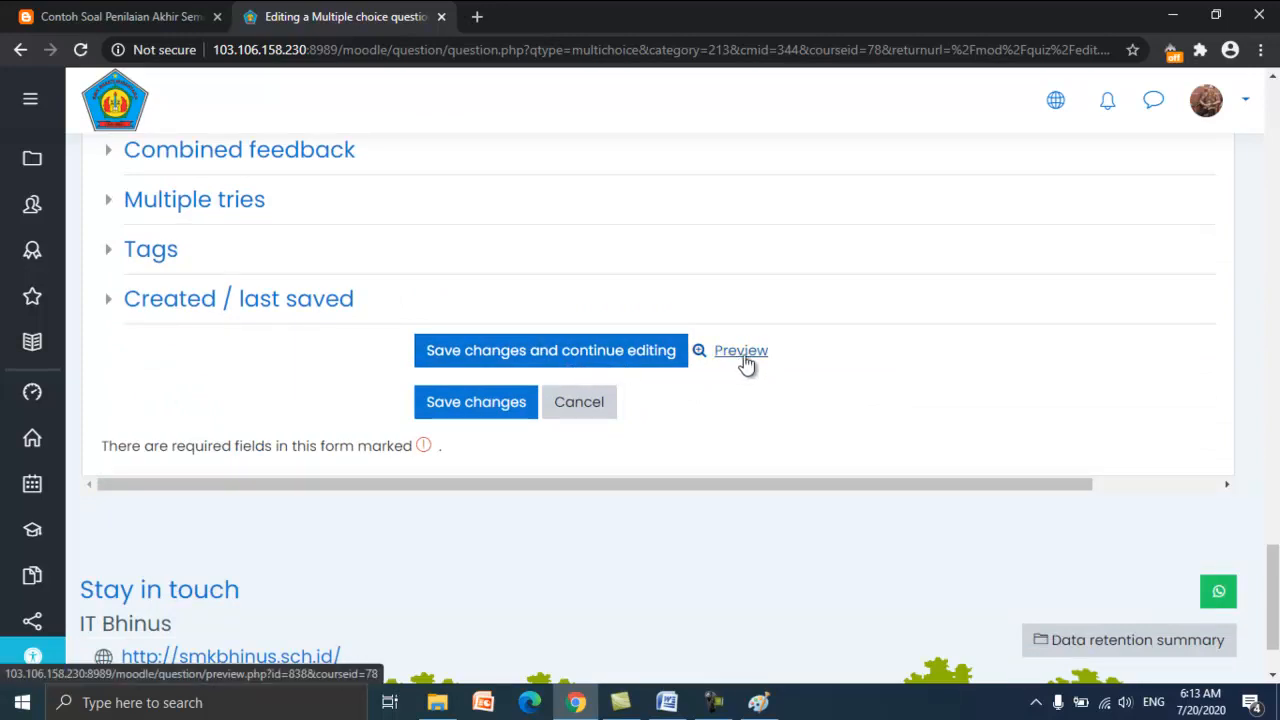
{"action": "left_click", "coordinate": [475, 420]}
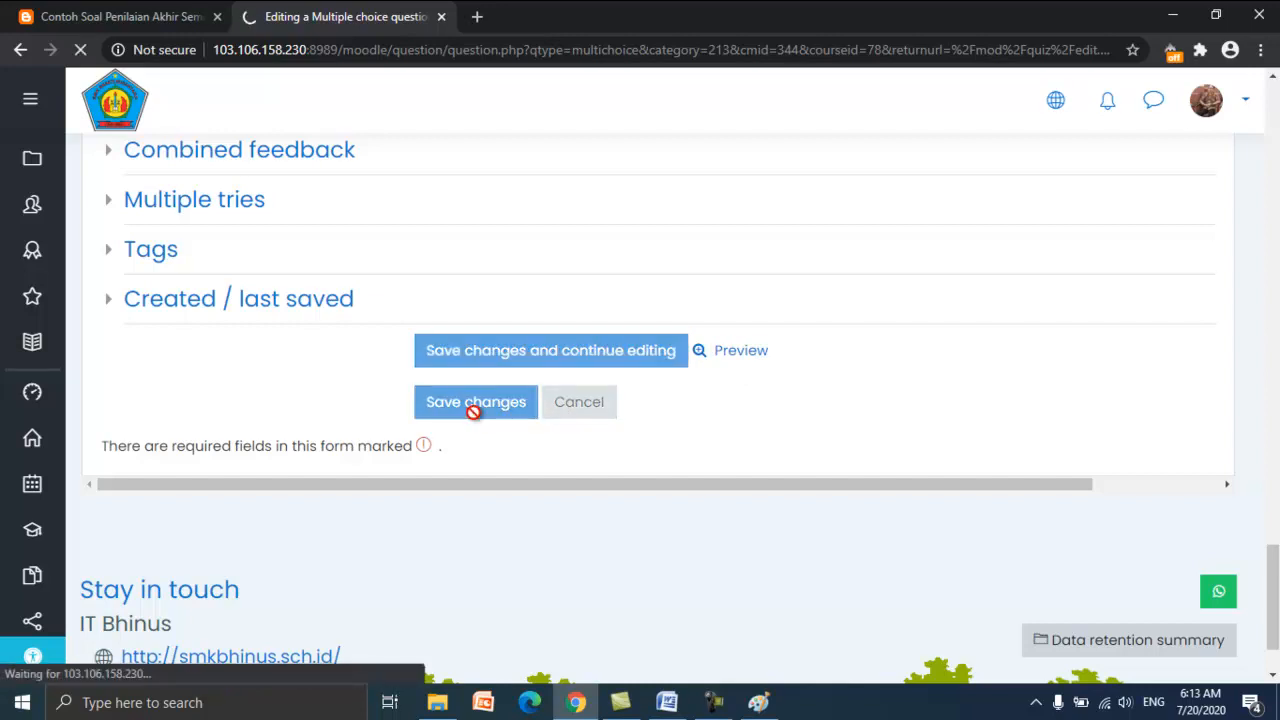
{"action": "scroll", "coordinate": [777, 371], "scroll_direction": "down", "scroll_amount": 4}
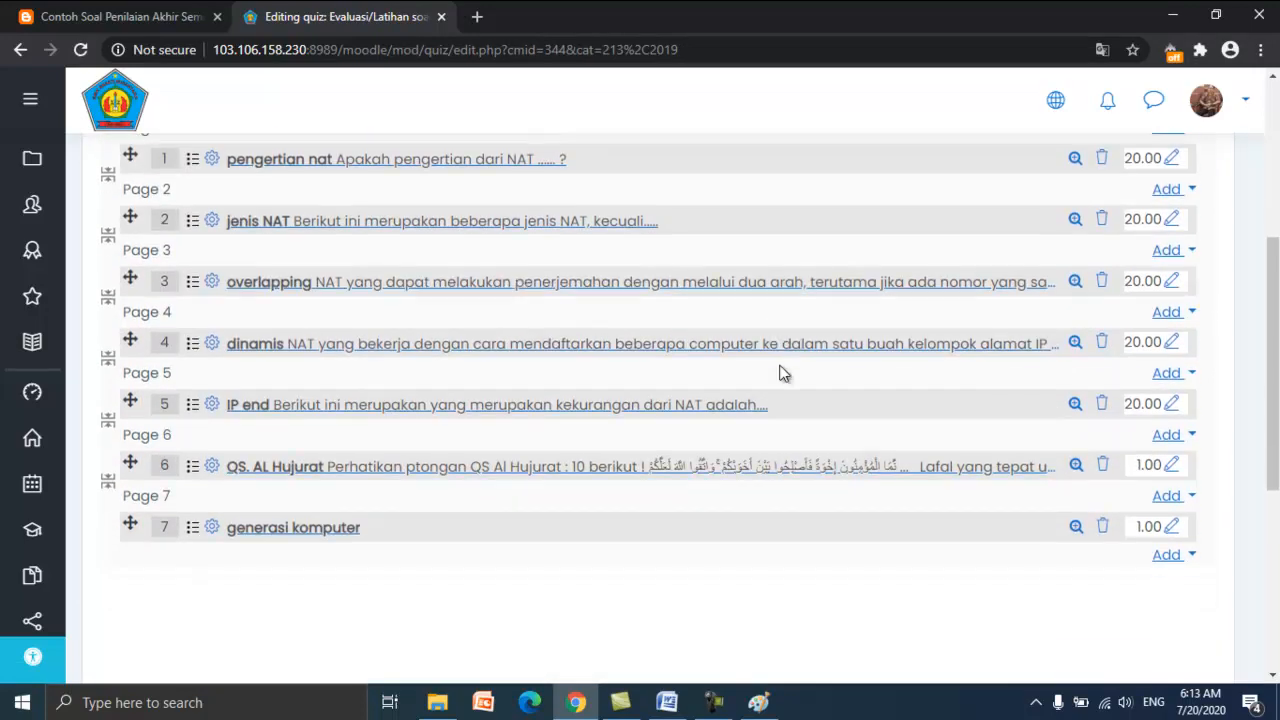
{"action": "scroll", "coordinate": [782, 372], "scroll_direction": "down", "scroll_amount": 2}
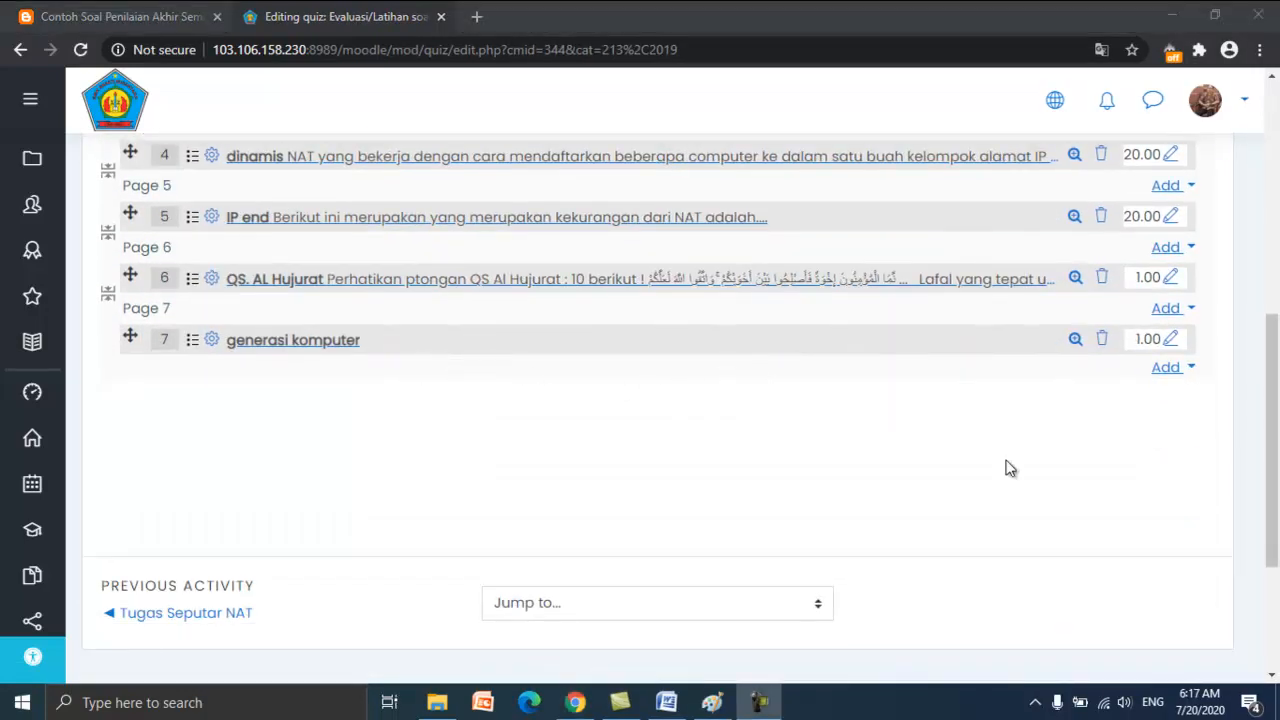
- Review the quiz's question list, the options for adding questions, each question's mark, and the total of marks
{"action": "scroll", "coordinate": [1008, 468], "scroll_direction": "up", "scroll_amount": 5}
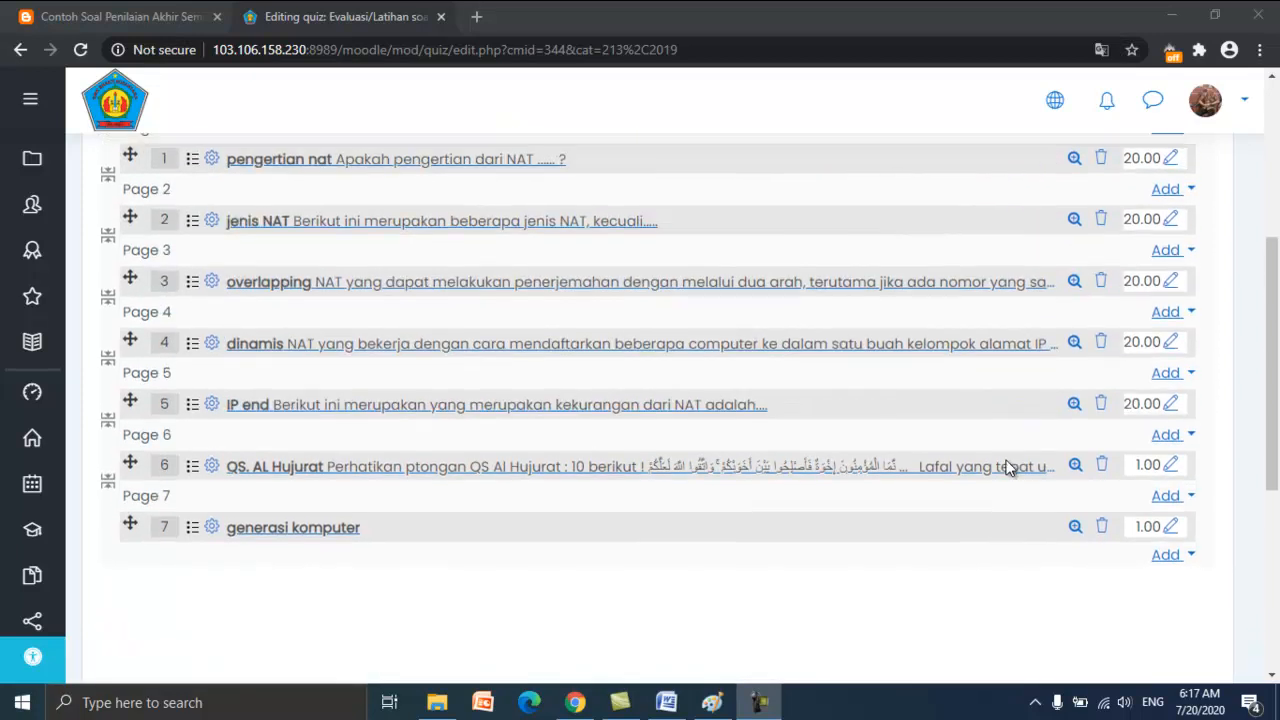
{"action": "scroll", "coordinate": [1008, 468], "scroll_direction": "down", "scroll_amount": 3}
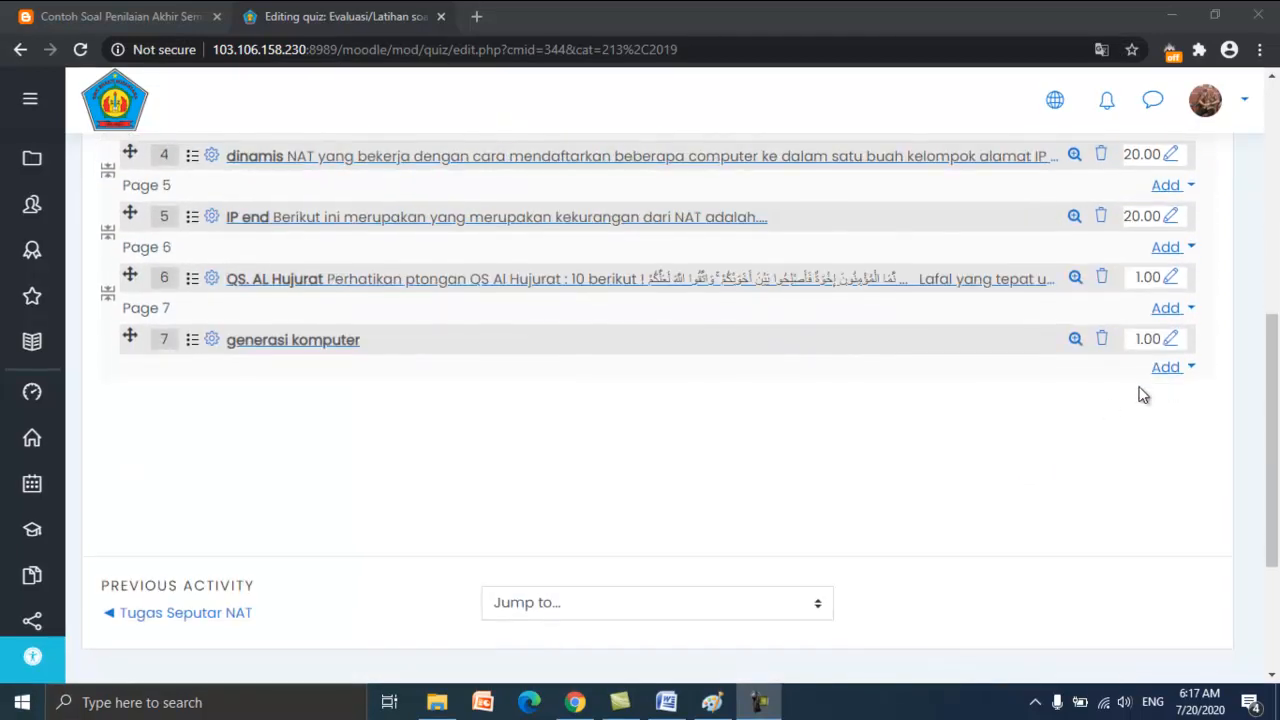
{"action": "left_click", "coordinate": [1183, 369]}
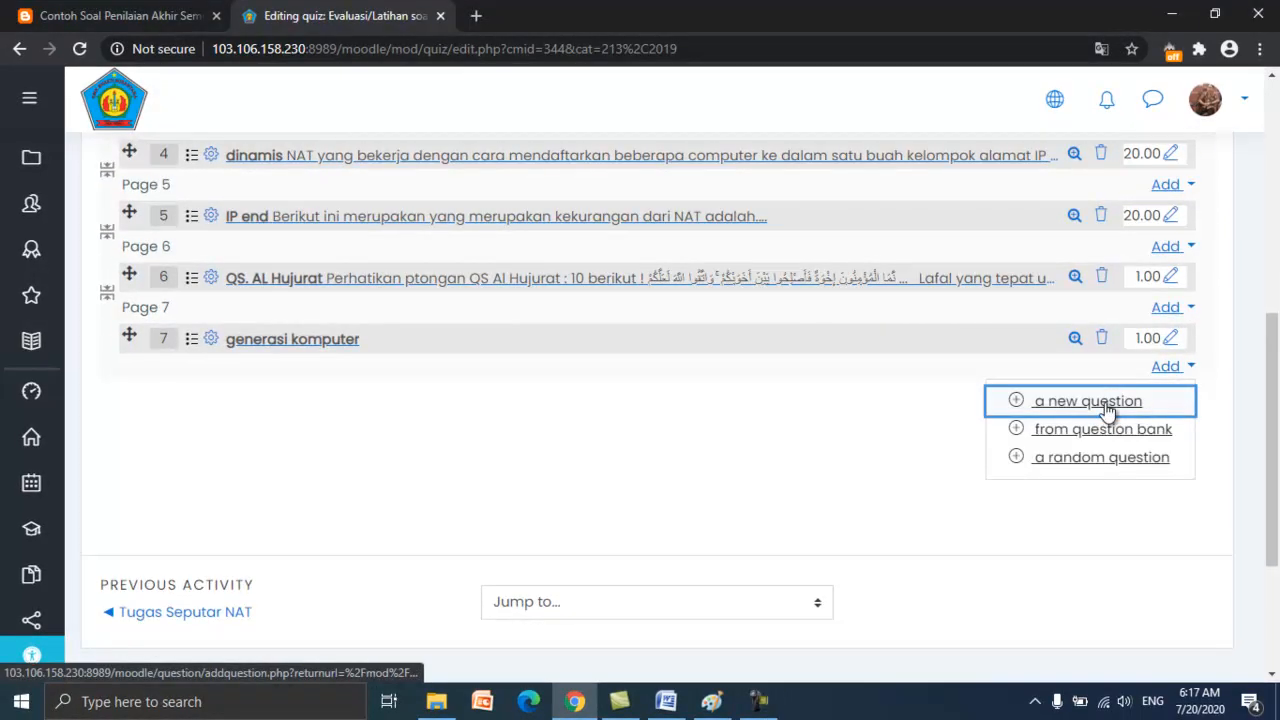
{"action": "key", "text": "Escape"}
{"action": "scroll", "coordinate": [816, 447], "scroll_direction": "up", "scroll_amount": 2}
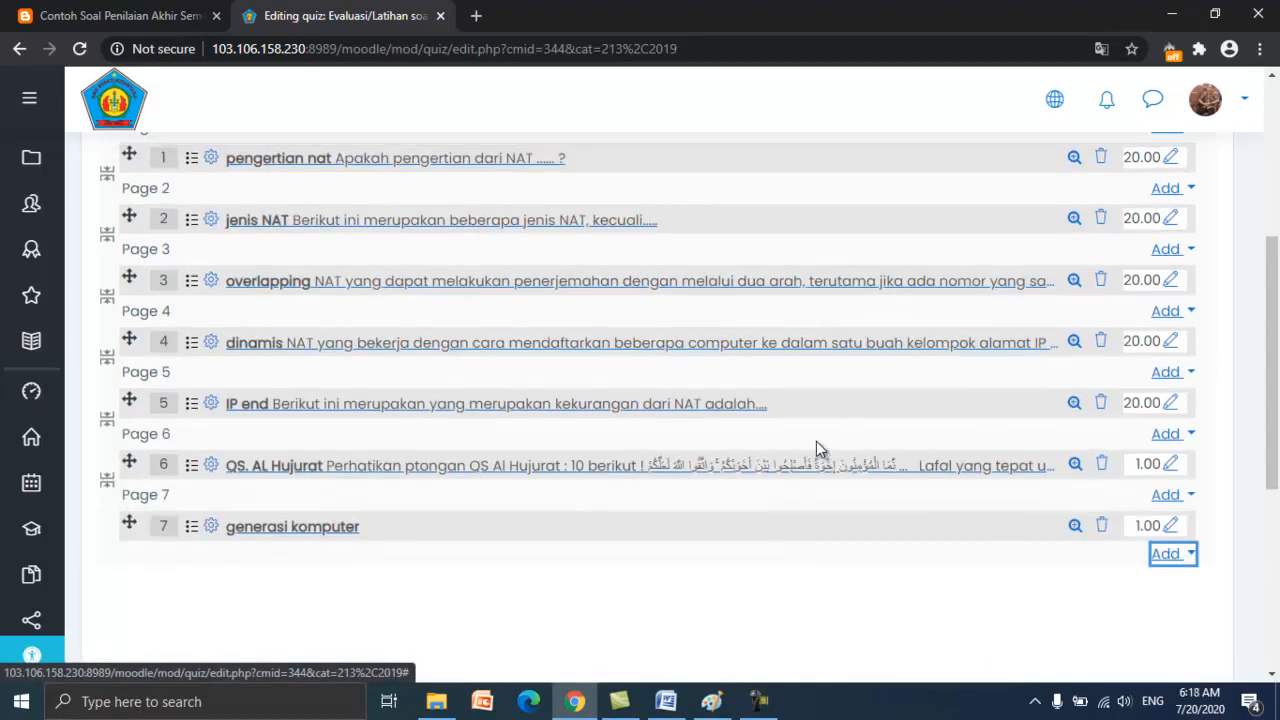
{"action": "scroll", "coordinate": [816, 447], "scroll_direction": "up", "scroll_amount": 2}
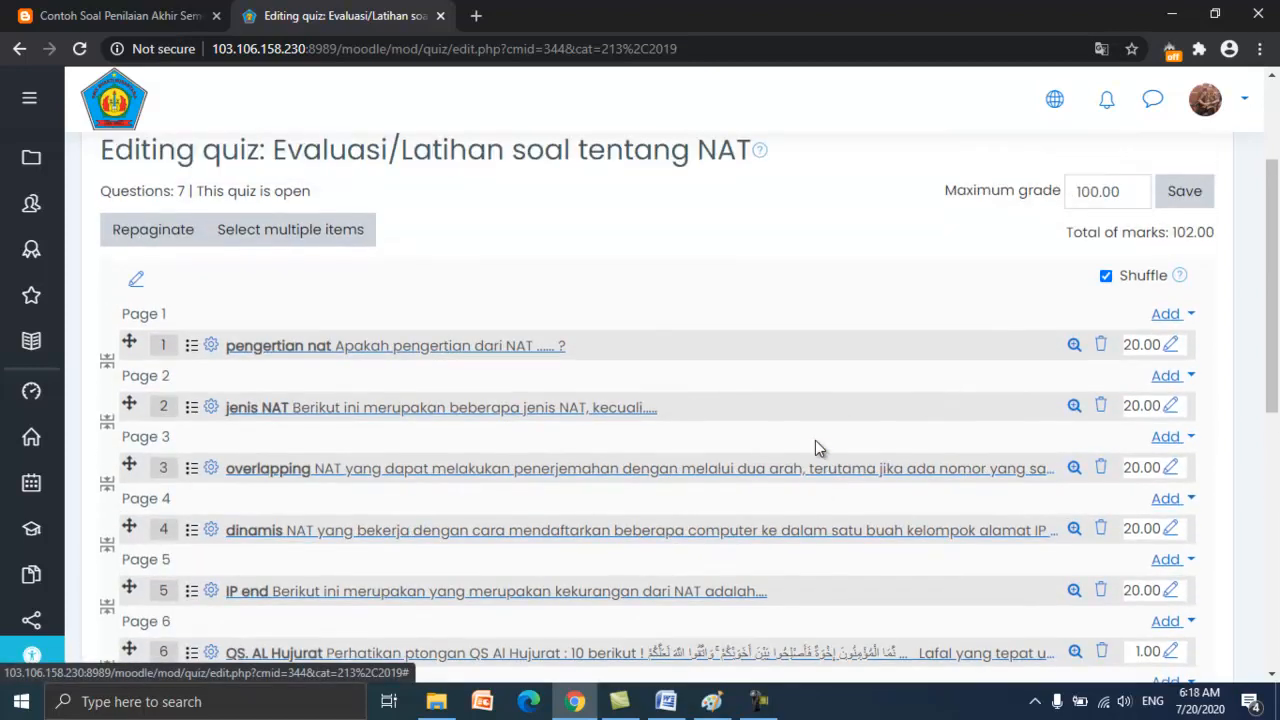
{"action": "scroll", "coordinate": [815, 447], "scroll_direction": "up", "scroll_amount": 2}
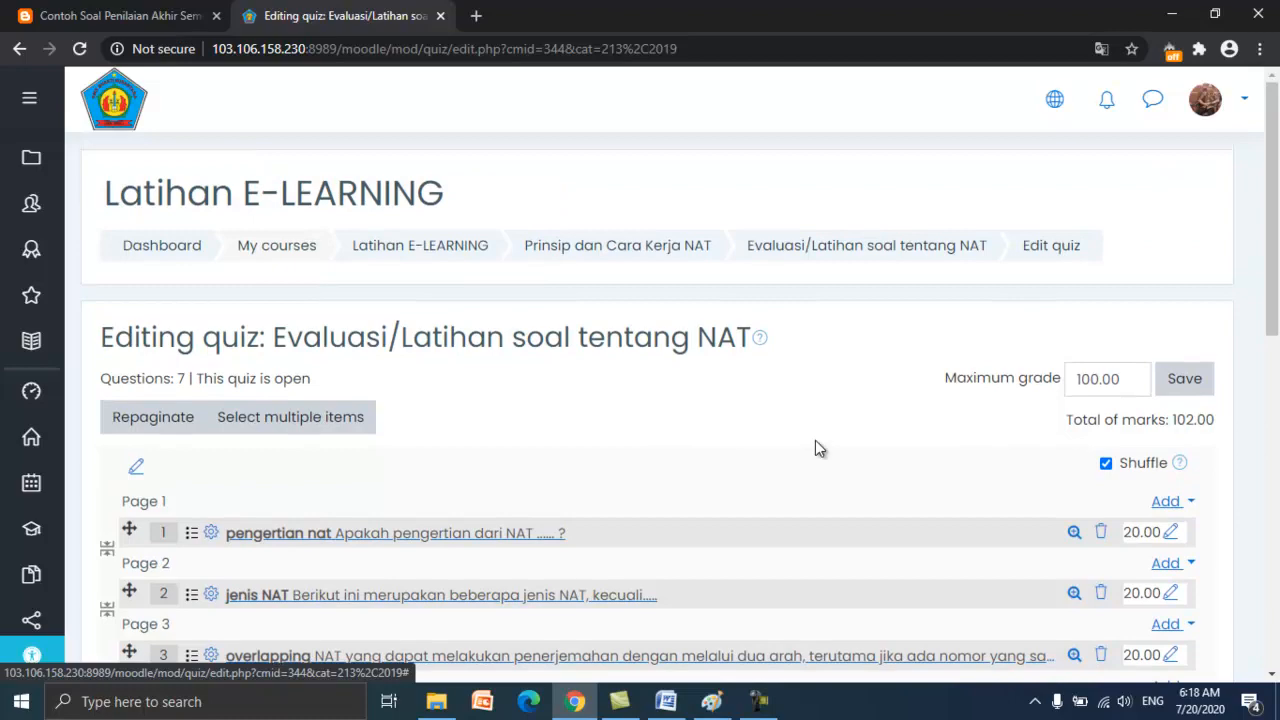
{"action": "scroll", "coordinate": [837, 443], "scroll_direction": "down", "scroll_amount": 4}
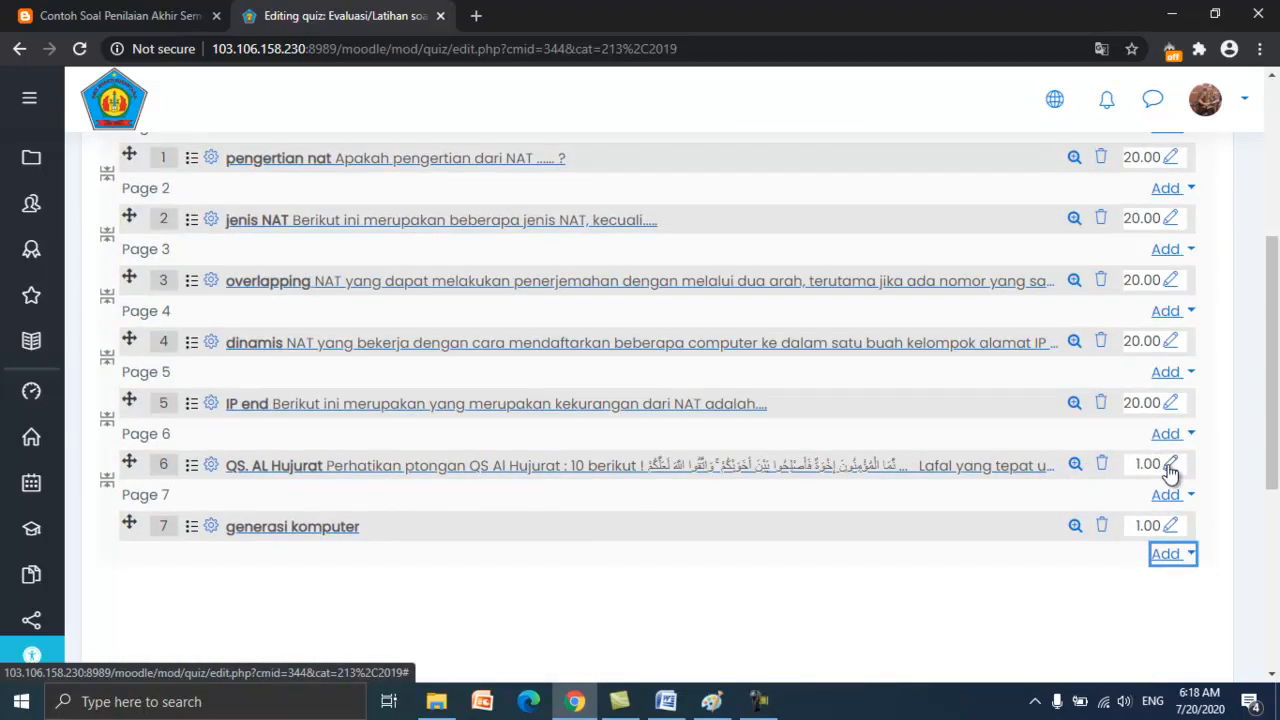
{"action": "scroll", "coordinate": [1150, 414], "scroll_direction": "up", "scroll_amount": 3}
{"action": "scroll", "coordinate": [1152, 418], "scroll_direction": "down", "scroll_amount": 4}
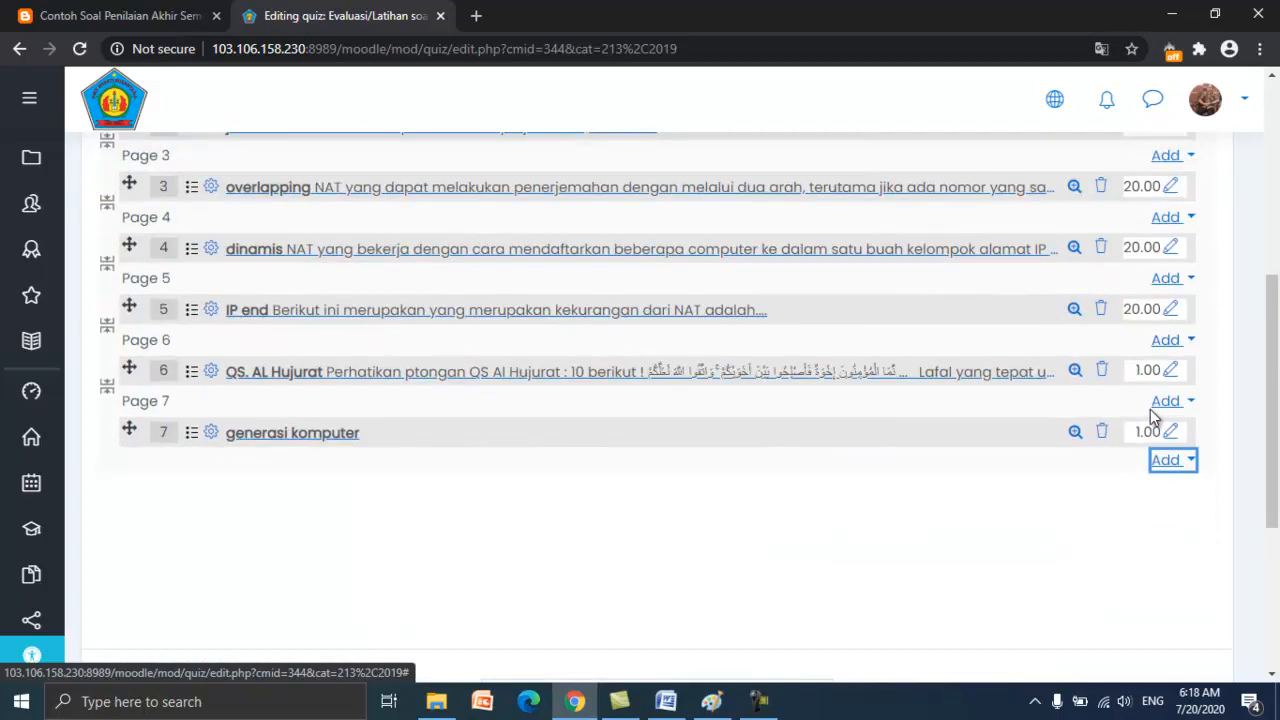
{"action": "scroll", "coordinate": [1155, 400], "scroll_direction": "up", "scroll_amount": 1}
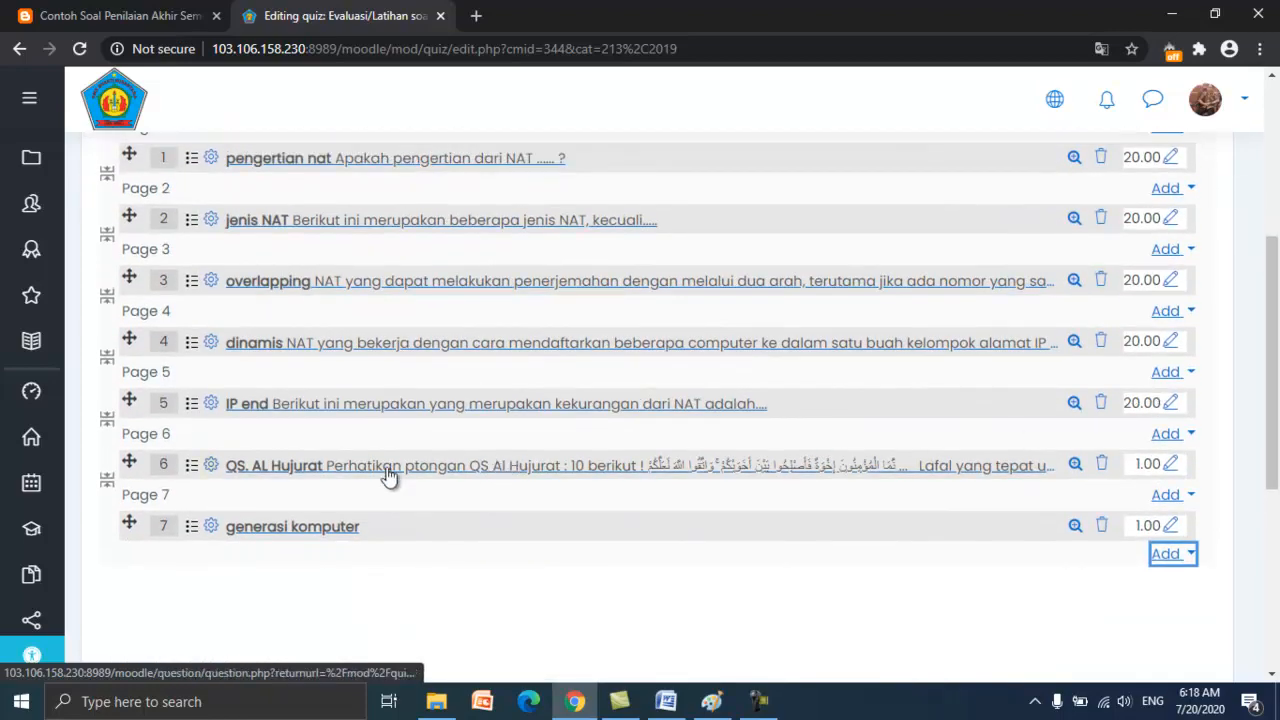
{"action": "scroll", "coordinate": [1119, 450], "scroll_direction": "up", "scroll_amount": 4}
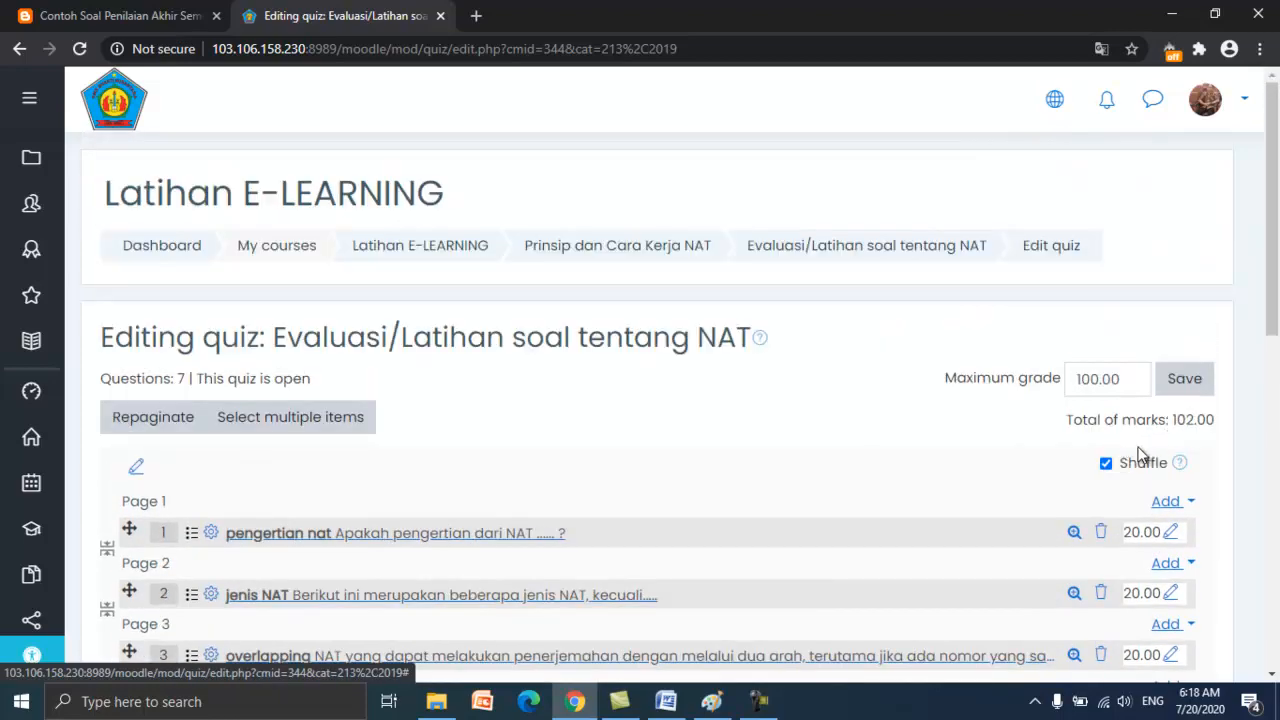
- Set the maximum mark of question 6, QS. AL Hujurat, to 10
{"action": "scroll", "coordinate": [1200, 550], "scroll_direction": "down", "scroll_amount": 4}
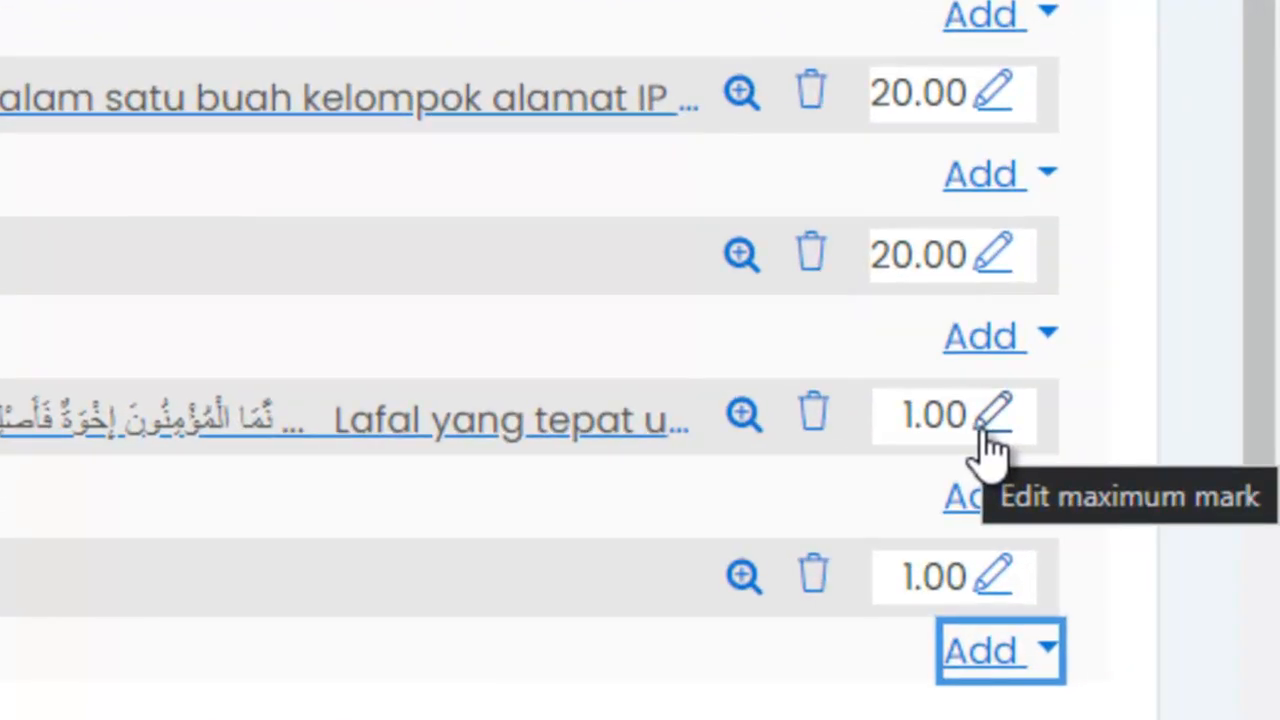
{"action": "left_click", "coordinate": [986, 435]}
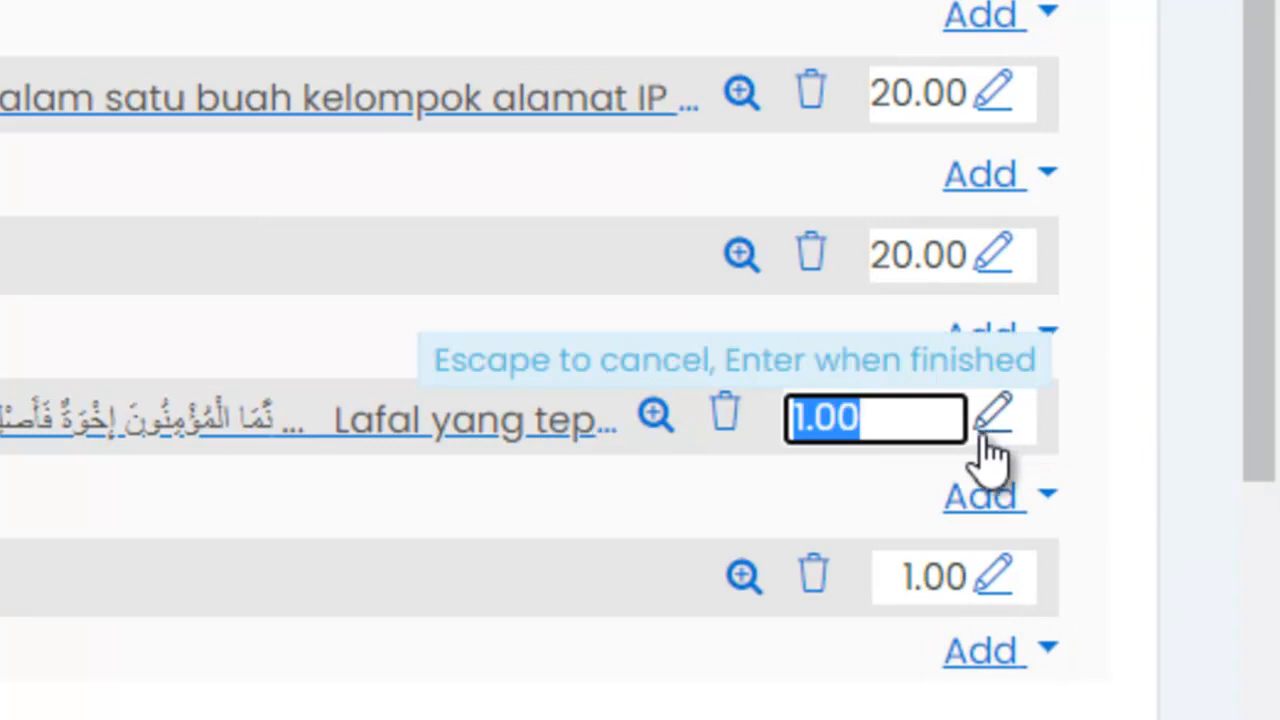
{"action": "type", "text": "1"}
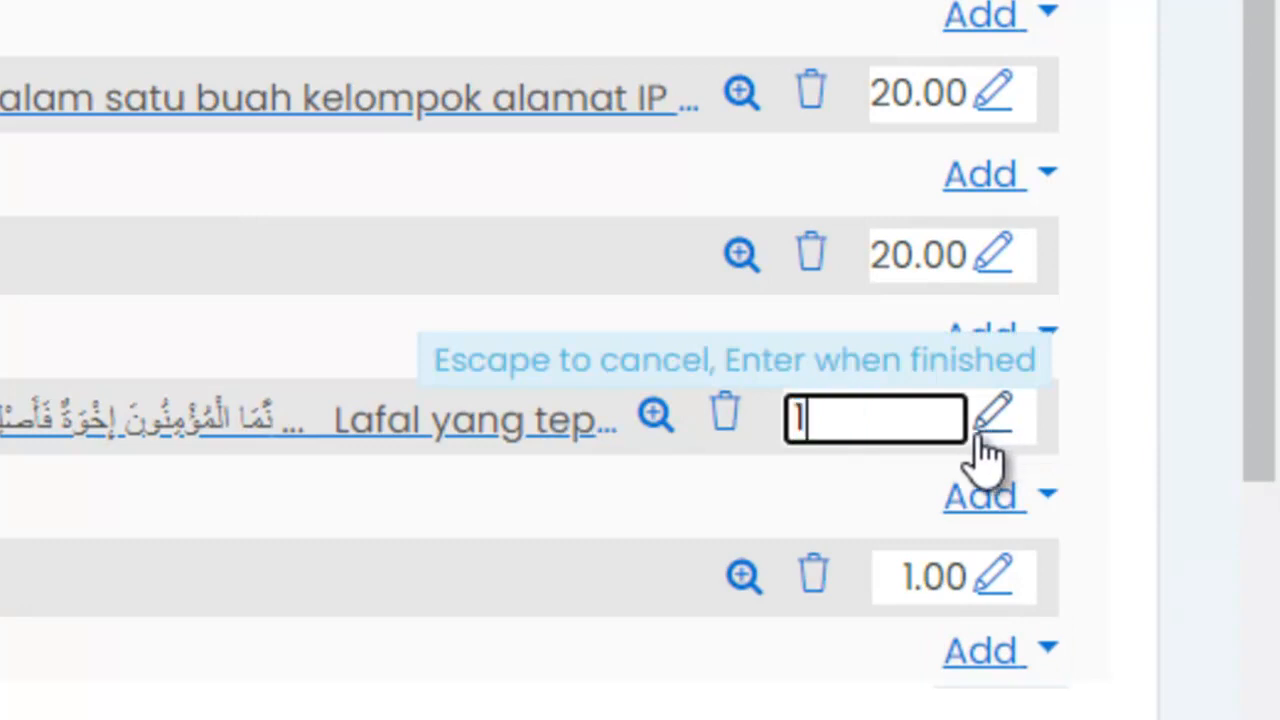
{"action": "type", "text": "0"}
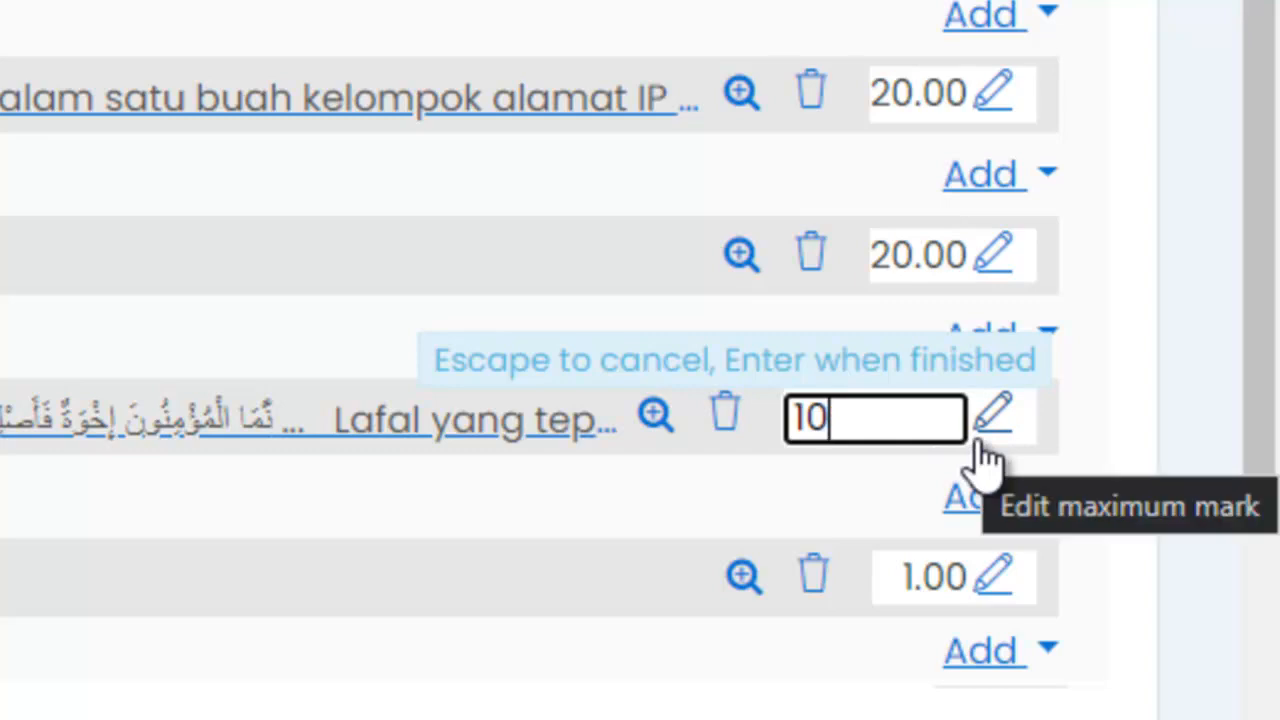
{"action": "key", "text": "Return"}
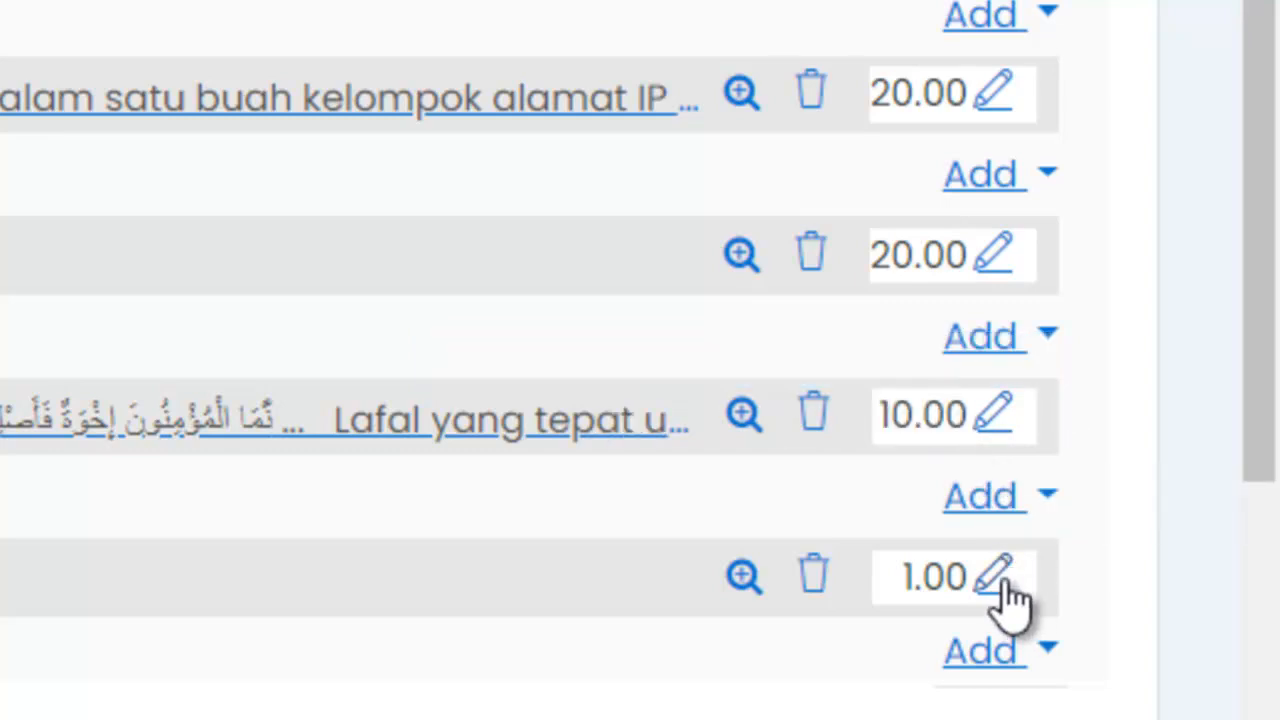
- Set the maximum mark of question 7, generasi komputer, to 10
{"action": "left_click", "coordinate": [1005, 586]}
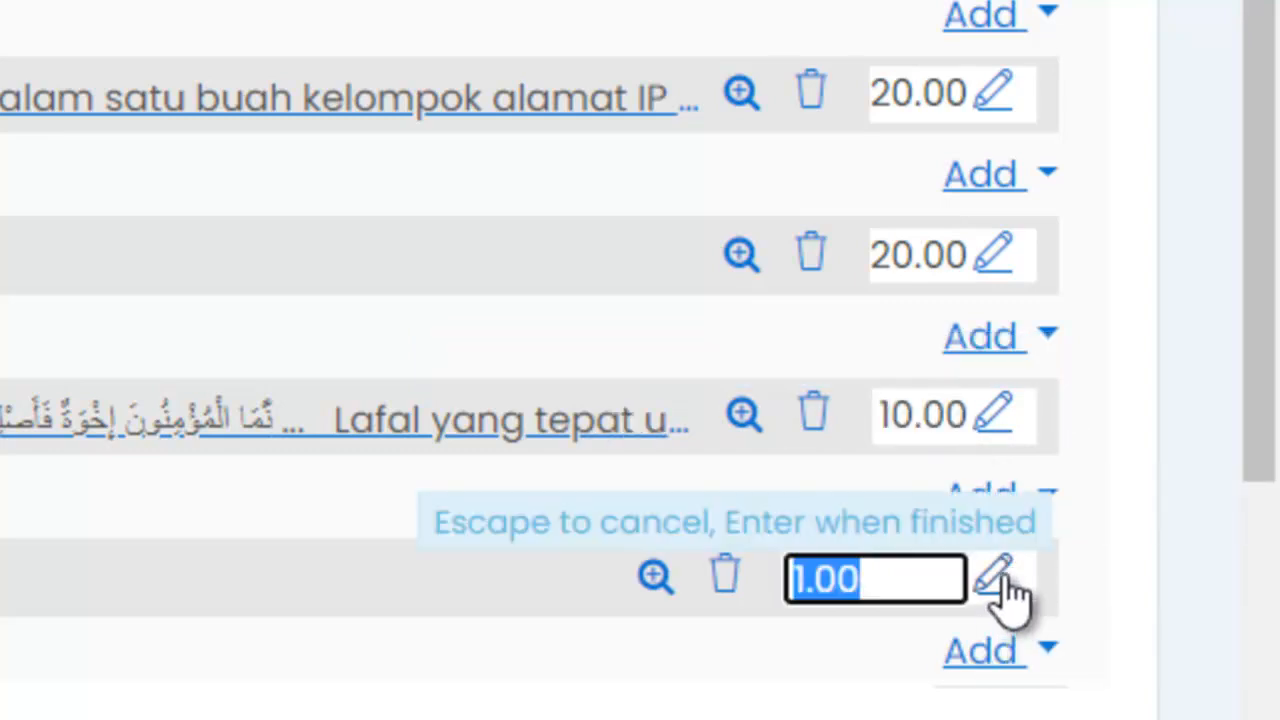
{"action": "type", "text": "10"}
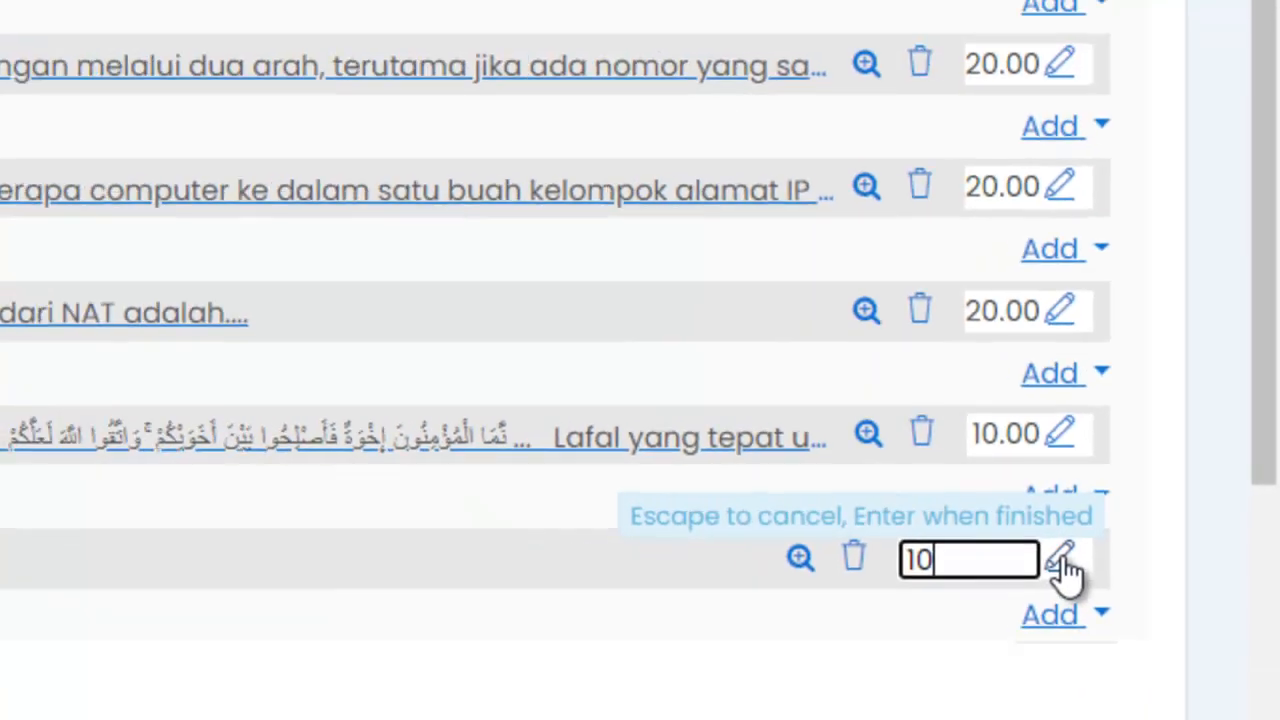
{"action": "key", "text": "Return"}
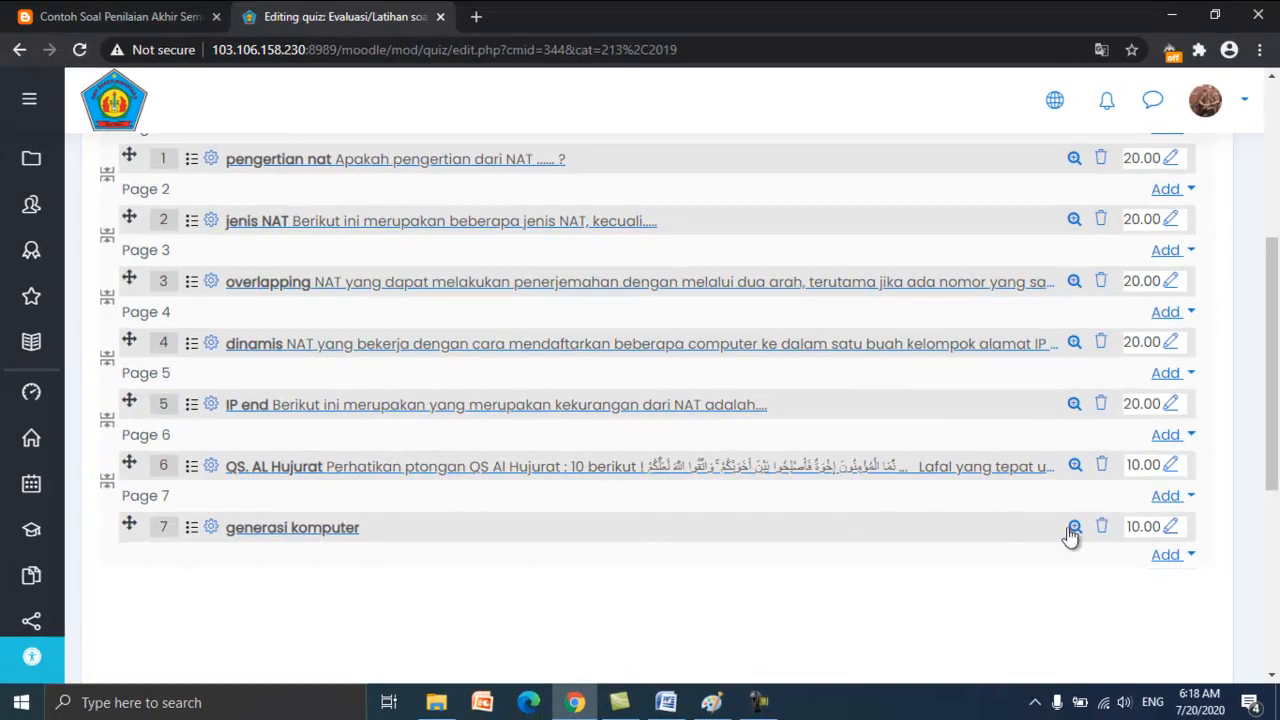
- Compare the quiz's total of marks with its maximum grade and check the marks of all questions
{"action": "scroll", "coordinate": [1146, 522], "scroll_direction": "up", "scroll_amount": 3}
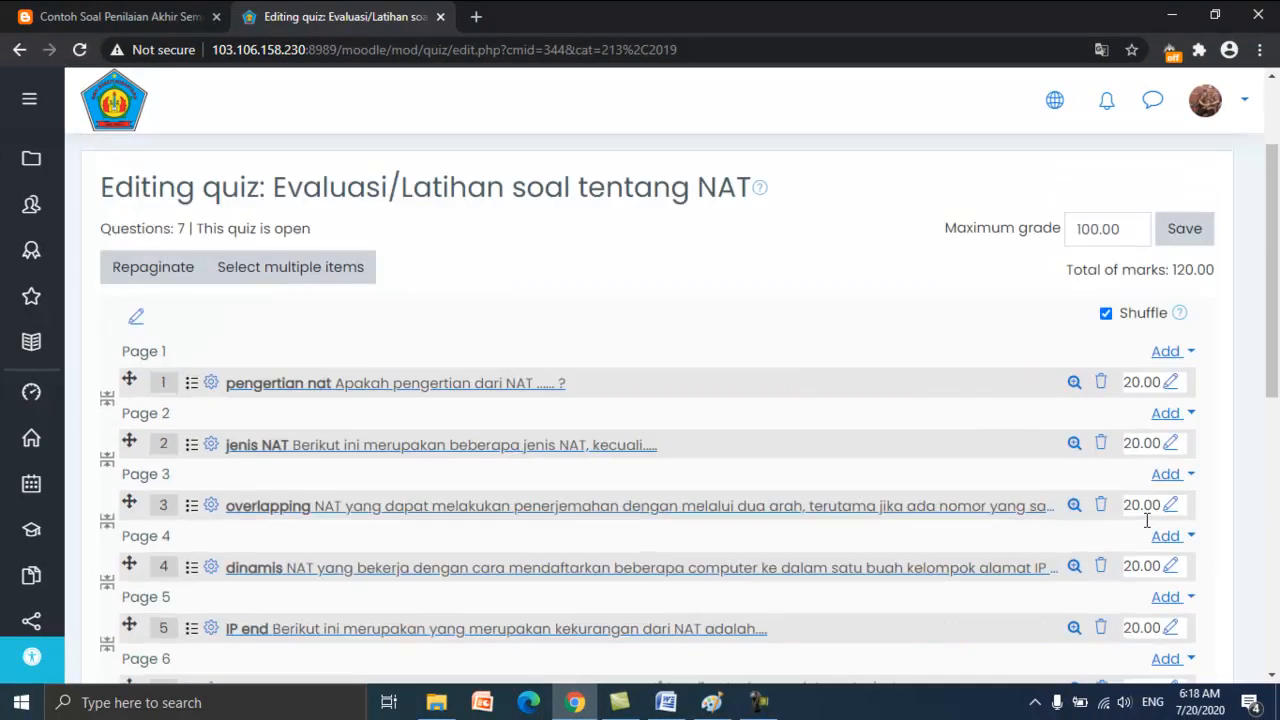
{"action": "scroll", "coordinate": [1148, 522], "scroll_direction": "down", "scroll_amount": 3}
{"action": "scroll", "coordinate": [1148, 522], "scroll_direction": "down", "scroll_amount": 1}
{"action": "scroll", "coordinate": [1148, 522], "scroll_direction": "up", "scroll_amount": 4}
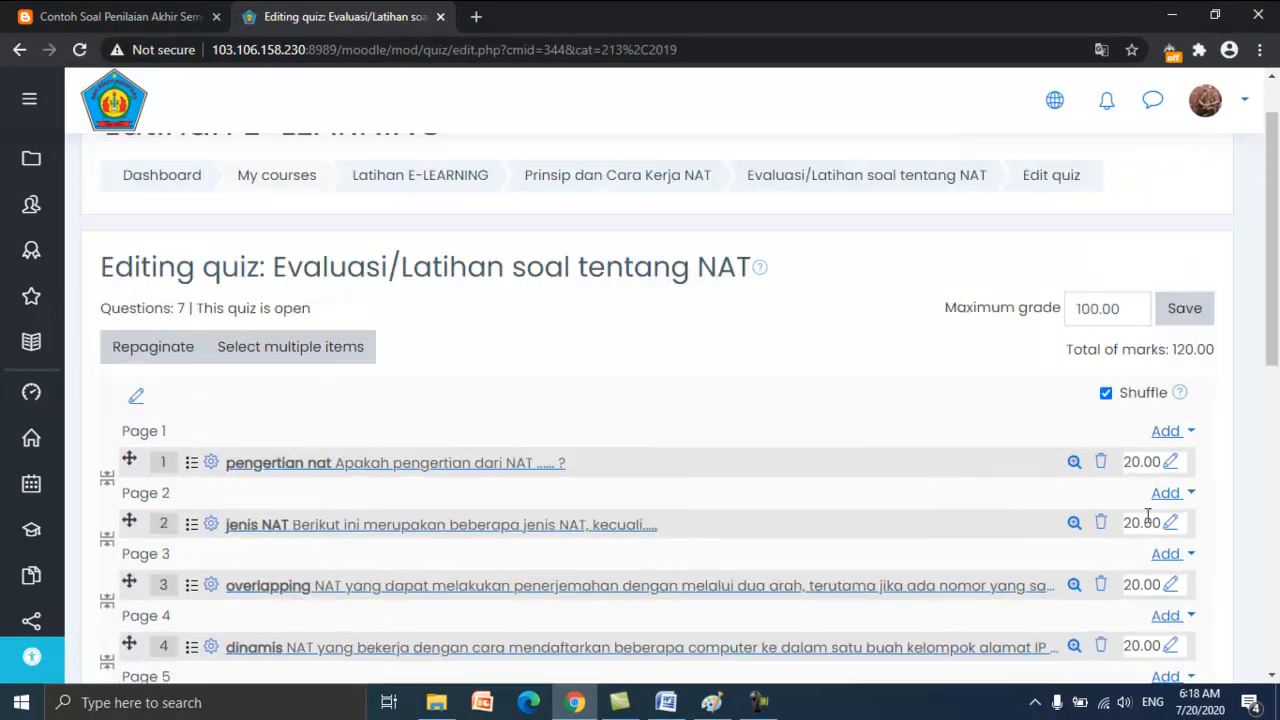
{"action": "scroll", "coordinate": [1148, 522], "scroll_direction": "down", "scroll_amount": 3}
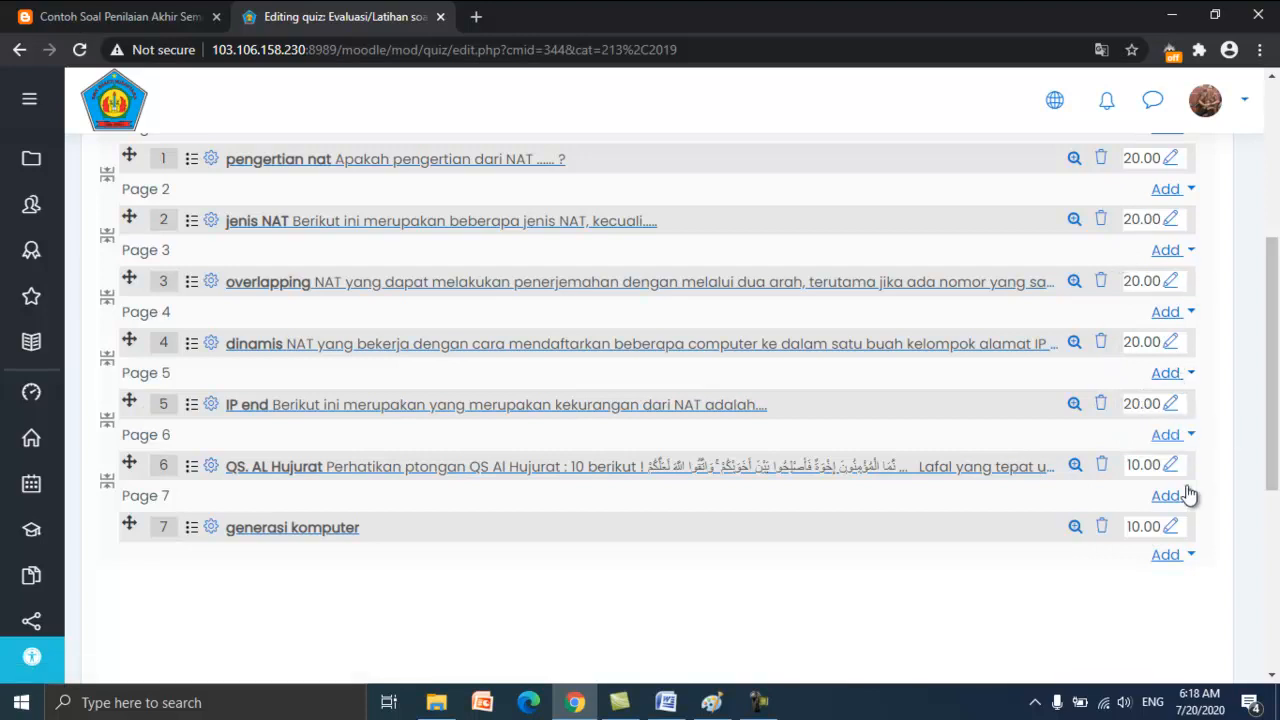
{"action": "scroll", "coordinate": [1188, 500], "scroll_direction": "up", "scroll_amount": 1}
{"action": "scroll", "coordinate": [1192, 505], "scroll_direction": "up", "scroll_amount": 1}
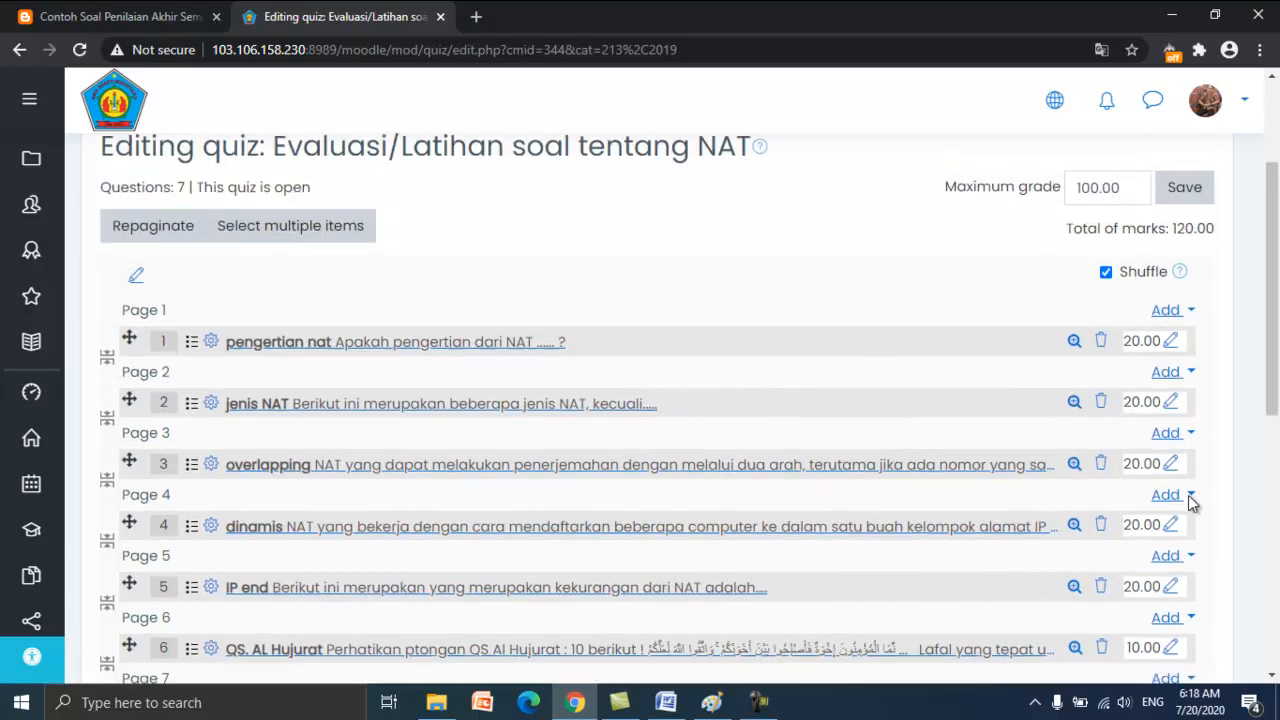
{"action": "scroll", "coordinate": [1152, 478], "scroll_direction": "up", "scroll_amount": 2}
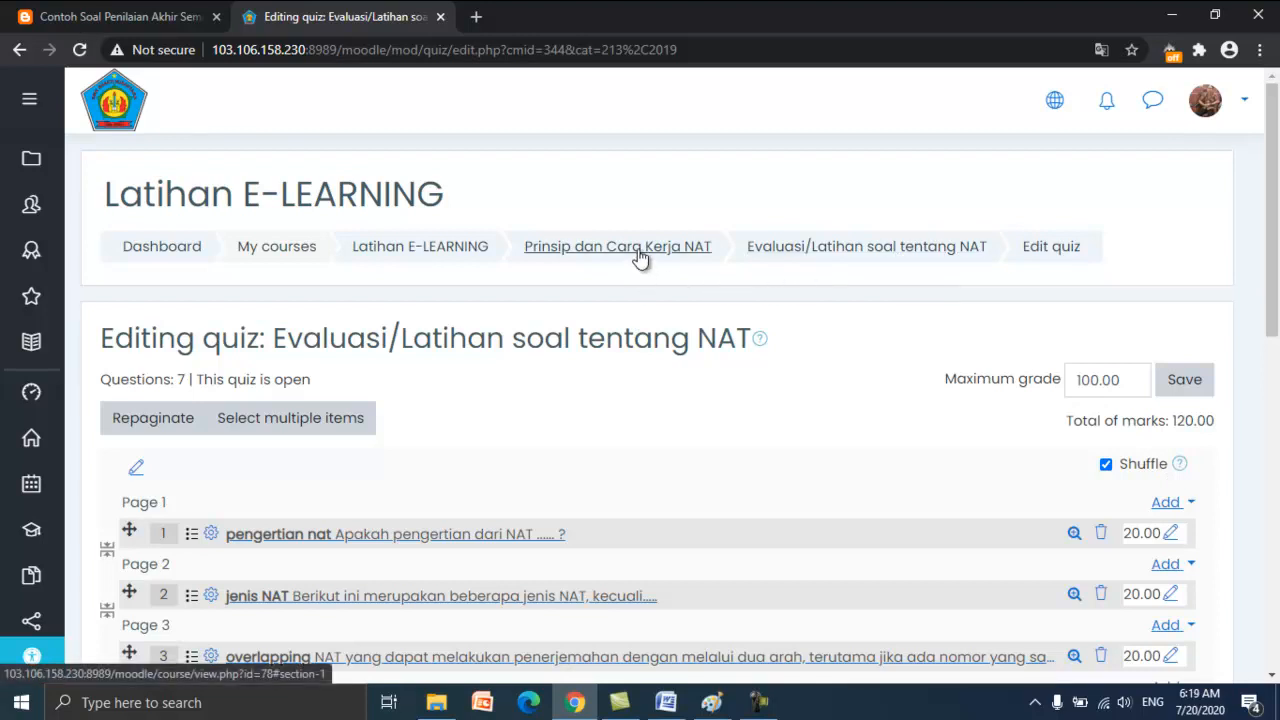
- Go back to the Latihan E-LEARNING course page and open the Evaluasi/Latihan soal tentang NAT quiz
{"action": "left_click", "coordinate": [453, 257]}
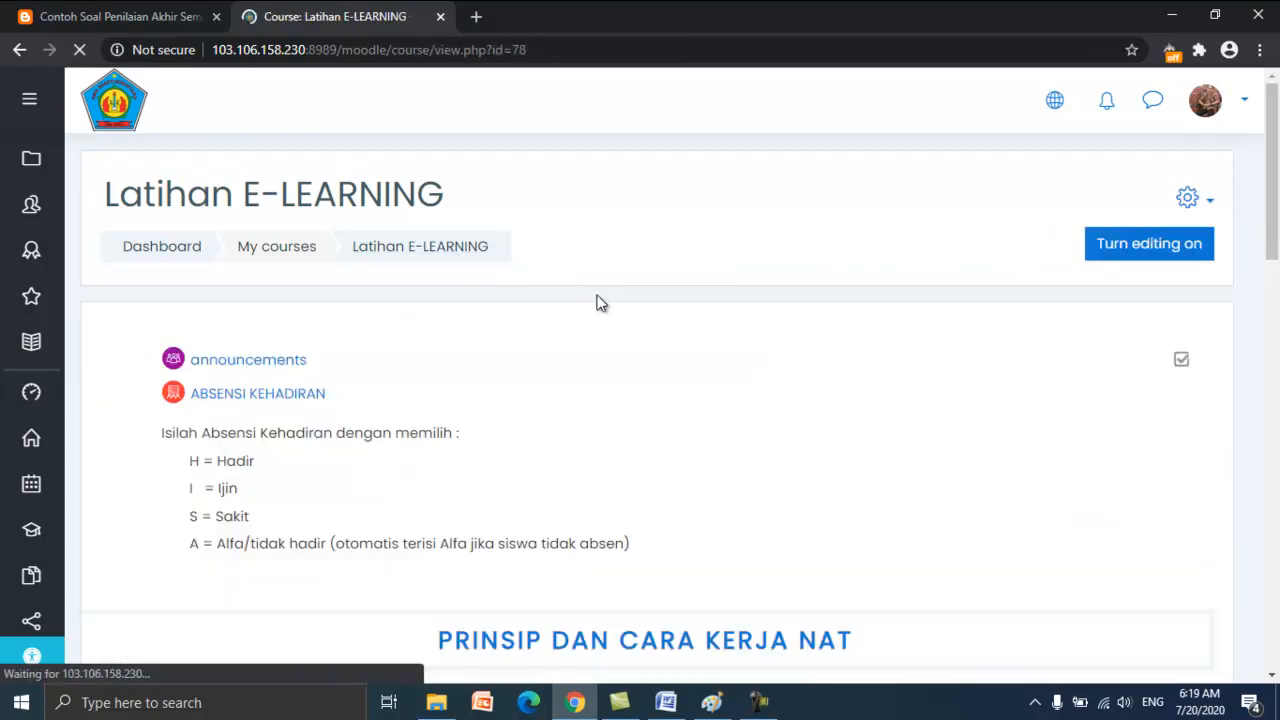
{"action": "scroll", "coordinate": [604, 299], "scroll_direction": "down", "scroll_amount": 10}
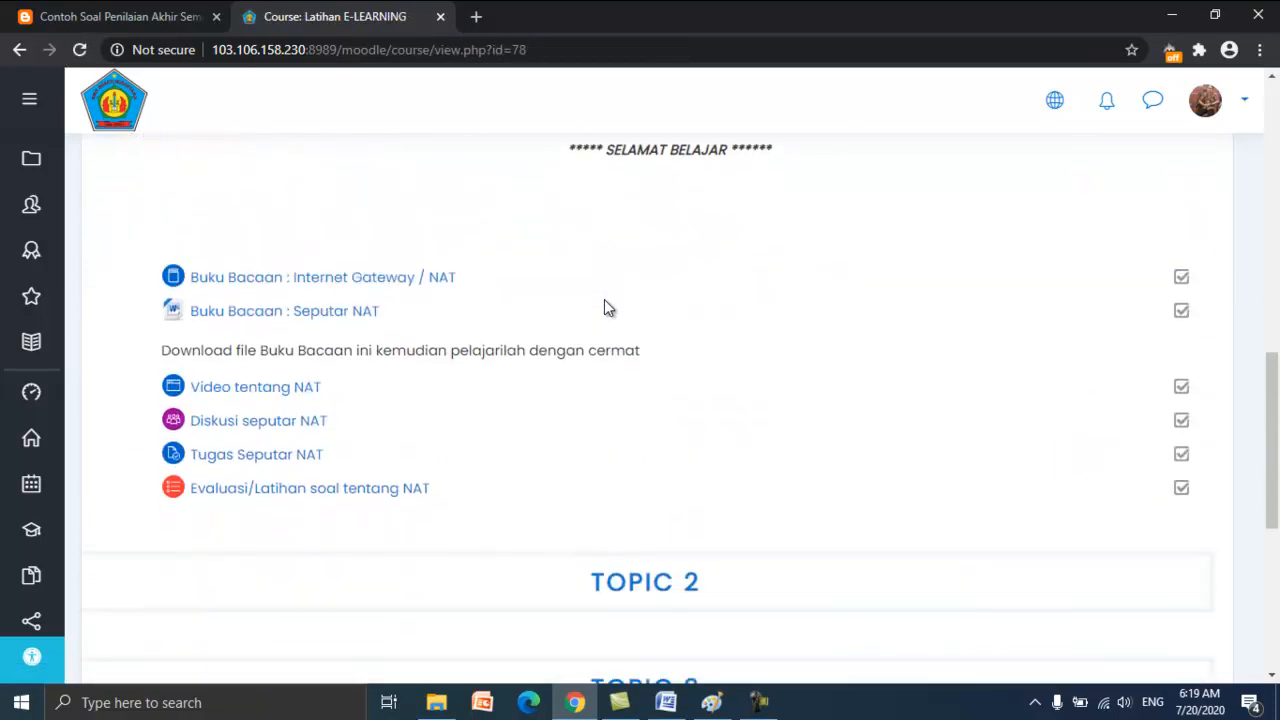
{"action": "scroll", "coordinate": [605, 305], "scroll_direction": "down", "scroll_amount": 2}
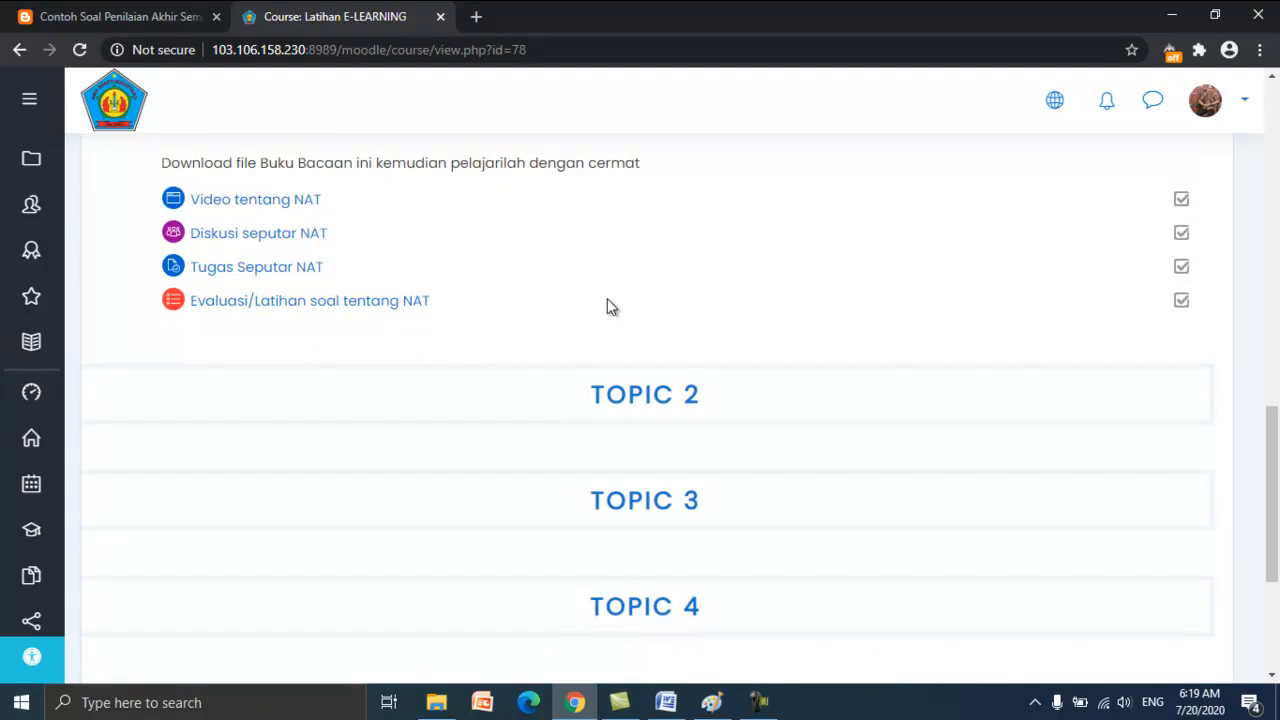
{"action": "left_click", "coordinate": [297, 311]}
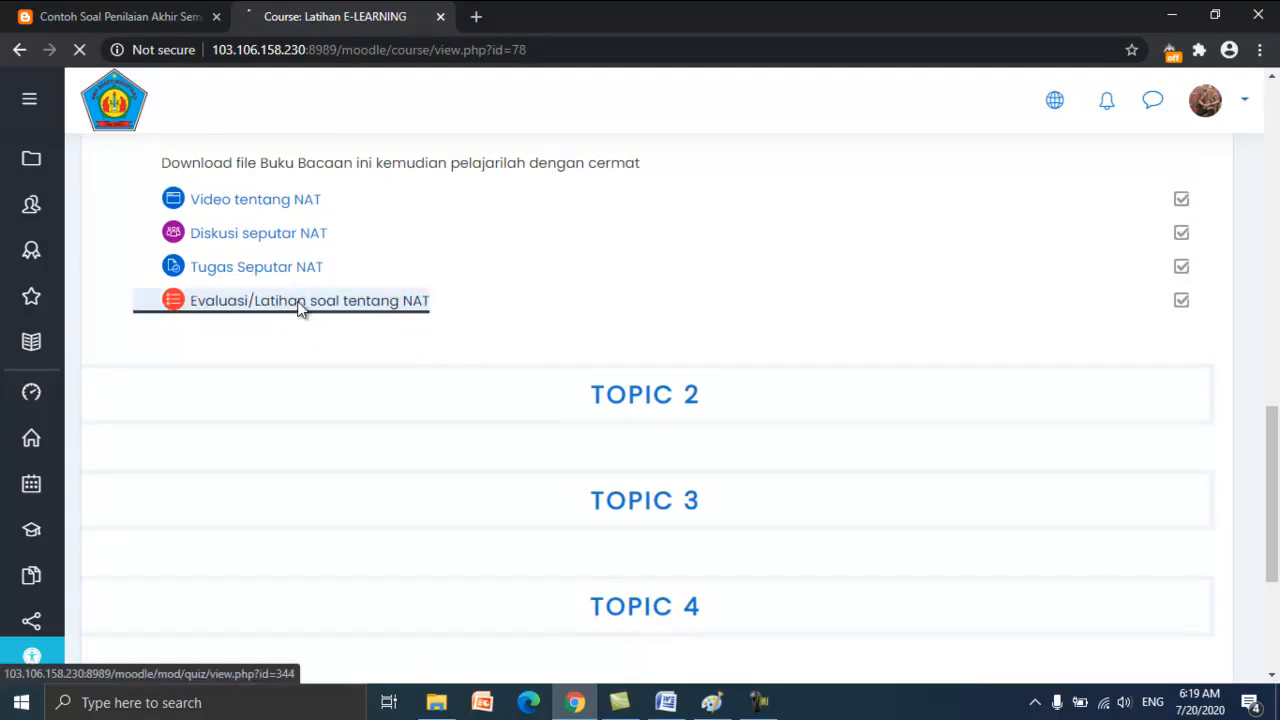
- Start a timed preview attempt of the quiz and go to question 2
{"action": "scroll", "coordinate": [757, 361], "scroll_direction": "down", "scroll_amount": 3}
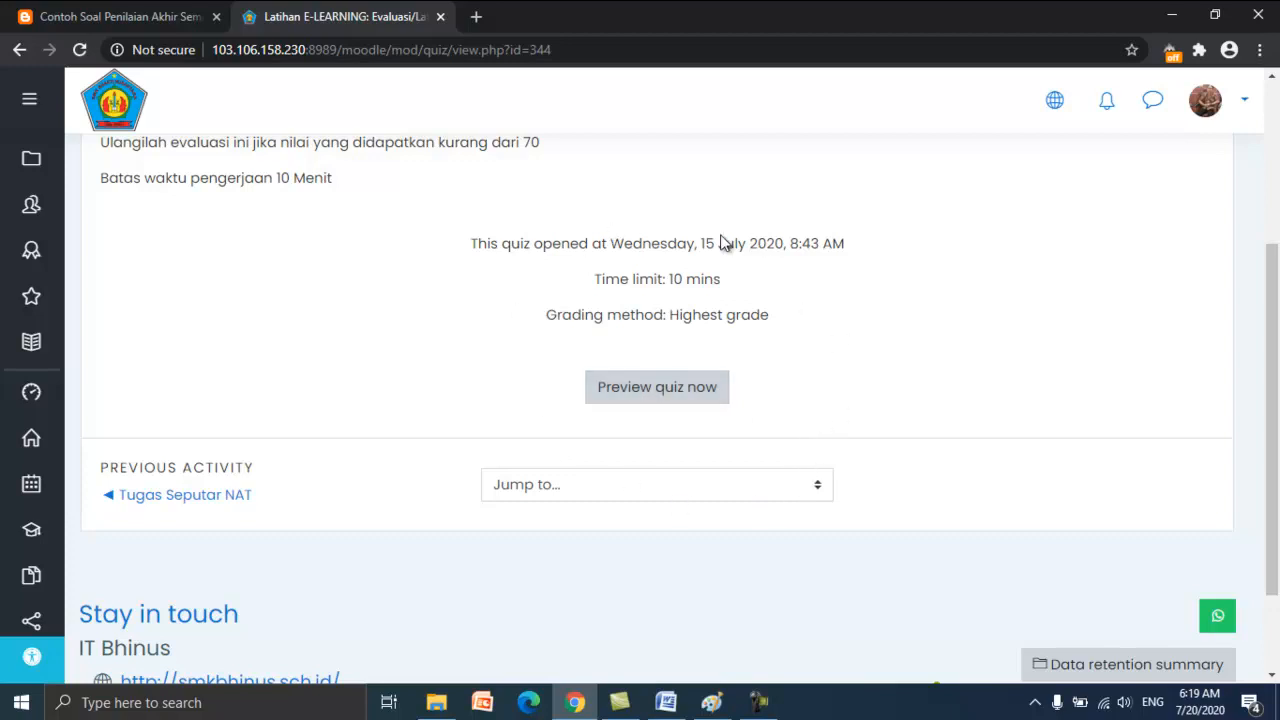
{"action": "left_click", "coordinate": [659, 396]}
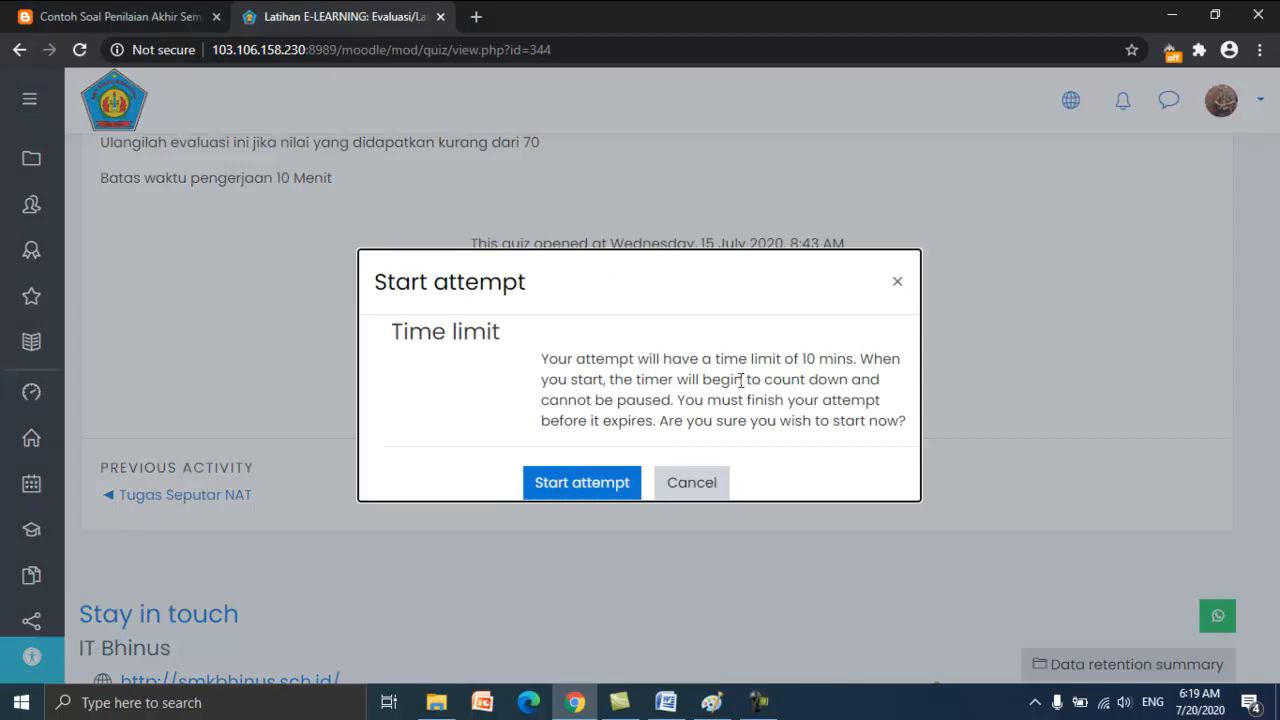
{"action": "left_click", "coordinate": [607, 483]}
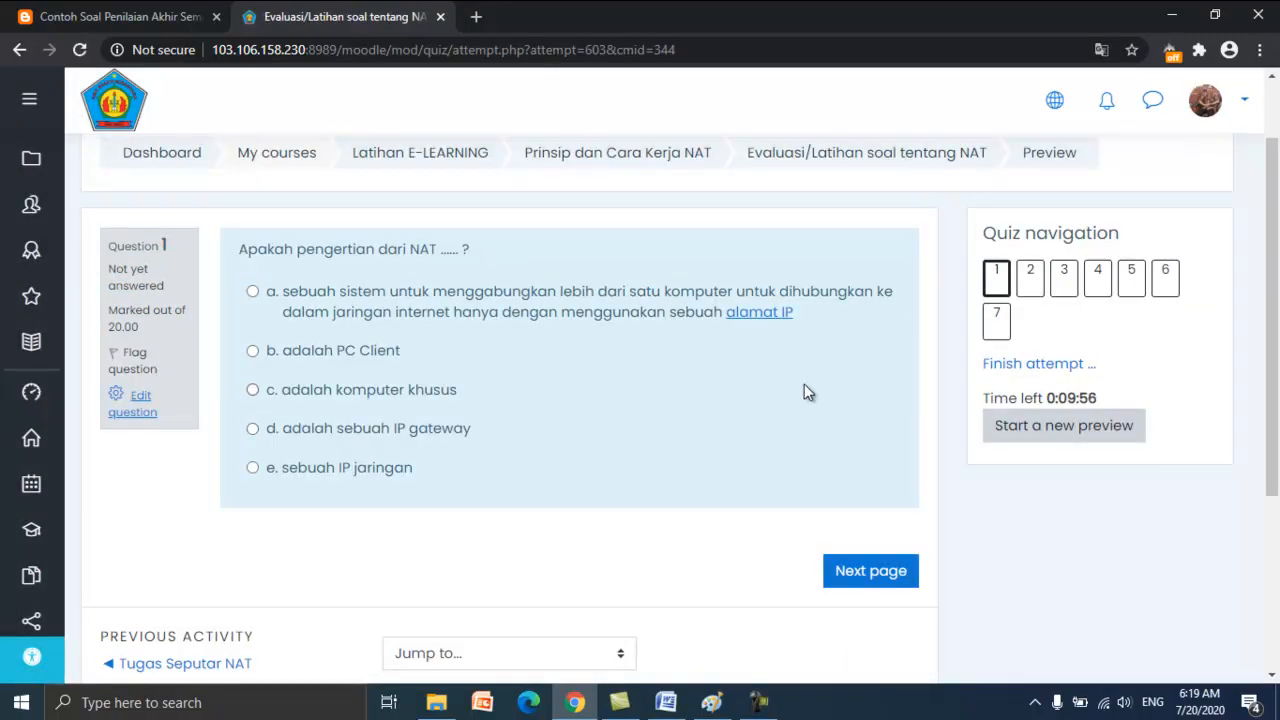
{"action": "left_click", "coordinate": [1031, 285]}
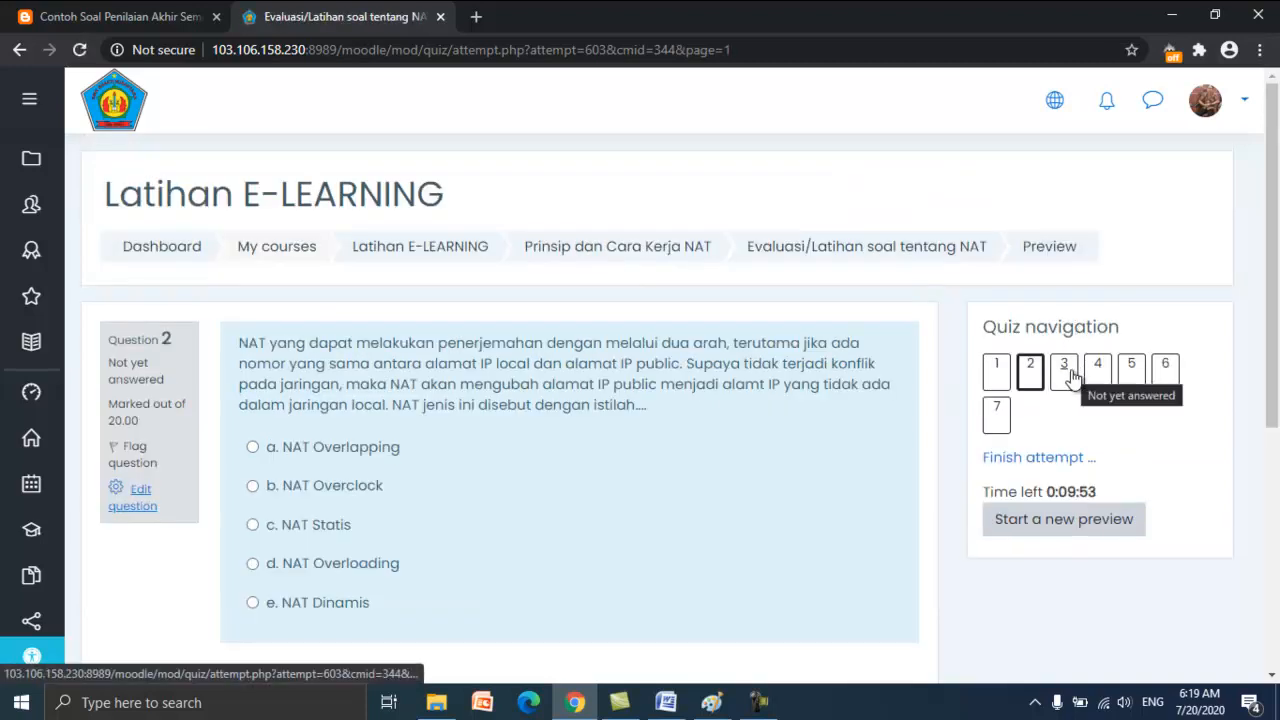
- View question 3 and the picture-based question 4 with its image answer choices in the quiz preview
{"action": "left_click", "coordinate": [1066, 372]}
{"action": "left_click", "coordinate": [1097, 377]}
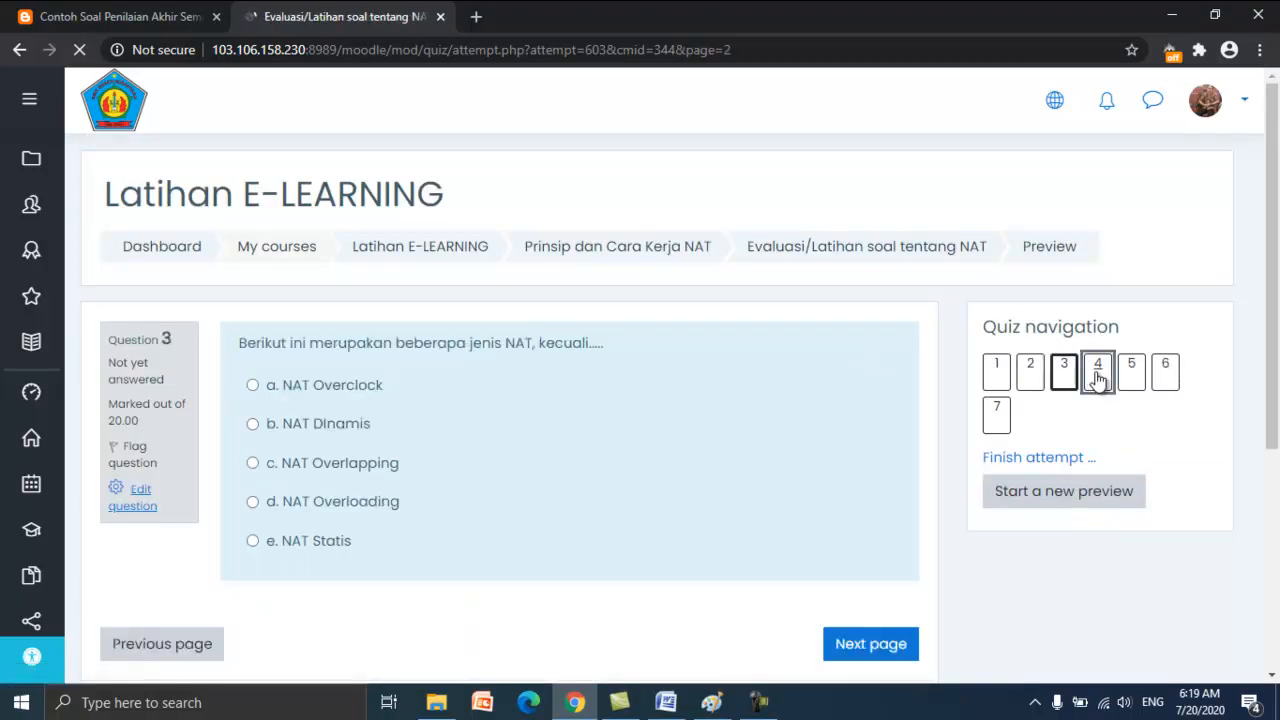
{"action": "scroll", "coordinate": [1000, 403], "scroll_direction": "down", "scroll_amount": 1}
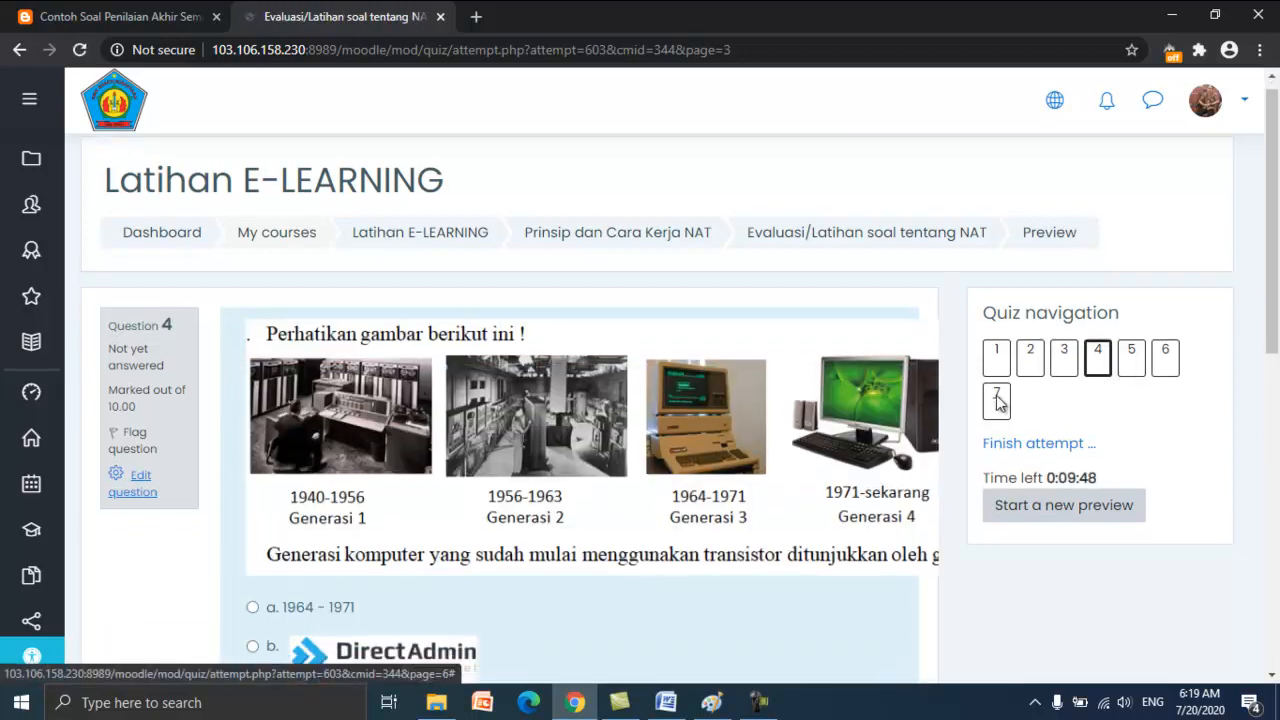
{"action": "scroll", "coordinate": [900, 410], "scroll_direction": "down", "scroll_amount": 3}
{"action": "scroll", "coordinate": [700, 315], "scroll_direction": "up", "scroll_amount": 1}
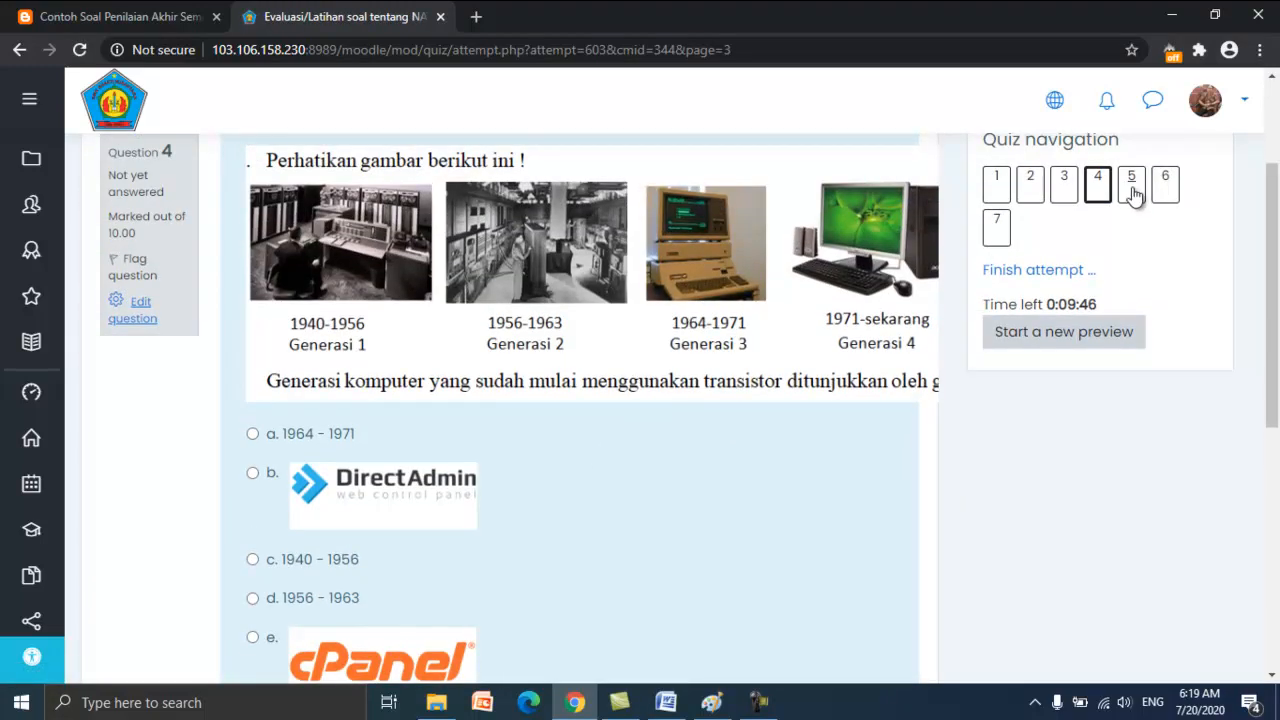
- Go through questions 5, 6 and 7 of the quiz preview to check their text and answer choices
{"action": "left_click", "coordinate": [1132, 183]}
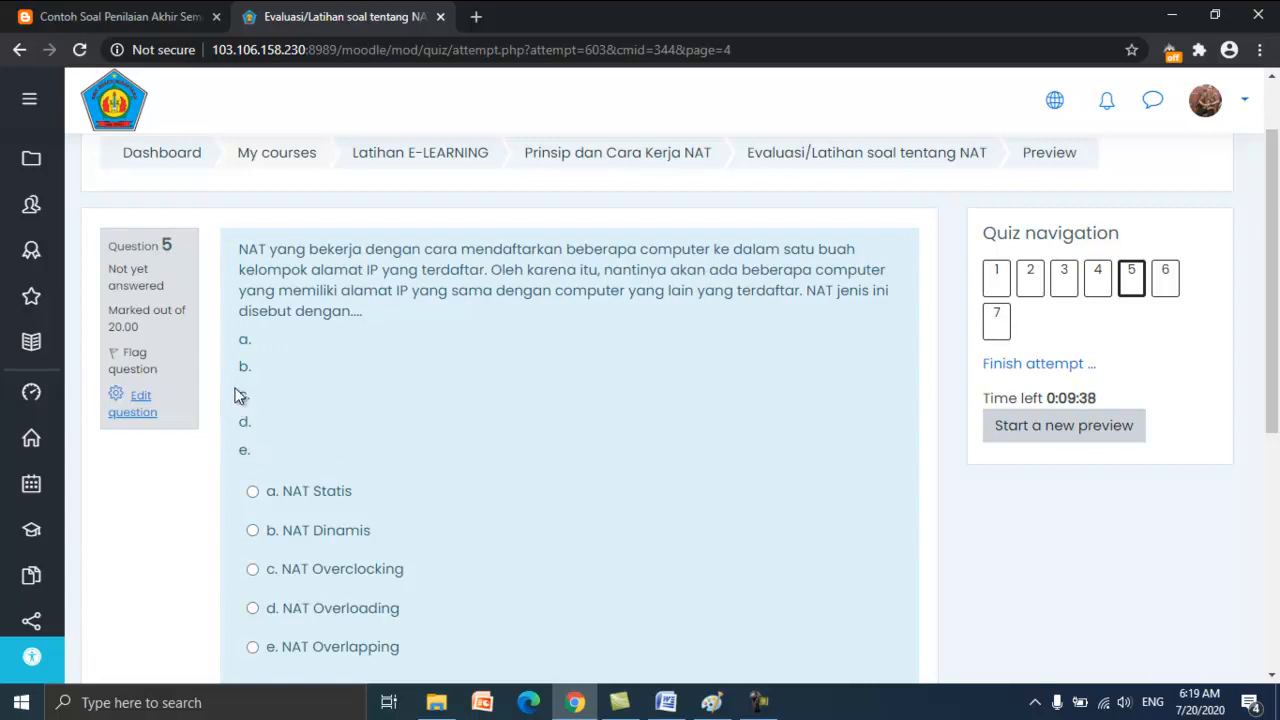
{"action": "left_click", "coordinate": [1165, 287]}
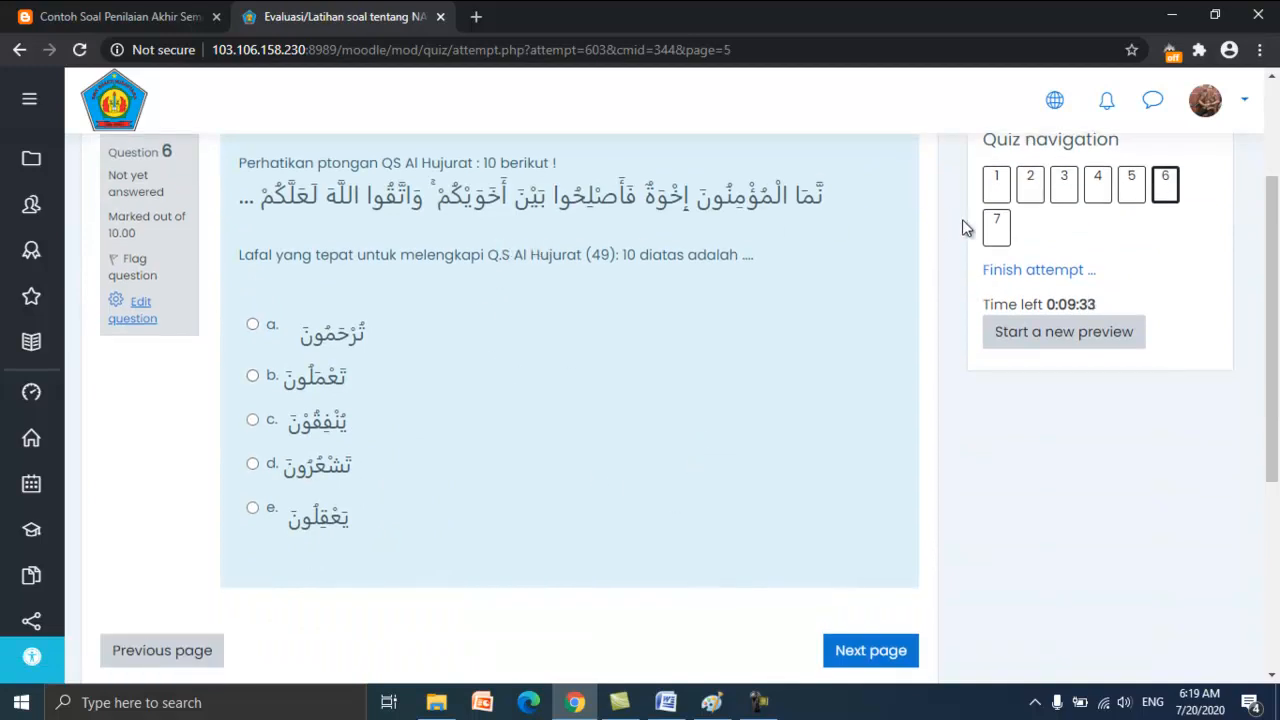
{"action": "left_click", "coordinate": [996, 238]}
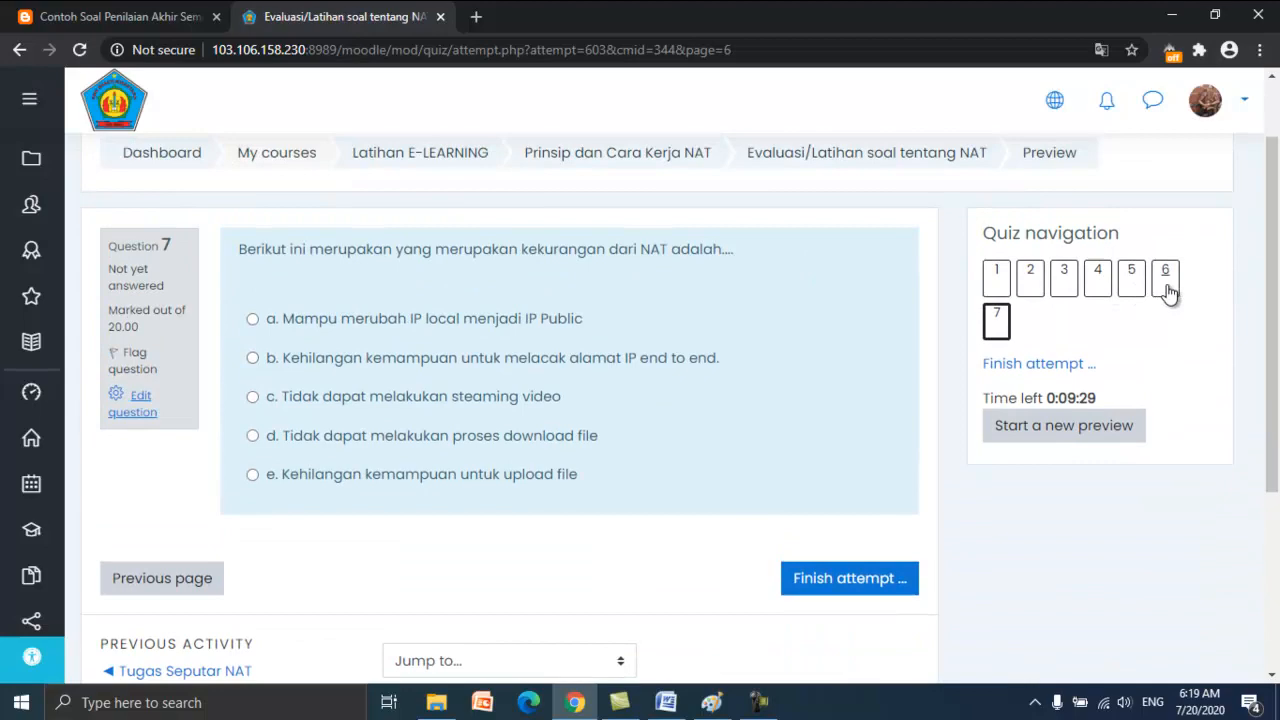
- Recheck questions 6 and 7, ending on question 6 with the Arabic text and answer choices
{"action": "left_click", "coordinate": [1166, 285]}
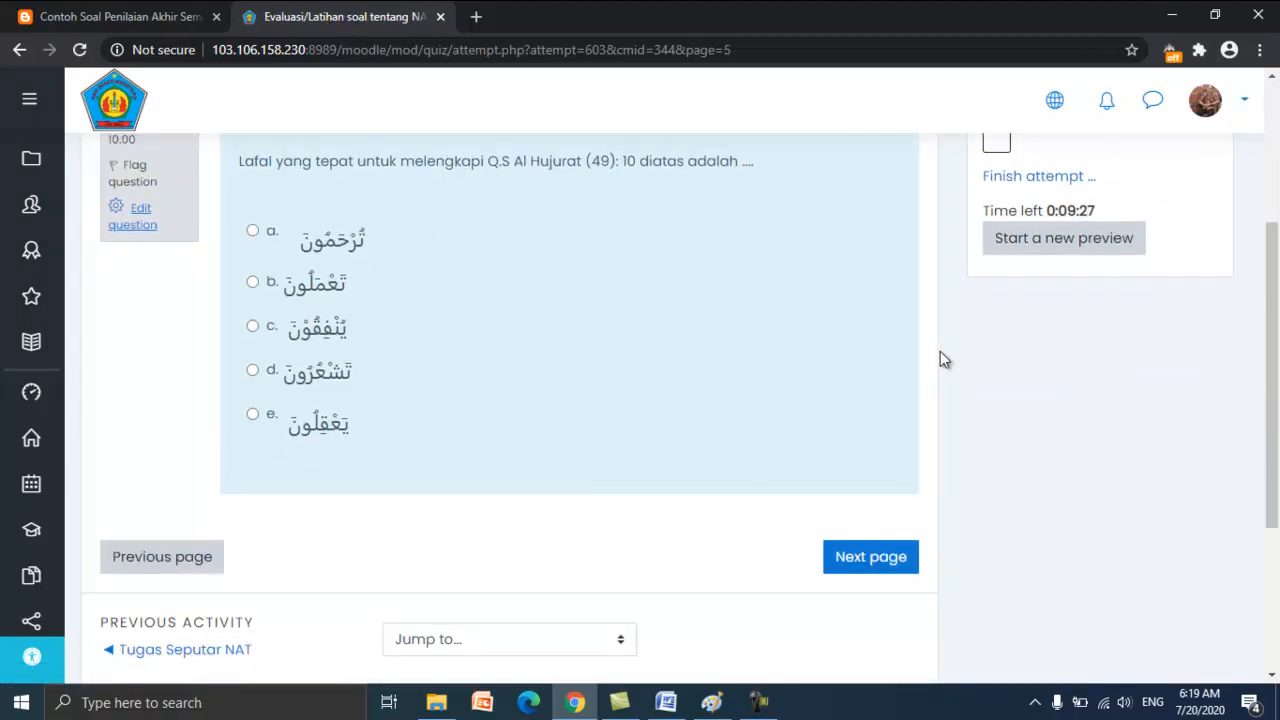
{"action": "scroll", "coordinate": [940, 359], "scroll_direction": "up", "scroll_amount": 3}
{"action": "left_click", "coordinate": [999, 411]}
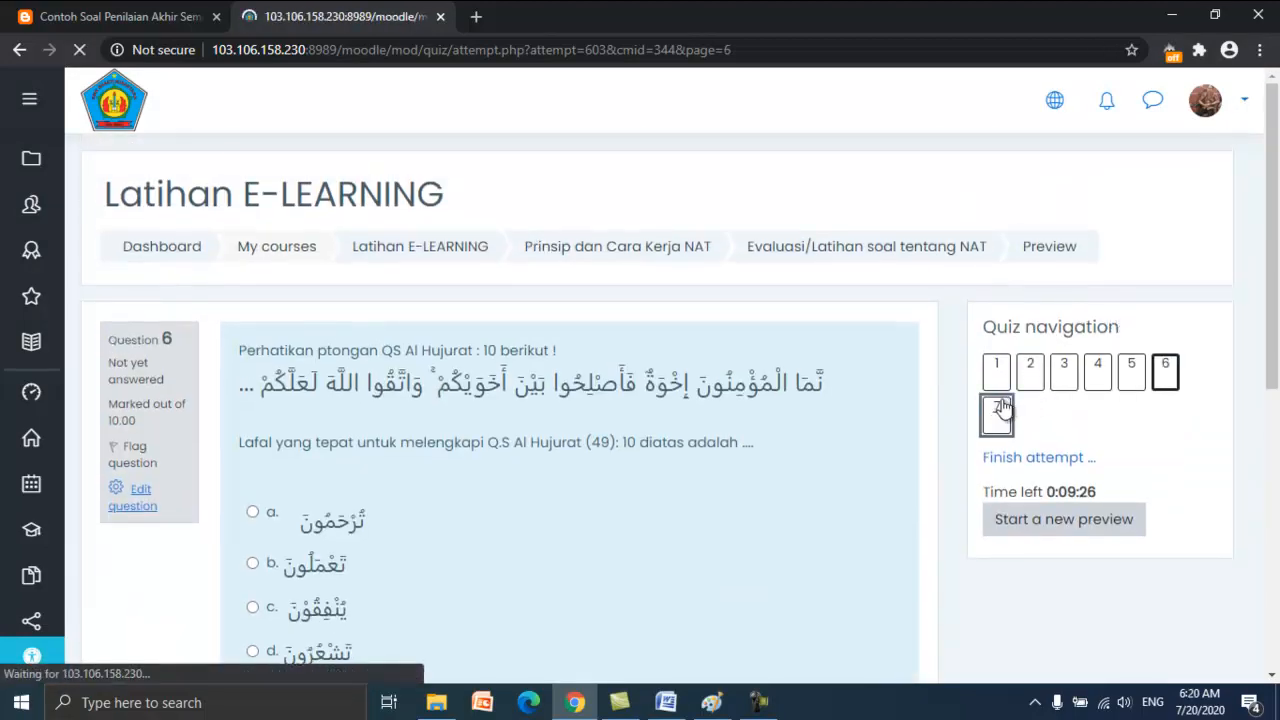
{"action": "scroll", "coordinate": [857, 398], "scroll_direction": "up", "scroll_amount": 3}
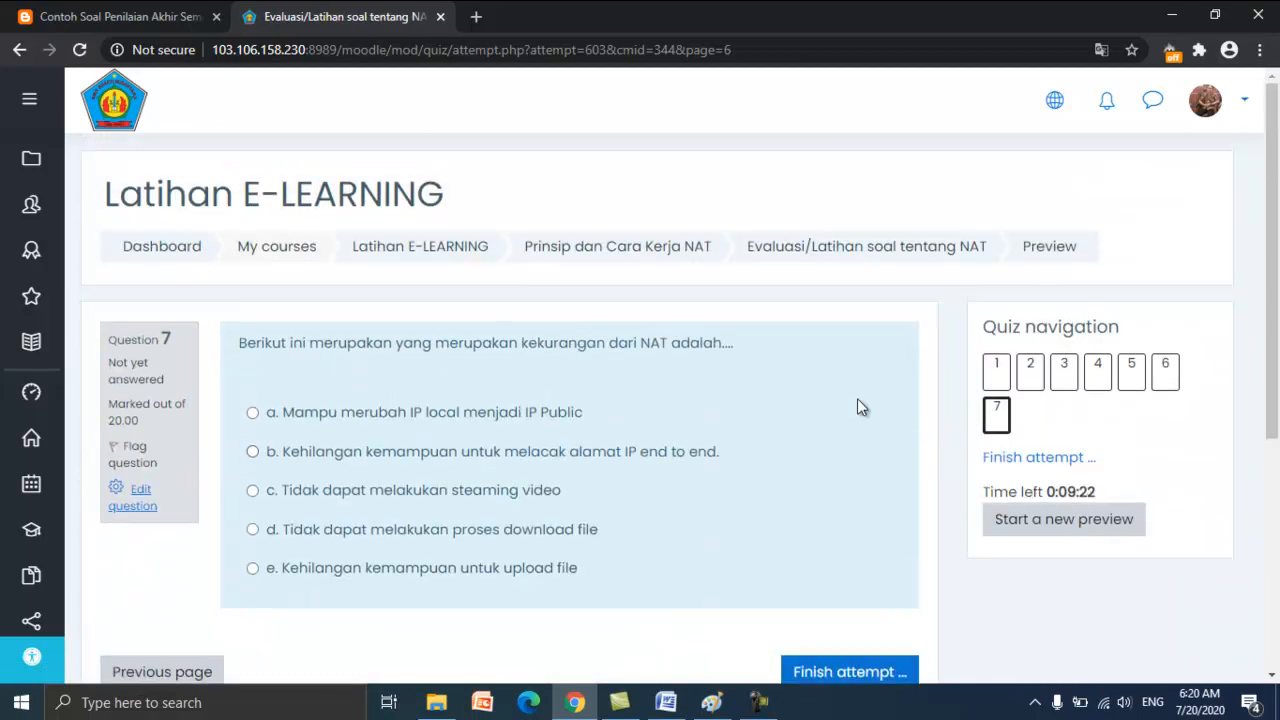
{"action": "left_click", "coordinate": [1165, 378]}
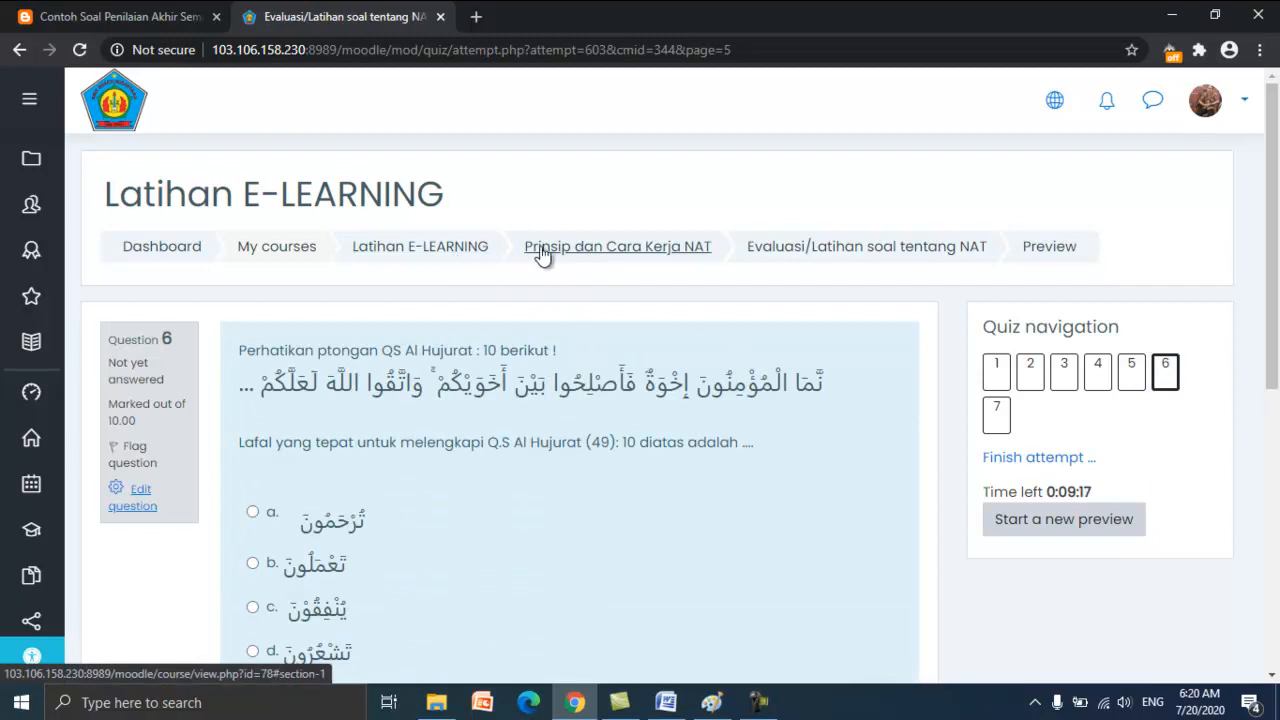
{"action": "scroll", "coordinate": [456, 268], "scroll_direction": "down", "scroll_amount": 1}
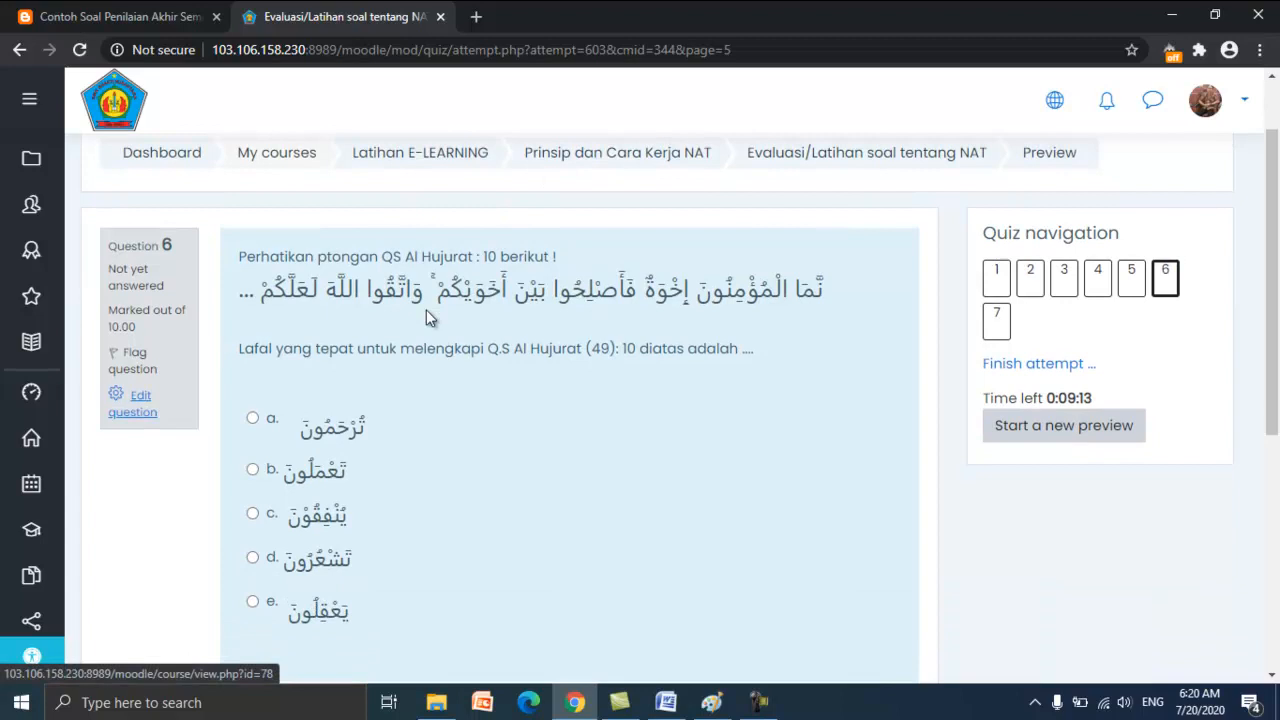
- Leave the quiz preview for the Latihan E-LEARNING course page and bring up its NAT activity list
{"action": "left_click", "coordinate": [410, 156]}
{"action": "scroll", "coordinate": [789, 325], "scroll_direction": "down", "scroll_amount": 4}
{"action": "scroll", "coordinate": [789, 325], "scroll_direction": "down", "scroll_amount": 7}
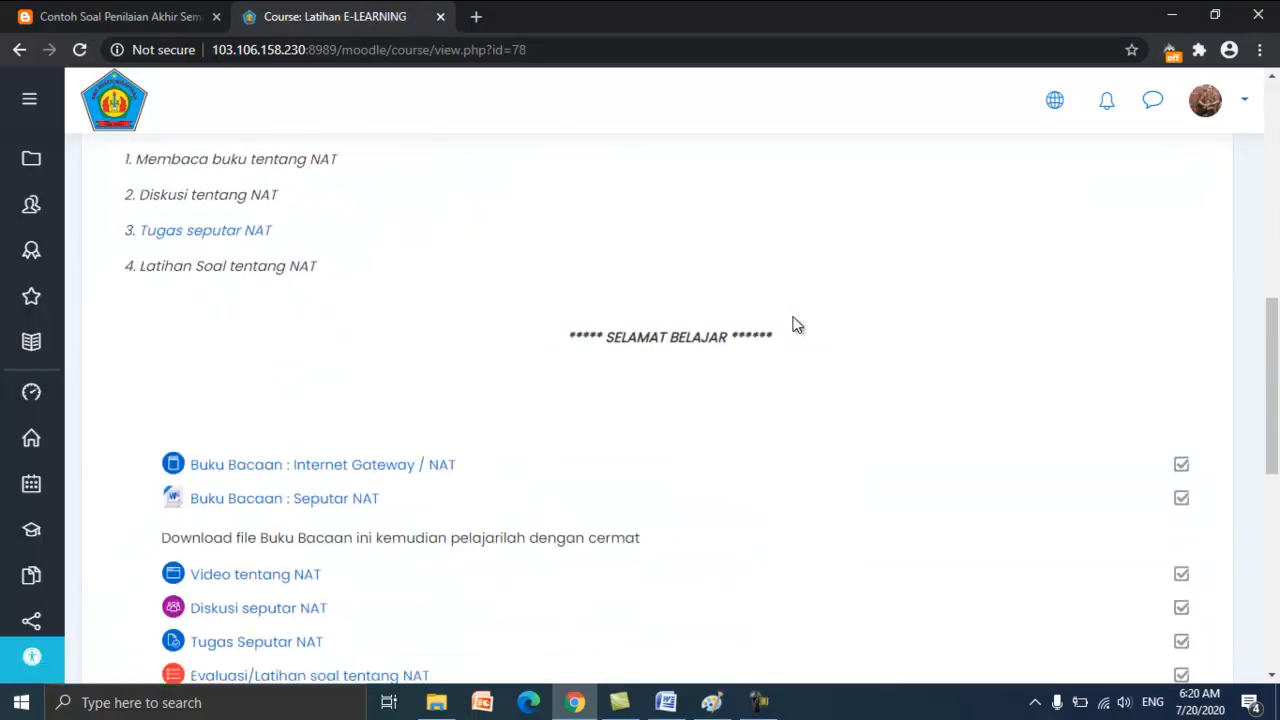